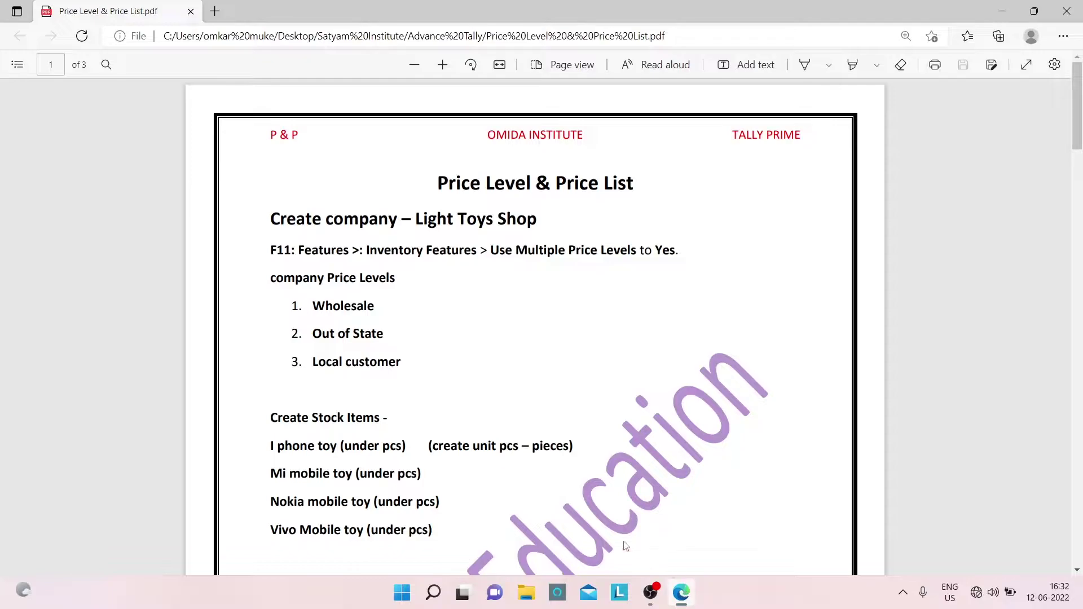
drag(1081, 129, 1078, 102)
triple_click(499, 178)
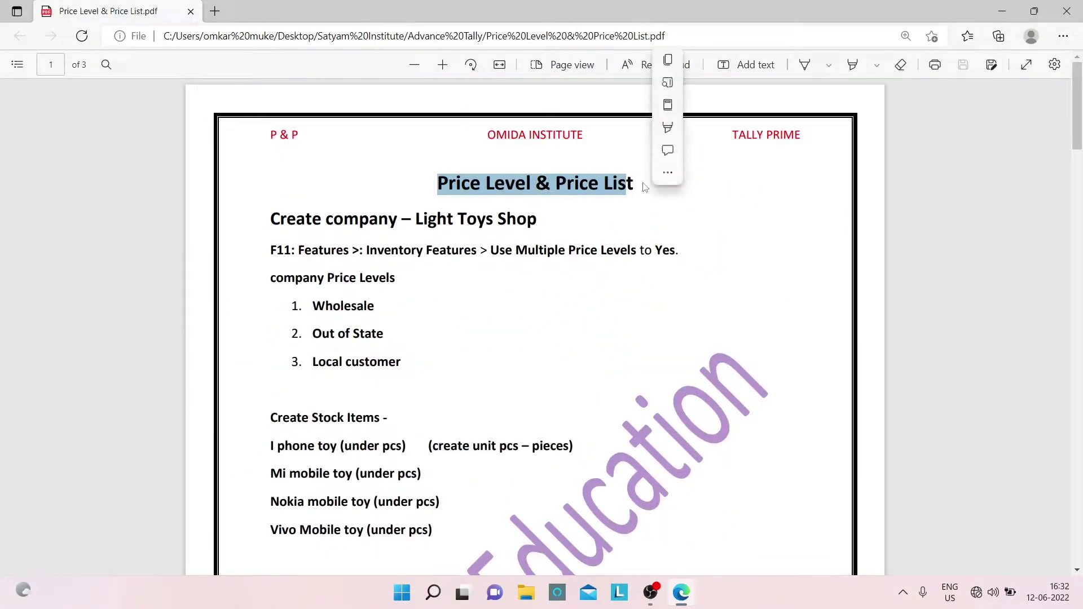
click(645, 186)
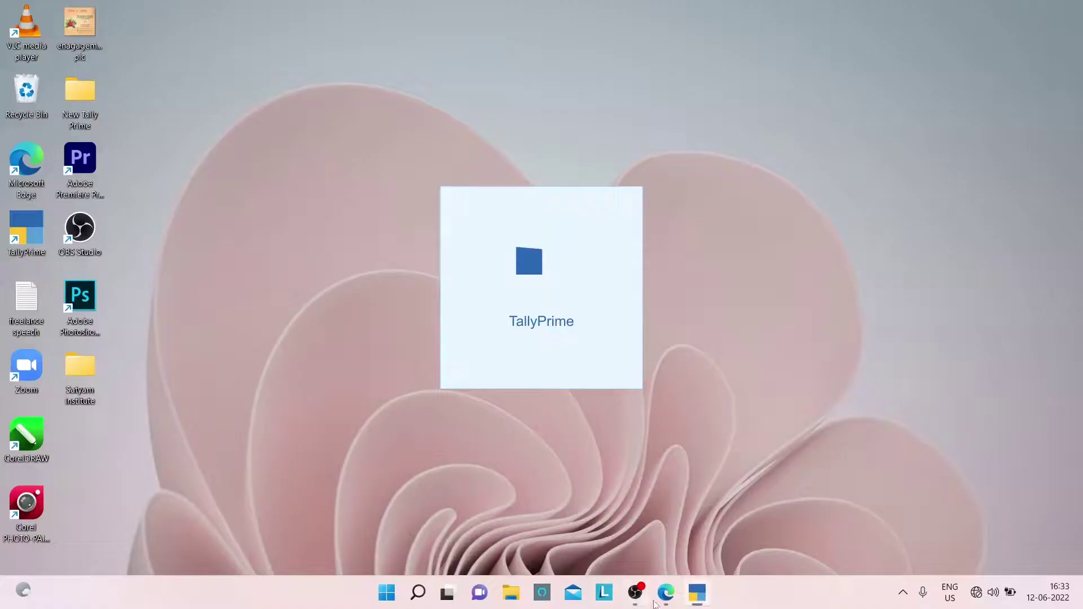
- Start creating a company in TallyPrime and name it Light Toys Shop, copying the name from the PDF
click(674, 592)
click(667, 592)
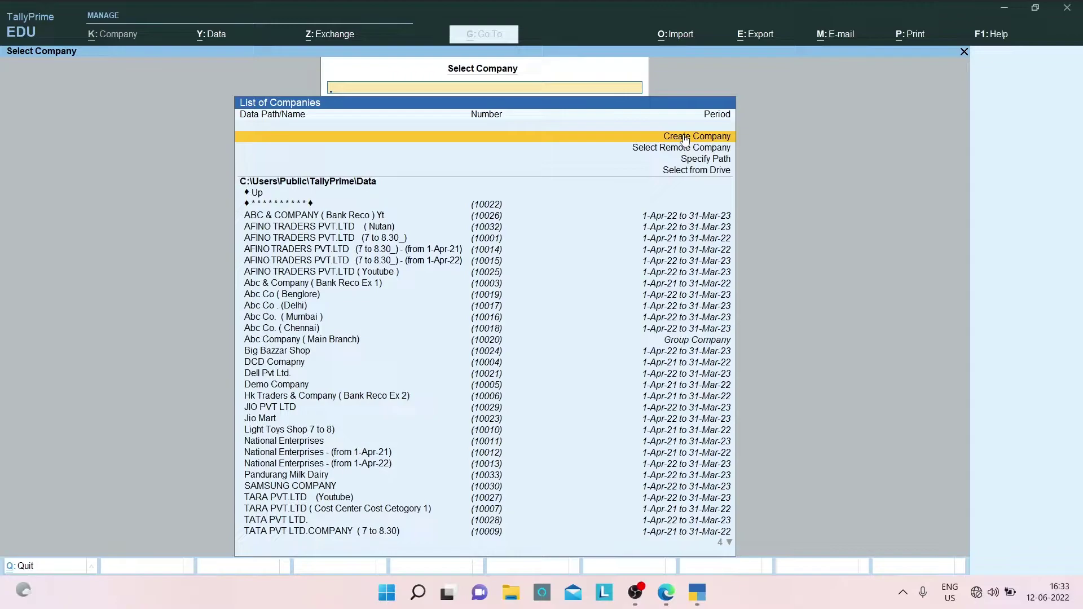
click(684, 137)
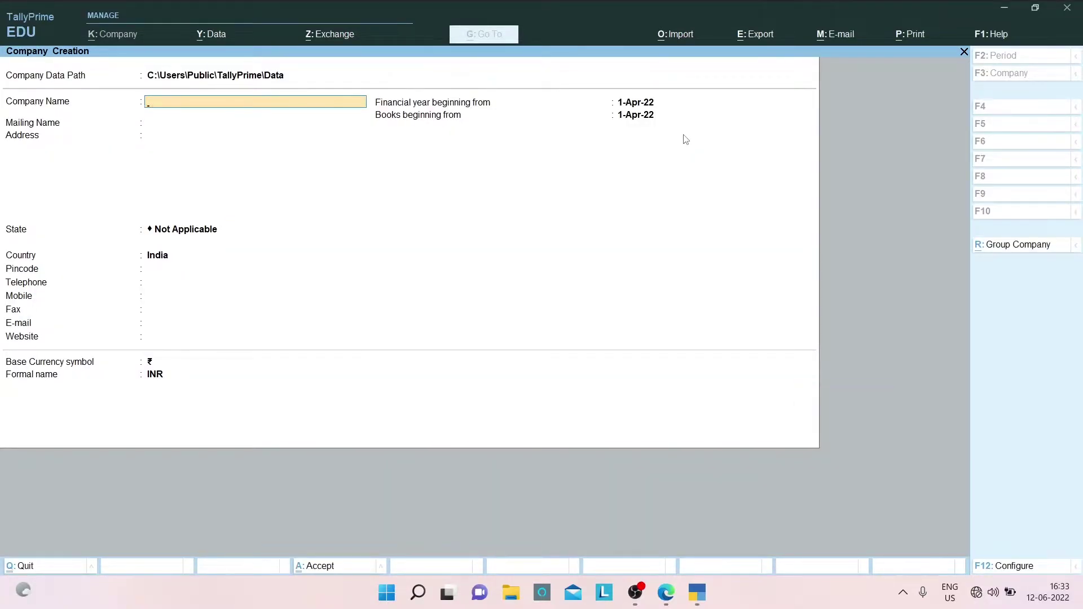
key(alt+Tab)
drag(416, 219, 540, 221)
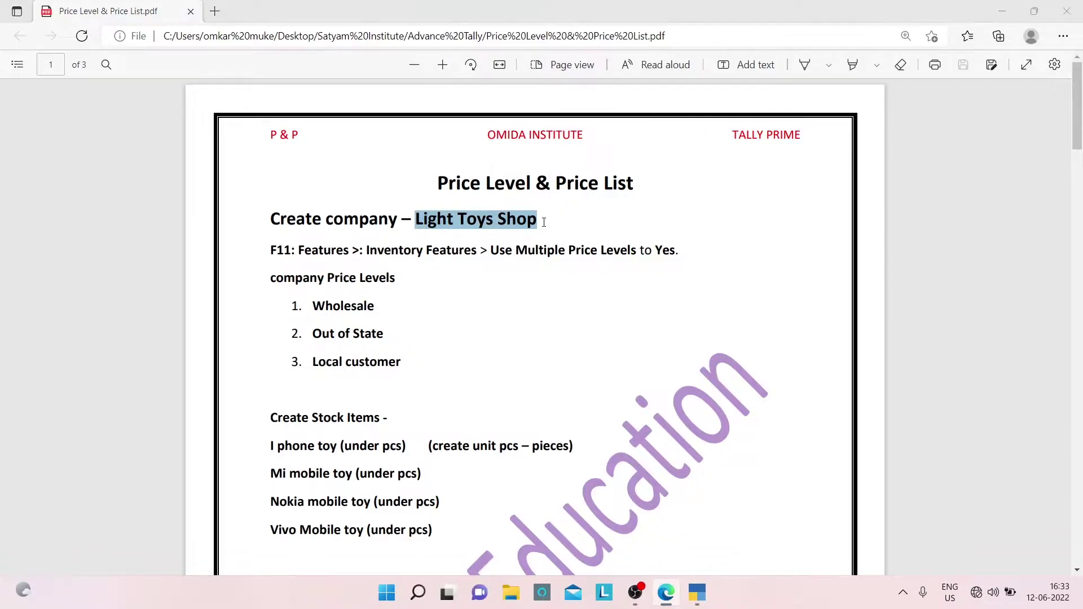
key(ctrl+c)
key(alt+Tab)
key(ctrl+v)
key(Return)
key(Return)
key(Return)
- Set the company's state to Maharashtra, keep India as the country and leave the contact fields blank
text(Ma)
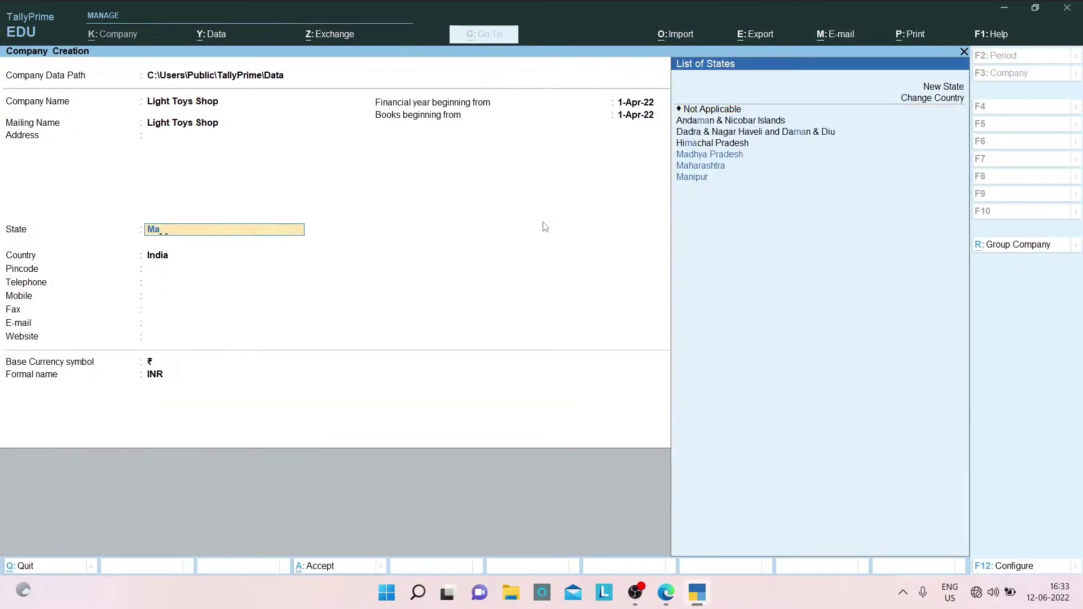
key(Down)
key(Return)
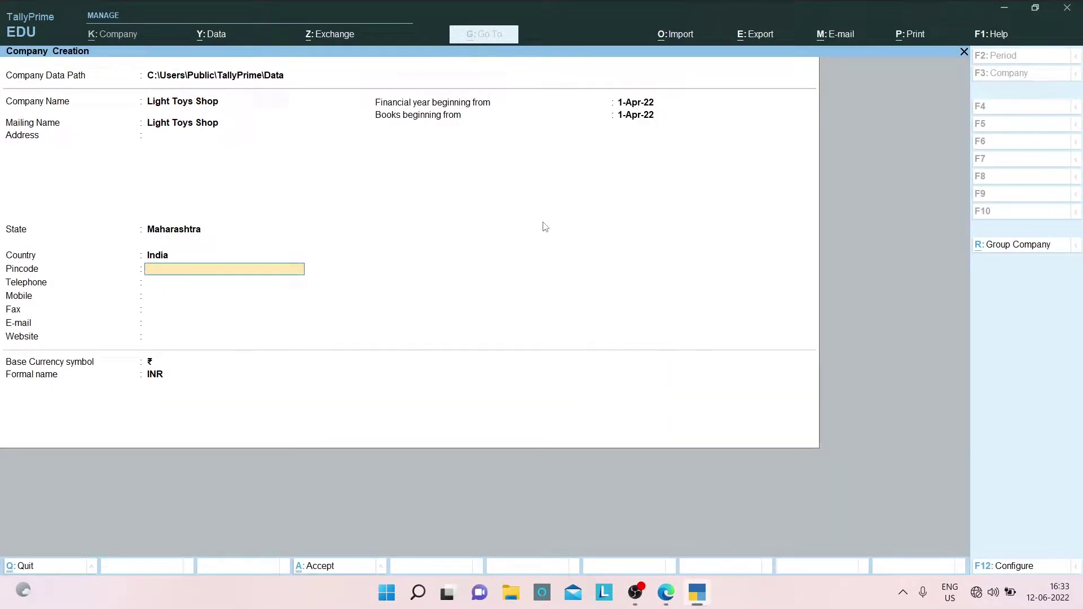
key(Return)
key(Return)
key(Return)
key(Return)
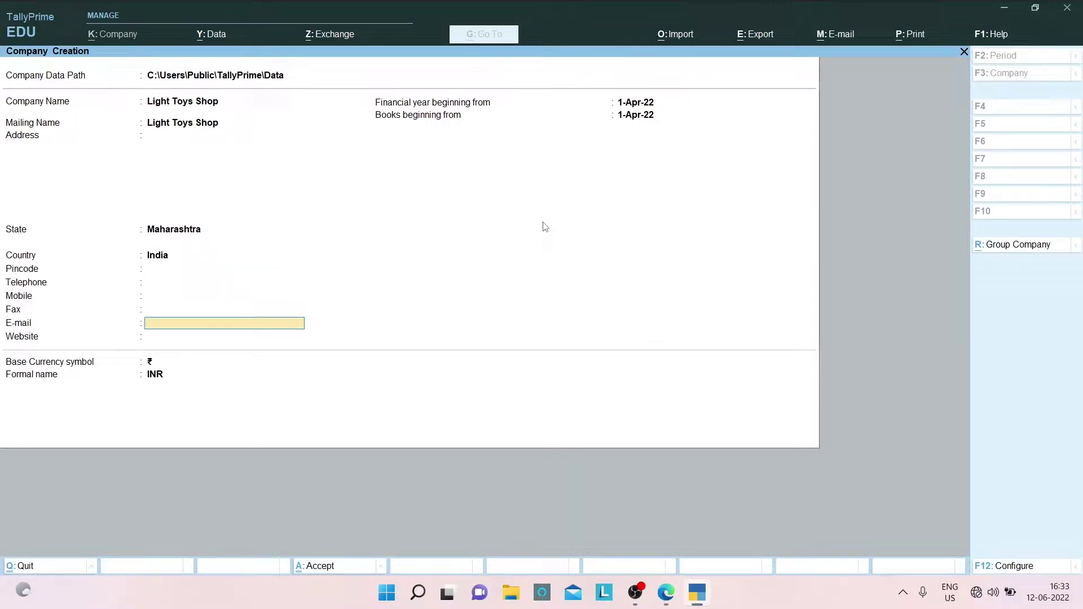
key(Return)
key(Return)
key(Return)
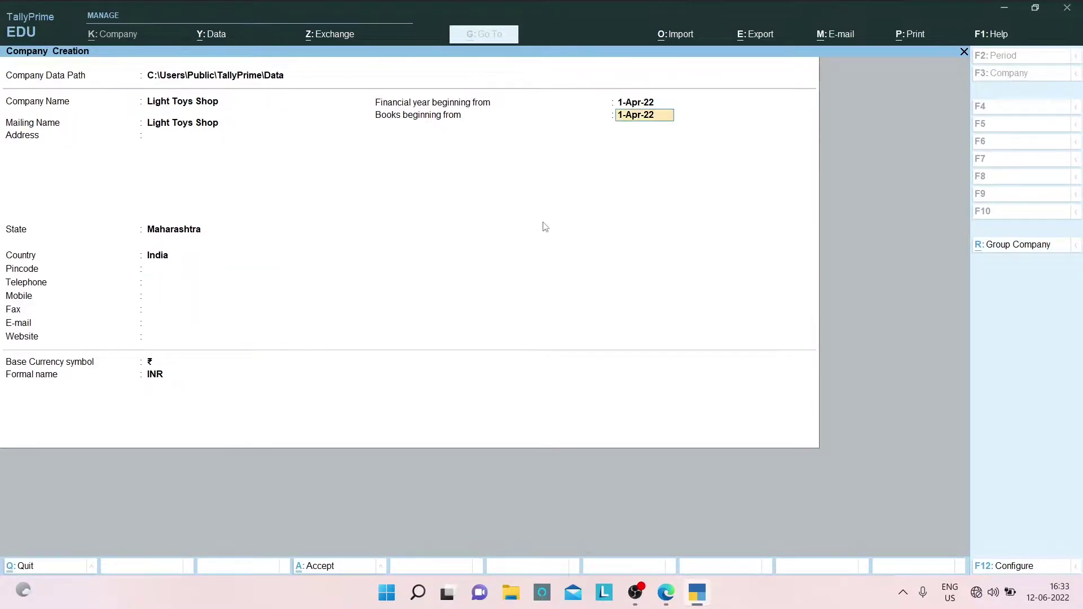
- Keep 1-Apr-22 as the start of the financial year and books, and accept the company creation
key(shift+Tab)
key(Return)
key(shift+Tab)
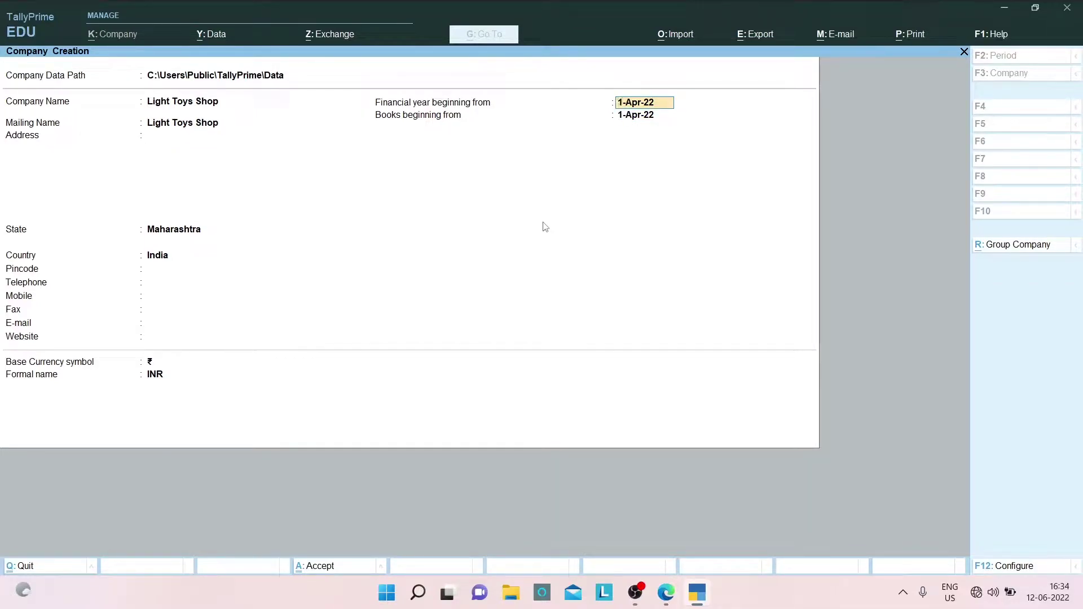
key(Return)
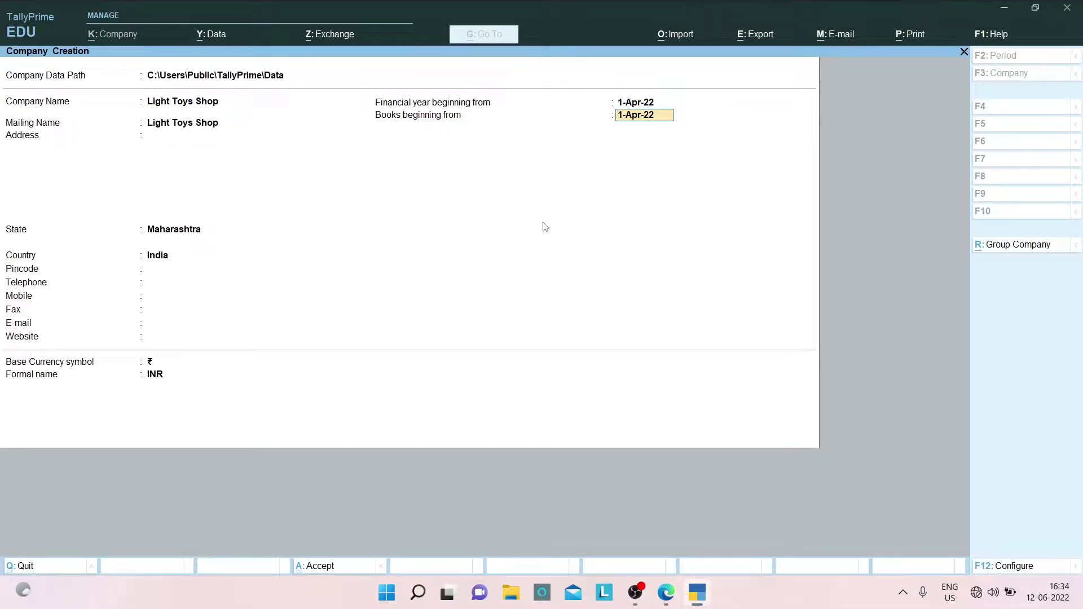
key(shift+Tab)
key(Return)
key(Return)
key(Return)
key(Return)
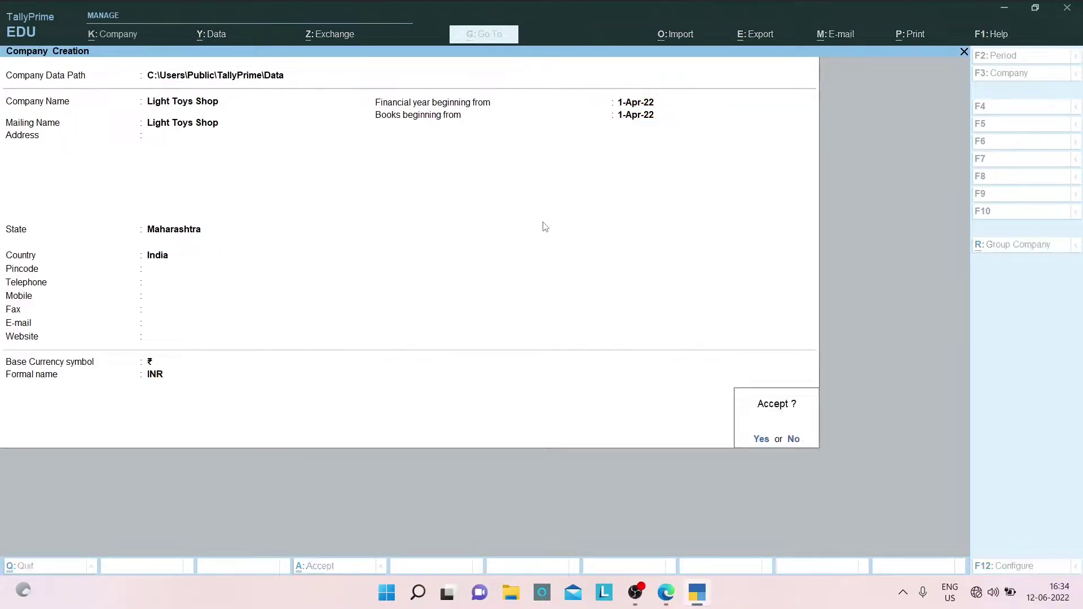
key(Return)
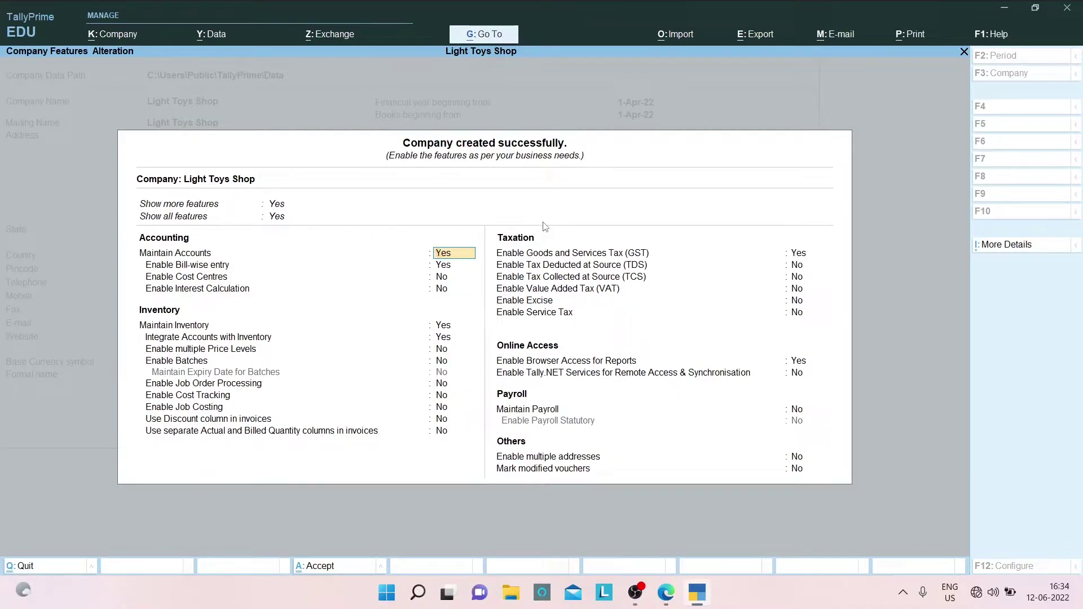
- Leave the company features screen without changing any feature and return to the Gateway of Tally
key(BackSpace)
key(Escape)
key(Return)
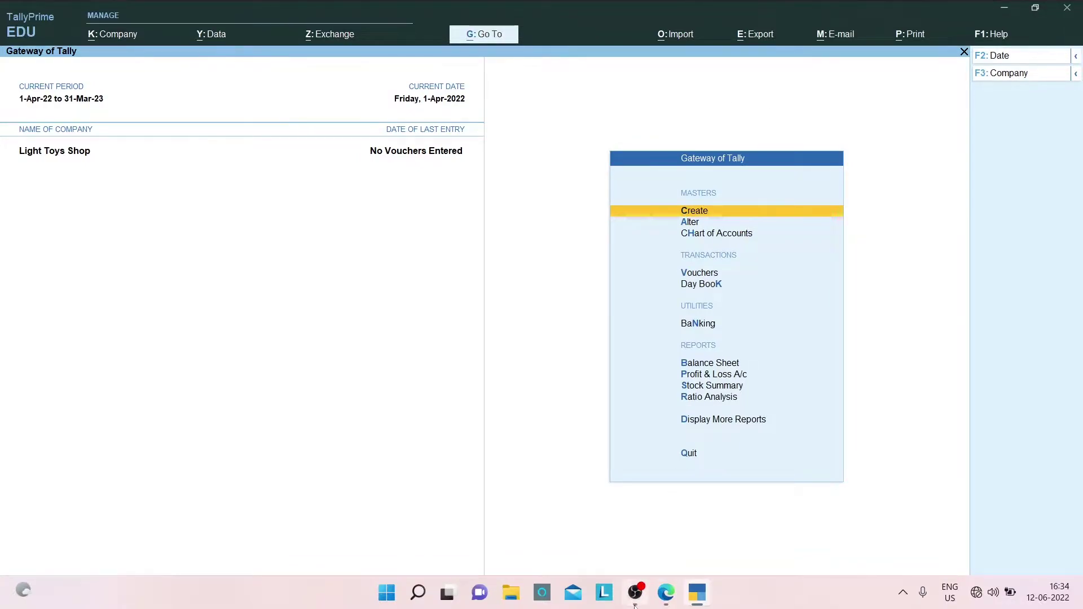
- Check the PDF instruction, then set Enable multiple Price Levels to Yes in the company features and save
mouse_move(666, 592)
click(669, 560)
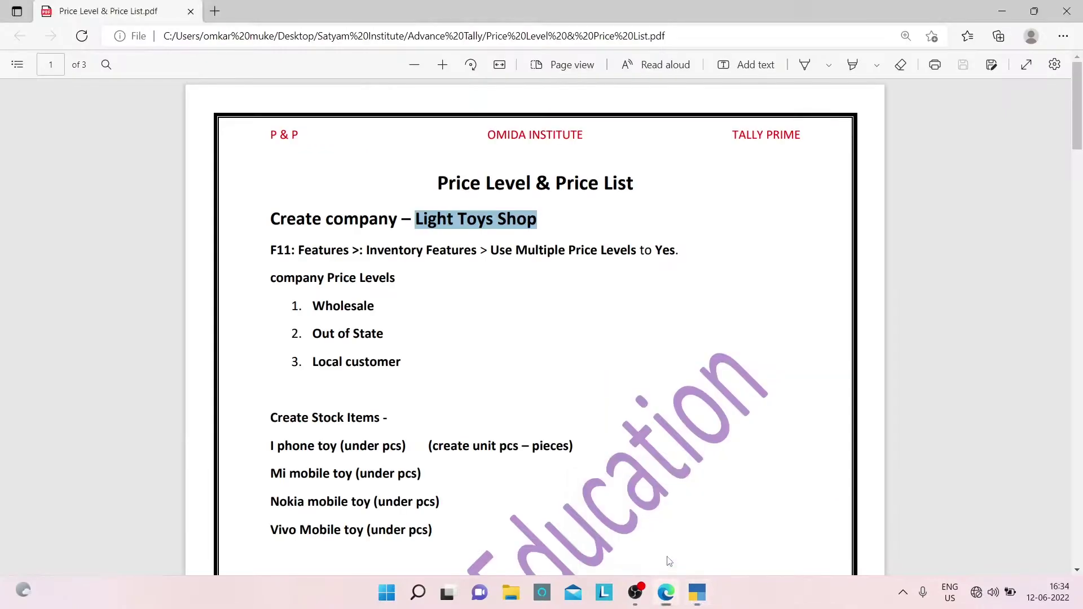
click(386, 227)
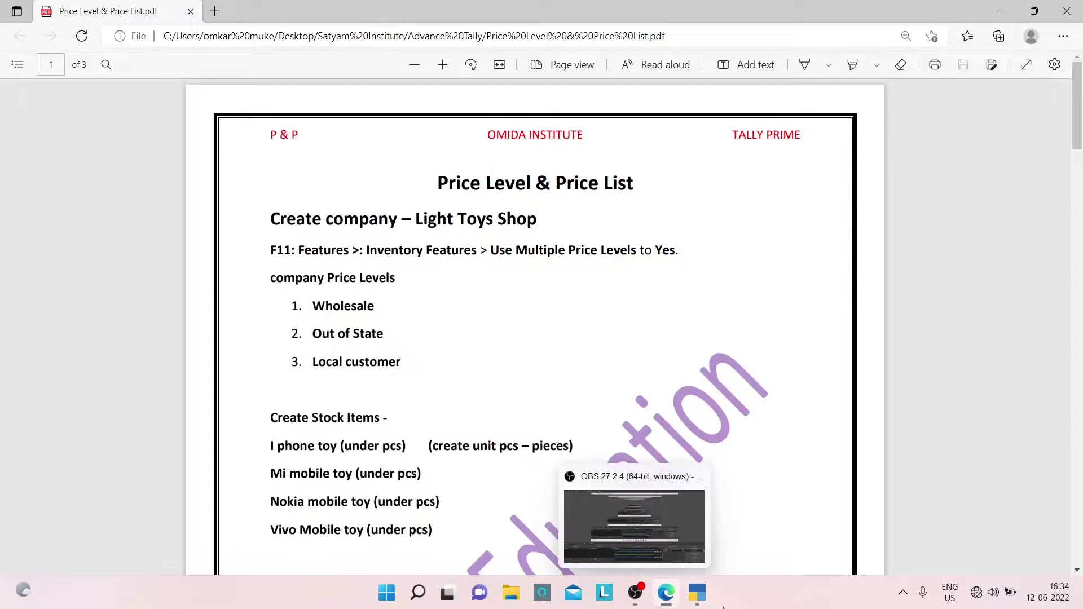
click(705, 596)
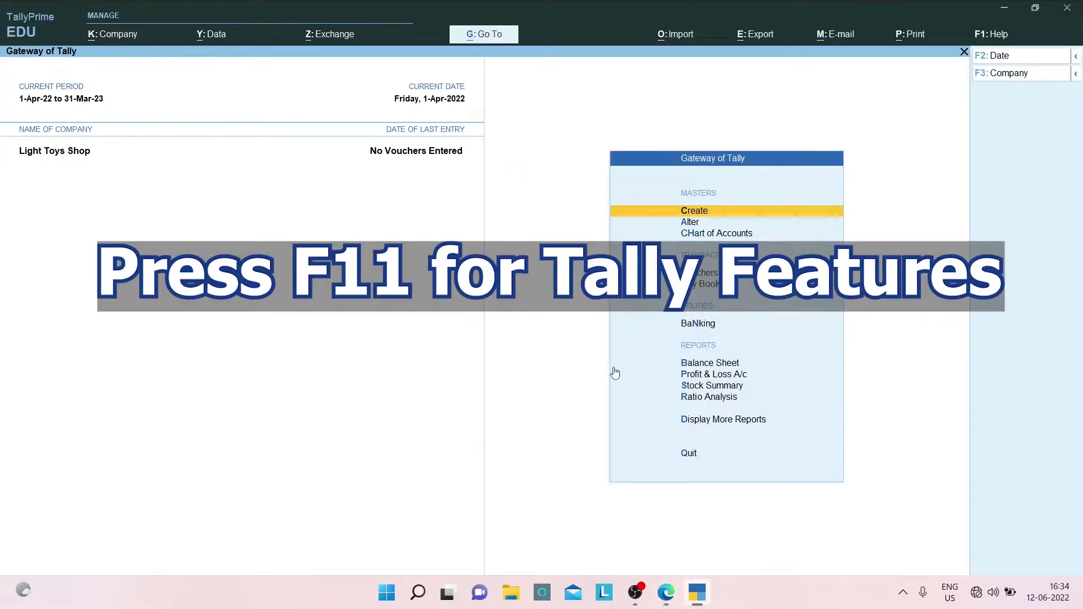
key(F11)
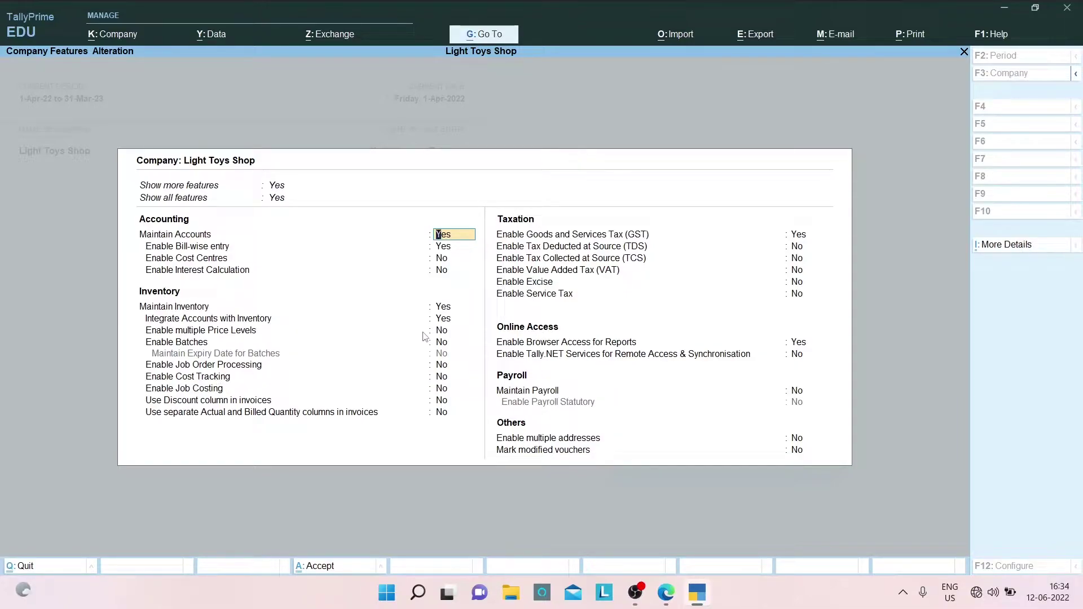
click(443, 336)
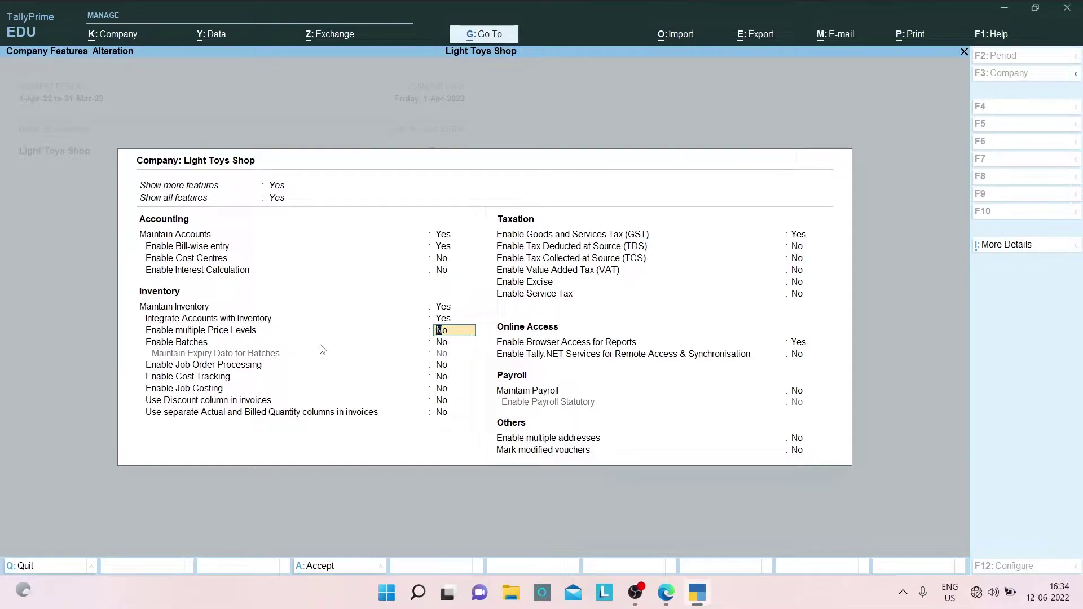
key(Return)
key(ctrl+a)
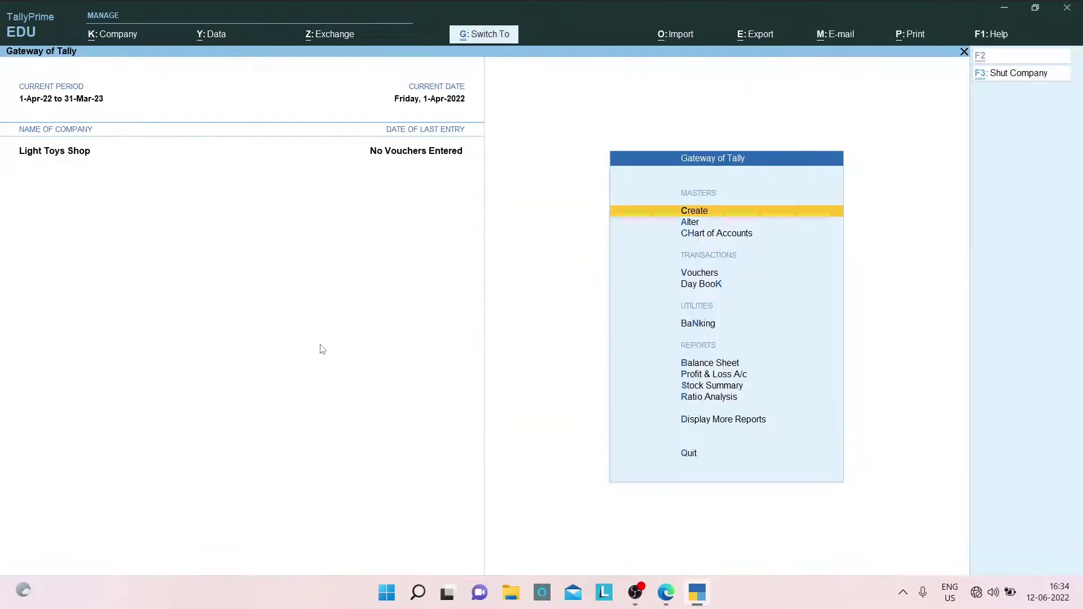
- Review the company price levels listed in the PDF and open the Price levels master for creation in TallyPrime
click(661, 594)
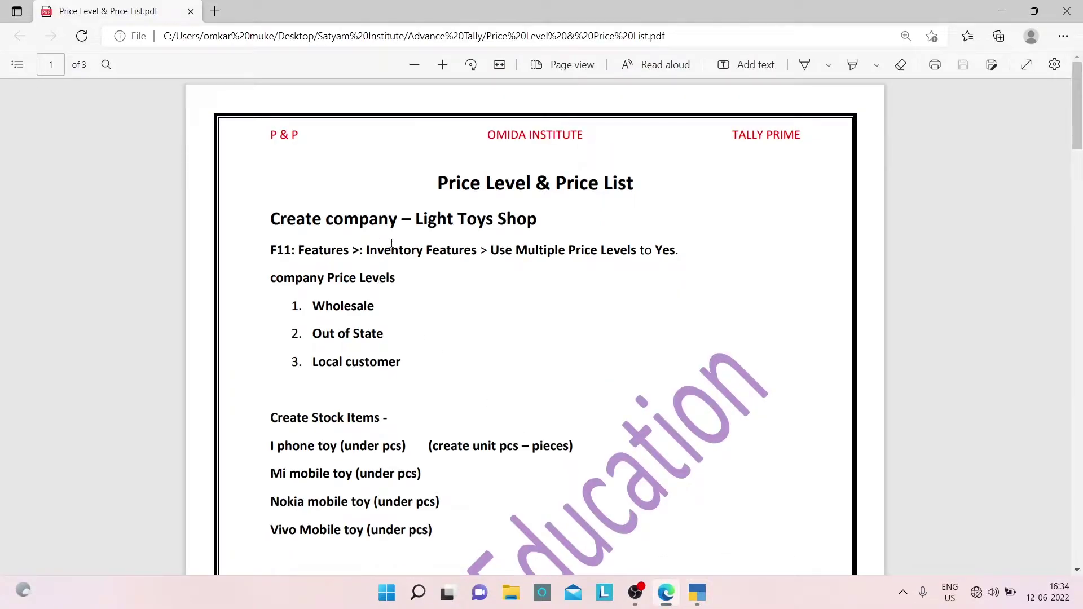
drag(367, 249, 476, 251)
click(521, 255)
drag(319, 304, 402, 366)
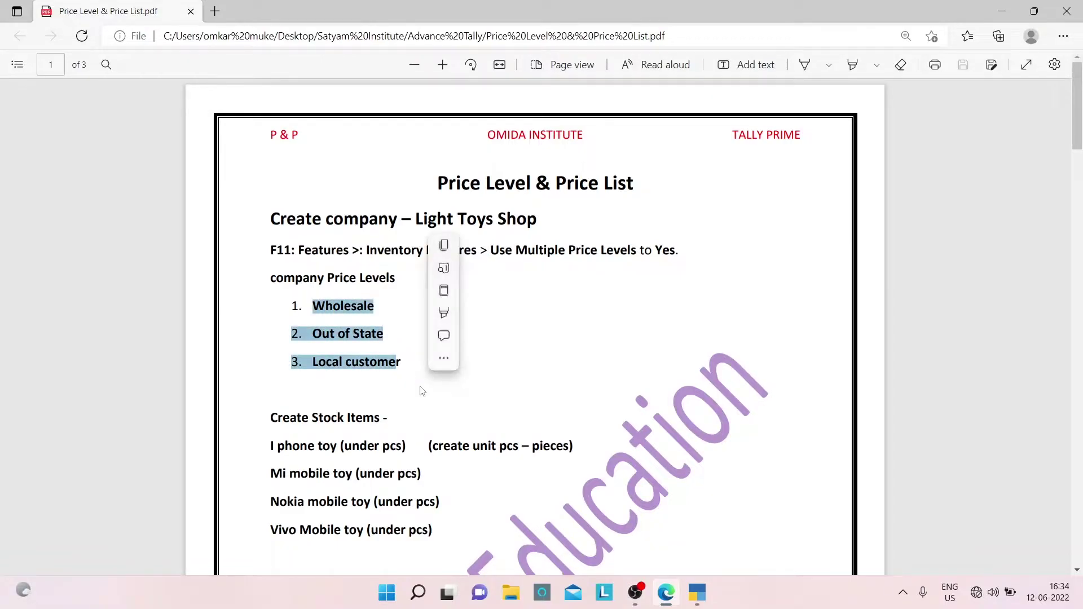
click(705, 601)
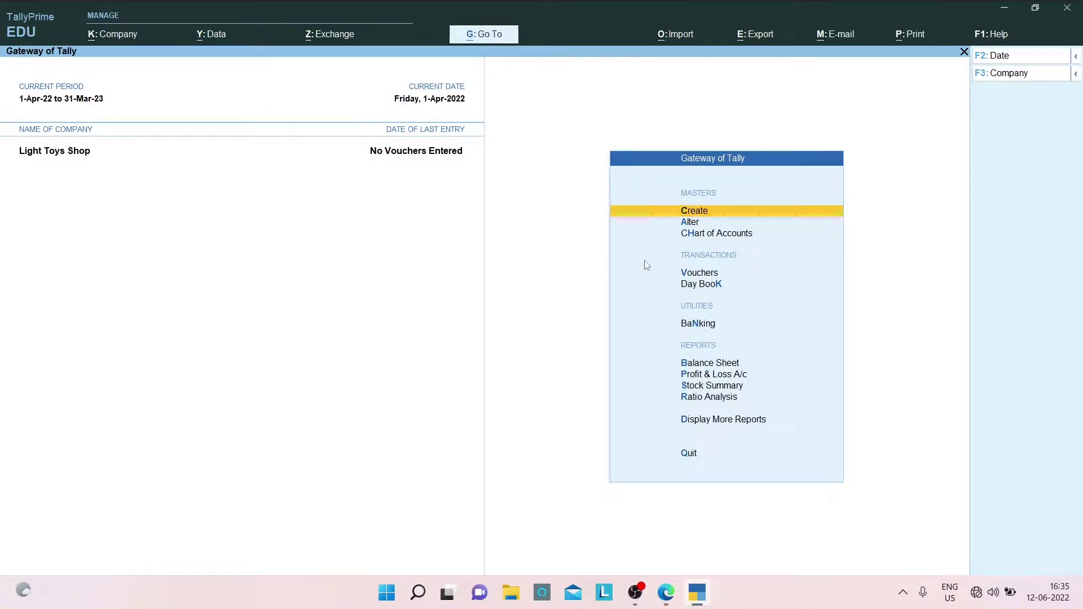
key(Return)
key(Down)
key(Down)
key(Down)
key(Down)
key(Down)
key(Down)
key(Down)
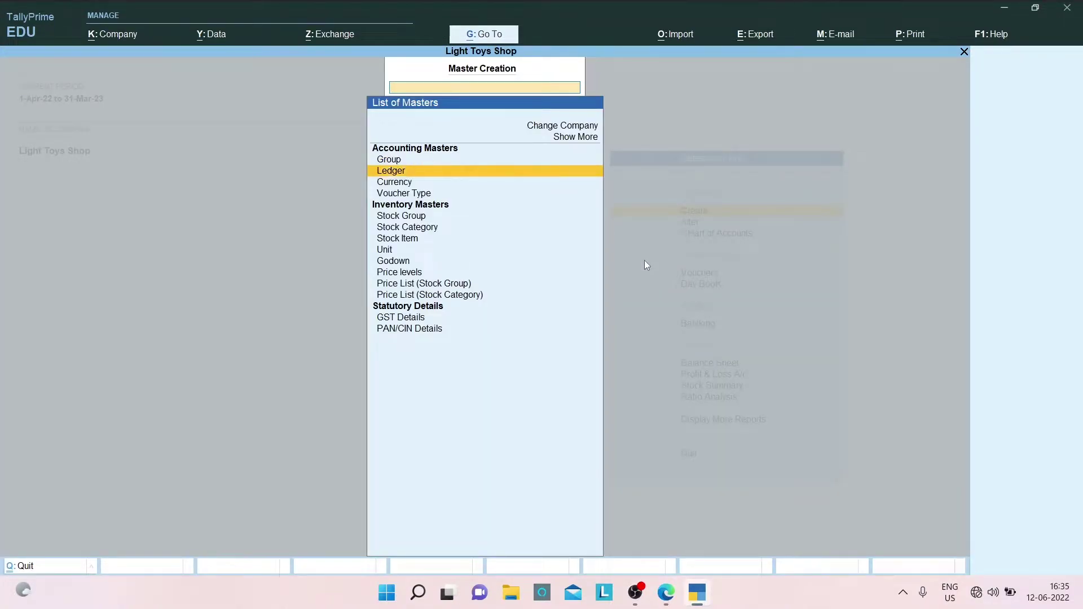
key(Down)
key(Down)
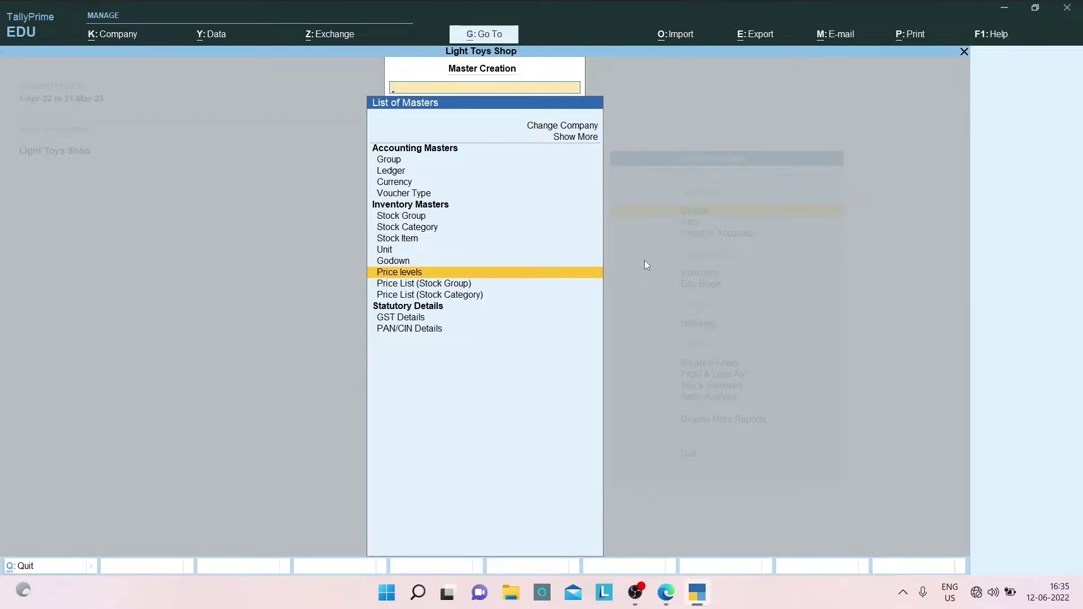
key(Return)
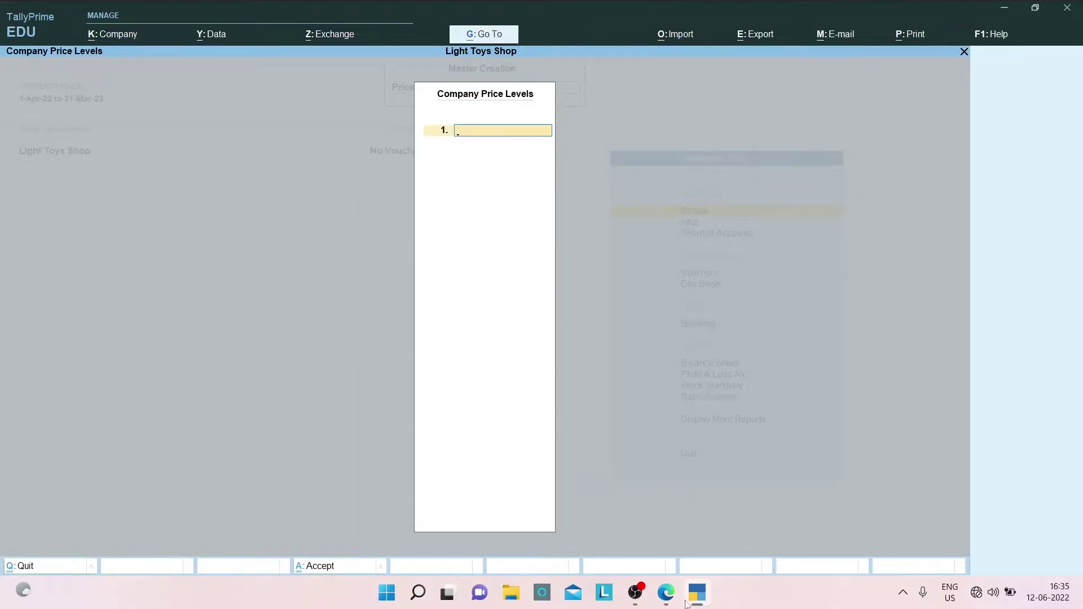
- Enter Wholesale as the first company price level, copying the name from the PDF
click(666, 593)
click(335, 311)
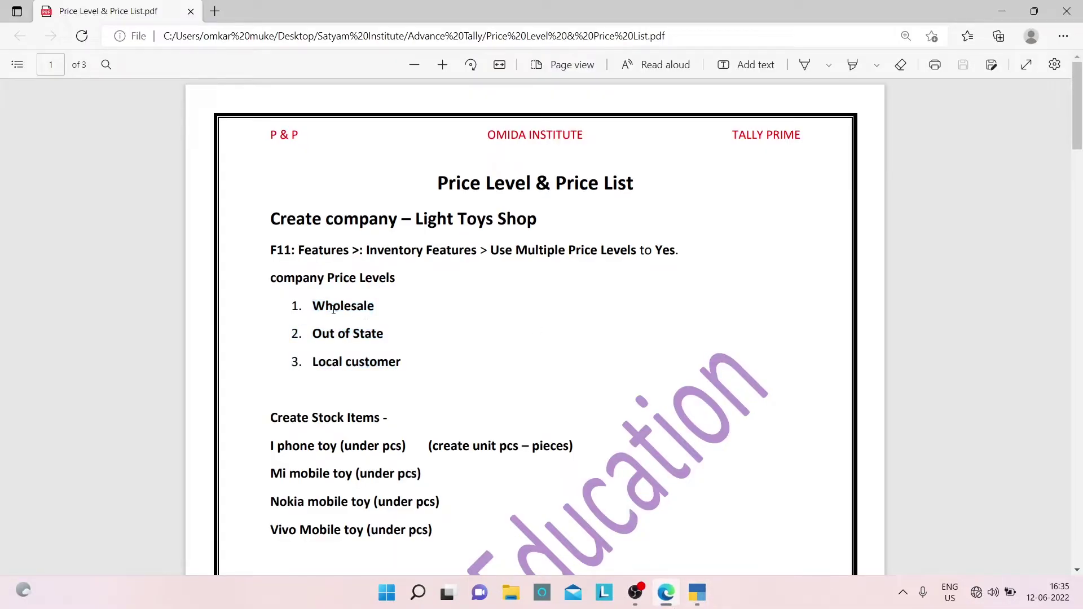
drag(311, 305, 372, 305)
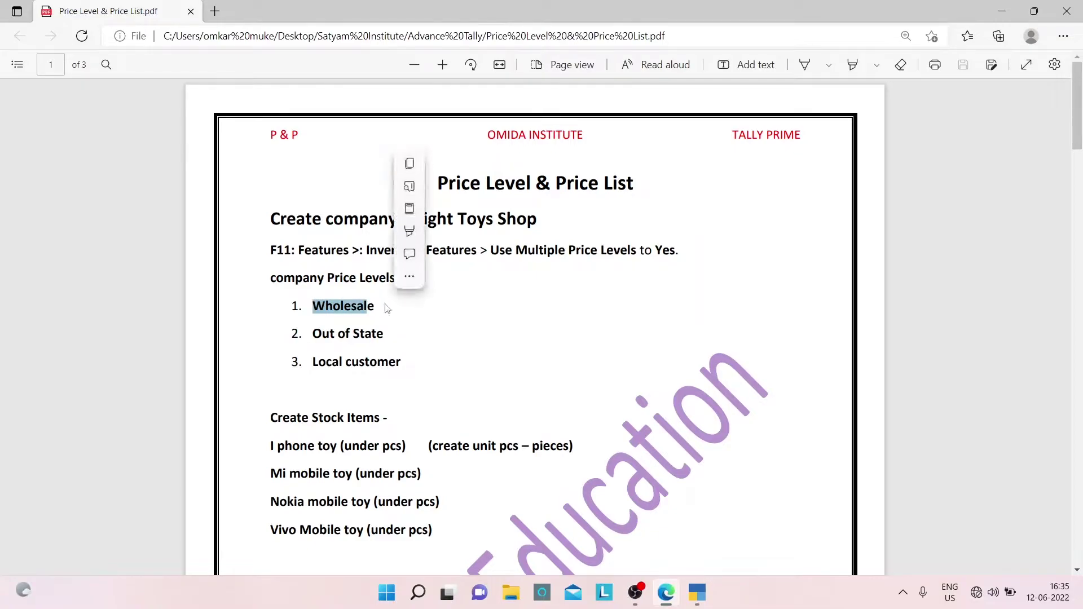
click(340, 308)
drag(312, 308, 372, 307)
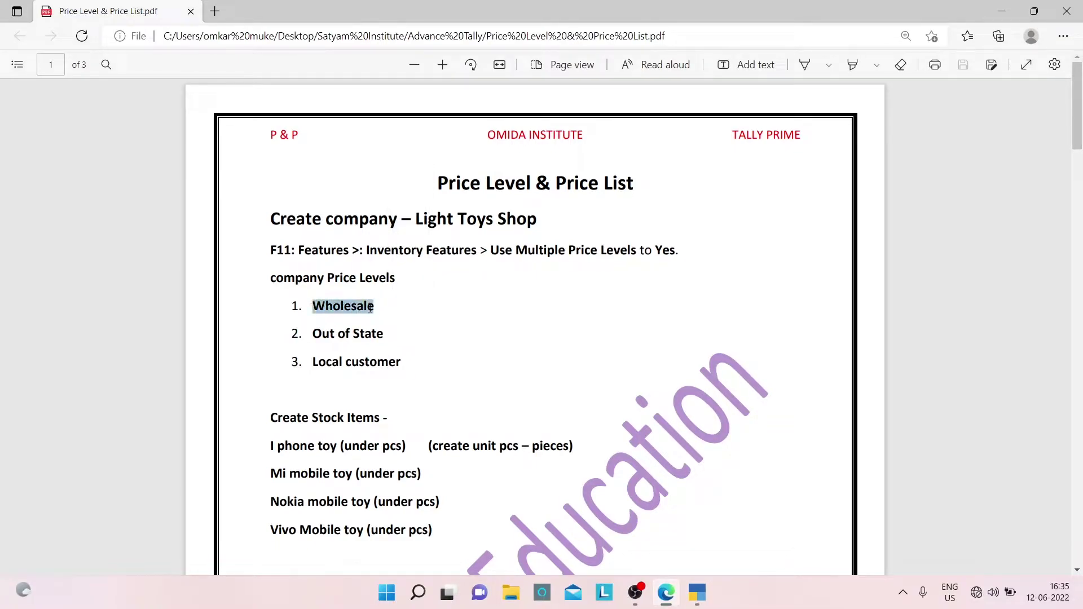
key(alt+Tab)
key(ctrl+alt+v)
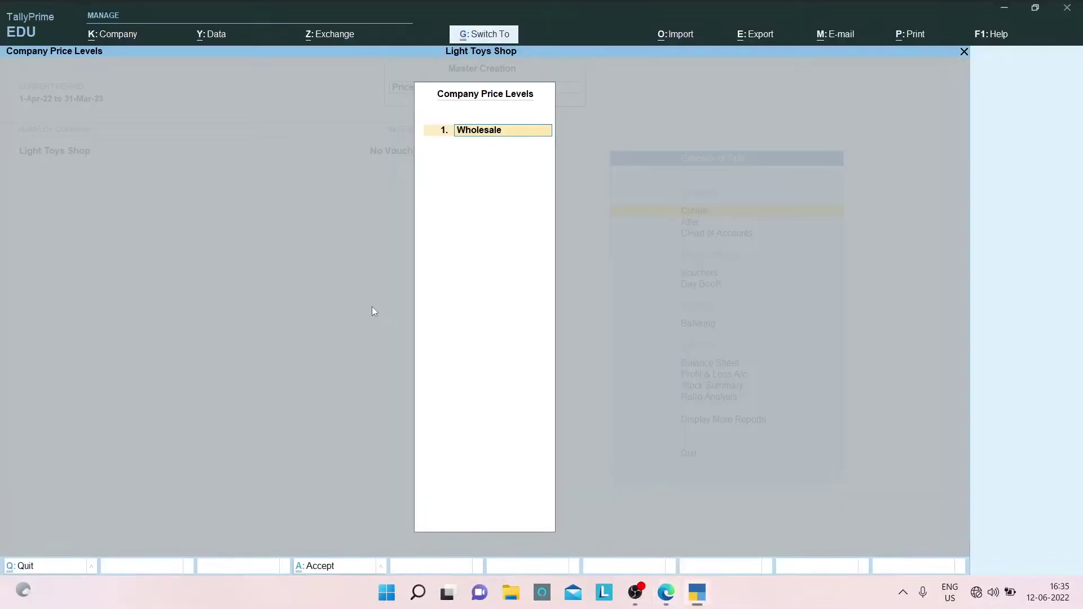
key(Return)
- Copy Out of State from the PDF and enter it as the second company price level
key(alt+Tab)
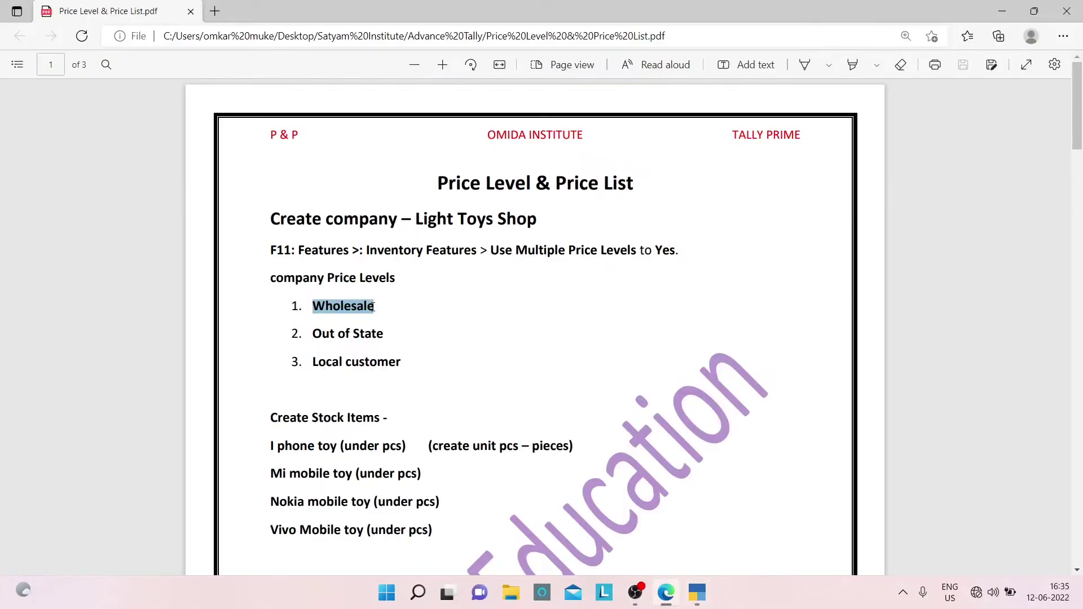
drag(313, 334, 391, 335)
key(alt+Tab)
key(ctrl+alt+v)
key(Return)
- Copy Local customer from the PDF as the third price level, save the list and return to the PDF
key(alt+Tab)
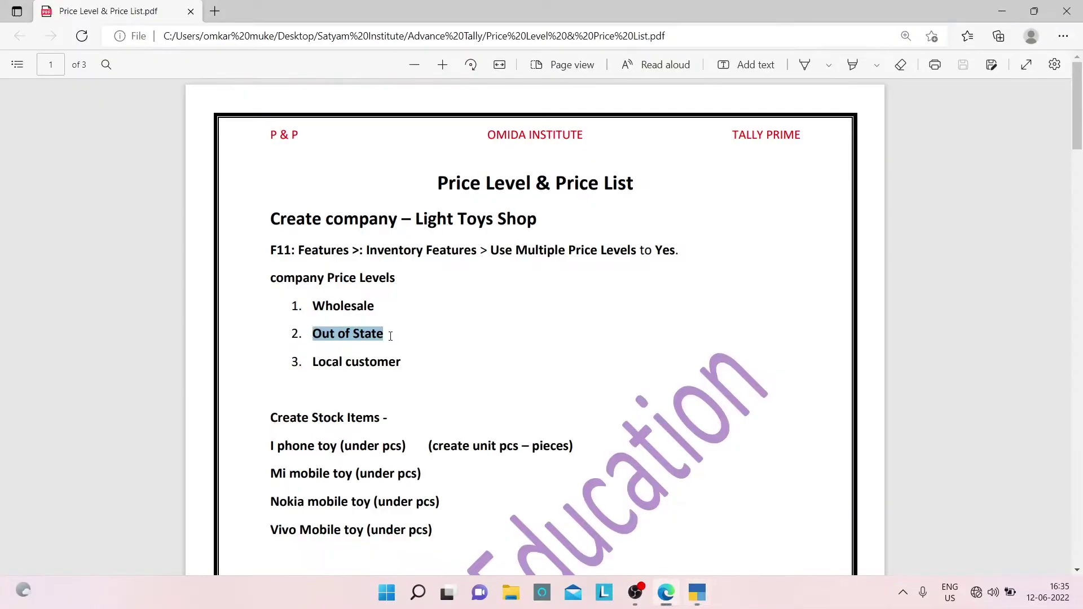
drag(309, 365, 441, 378)
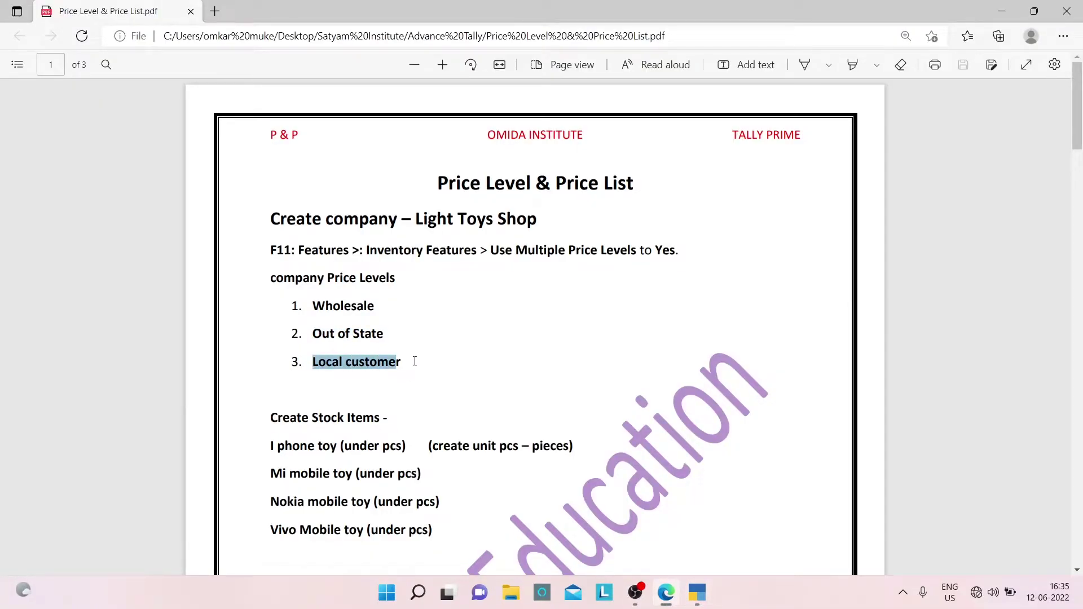
key(ctrl+c)
key(alt+Tab)
key(ctrl+v)
key(Return)
key(Return)
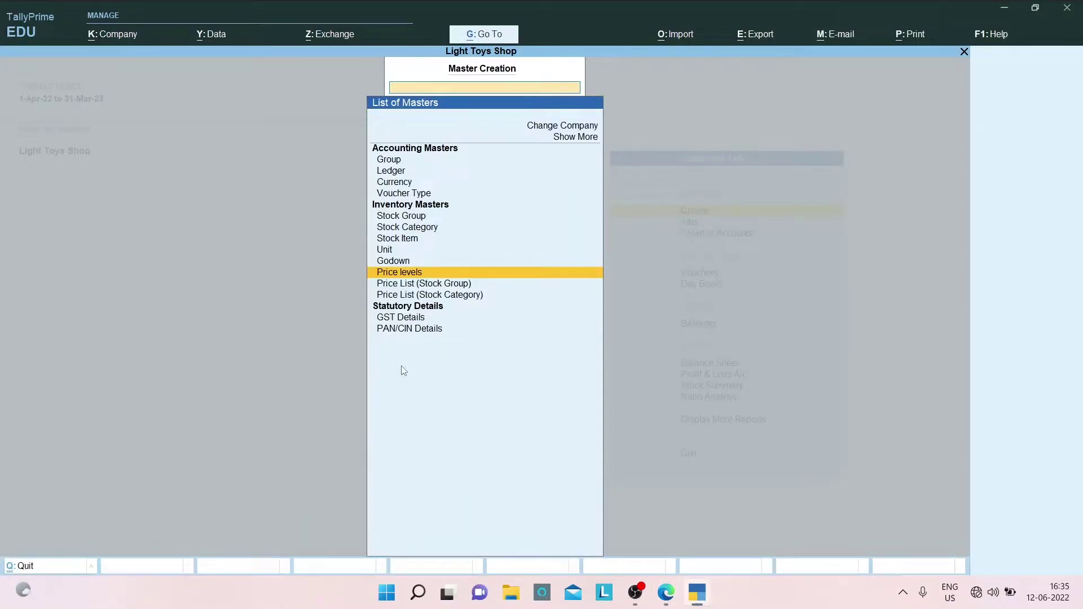
key(Escape)
key(alt+Tab)
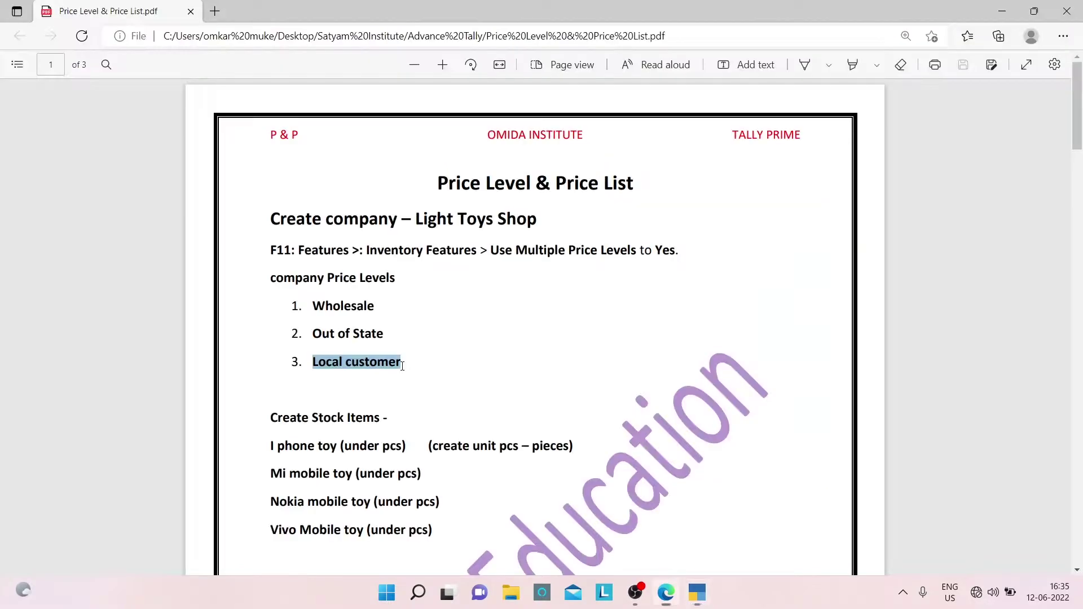
- Review the Create Stock Items list and the Price List instruction in the PDF
click(345, 224)
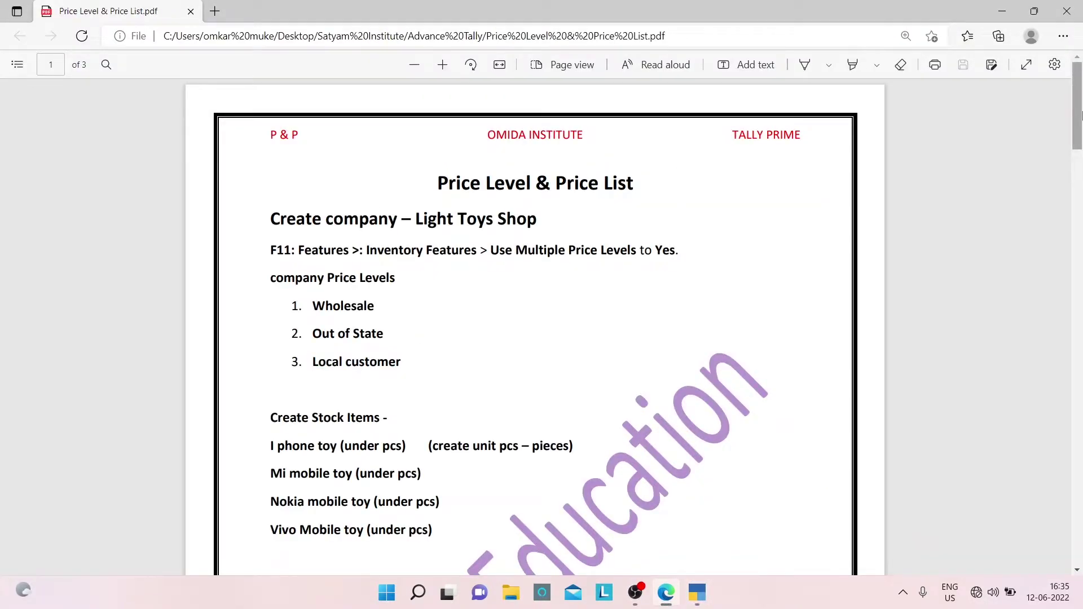
drag(1080, 135, 1080, 178)
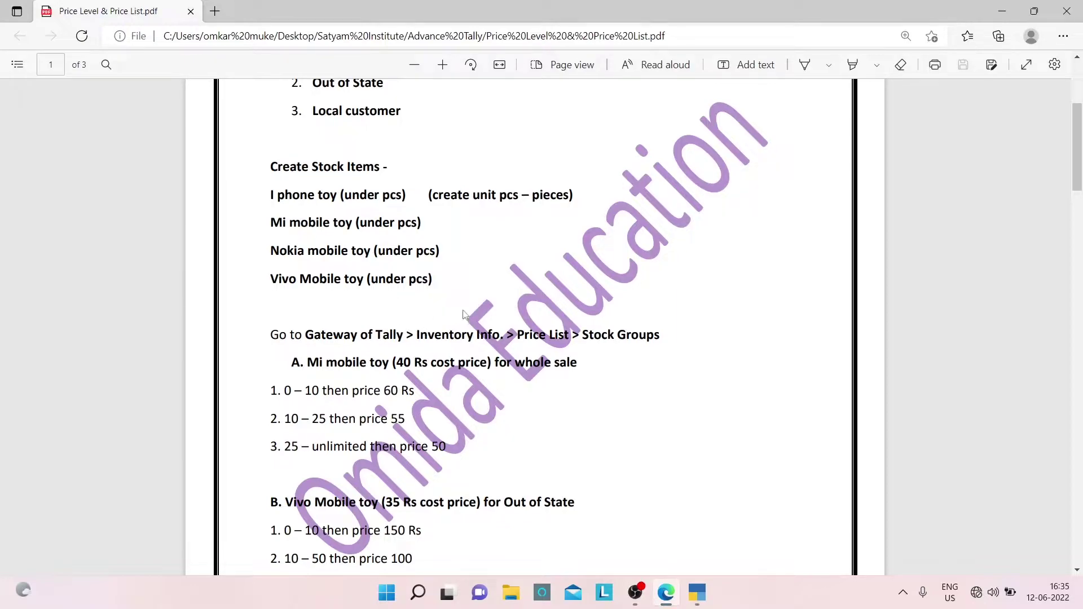
drag(518, 337, 569, 337)
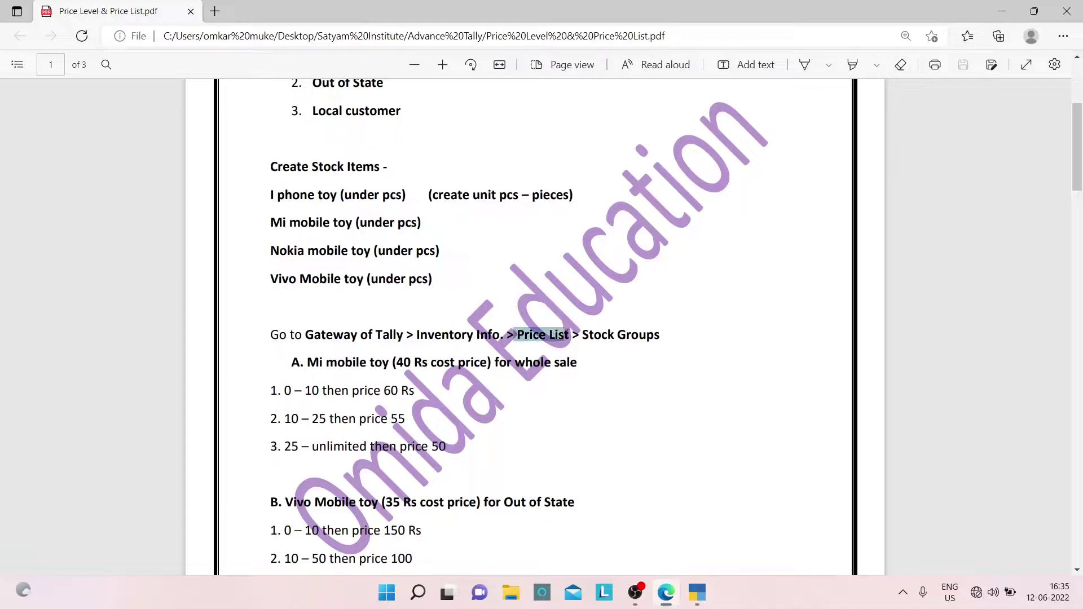
click(279, 192)
double_click(273, 193)
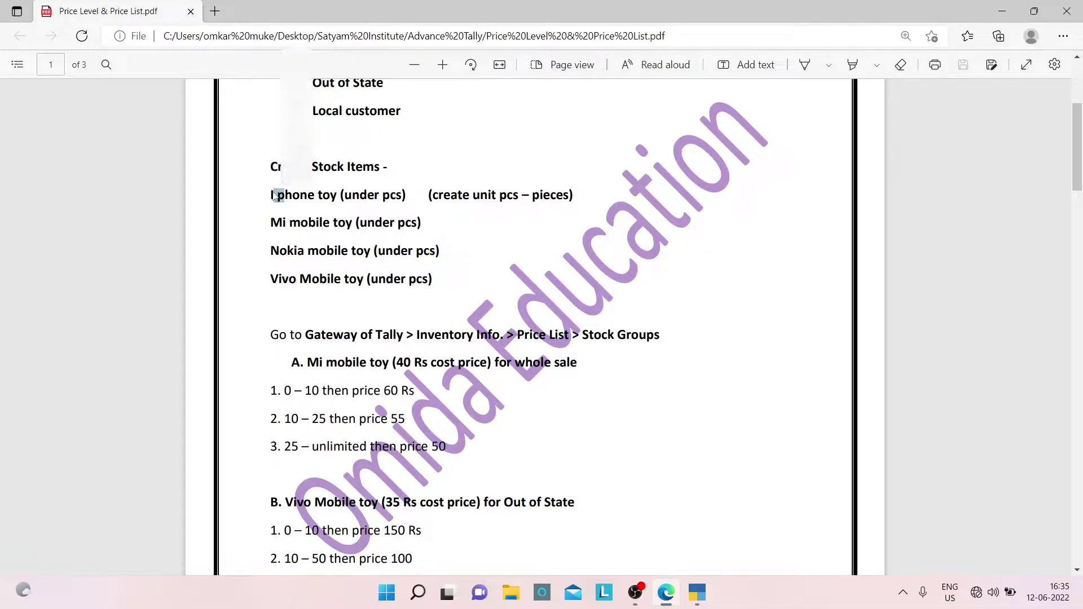
drag(272, 195, 441, 301)
click(441, 301)
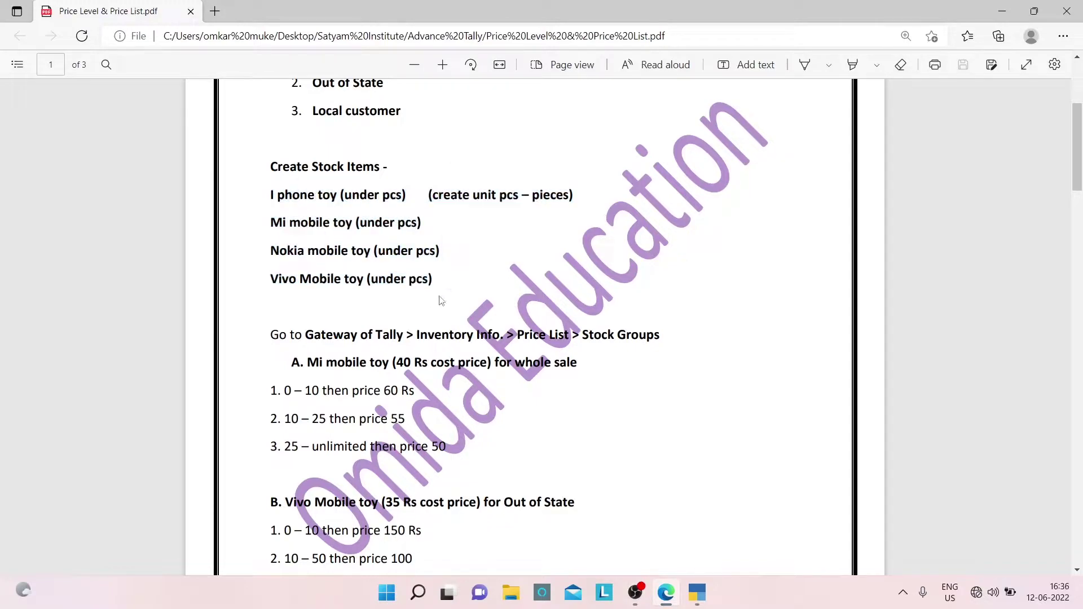
- Switch to TallyPrime and open the Stock Item master for creation
click(697, 594)
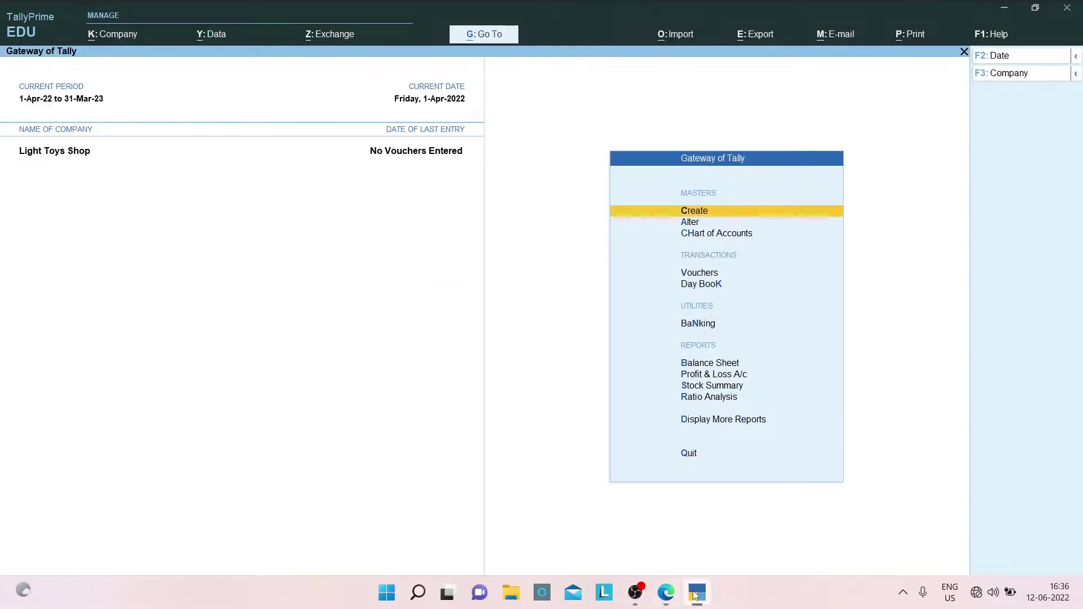
key(Return)
key(Down)
key(Down)
key(Down)
key(Down)
key(Down)
key(Down)
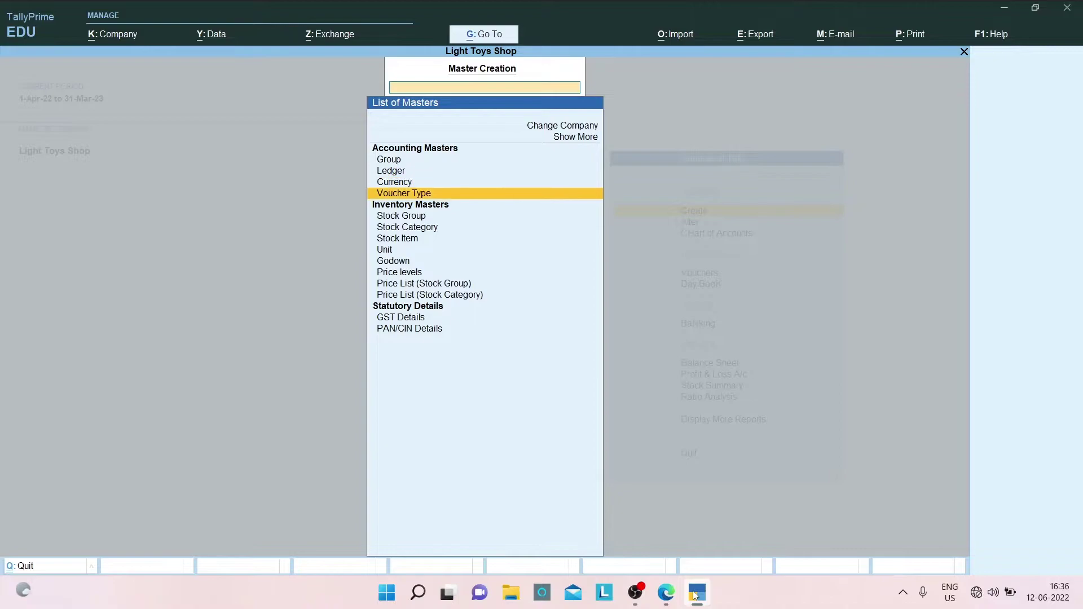
key(Return)
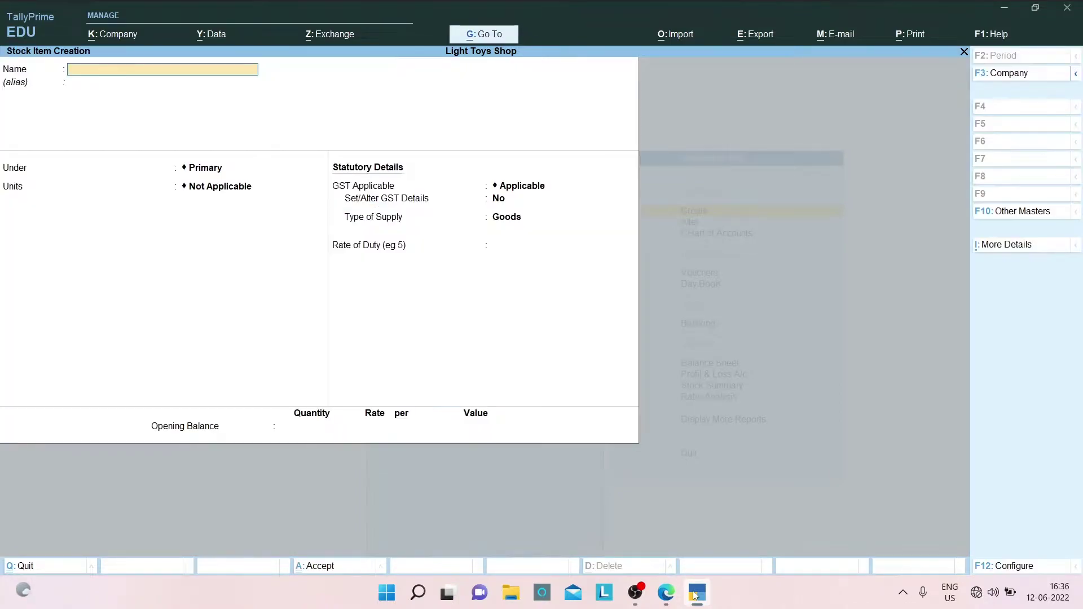
- Copy I phone toy from the PDF as the new stock item's name and keep it under Primary
click(696, 592)
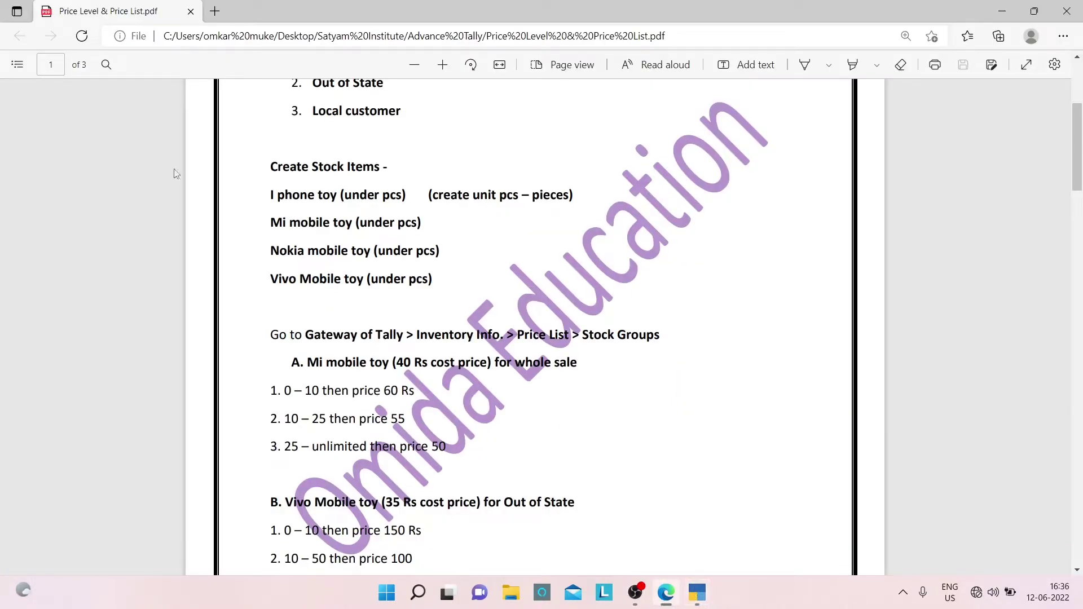
drag(271, 195, 337, 196)
key(ctrl+c)
key(alt+Tab)
key(ctrl+alt+v)
key(Return)
key(Return)
key(Return)
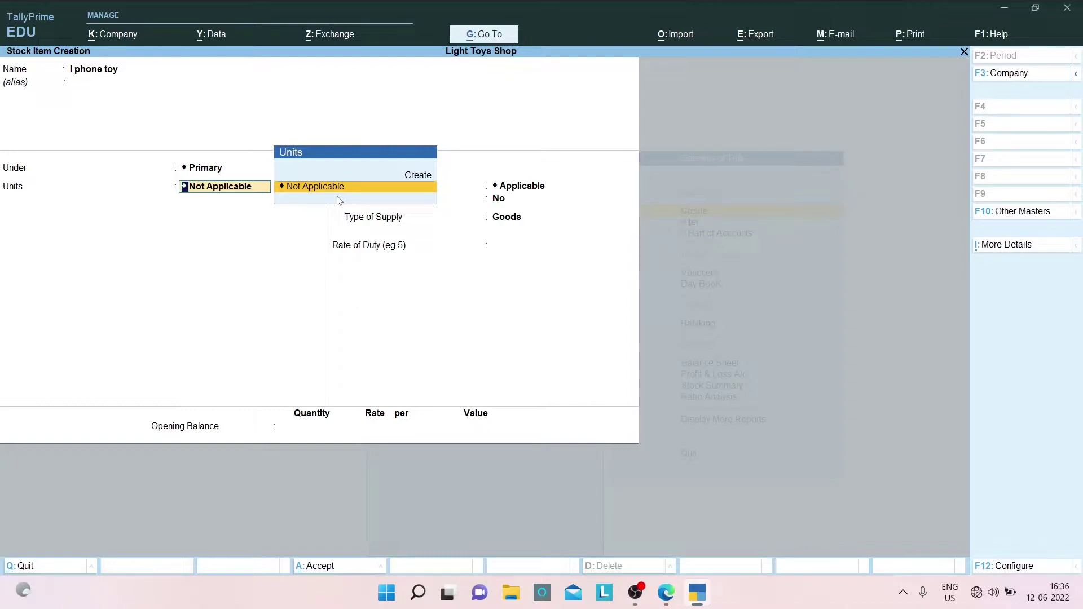
- Create the unit pcs with formal name Pices and UQC Not Applicable, assign it to I phone toy and save the item
key(alt+c)
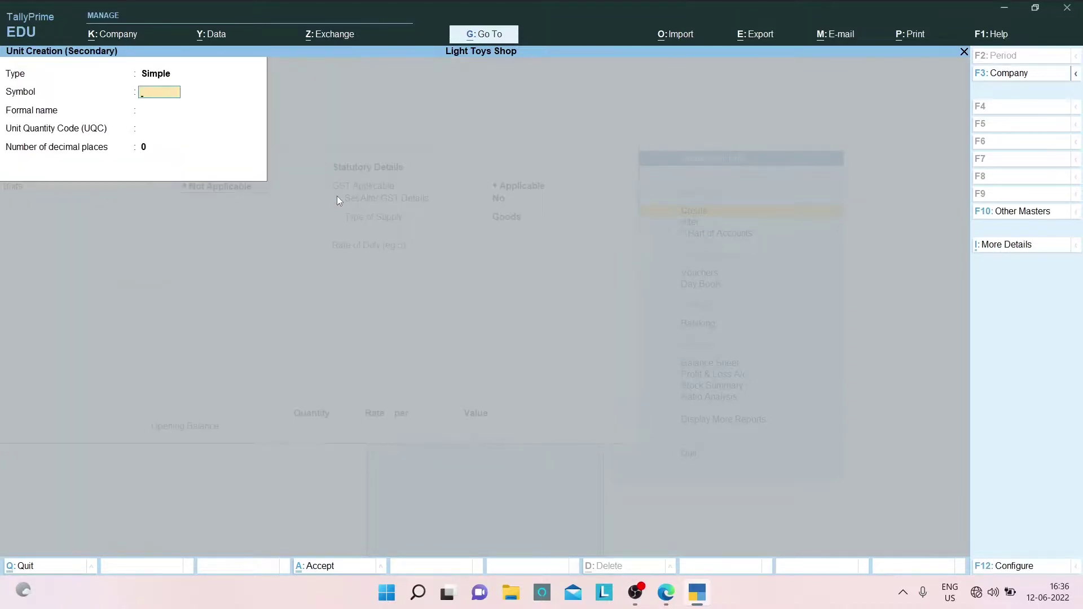
text(pcs)
key(Return)
text(Pices)
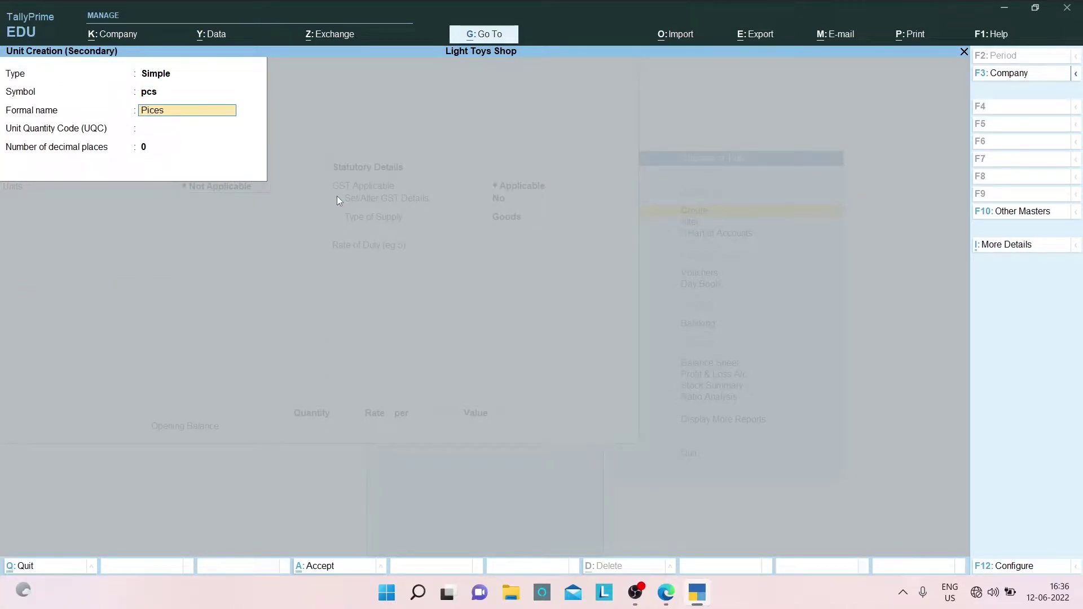
key(Return)
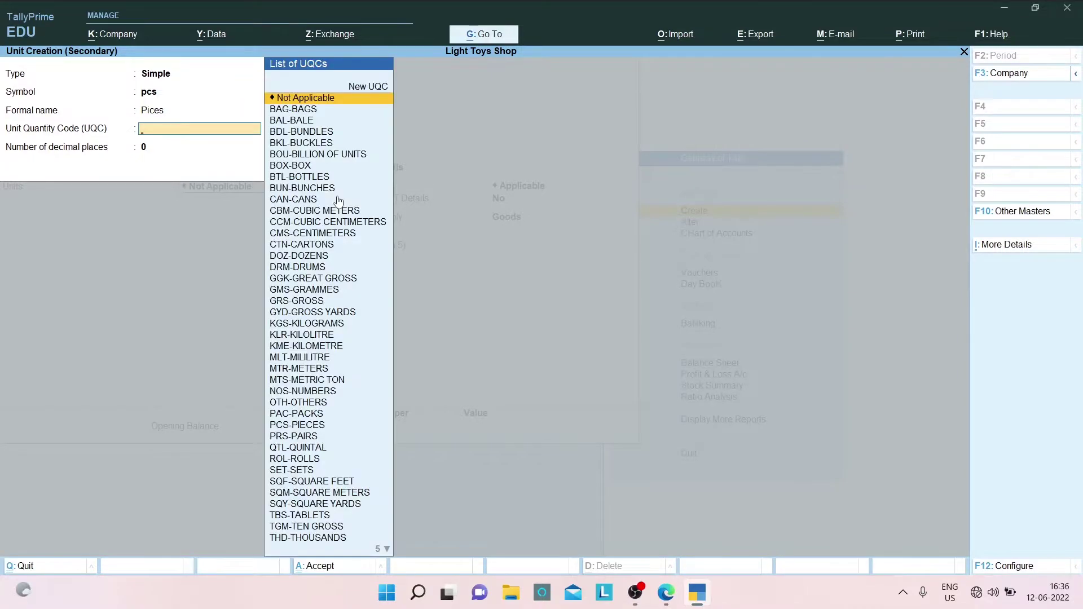
key(Return)
key(Return)
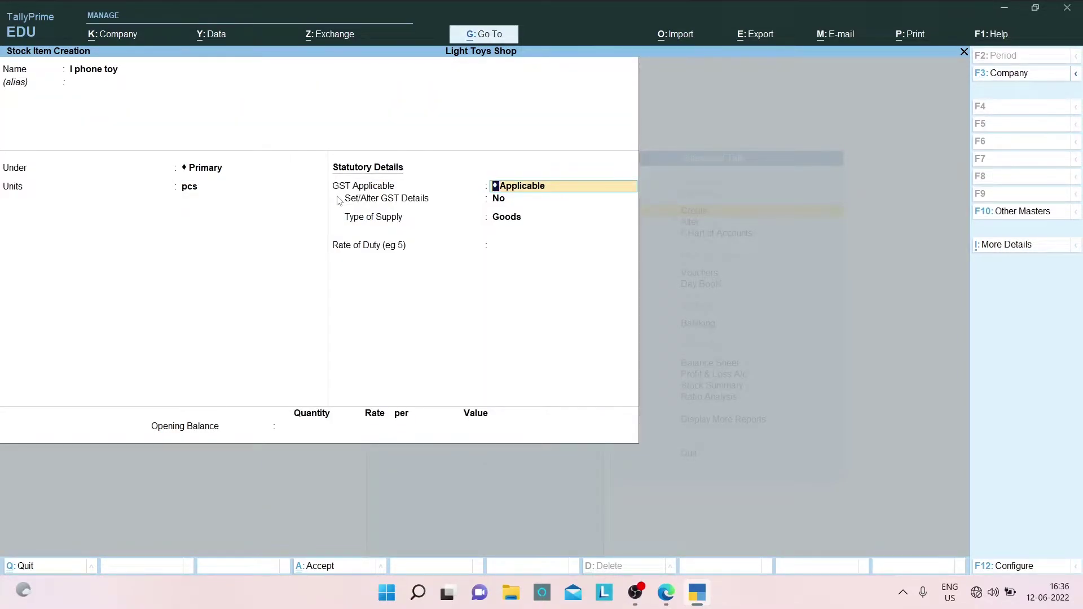
key(ctrl+a)
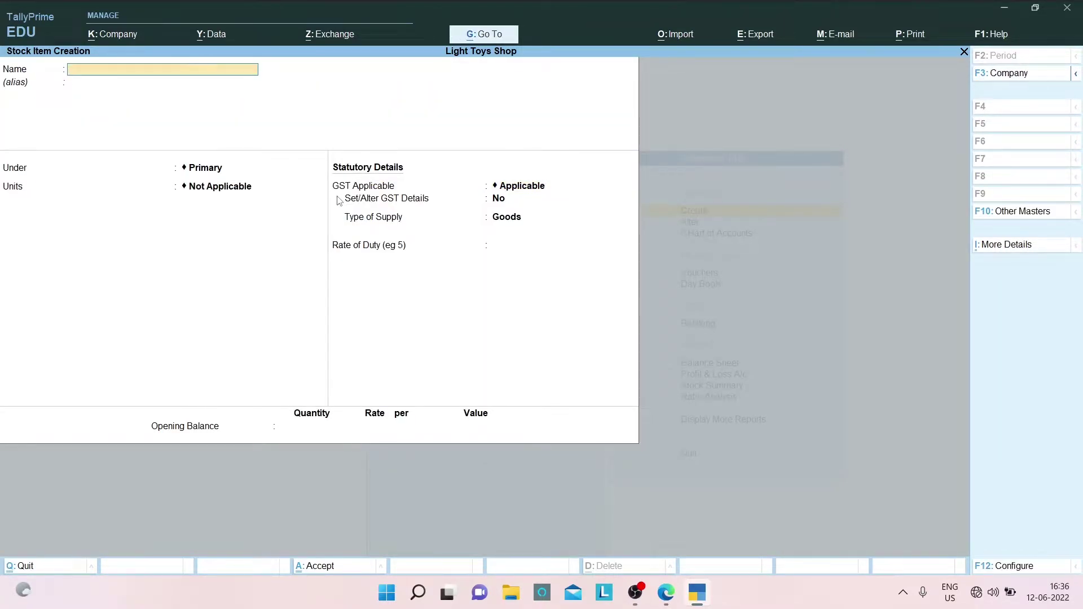
- Create the stock item Mi mobile toy with unit pcs, copying its name from the PDF, and save it
key(alt+Tab)
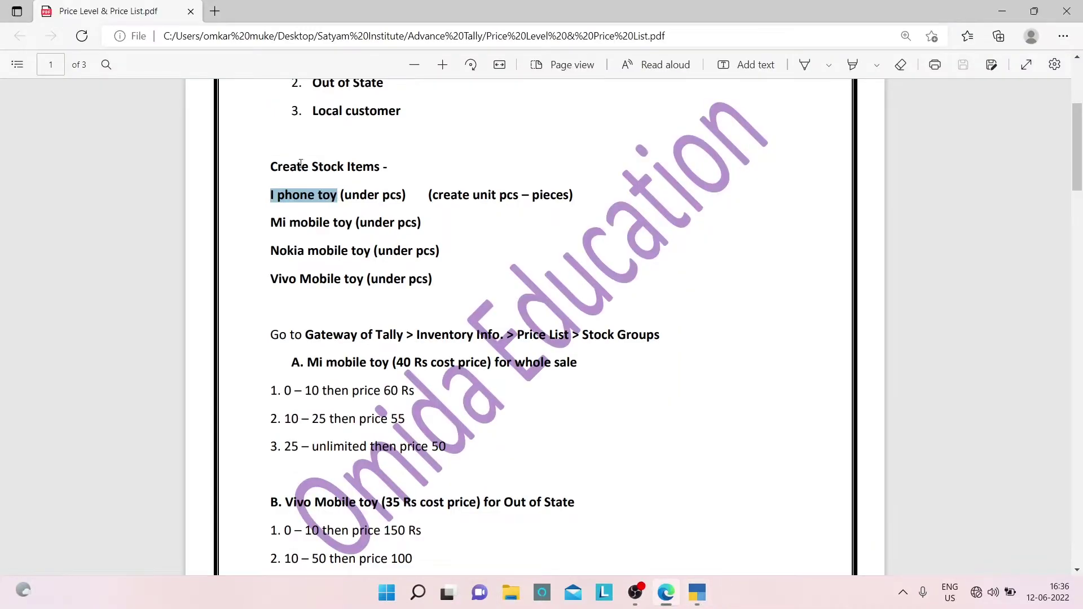
drag(271, 223, 351, 223)
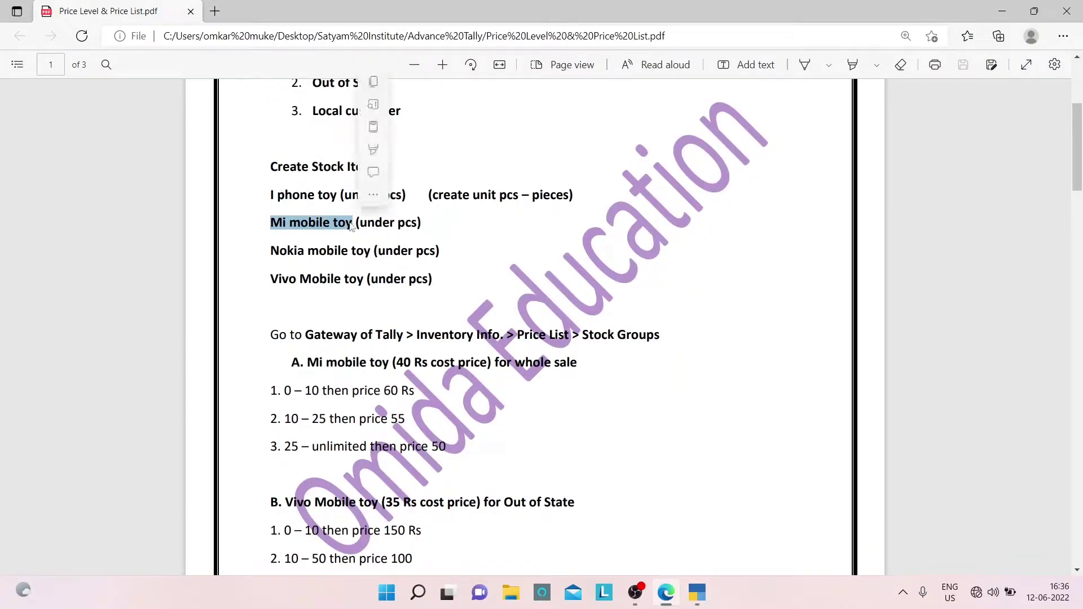
key(ctrl+c)
key(alt+Tab)
key(ctrl+v)
key(Return)
key(Return)
key(Return)
key(Down)
key(Return)
key(ctrl)
key(ctrl+a)
- Create the stock item Nokia mobile toy under Primary with unit pcs, copying its name from the PDF
key(alt+Tab)
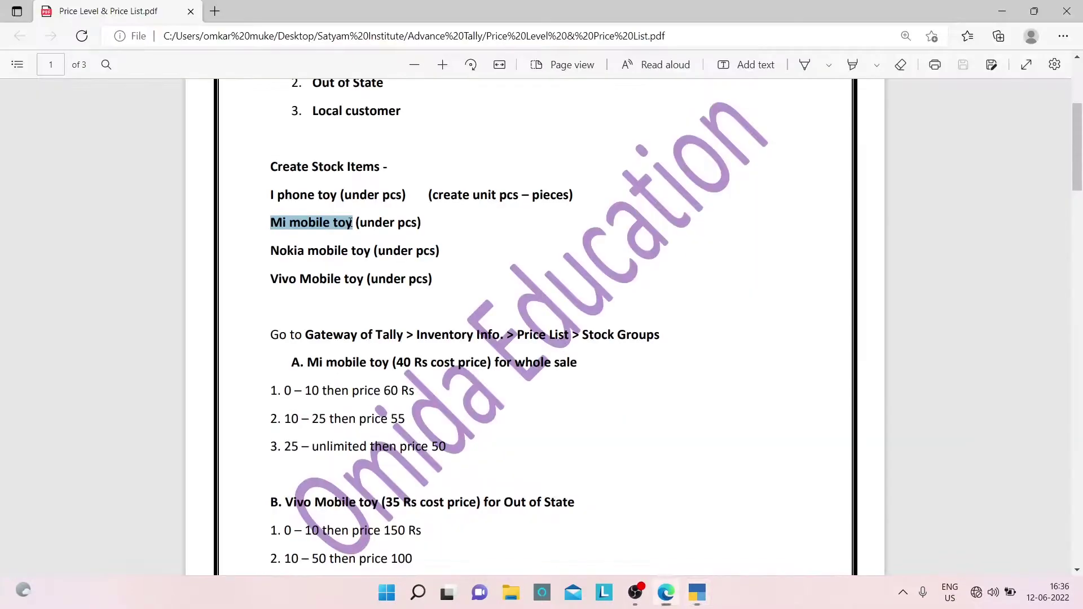
drag(271, 251, 375, 250)
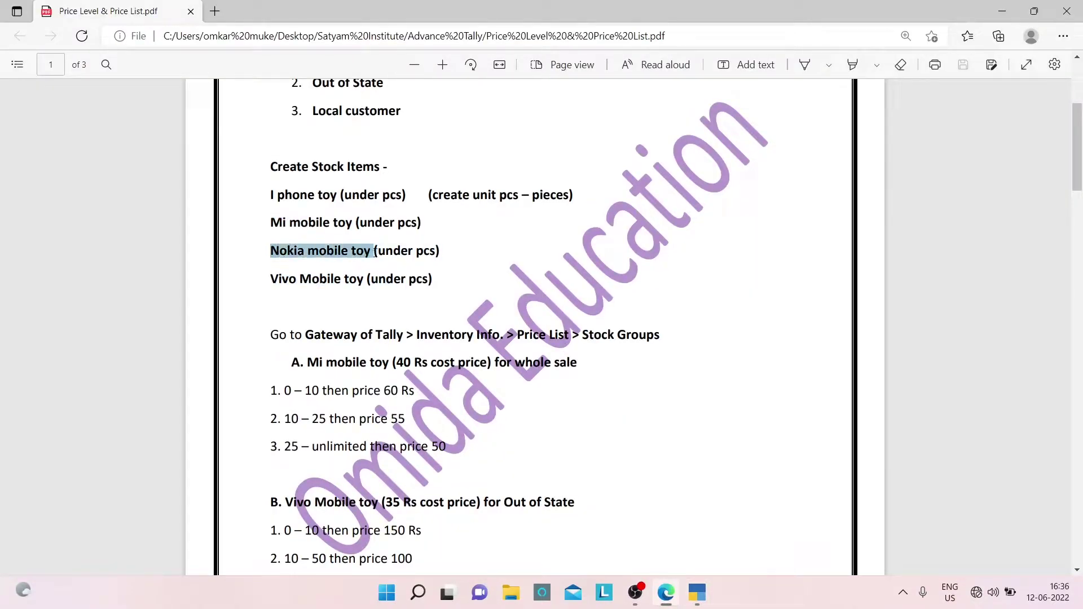
key(ctrl+c)
key(alt+Tab)
key(ctrl+v)
key(Return)
key(Return)
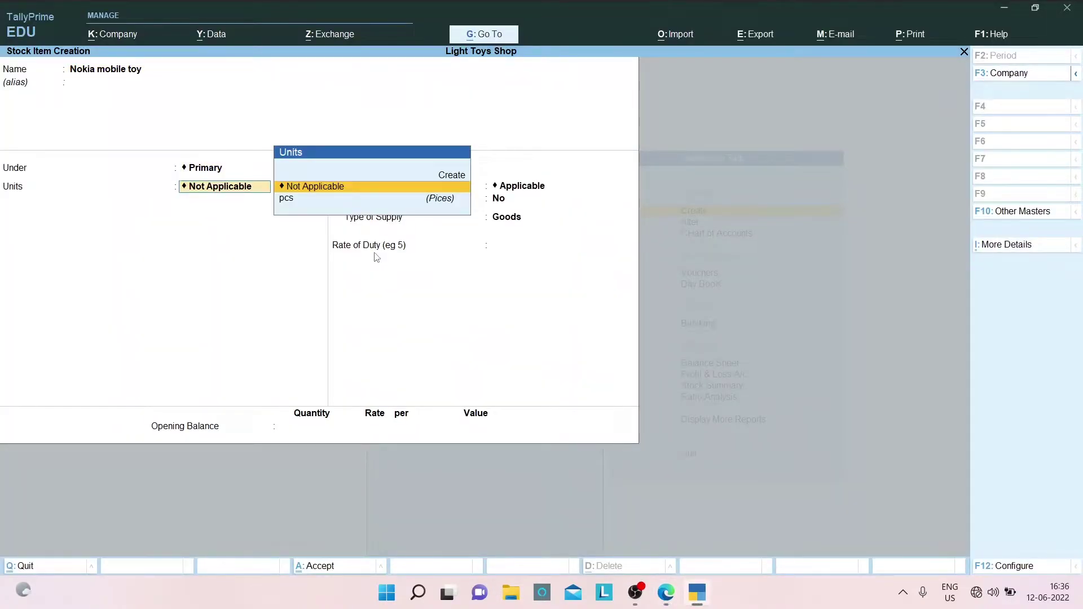
key(Down)
key(Return)
key(ctrl+a)
- Create the stock item Vivo Mobile toy with unit pcs from the PDF name, save it and return to the Gateway of Tally
key(alt+Tab)
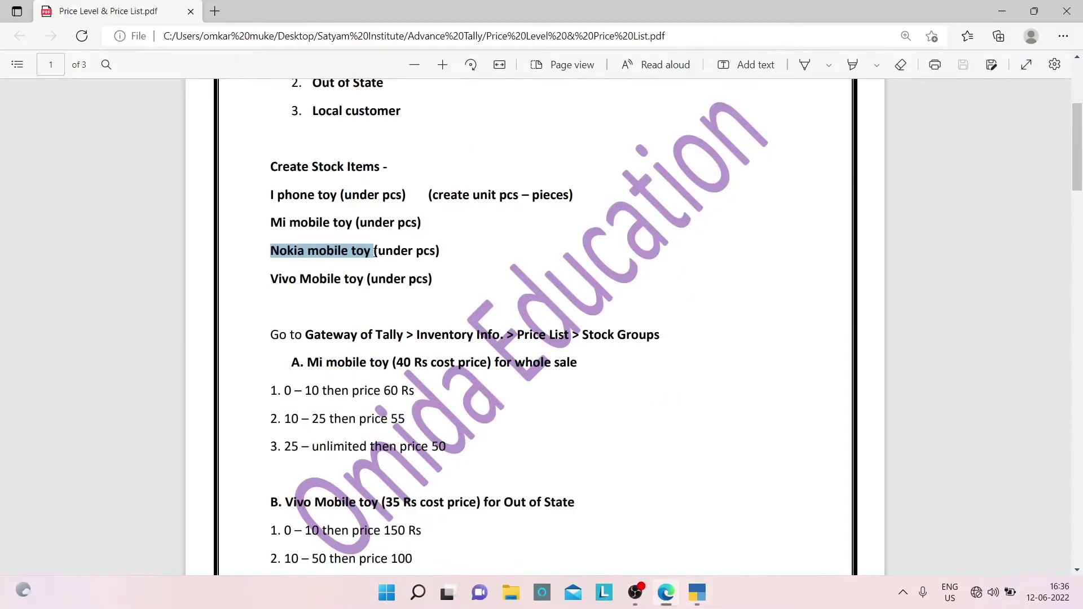
drag(270, 279, 364, 280)
key(ctrl+c)
key(alt+Tab)
key(ctrl+v)
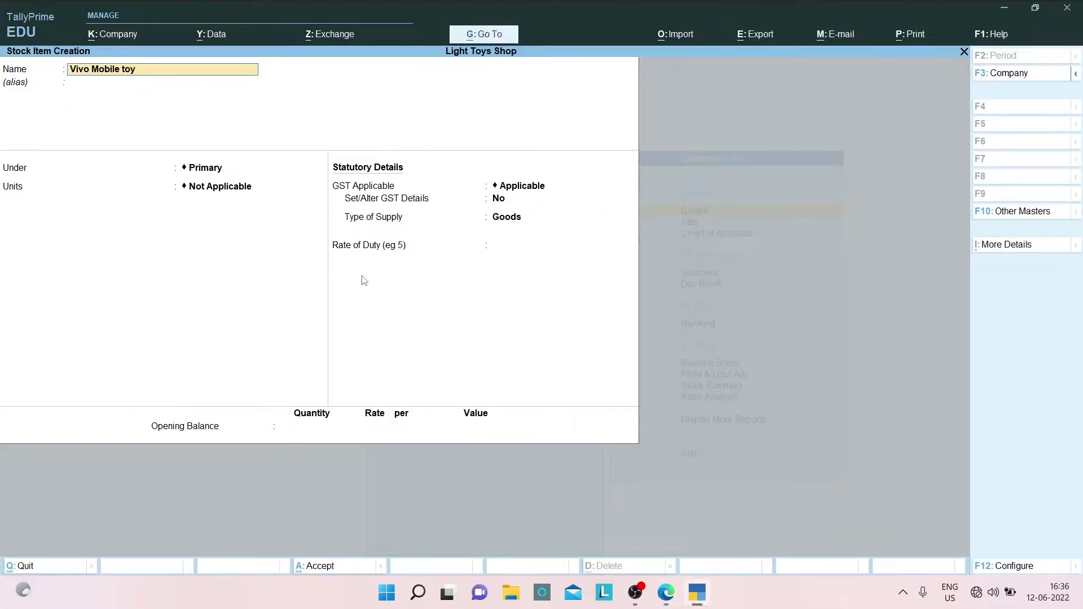
key(Return)
key(Return)
key(Down)
key(Return)
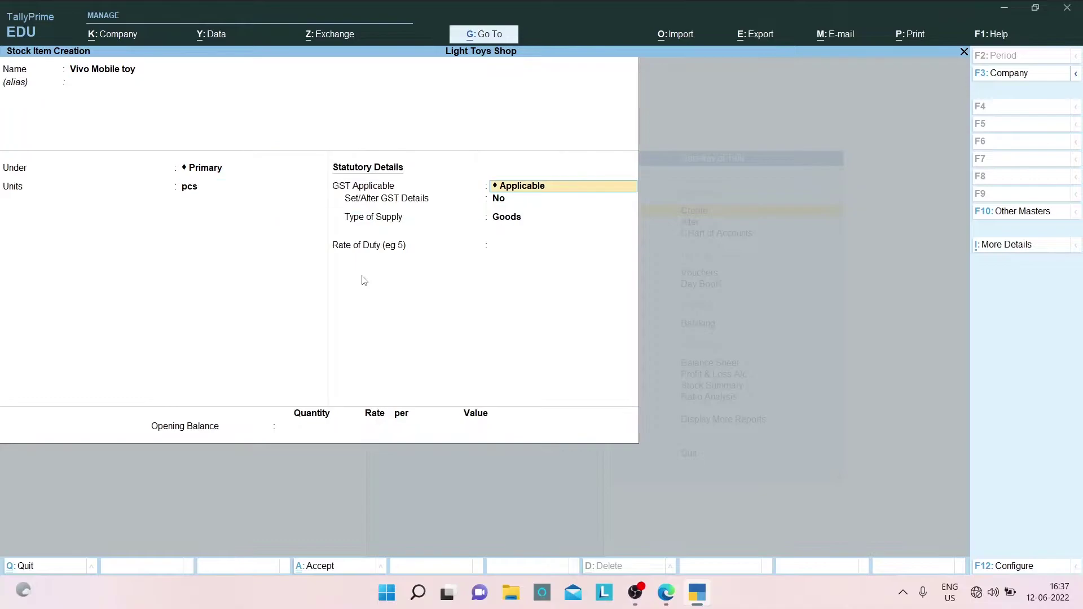
key(ctrl+a)
key(Escape)
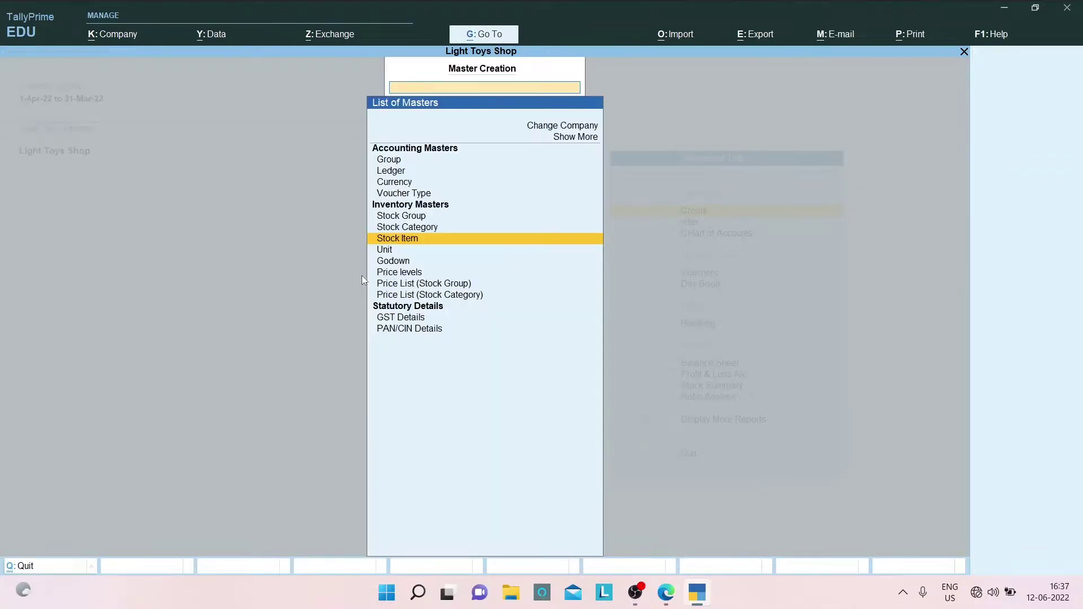
key(Escape)
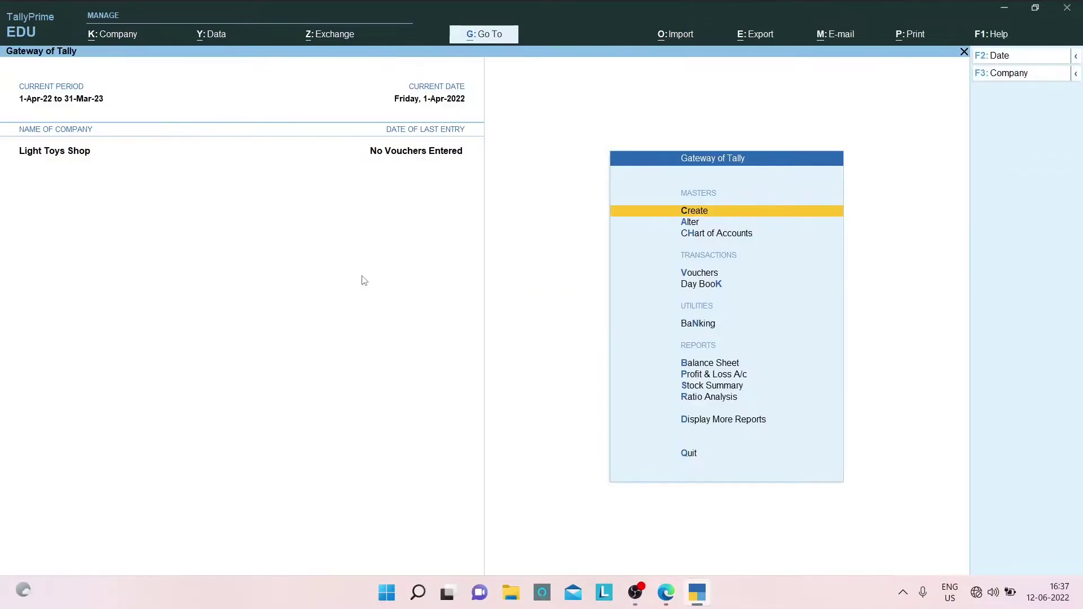
- Check the Price List instruction in the PDF and open the Price List (Stock Group) master for creation in TallyPrime
key(alt+Tab)
click(406, 300)
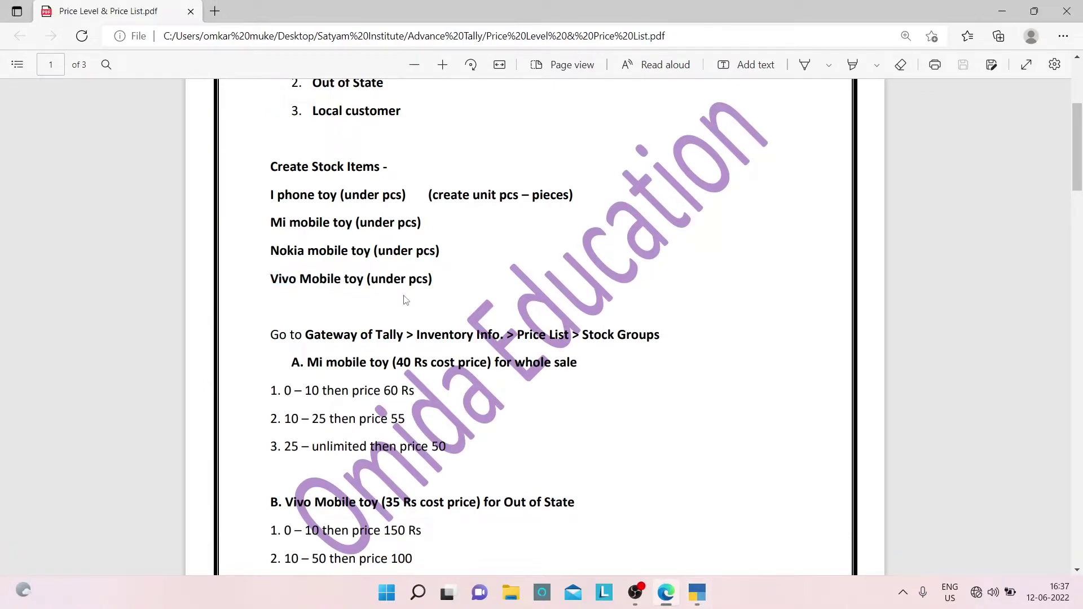
key(alt)
click(519, 327)
drag(519, 327, 579, 340)
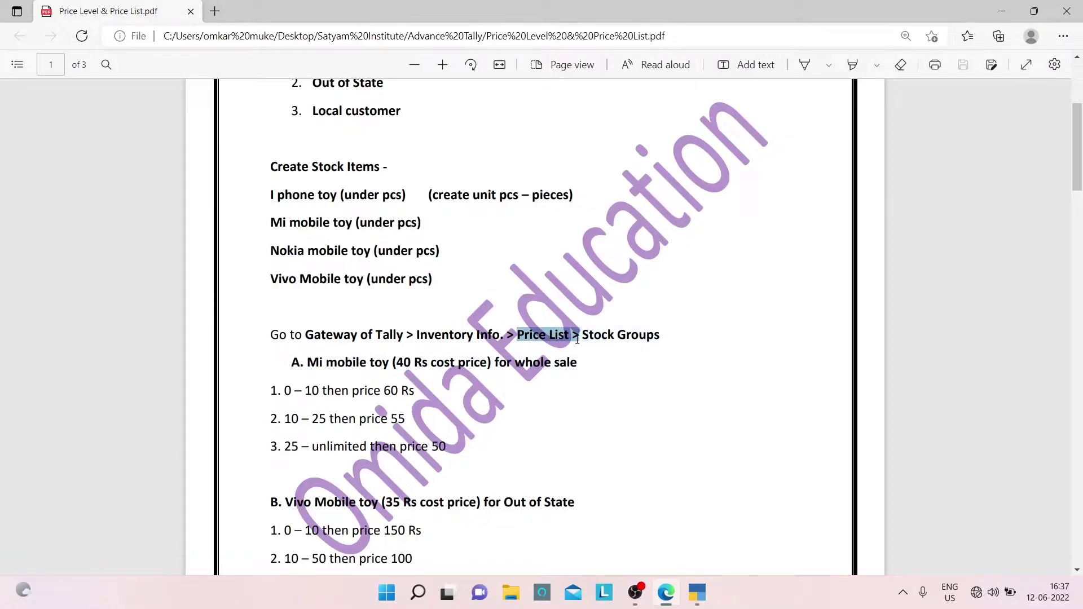
click(724, 355)
key(alt+Tab)
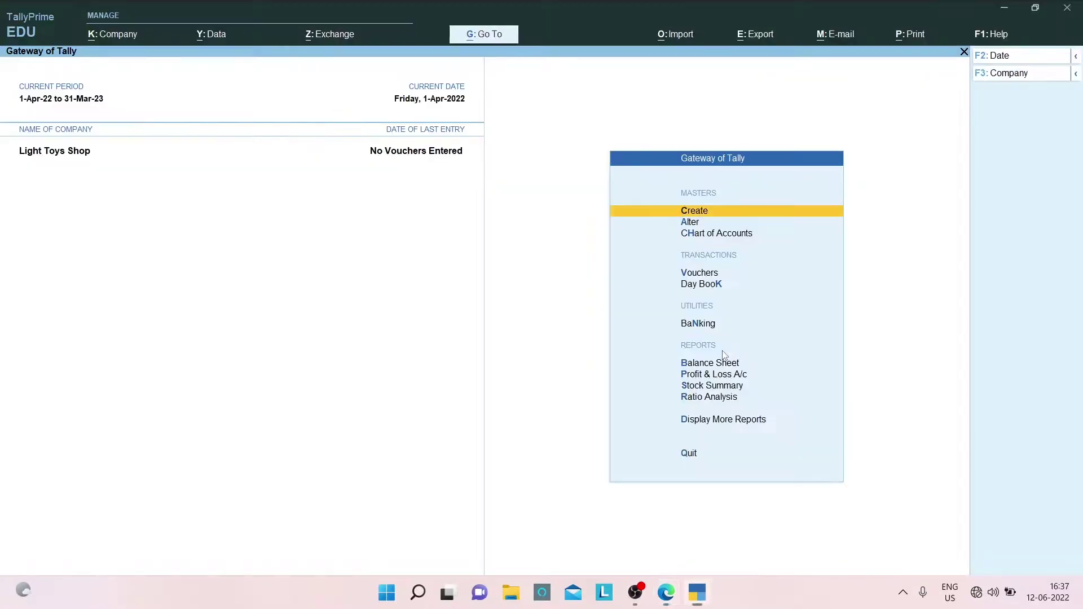
key(Return)
key(Down)
key(Down)
key(Down)
key(Down)
key(Down)
key(Down)
key(Down)
key(Down)
key(Down)
key(Down)
key(Down)
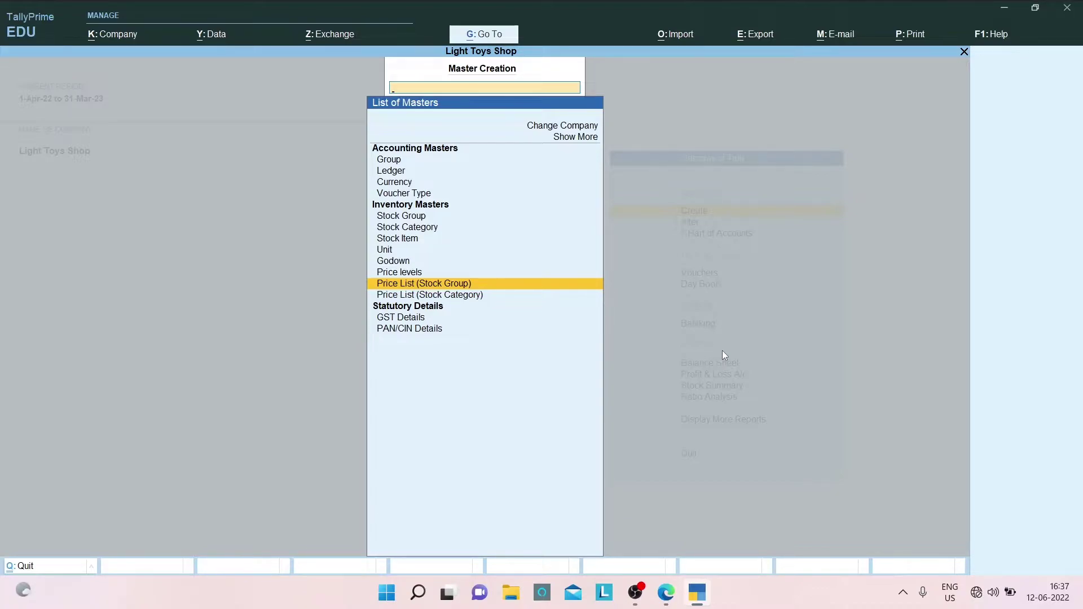
key(Return)
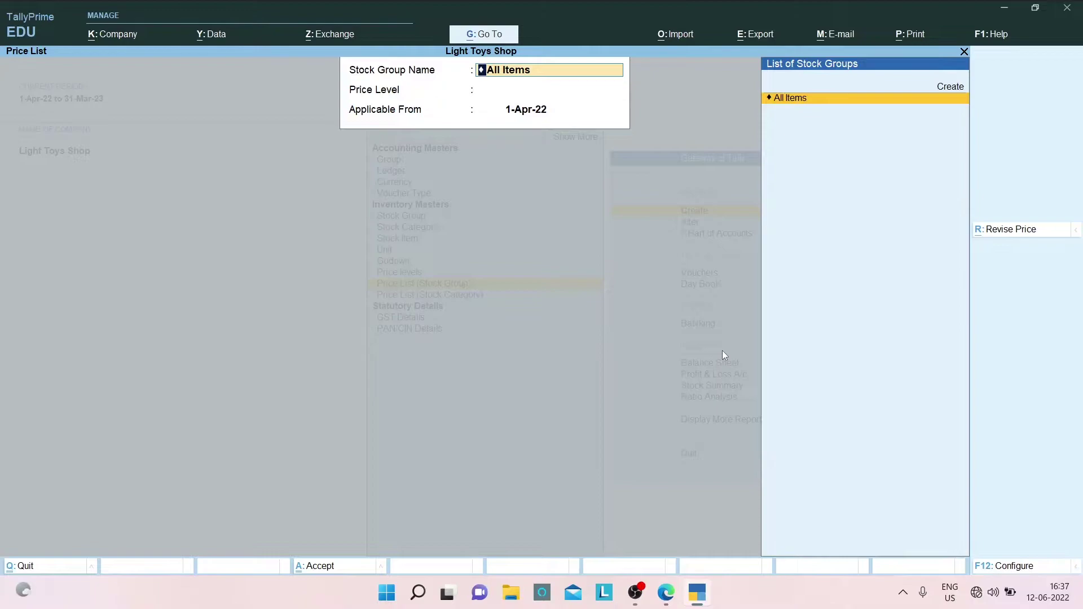
- Set the price list's stock group to All Items and its price level to Wholesale, checking the level against the PDF
key(Return)
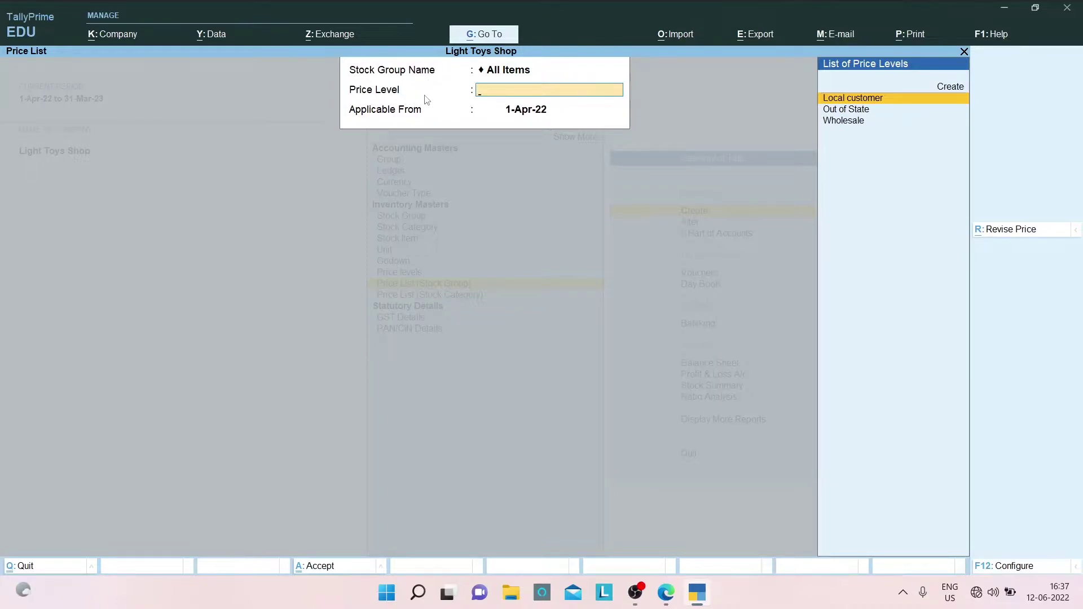
key(alt+Tab)
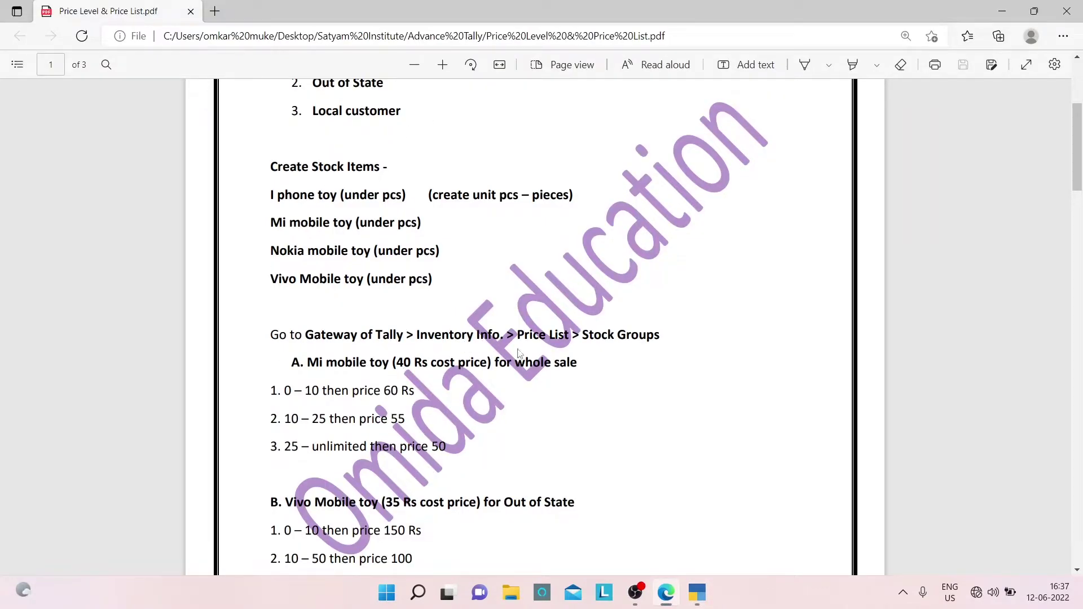
key(alt+Tab)
key(Down)
key(Down)
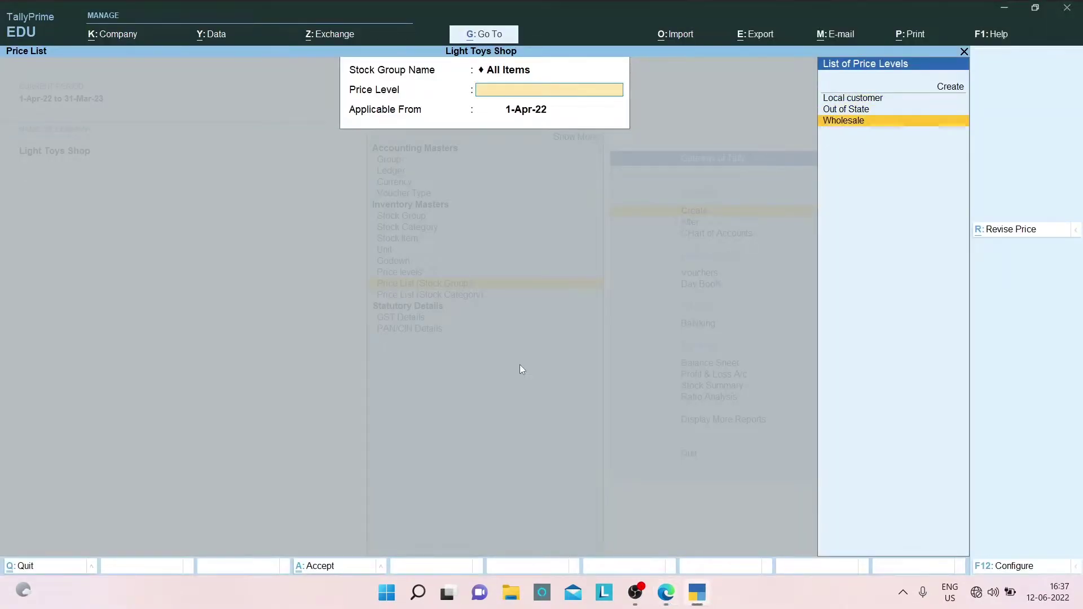
key(Return)
- Check item A in the PDF and add Mi mobile toy as the first item of the Wholesale price list
key(alt+Tab)
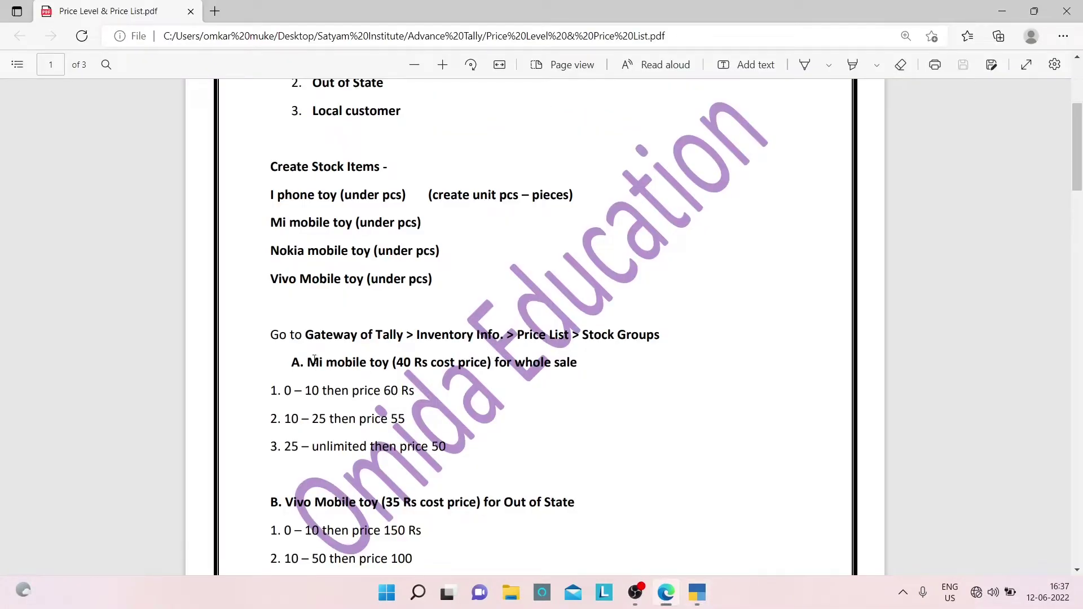
drag(301, 357, 388, 366)
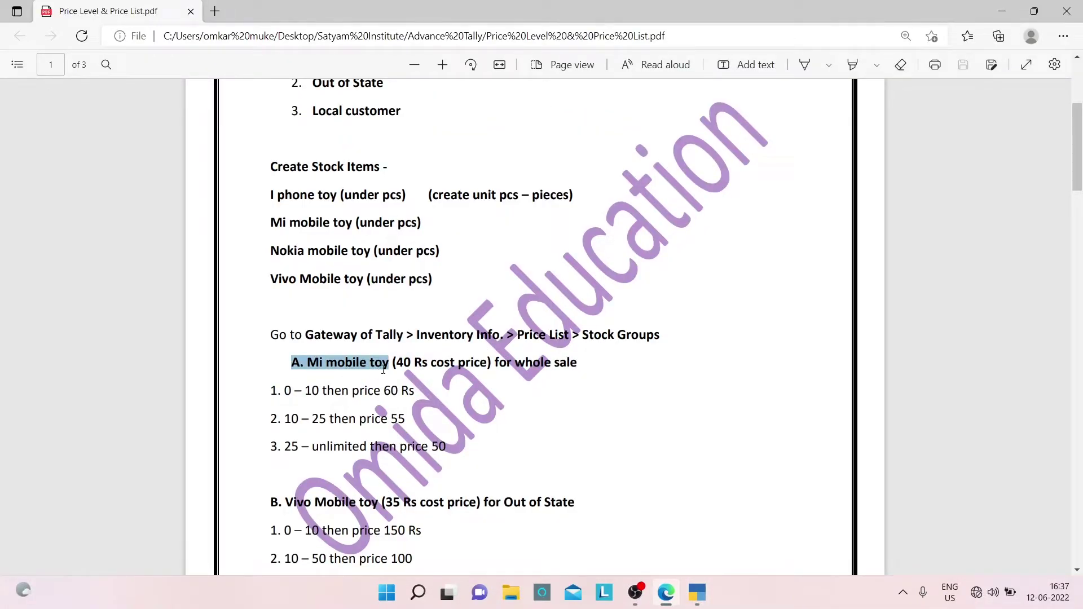
key(alt+Tab)
key(Return)
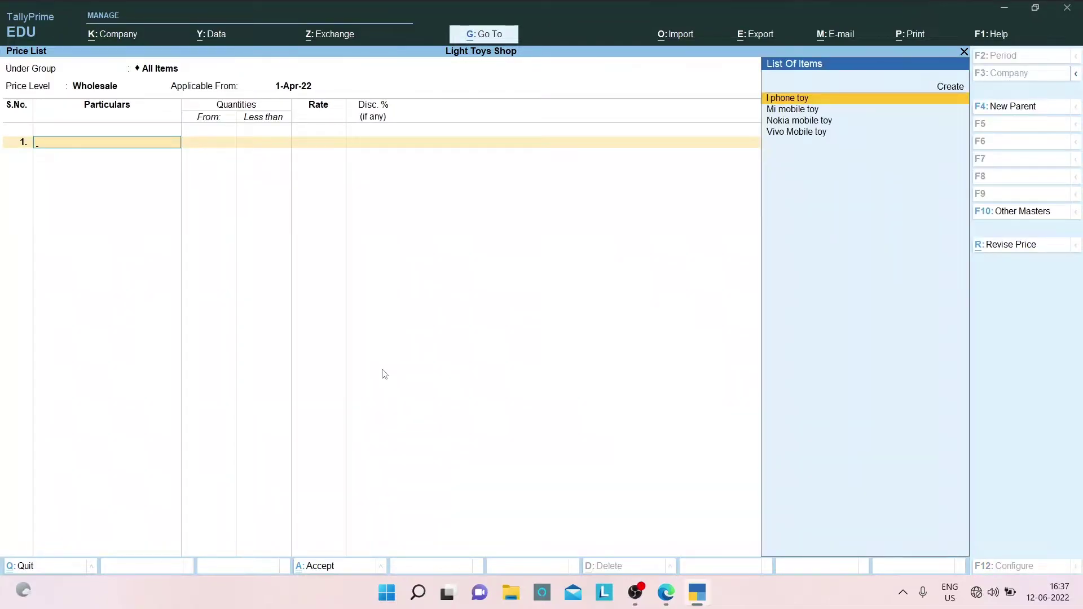
key(Down)
key(Down)
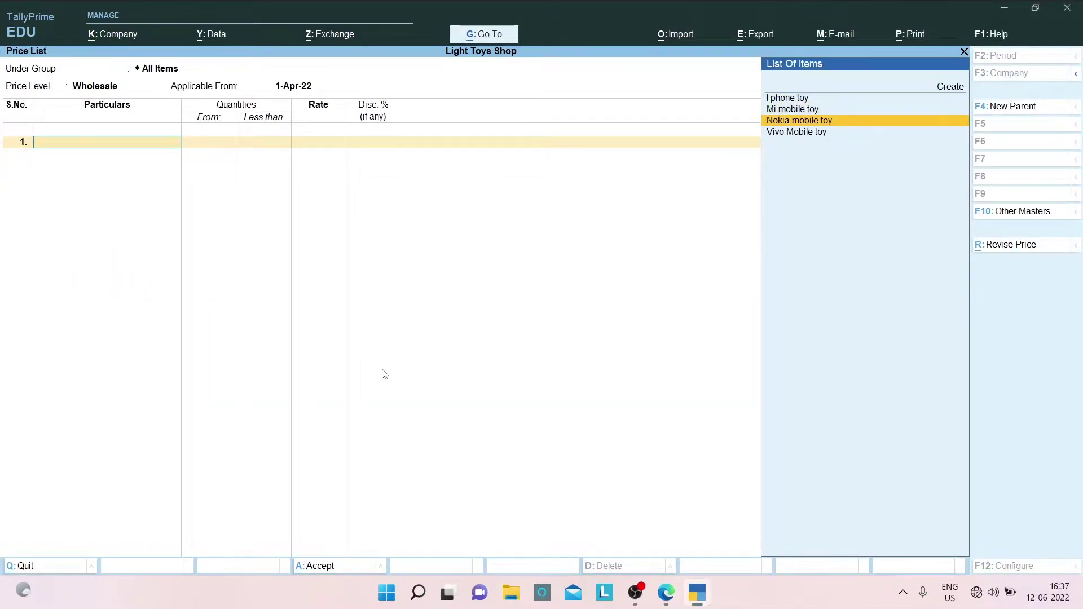
key(Up)
key(Return)
- Enter Mi mobile toy's first quantity slab from the PDF as less than 10 pcs at a rate of 60
key(alt+Tab)
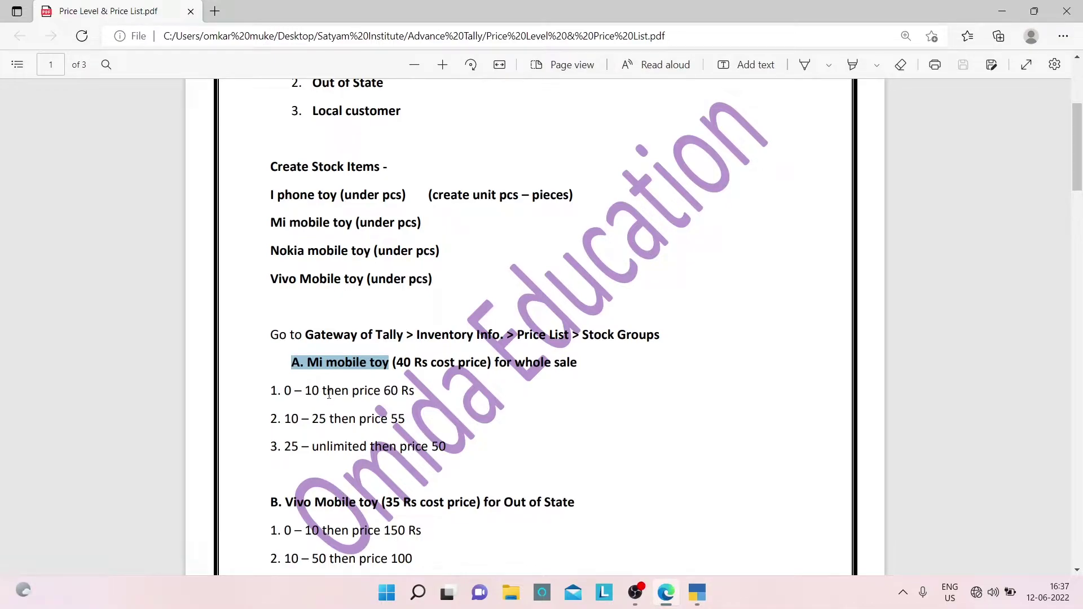
key(alt+Tab)
text(10)
key(Return)
key(alt+Tab)
key(alt+Tab)
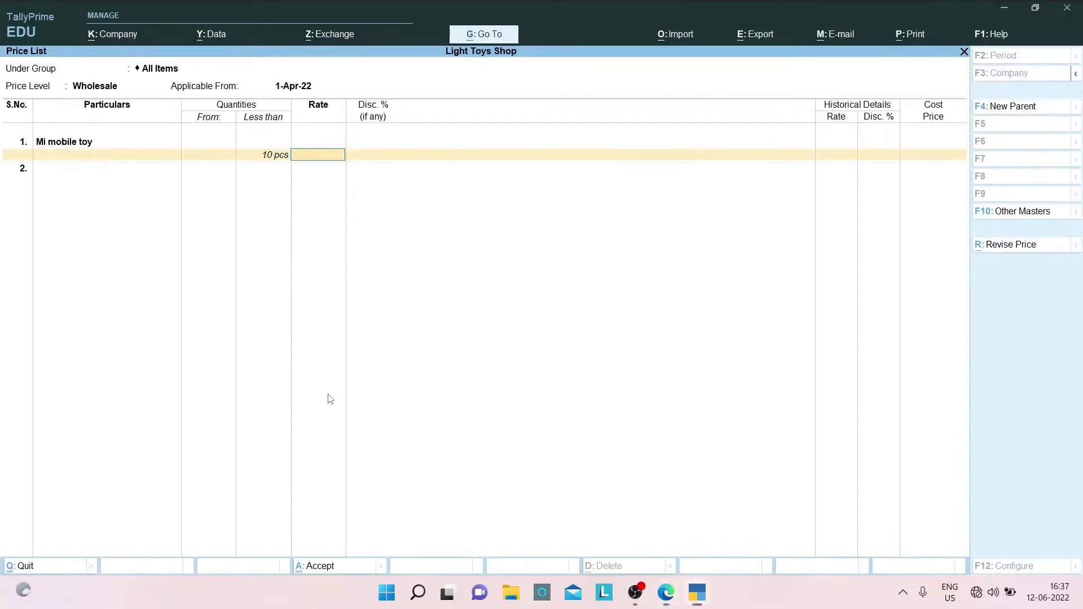
text(5)
key(BackSpace)
text(60)
key(Return)
key(Return)
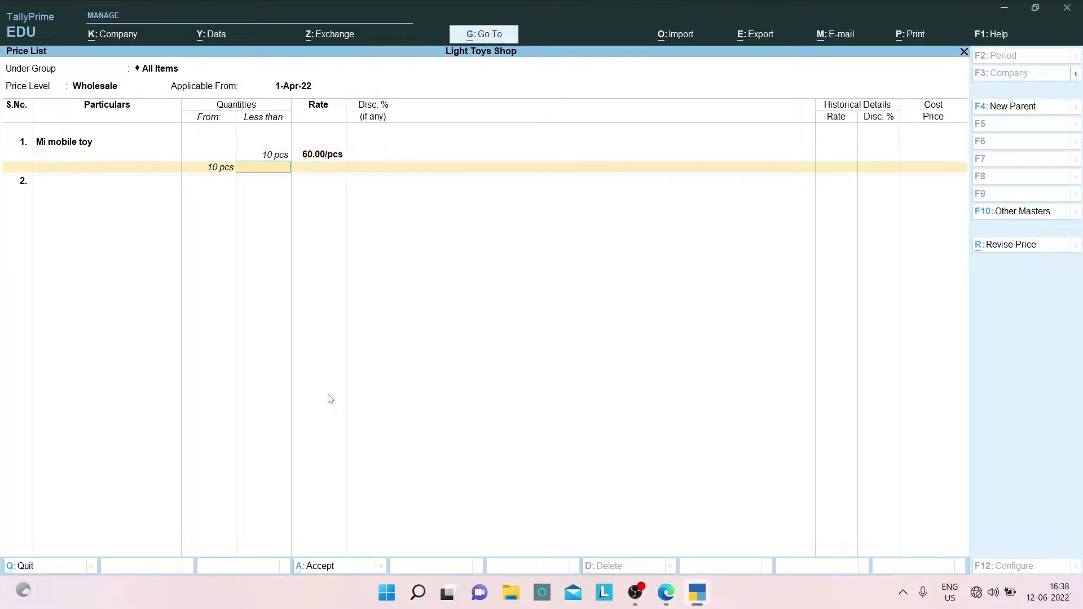
- Enter Mi mobile toy's second slab from the PDF as 10 to less than 25 pcs at a rate of 55
key(alt+Tab)
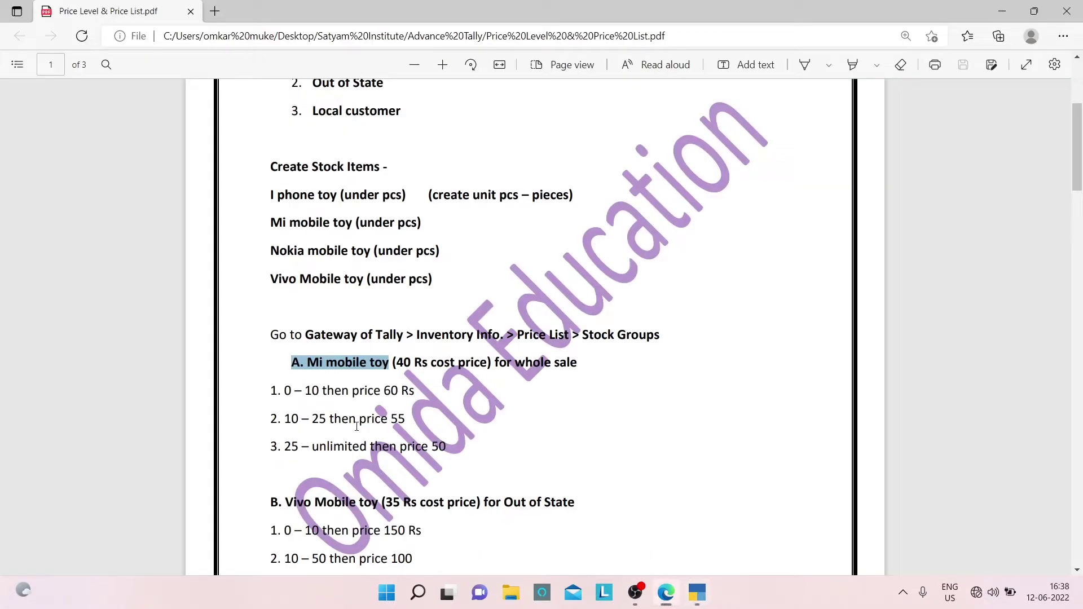
key(alt+Tab)
text(25)
key(Return)
key(alt+Tab)
key(alt+Tab)
key(Return)
key(Return)
- Enter Mi mobile toy's last slab, from 25 pcs with no upper limit, at a rate of 50
key(alt+Tab)
key(alt+Tab)
text(50)
key(Return)
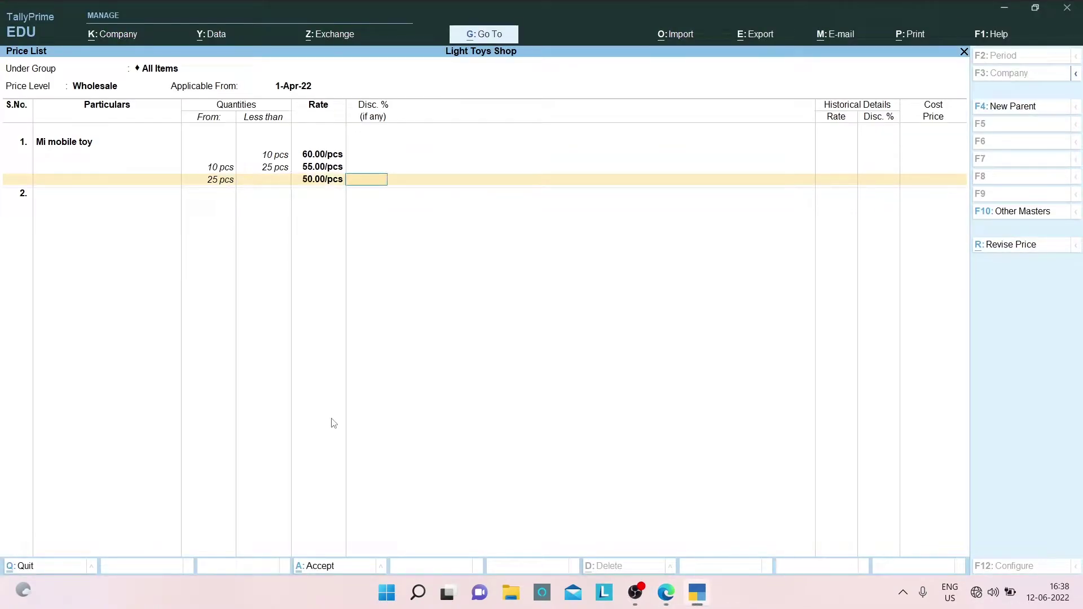
key(Return)
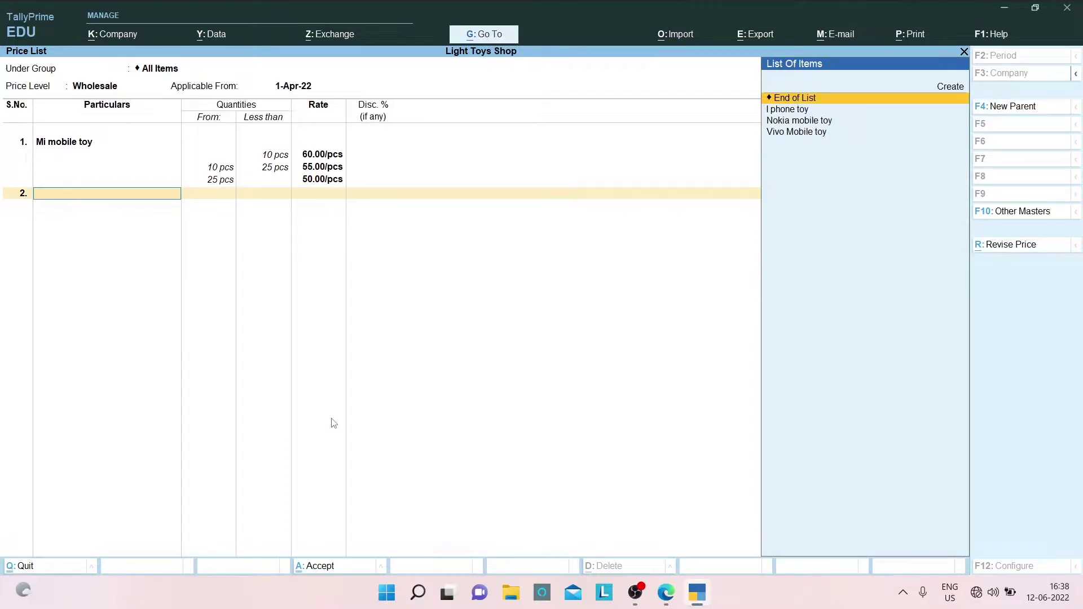
- Recheck the last slab's unlimited quantity against the PDF, keep its upper limit blank and save the Wholesale price list
key(BackSpace)
key(BackSpace)
key(BackSpace)
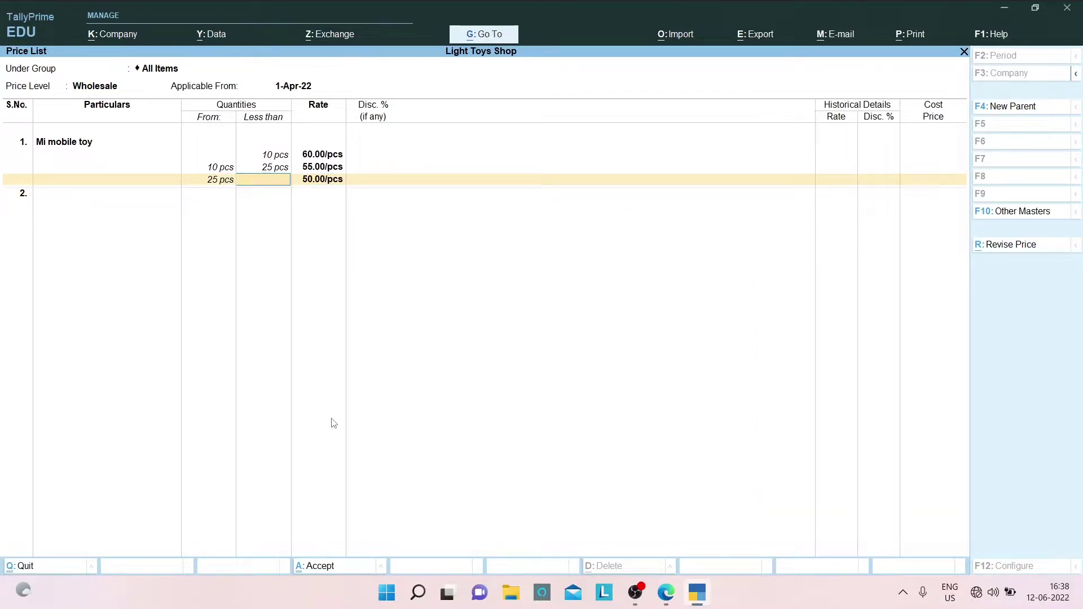
key(alt+Tab)
drag(312, 447, 377, 446)
key(alt+Tab)
key(Return)
key(Return)
key(Return)
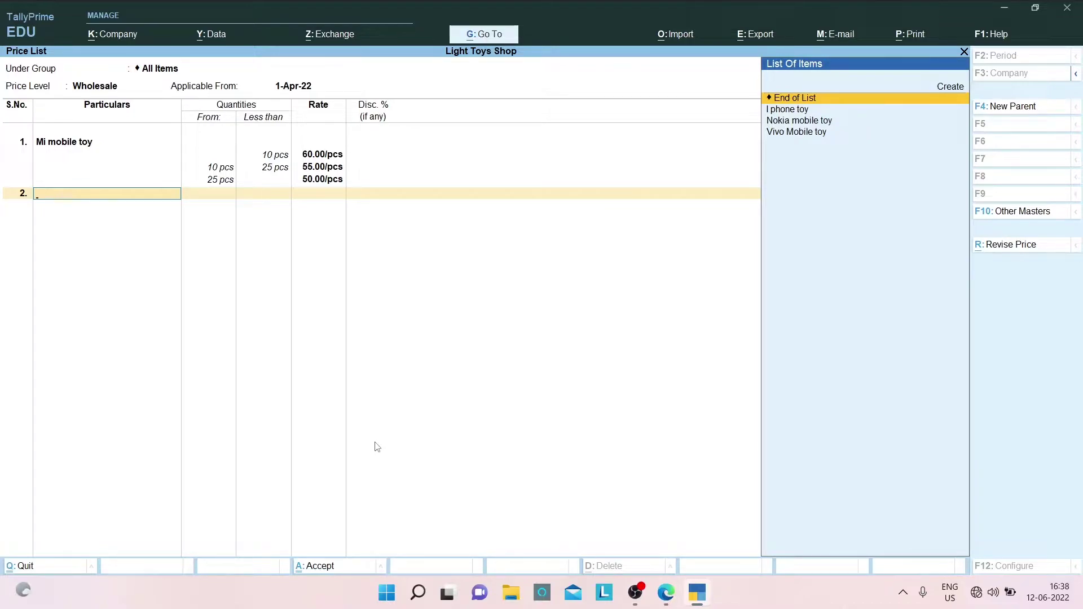
key(Return)
key(Return)
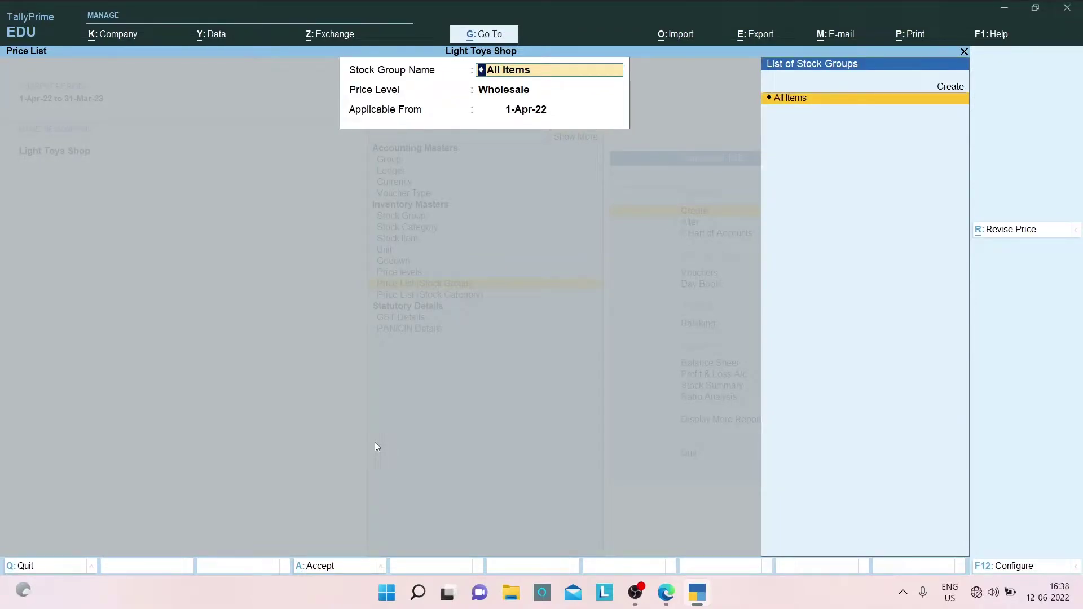
- Find item B in the PDF and start a price list for All Items at the Out of State price level
key(alt+Tab)
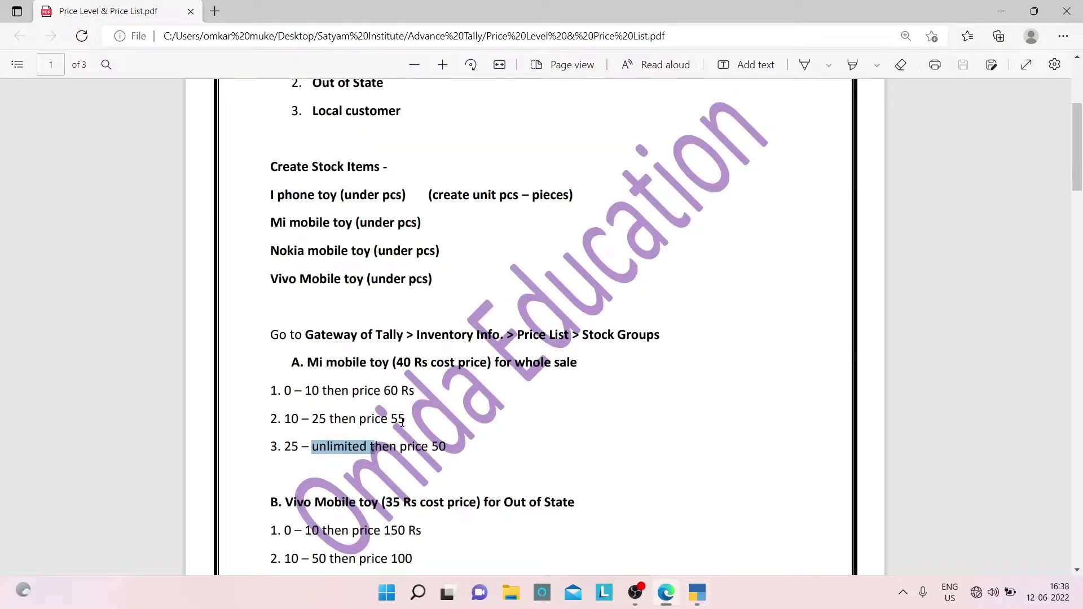
click(402, 422)
scroll(1081, 172, down, 5)
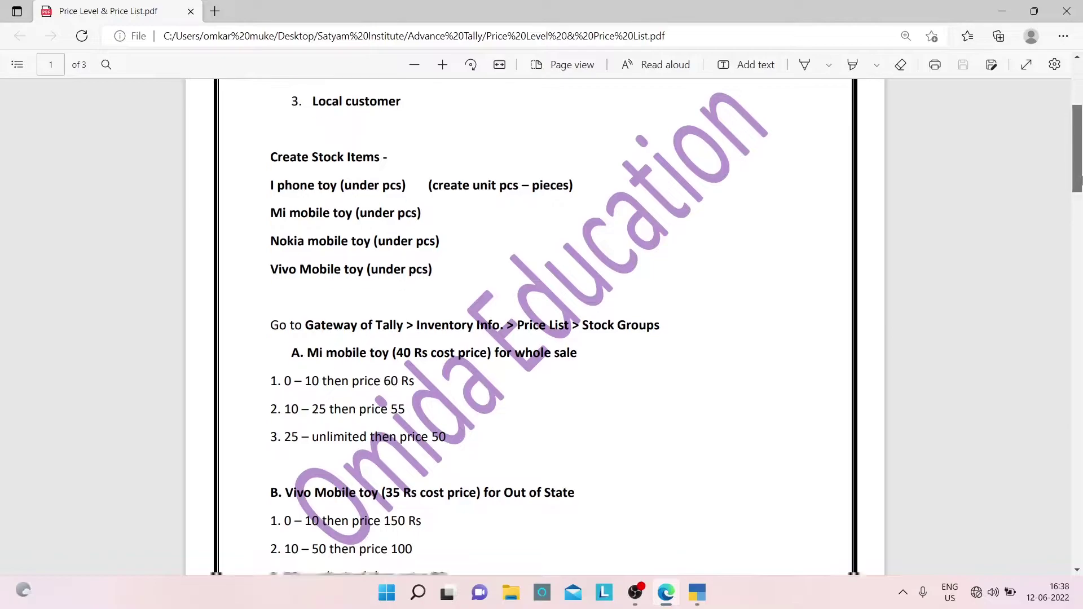
drag(287, 203, 381, 206)
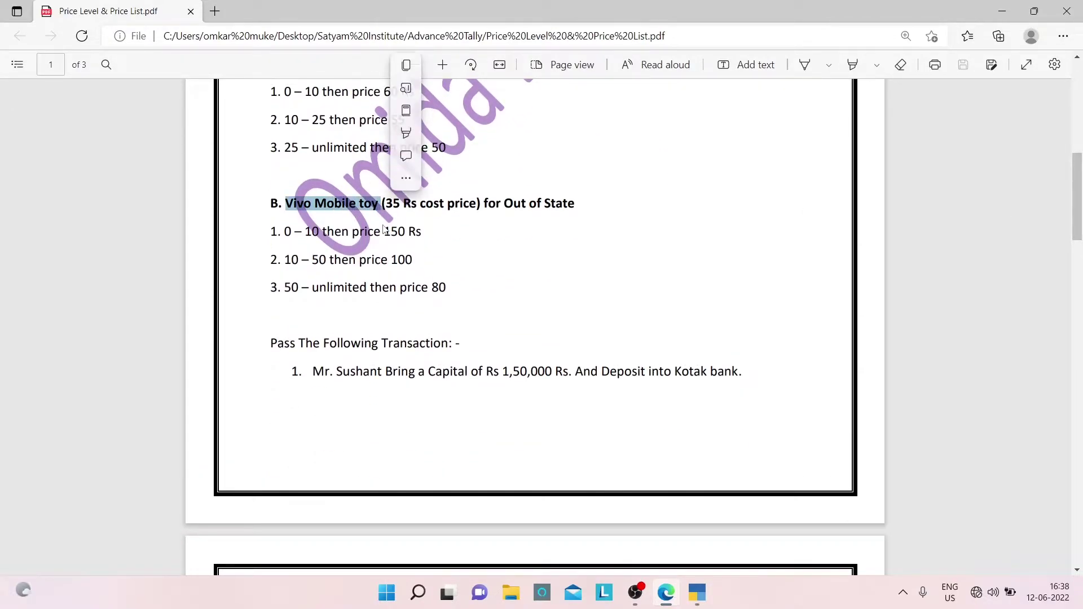
key(alt+Tab)
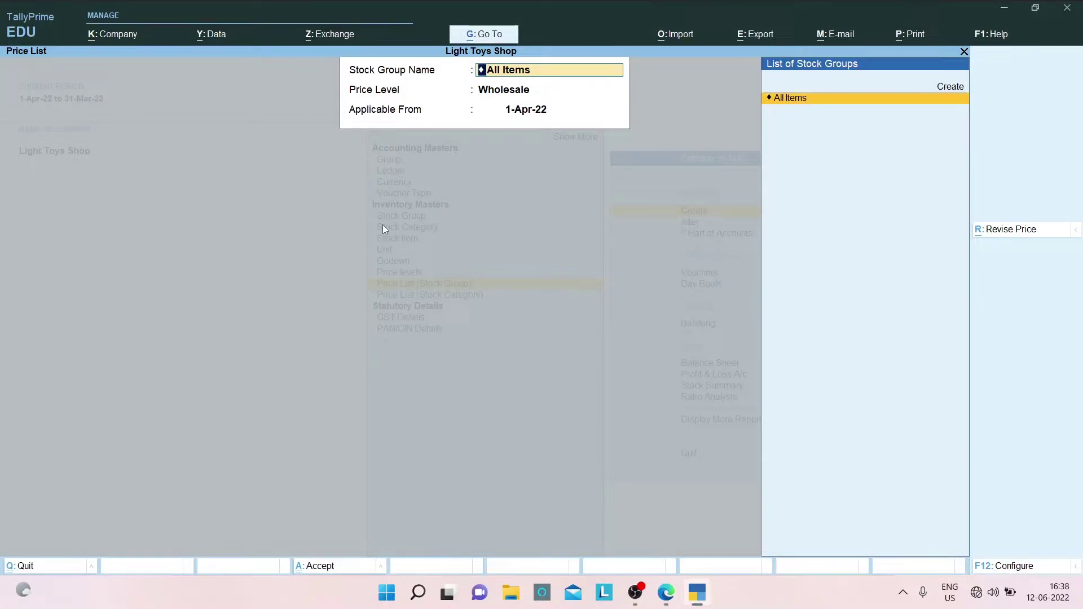
key(alt+Tab)
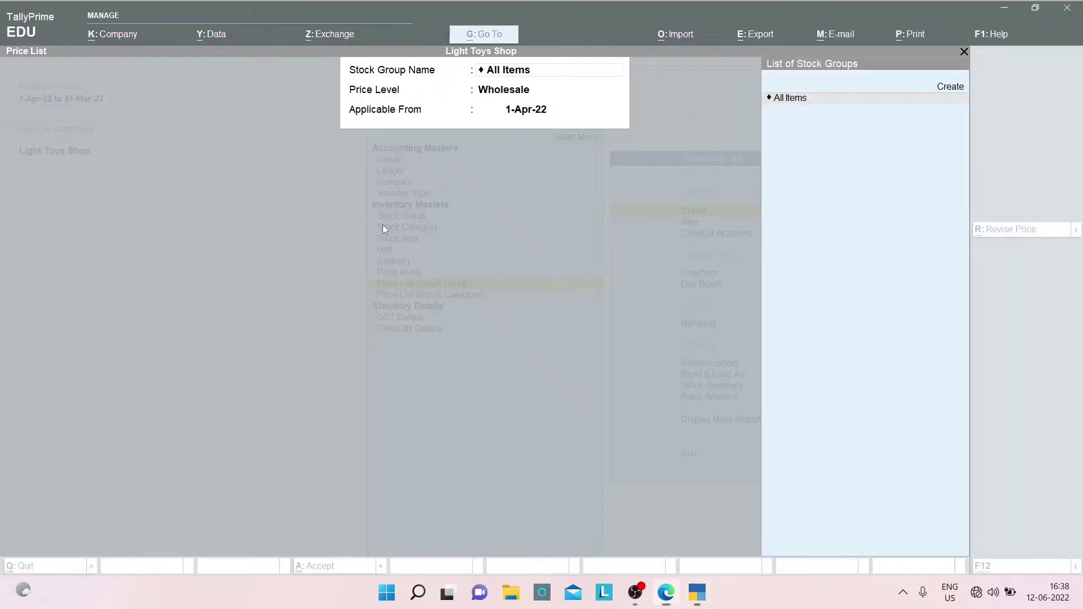
key(alt+Tab)
key(Return)
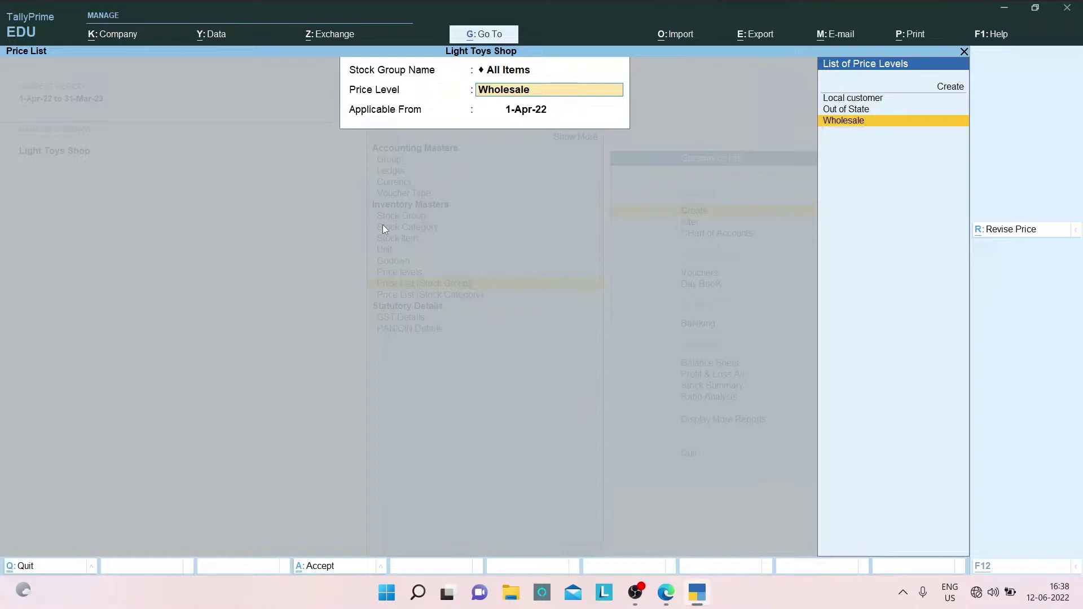
key(alt+Tab)
key(alt+Tab)
key(Up)
key(Return)
key(Return)
- Add Vivo Mobile toy as the first item of the Out of State price list, checking it against the PDF
key(alt+Tab)
key(alt+Tab)
text(V)
key(Return)
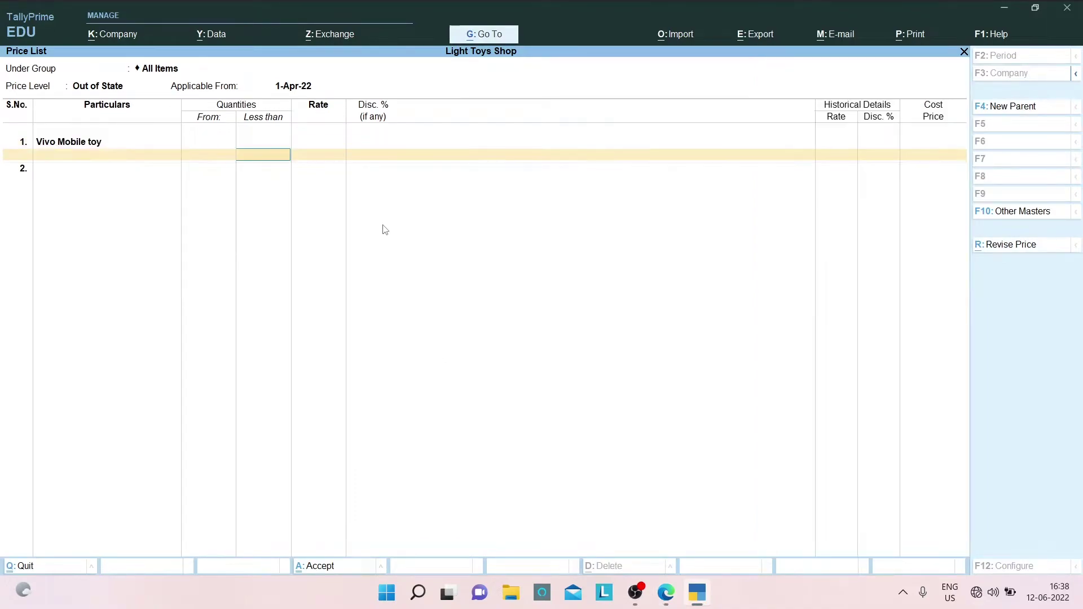
- Enter Vivo Mobile toy's first quantity slab from the PDF as less than 10 pcs at a rate of 150
key(alt+Tab)
key(alt+Tab)
text(10 pcs)
key(Return)
key(alt+Tab)
key(alt+Tab)
text(150)
key(Return)
key(Return)
- Enter Vivo Mobile toy's second slab from the PDF as 10 to less than 50 pcs at a rate of 100
text(25 pcs)
key(Return)
key(alt+Tab)
key(alt+Tab)
text(50)
key(alt+Tab)
key(alt+Tab)
key(Return)
text(100)
key(Return)
key(Return)
- Enter Vivo Mobile toy's last slab, from 50 pcs with no upper limit, at a rate of 80
key(alt+Tab)
key(alt+Tab)
key(alt+Tab)
key(alt+Tab)
key(Return)
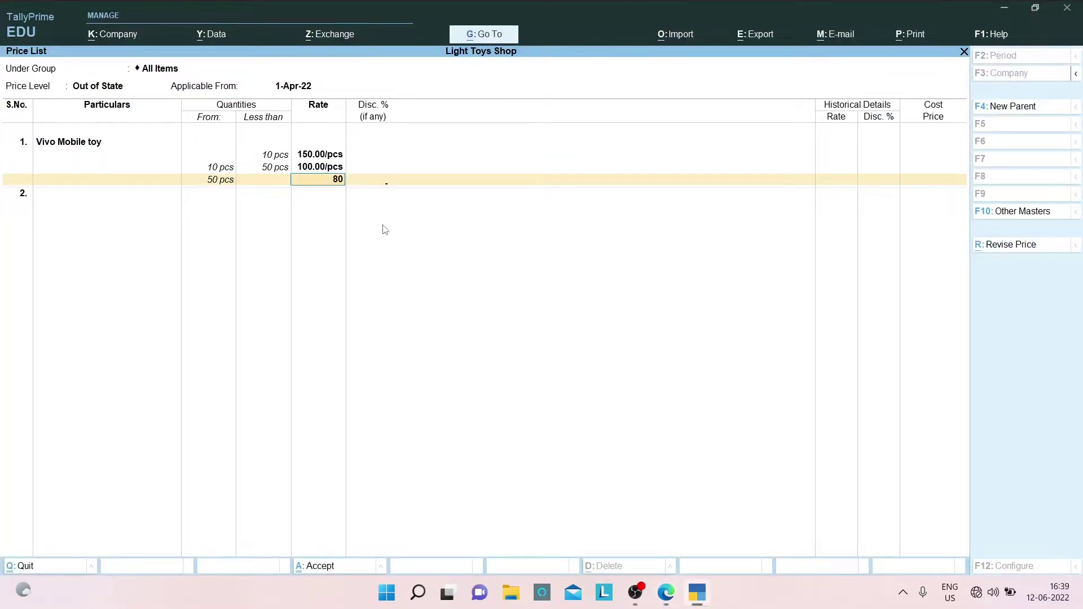
key(Return)
key(Return)
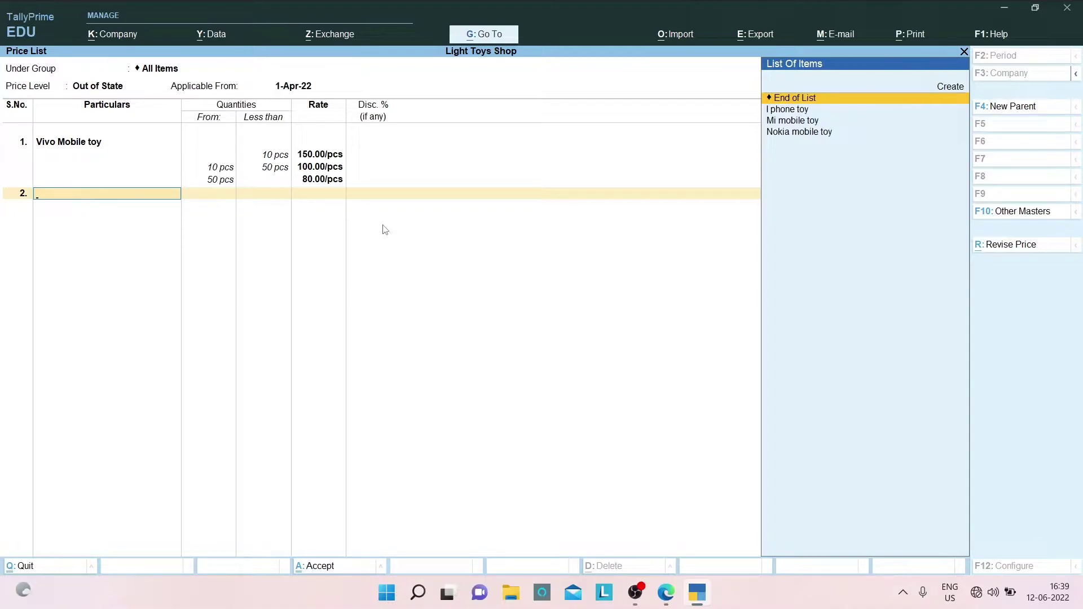
- Save the Out of State price list and return to the Gateway of Tally
key(Return)
key(y)
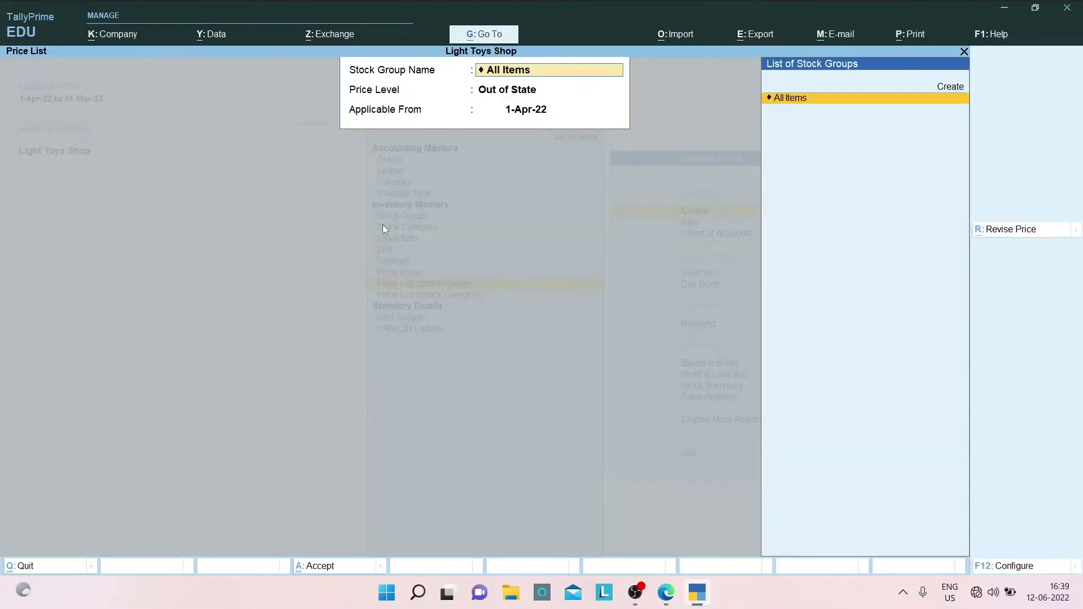
key(Escape)
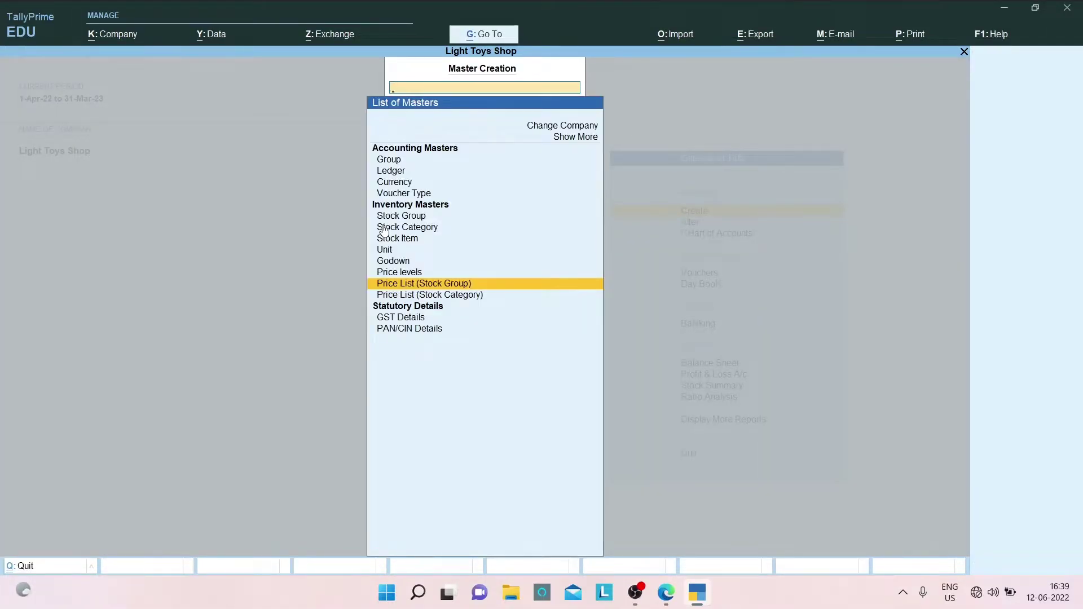
key(Escape)
- Look through the list of transactions to pass in the PDF, including those on its second page
key(alt+Tab)
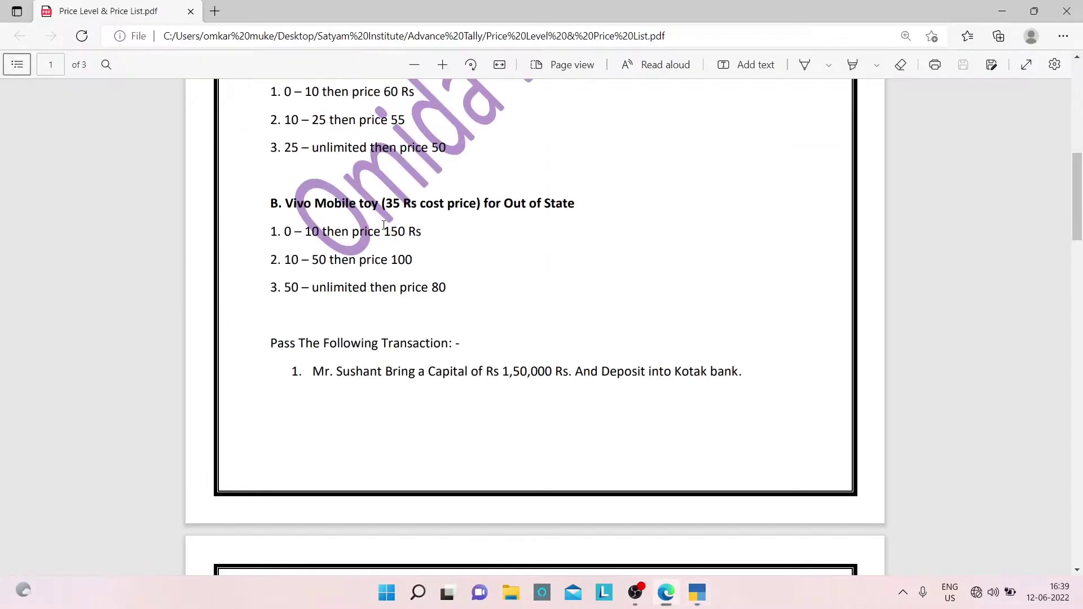
scroll(383, 225, down, 2)
drag(315, 243, 675, 265)
scroll(677, 271, down, 2)
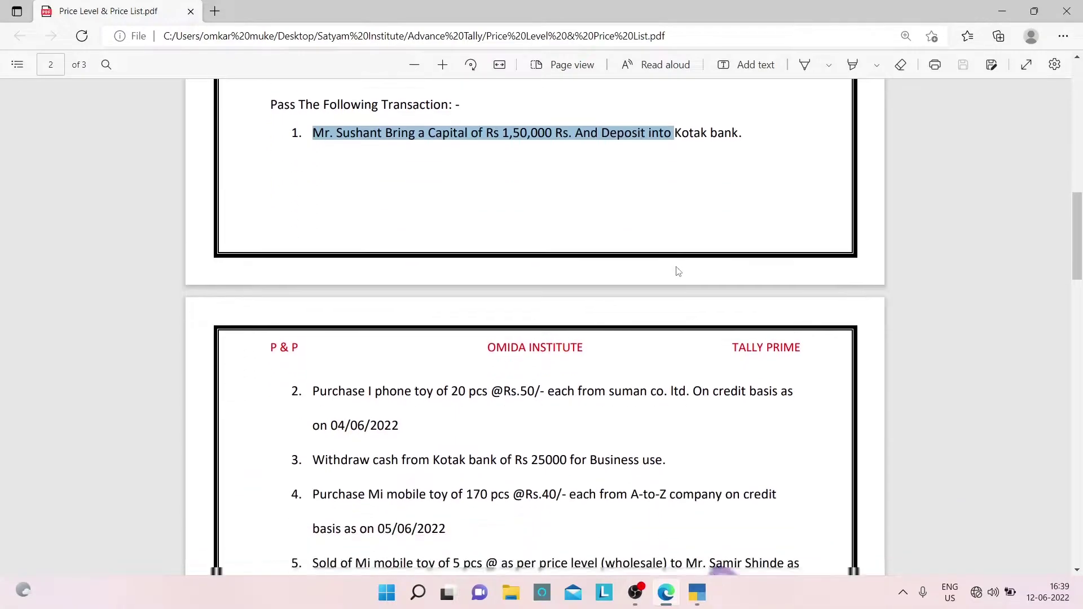
scroll(678, 271, down, 3)
scroll(677, 271, up, 4)
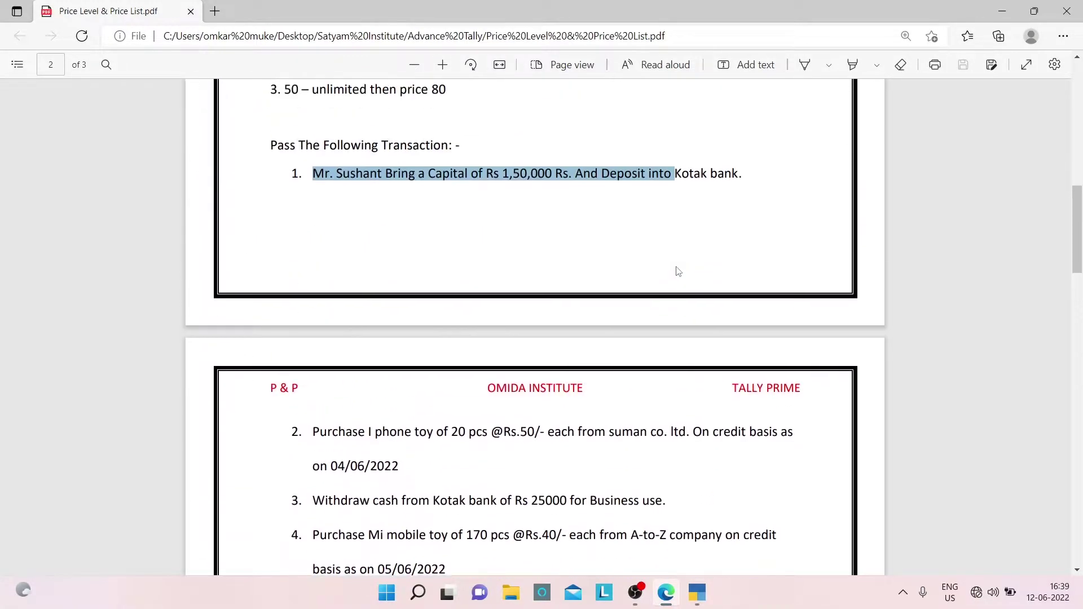
click(436, 234)
scroll(395, 249, up, 2)
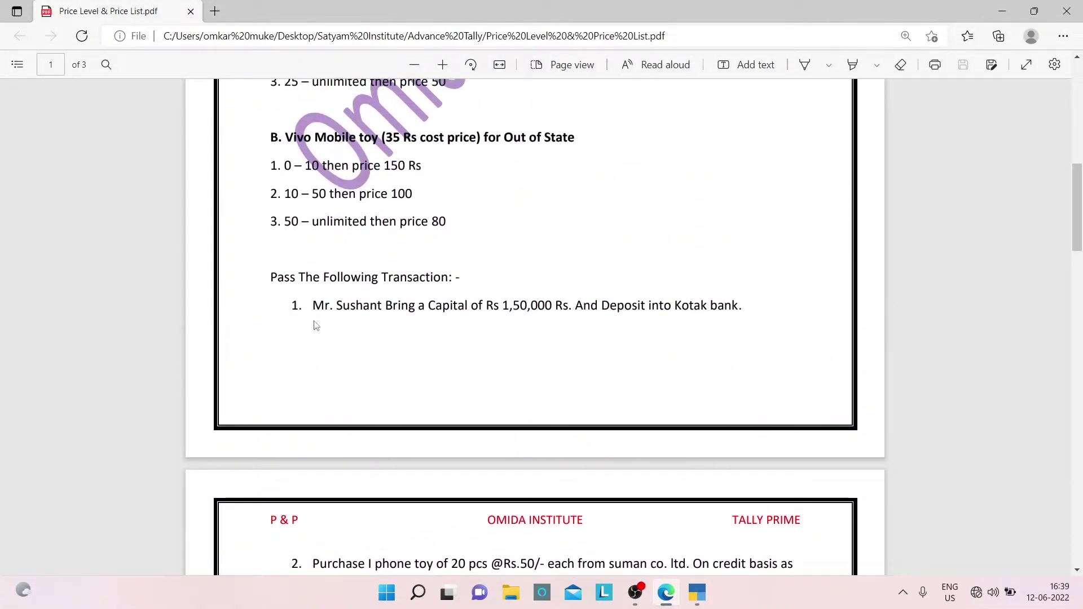
- Read the first PDF transaction, the capital of Rs 1,50,000 deposited into Kotak bank, to decide how to record it
drag(307, 310, 621, 419)
drag(622, 333, 738, 316)
click(680, 364)
key(alt+Tab)
key(Down)
key(Down)
key(Down)
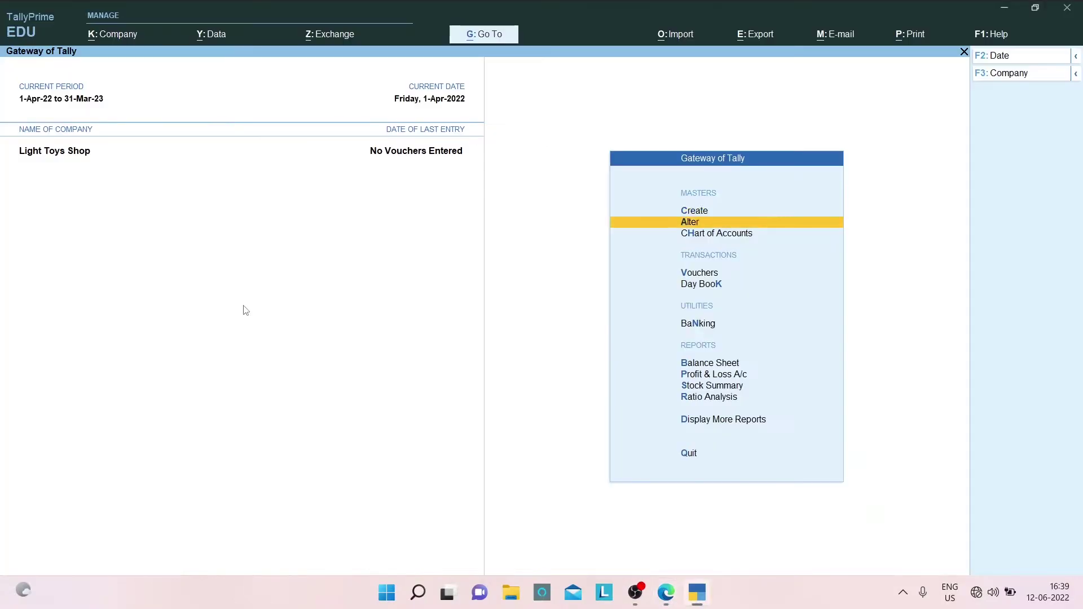
key(alt+Tab)
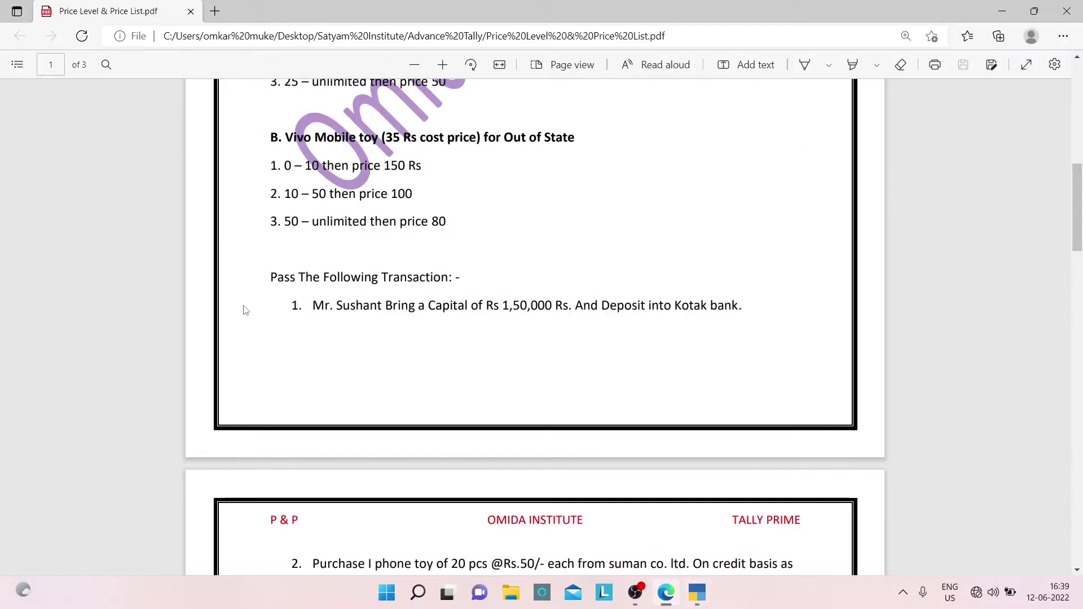
drag(314, 304, 752, 323)
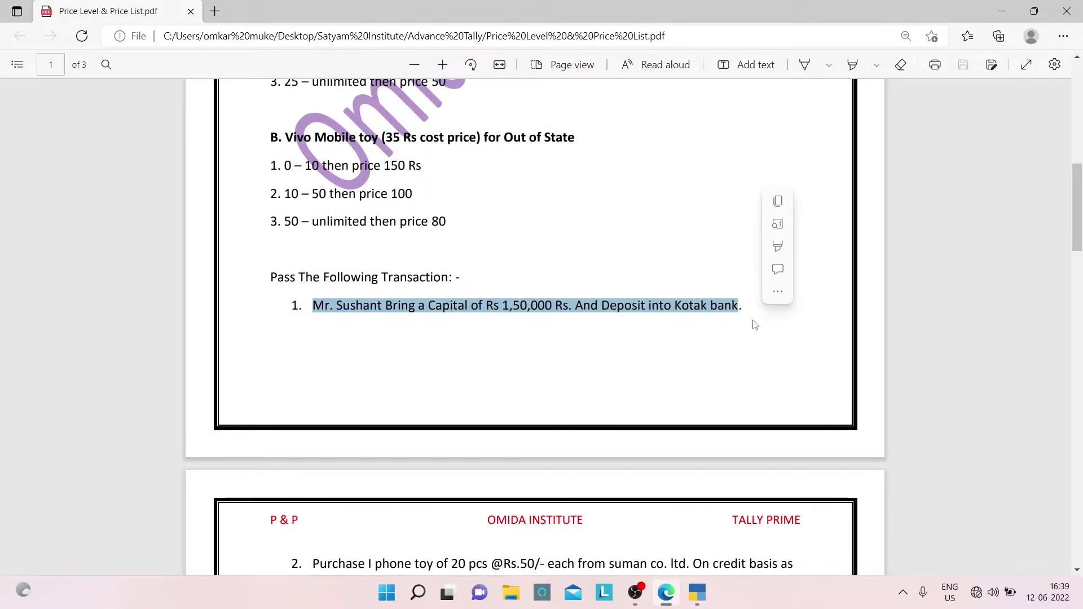
click(598, 335)
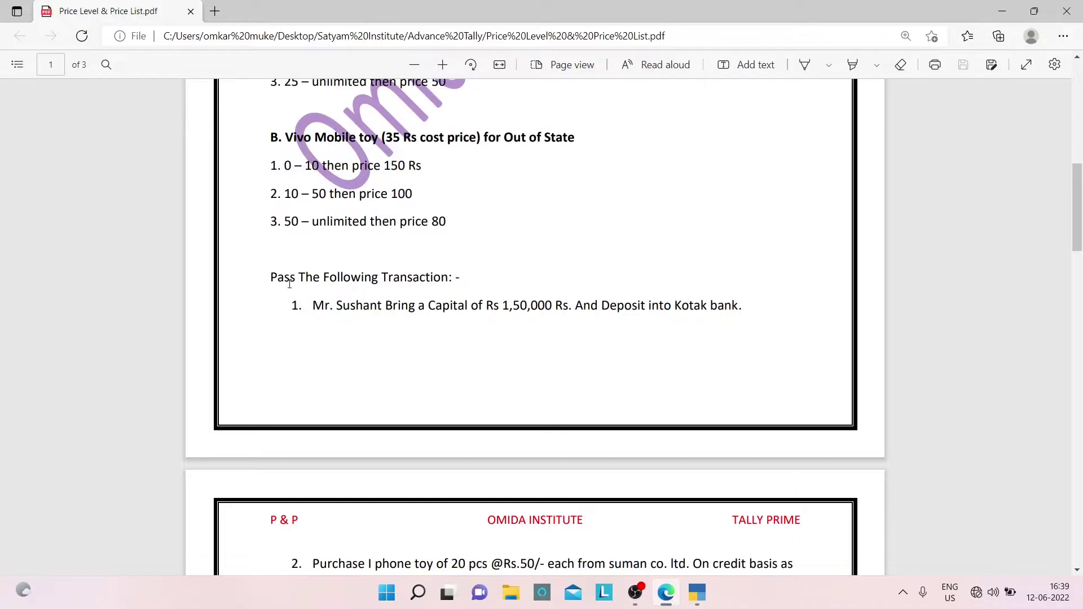
- Switch to TallyPrime and open a new Receipt voucher for the capital transaction
key(alt+Tab)
key(v)
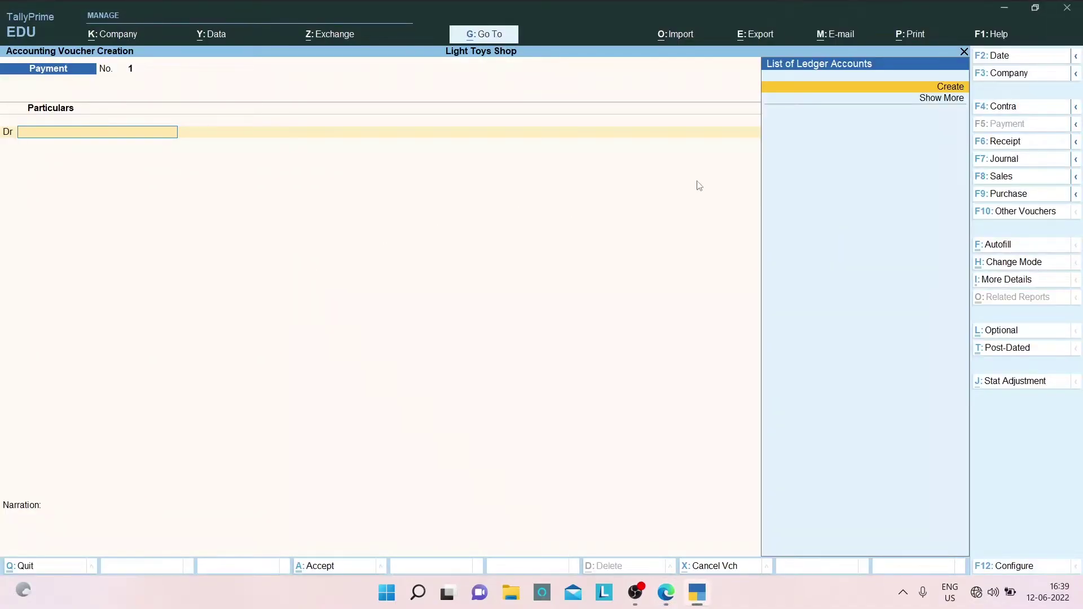
click(996, 143)
key(Return)
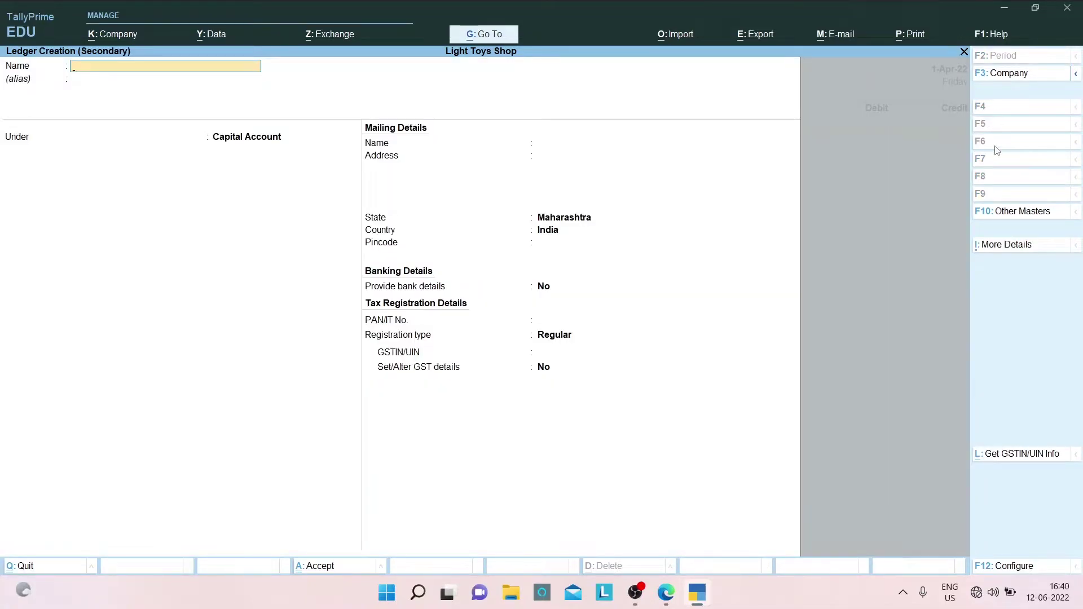
key(Escape)
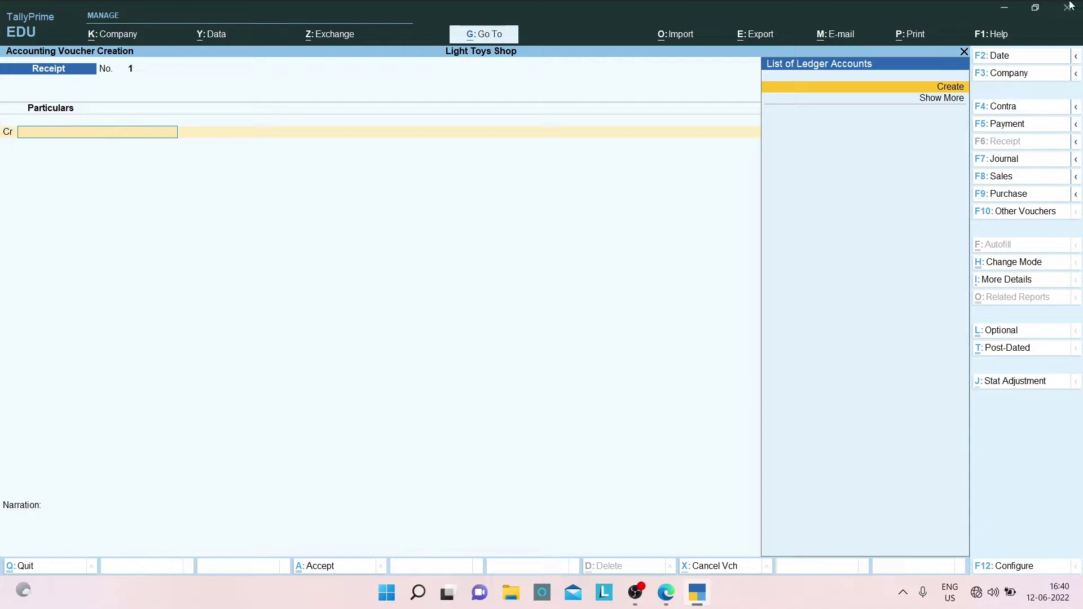
- Start creating a new ledger from the receipt voucher and paste the owner's name from the PDF as its name
click(942, 90)
key(alt+Tab)
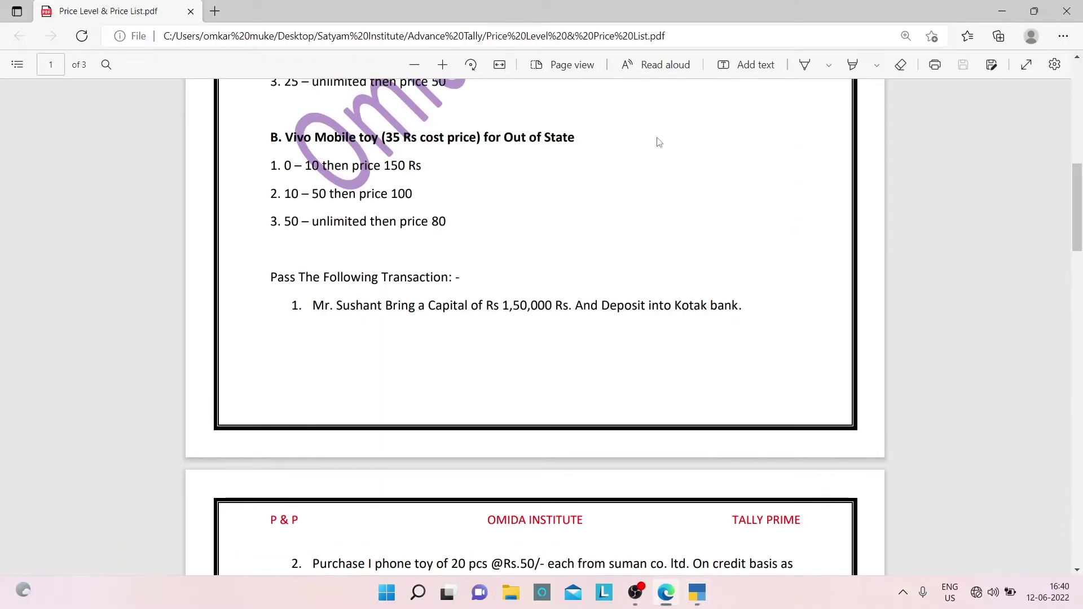
drag(309, 307, 381, 309)
key(ctrl+c)
key(alt+Tab)
key(ctrl+v)
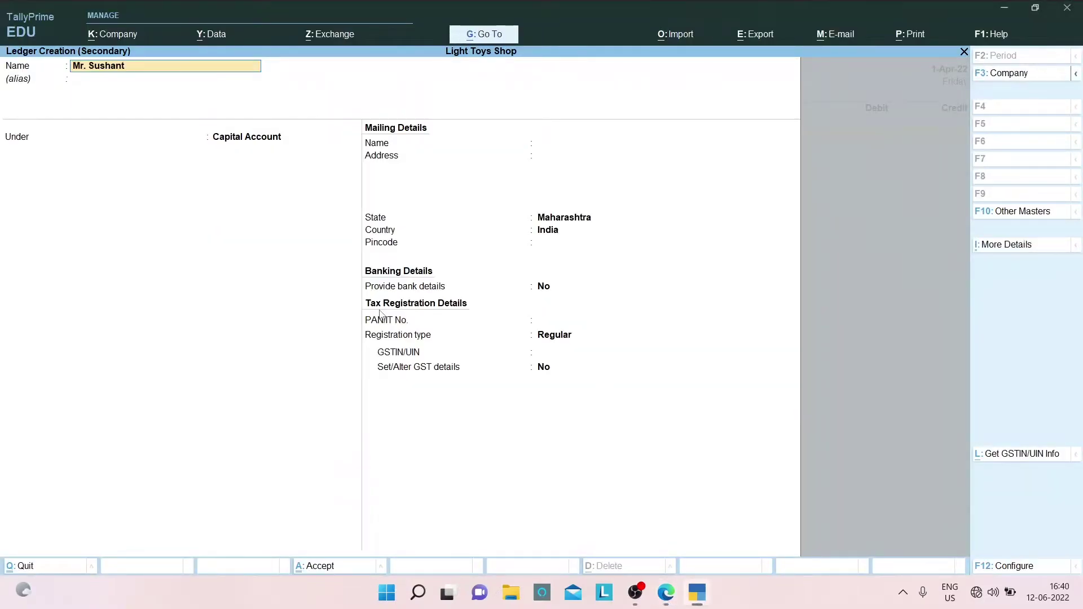
- Append Capital A/c to the owner's ledger name and save the ledger under Capital Account
text(Capital Ac)
key(BackSpace)
key(BackSpace)
text(al A/c)
key(Return)
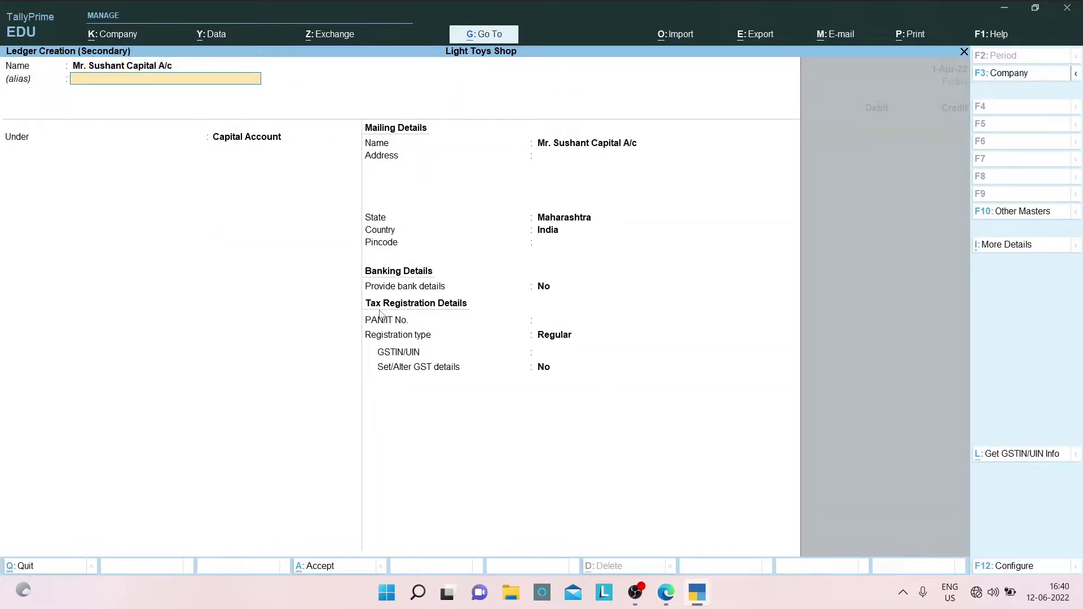
key(Return)
key(ctrl+a)
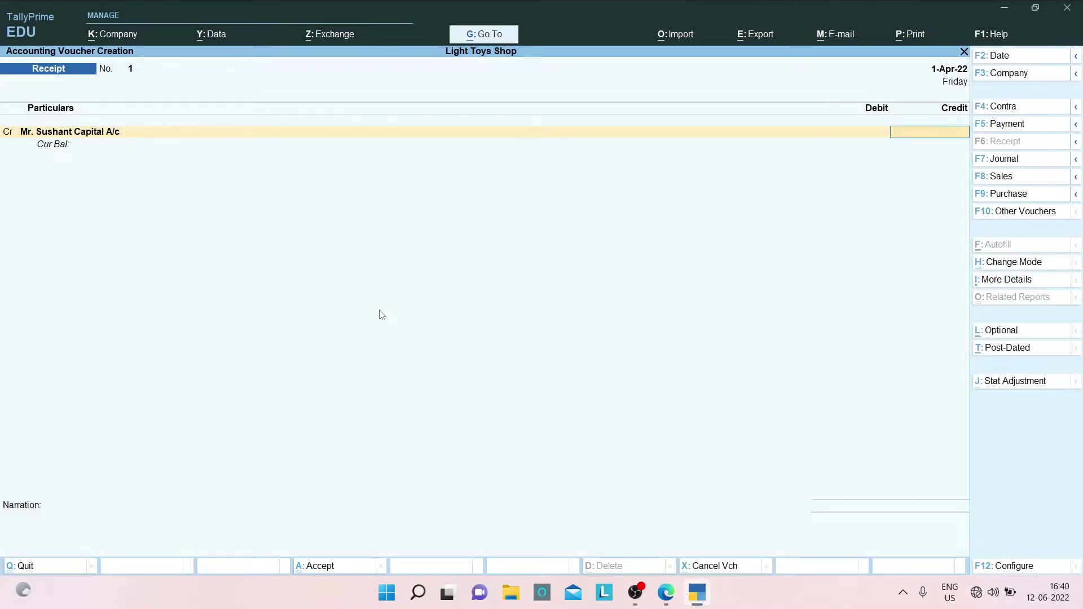
- Credit the owner's capital account with 1,50,000, the amount given in the PDF
key(alt+Tab)
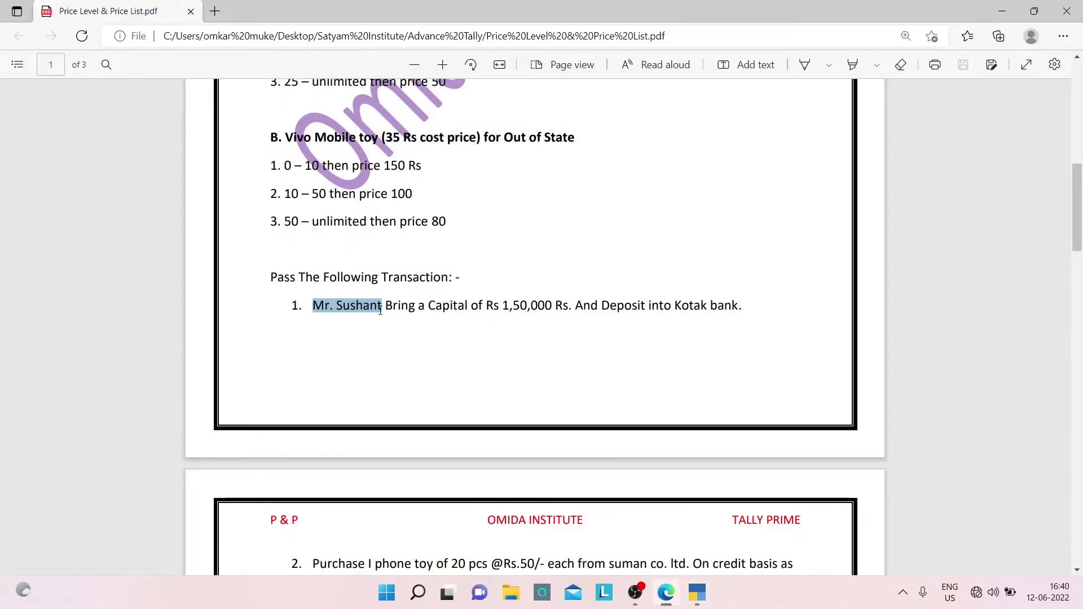
key(alt+Tab)
text(15000)
key(Return)
key(Return)
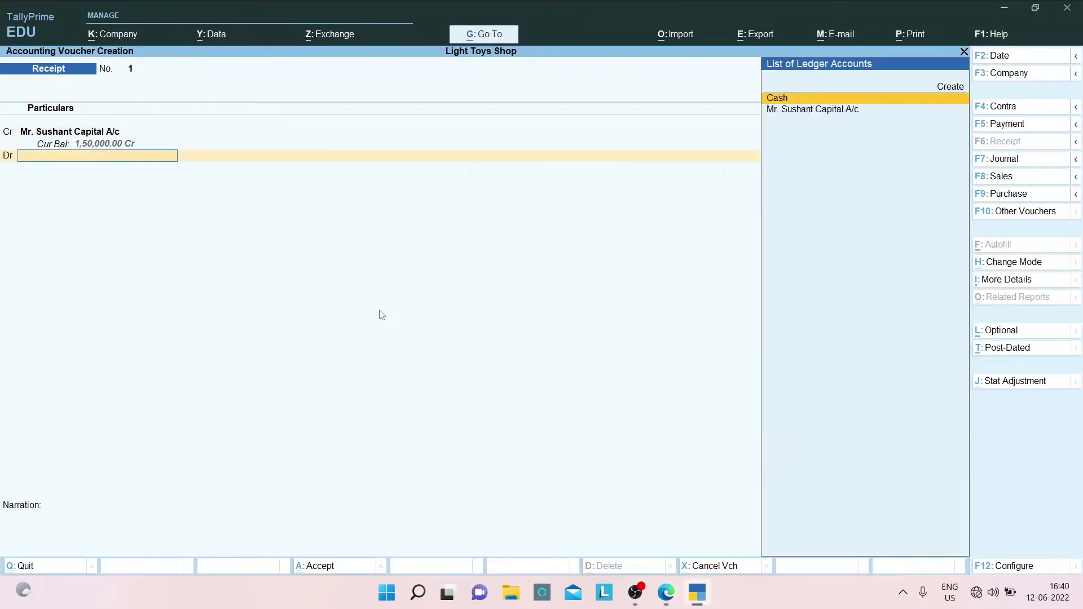
- Create a ledger named Kotak Bank under Bank Accounts for the debit side of the receipt
key(alt+Tab)
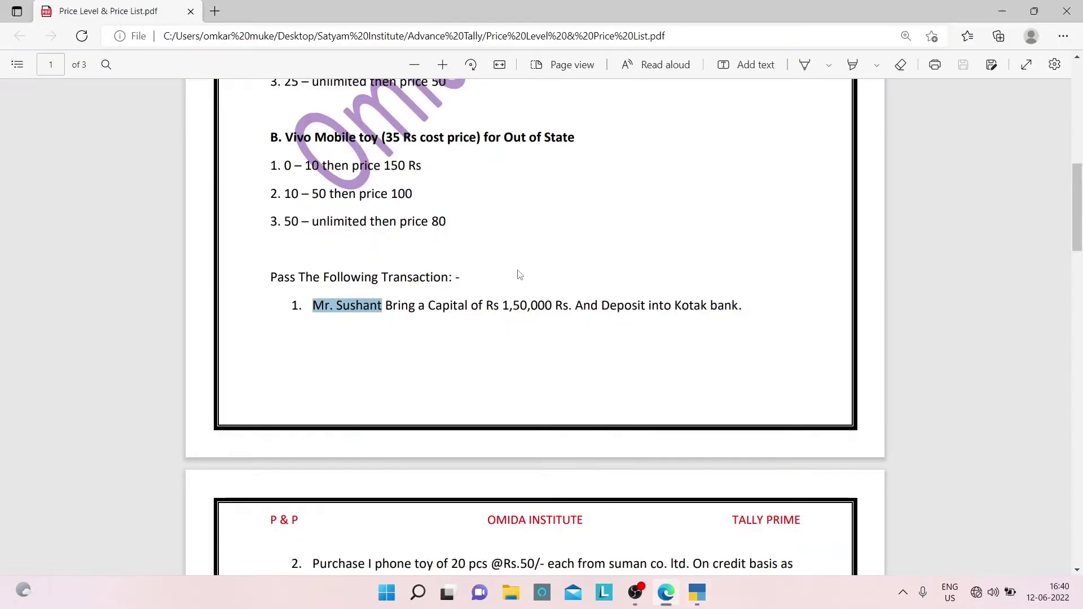
key(alt+Tab)
key(alt+c)
text(Ko)
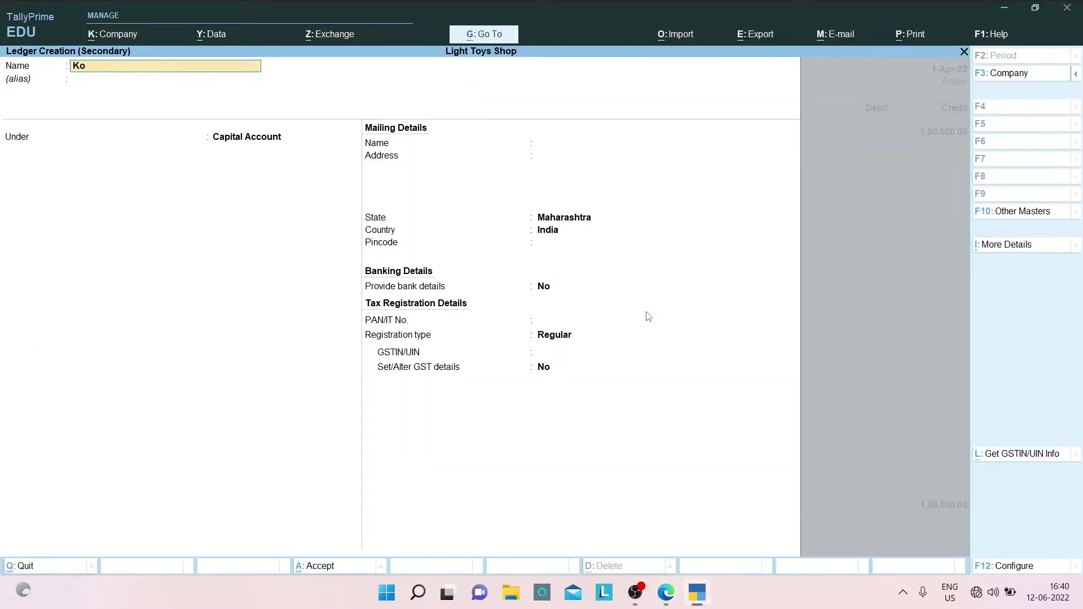
text(tak Bank)
key(Return)
key(Return)
text(Ba)
key(Return)
key(ctrl+a)
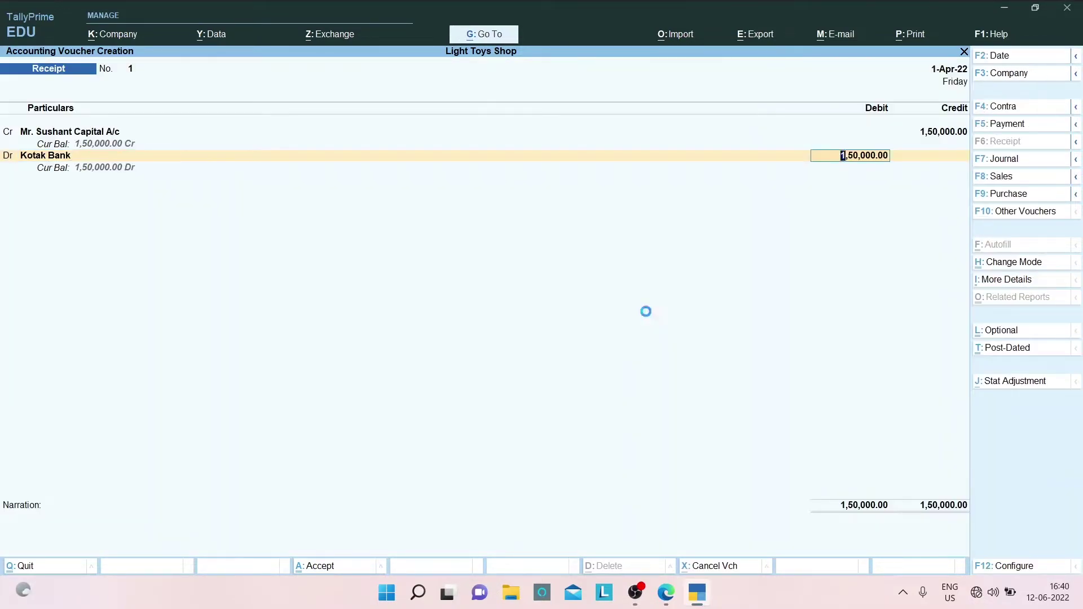
- Accept the 1,50,000 debit to Kotak Bank, enter 1 as narration, save the receipt and return to the Gateway of Tally
key(Return)
key(Return)
key(Return)
key(Return)
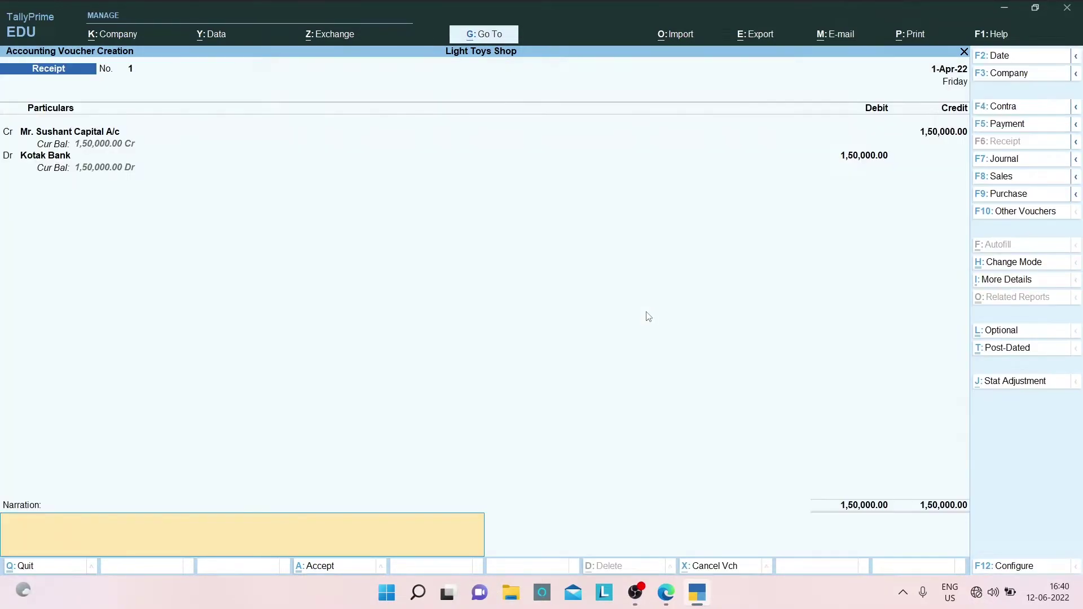
key(alt+Tab)
key(alt+Tab)
key(Return)
key(alt+Tab)
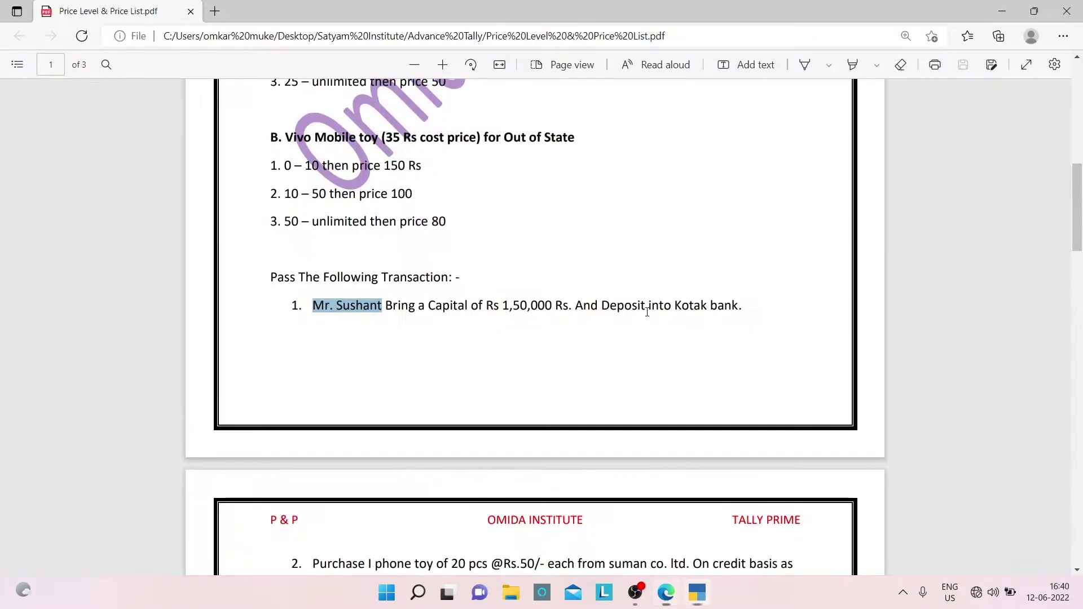
key(alt+Tab)
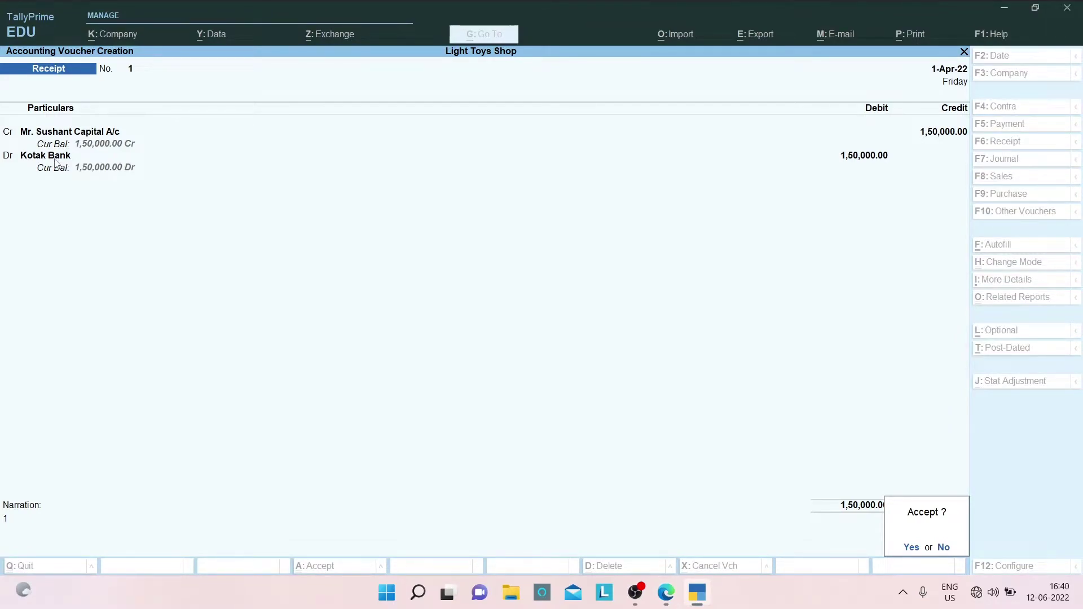
key(Return)
key(Escape)
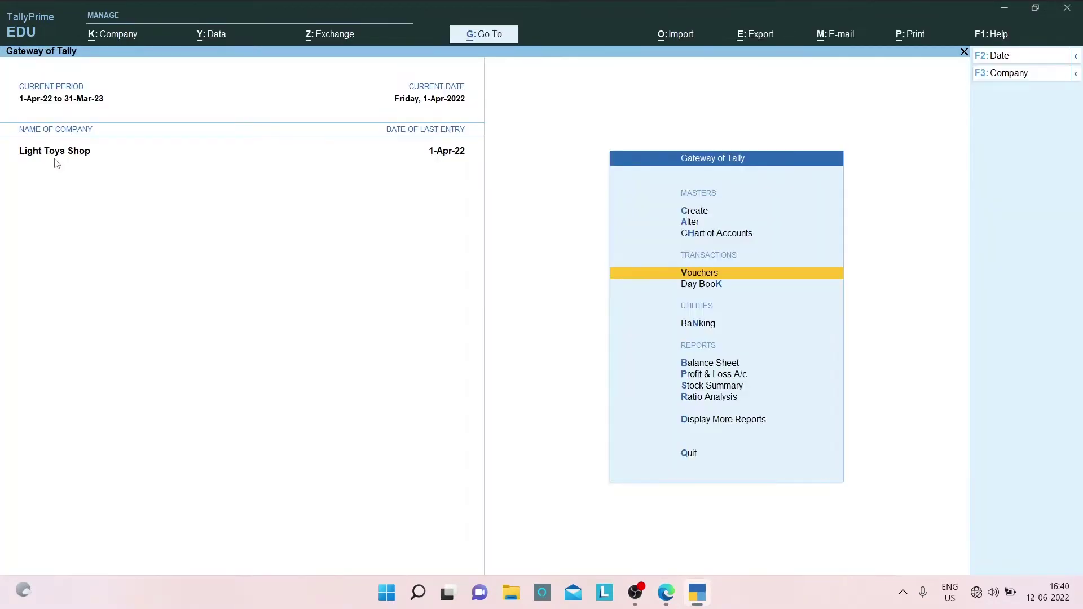
- Check the second transaction in the PDF and open a new Purchase voucher in TallyPrime for it
key(alt+Tab)
click(423, 334)
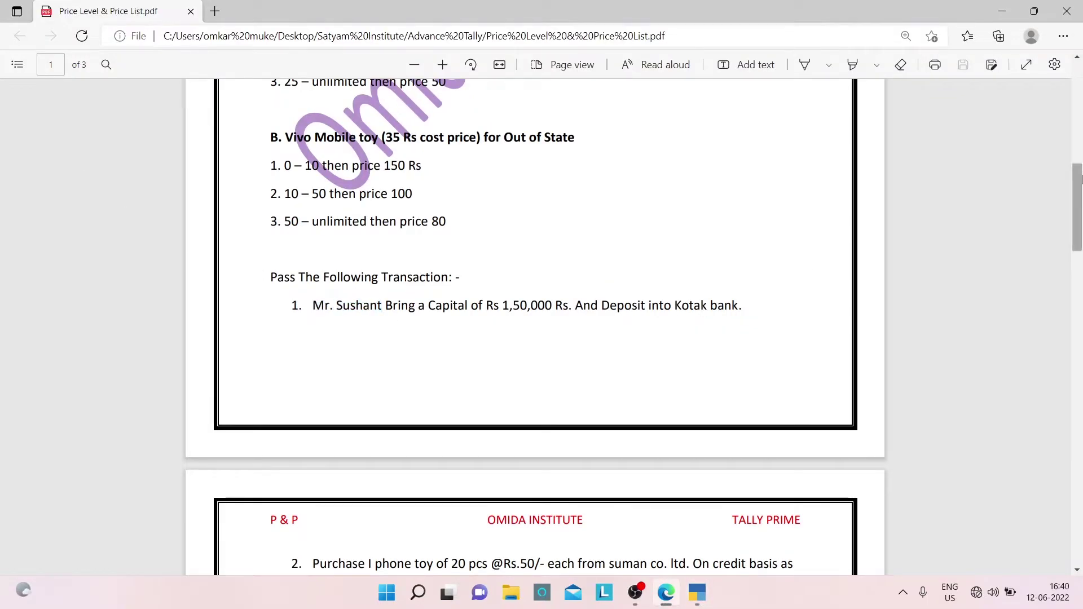
scroll(540, 317, down, 5)
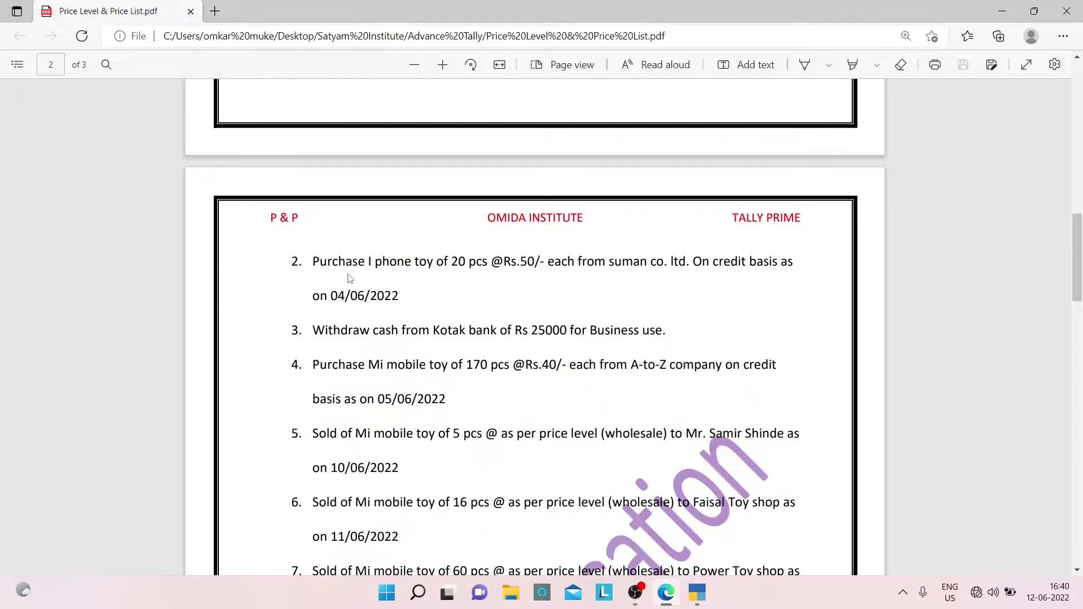
key(alt+Tab)
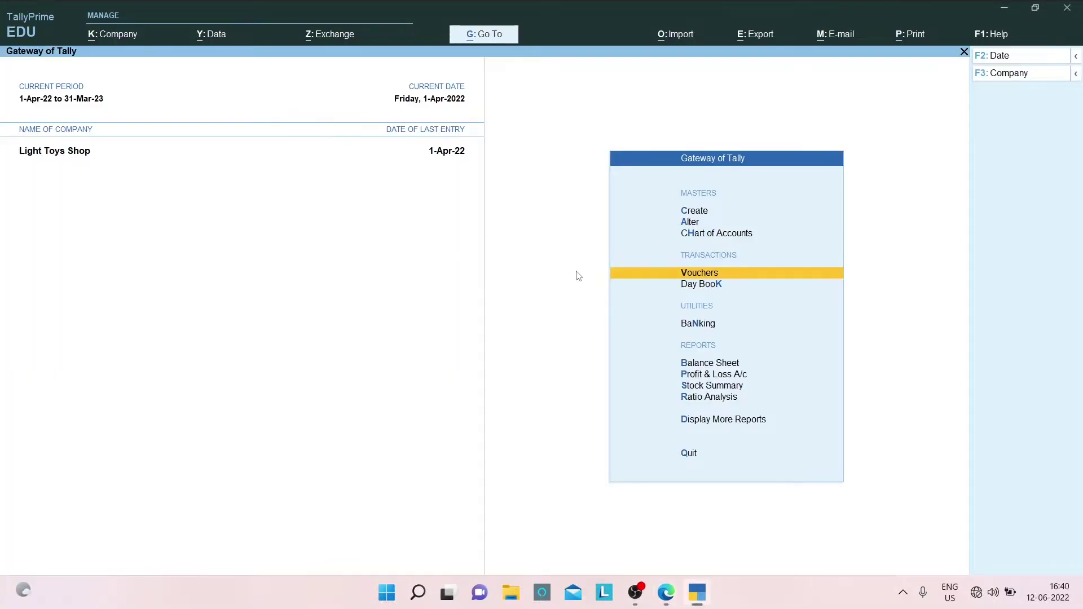
key(Return)
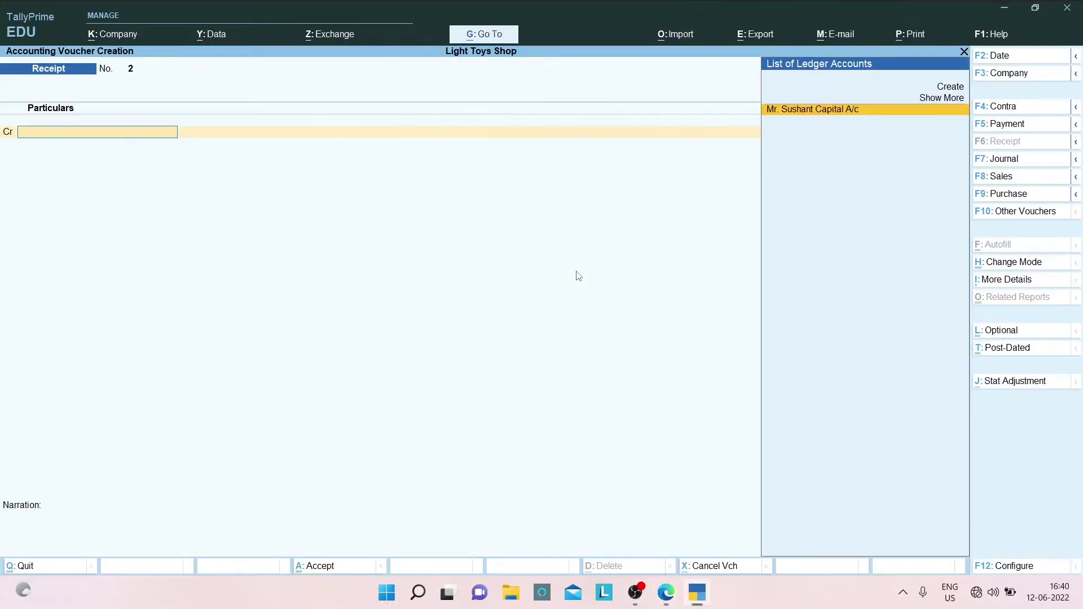
click(1006, 194)
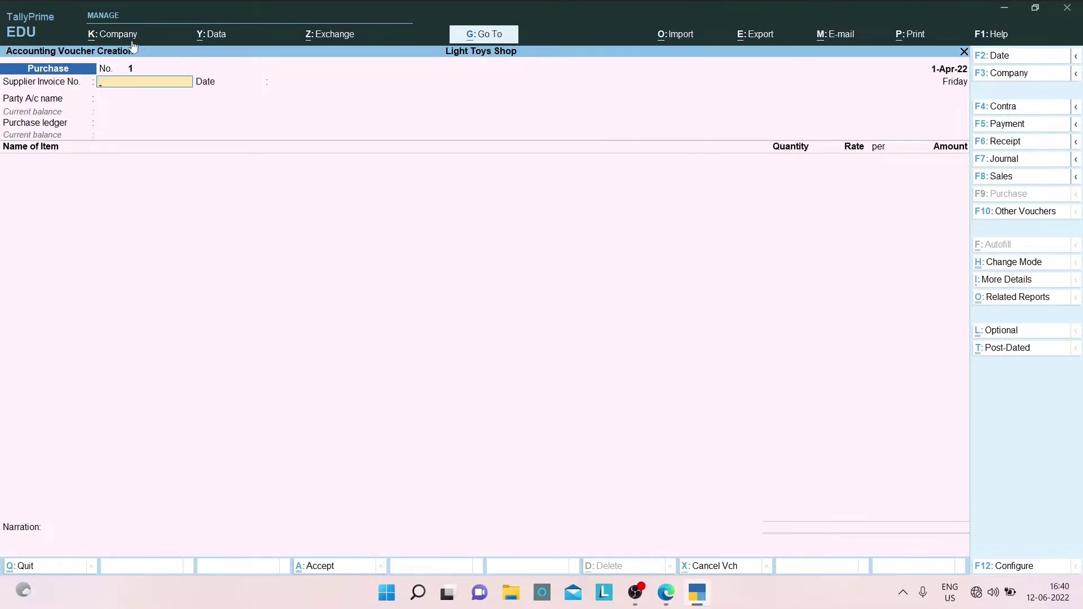
- Start a new party ledger in the purchase voucher, naming it suman co. ltd. as copied from the PDF
key(alt+Tab)
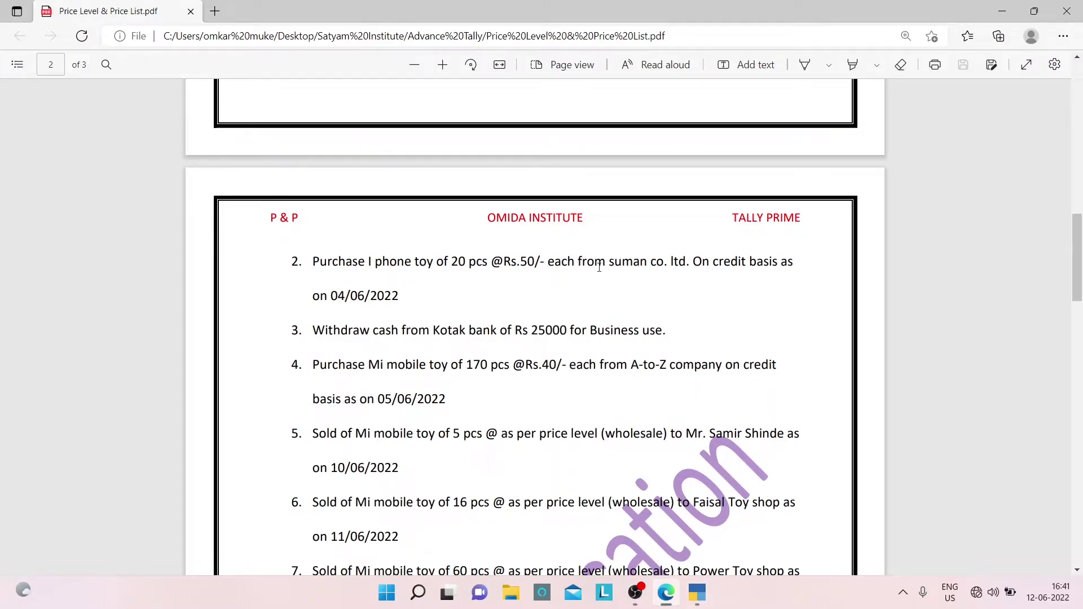
drag(609, 263, 689, 265)
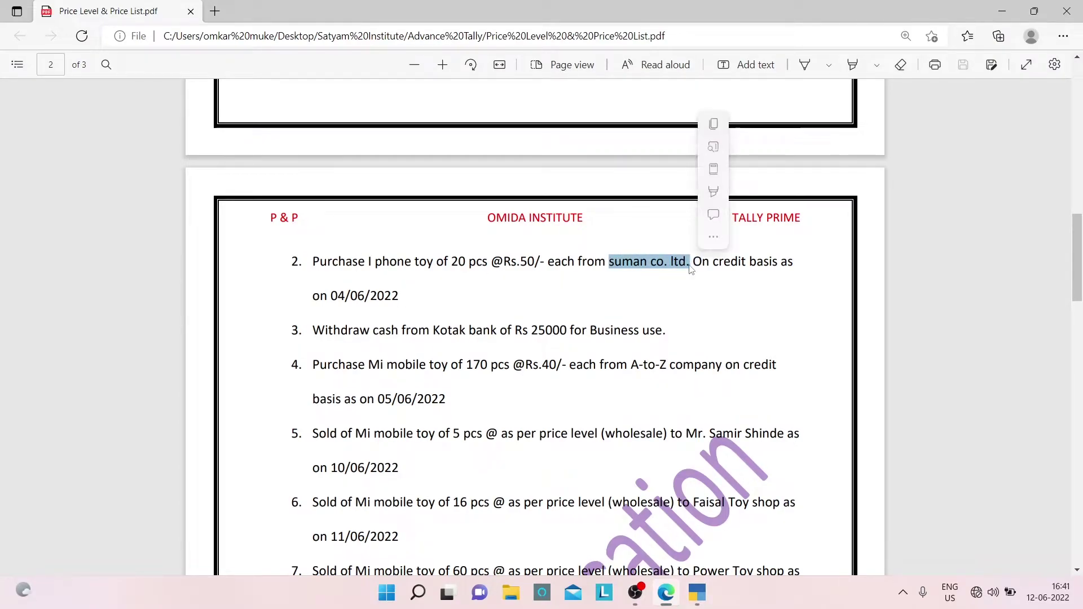
key(ctrl+c)
key(alt+Tab)
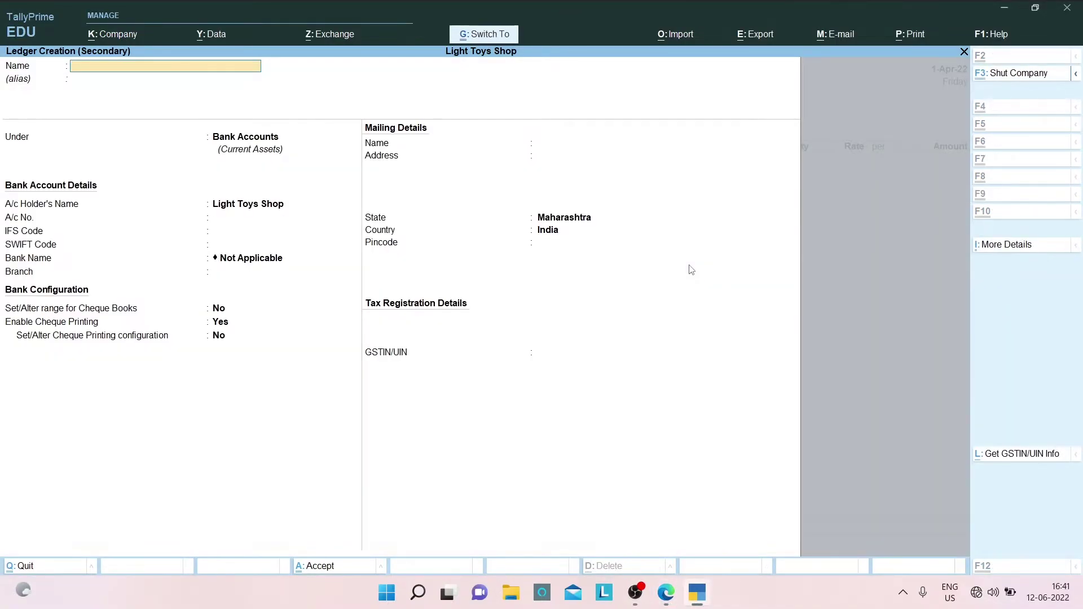
key(ctrl+alt+v)
key(Return)
key(Return)
- Place the suman co. ltd. ledger under Sundry Creditors, save it and accept the receipt and party details unchanged
text(Si)
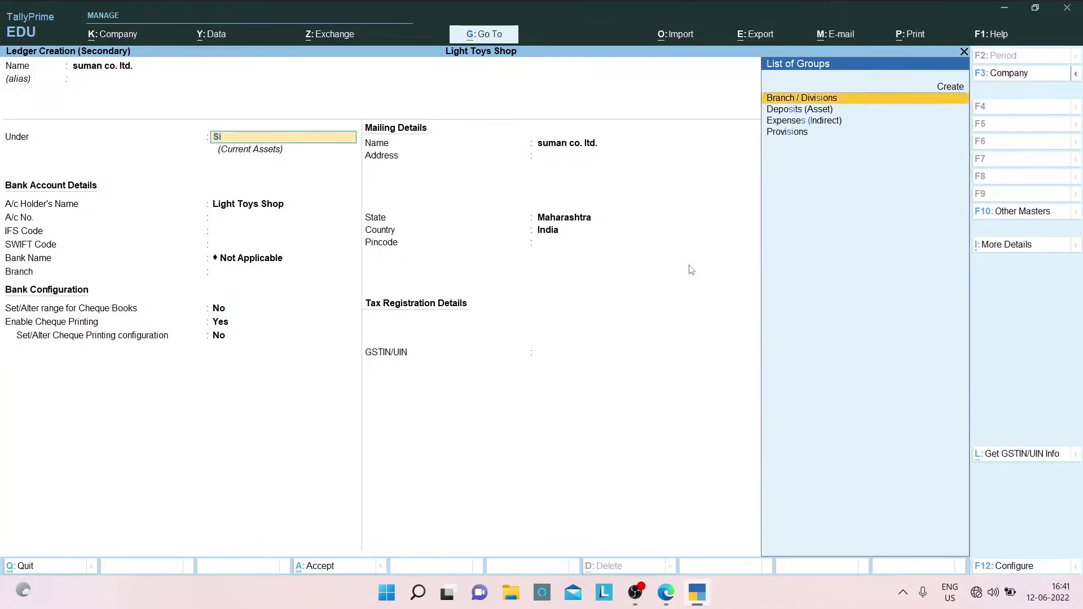
text(n)
key(BackSpace)
key(BackSpace)
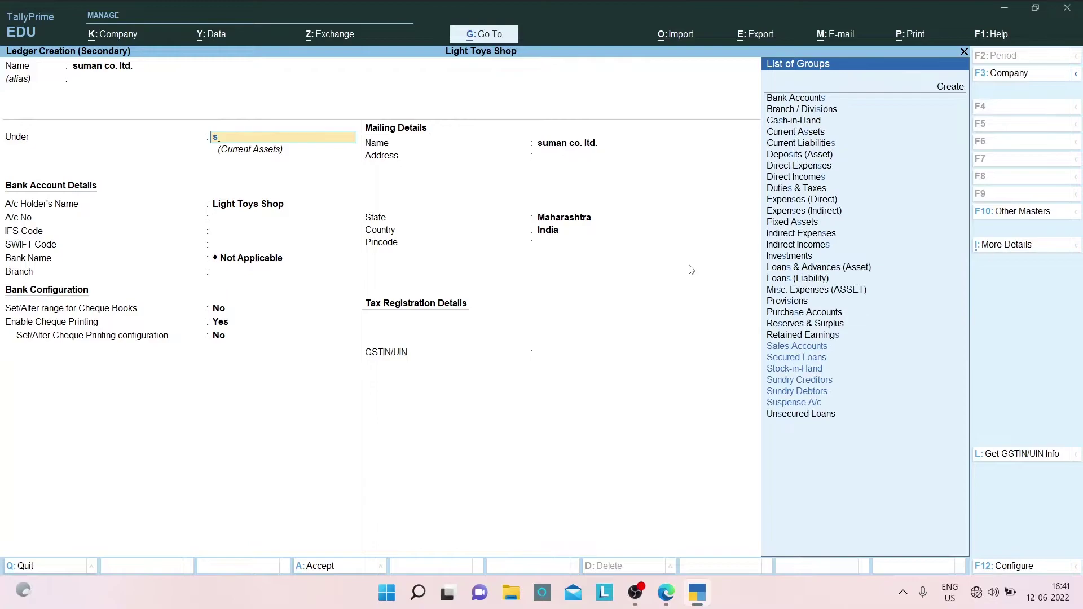
text(u)
key(Down)
key(Return)
key(ctrl+a)
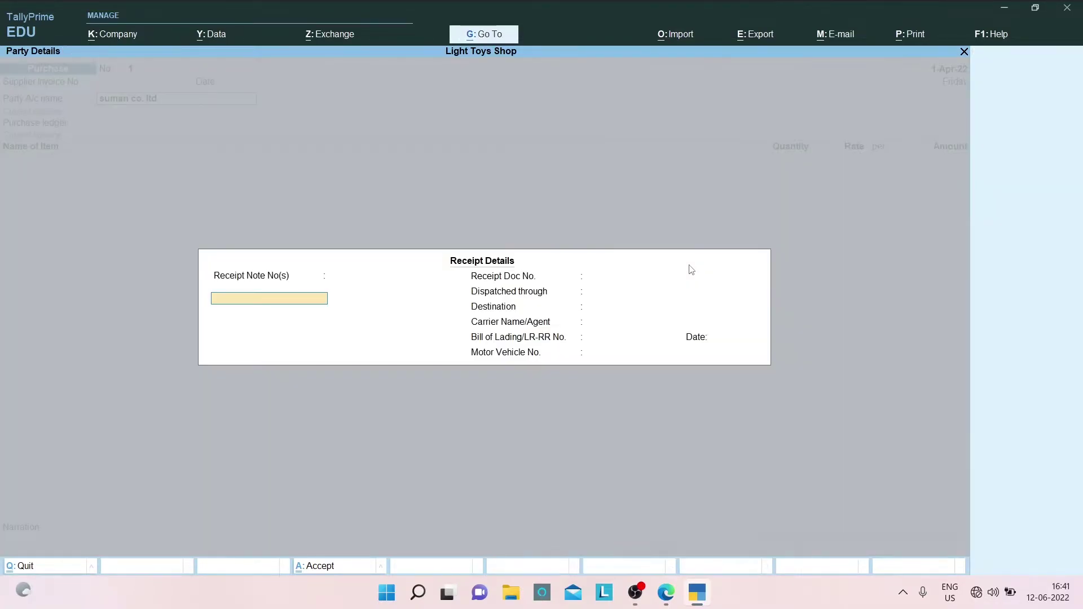
key(ctrl+a)
key(ctrl+a)
- Create a ledger named Purchase under Purchase Accounts and use it as the voucher's purchase ledger
text(p)
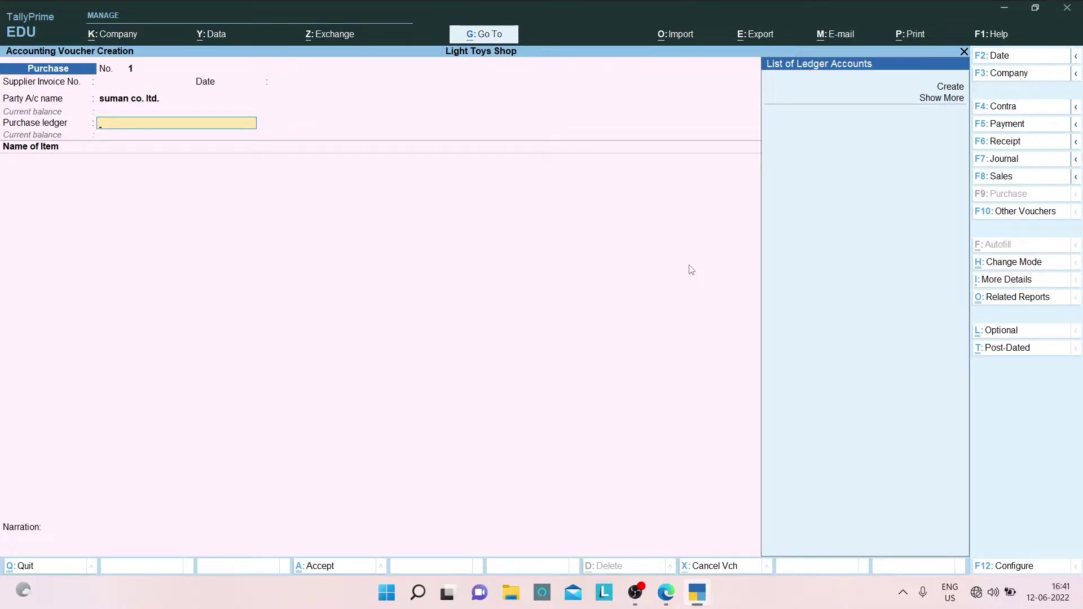
key(alt+c)
text(Purchase)
key(Return)
text(Pu)
key(Return)
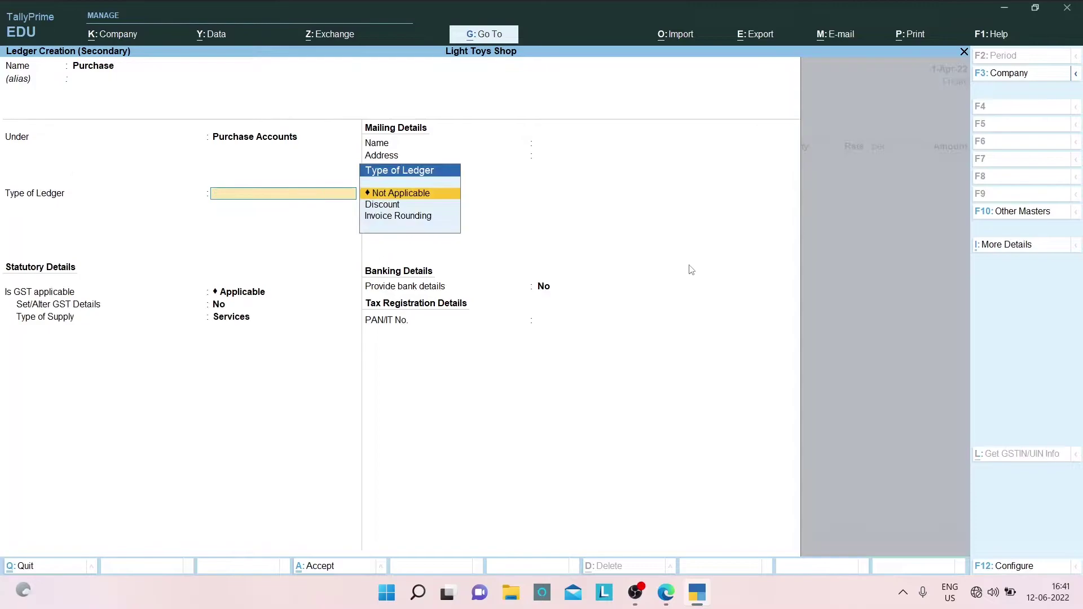
key(ctrl+a)
- Add I phone toy as the purchased item with a quantity of 20 pcs, following the PDF transaction
key(alt+Tab)
key(alt+Tab)
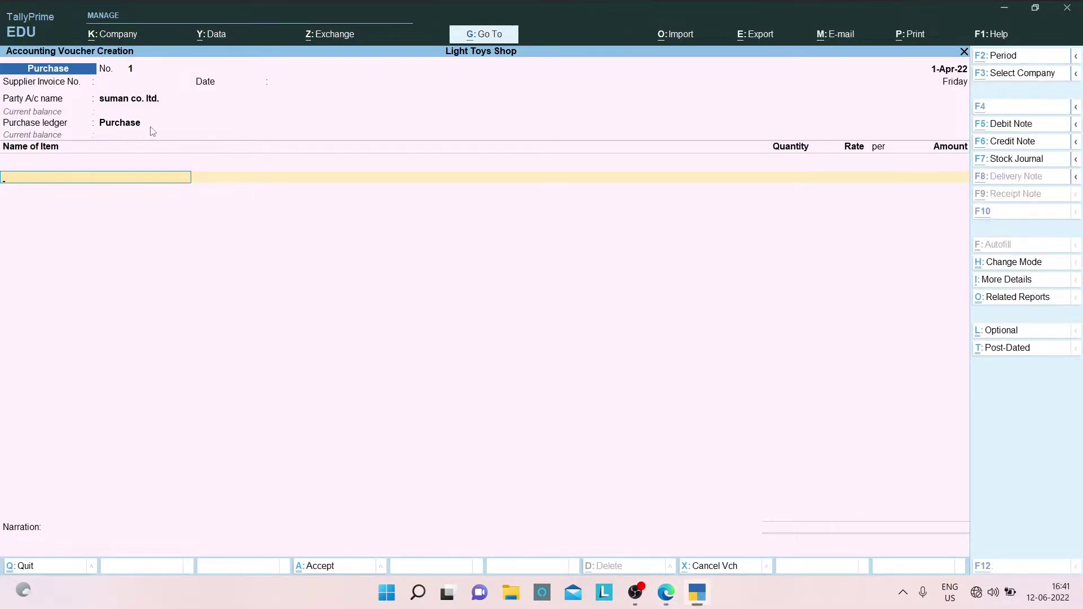
key(alt+Tab)
key(alt+Tab)
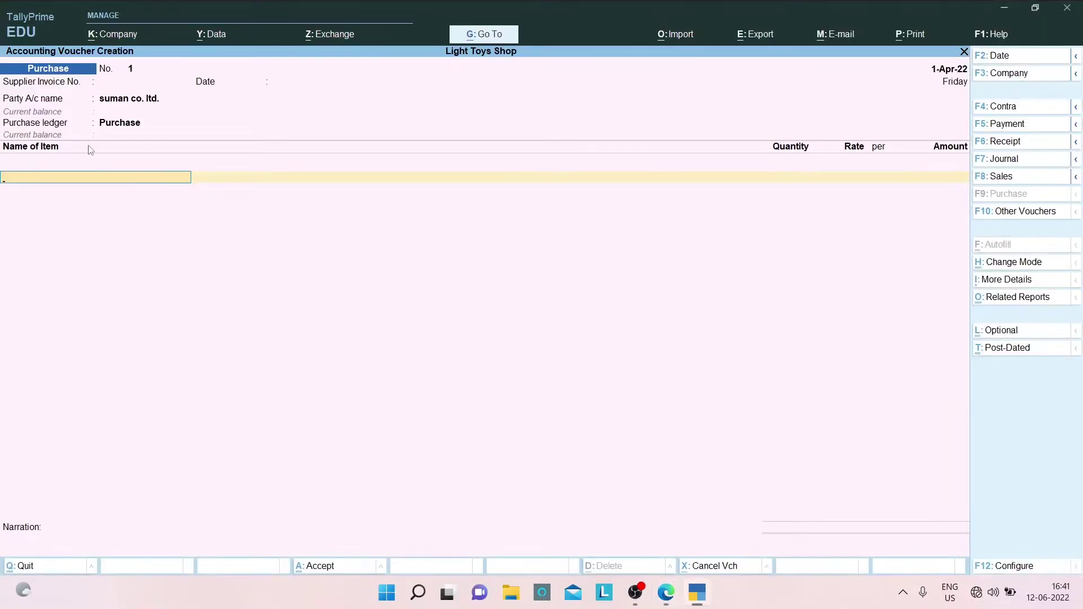
key(alt+Tab)
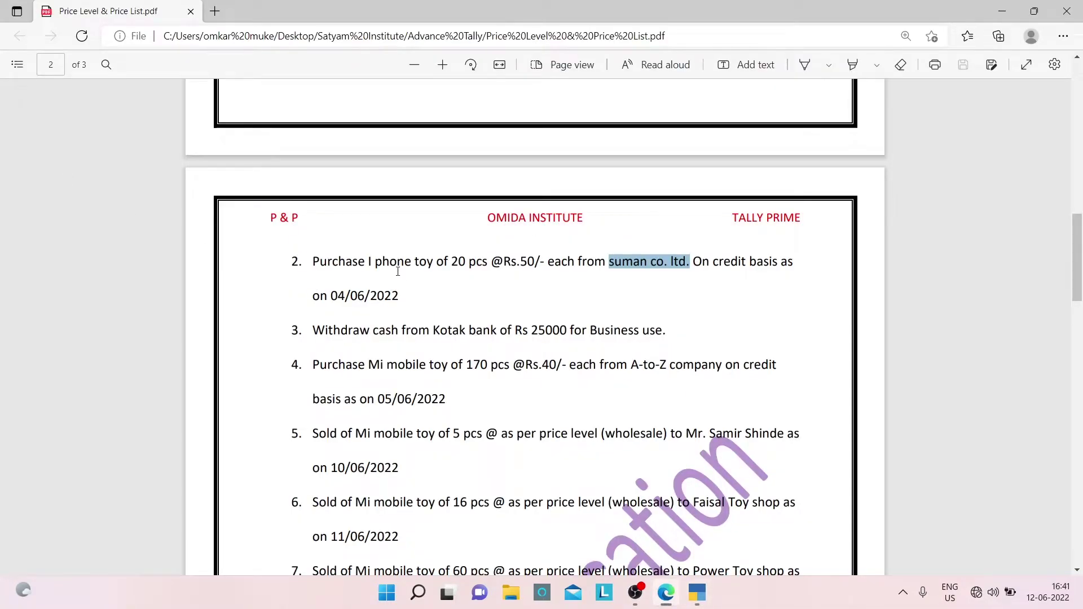
key(alt+Tab)
key(Return)
key(alt+Tab)
key(alt+Tab)
text(20)
key(Return)
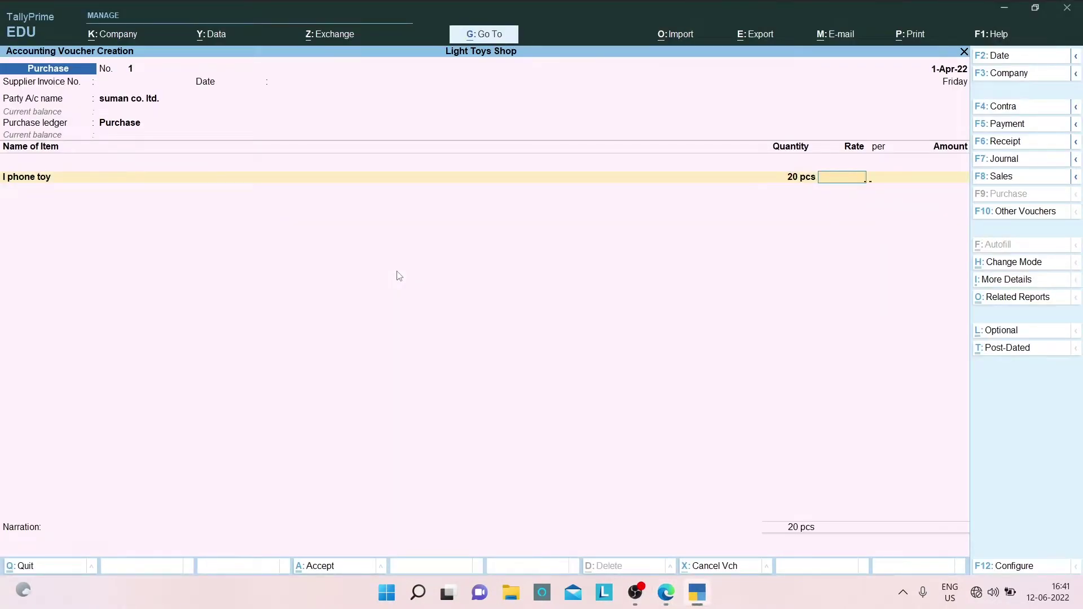
- Check the price in the PDF and set the I phone toy rate to 50 per pcs
key(alt+Tab)
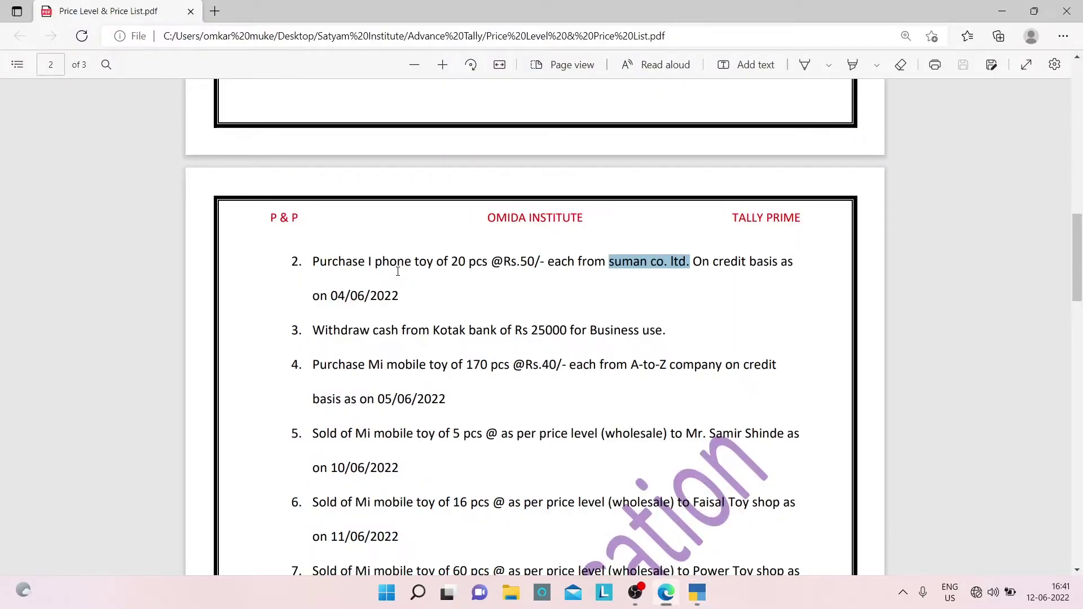
key(alt+Tab)
text(50)
key(Return)
key(Return)
- Recheck the second transaction in the PDF, end the item list and accept the New Ref bill-wise details for suman co. ltd
key(alt+Tab)
click(320, 258)
key(alt+Tab)
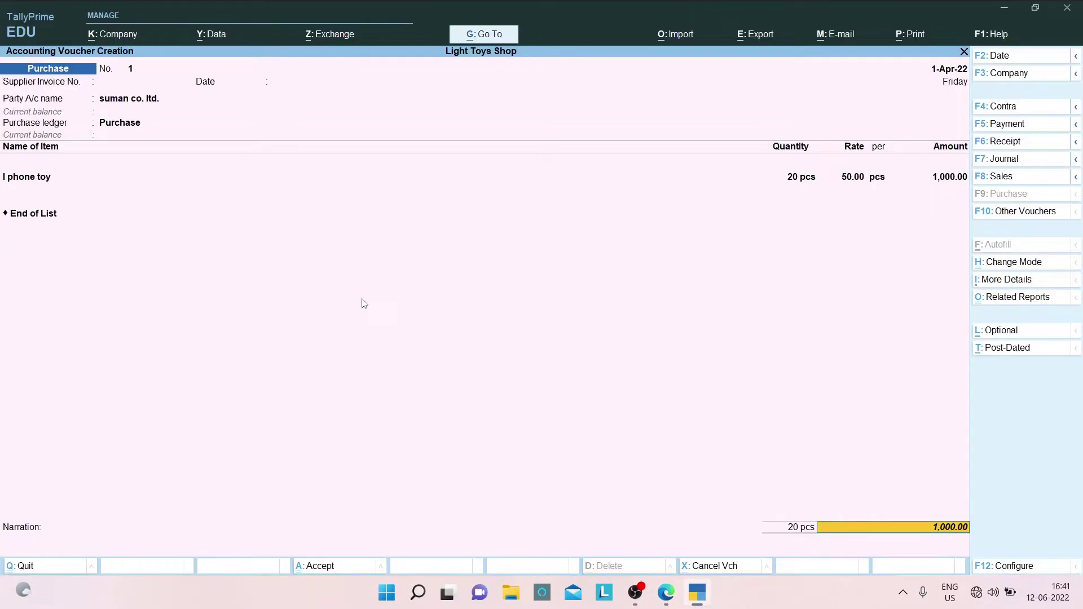
key(Return)
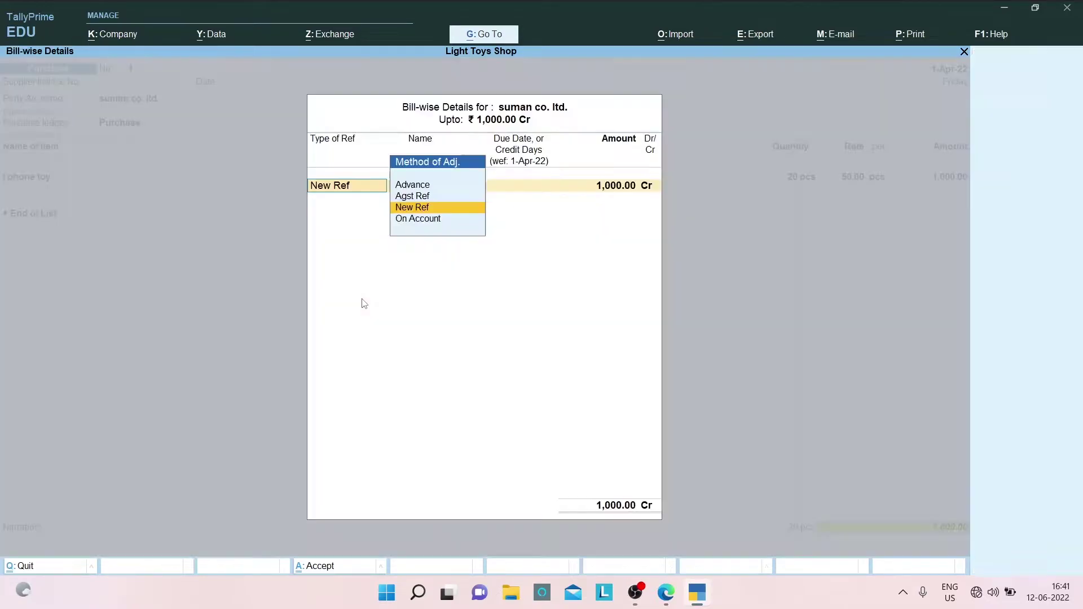
key(Return)
key(Return)
key(Return)
key(Return)
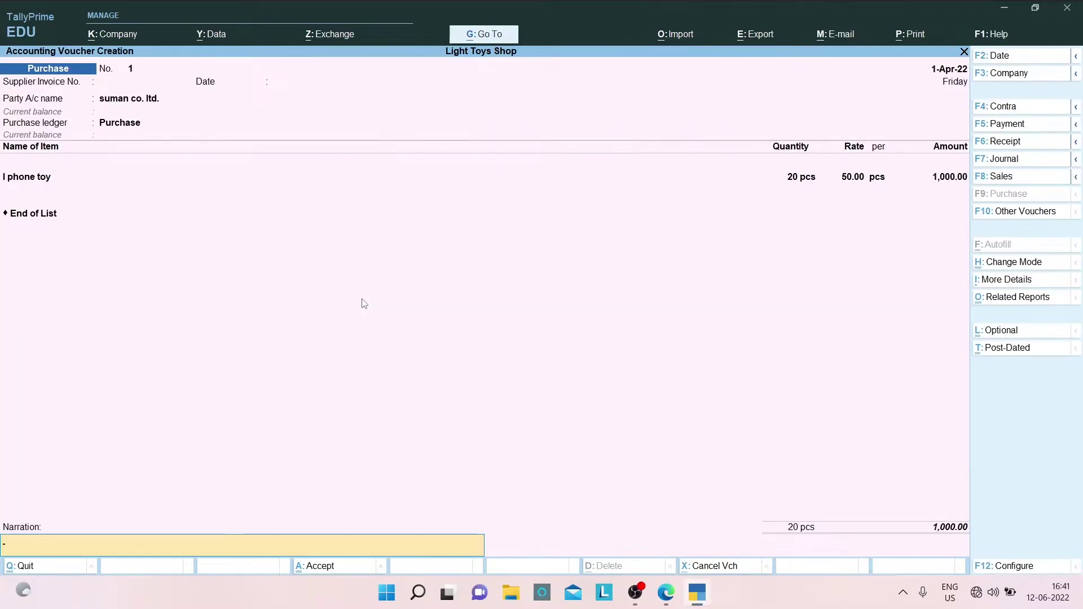
key(alt+Tab)
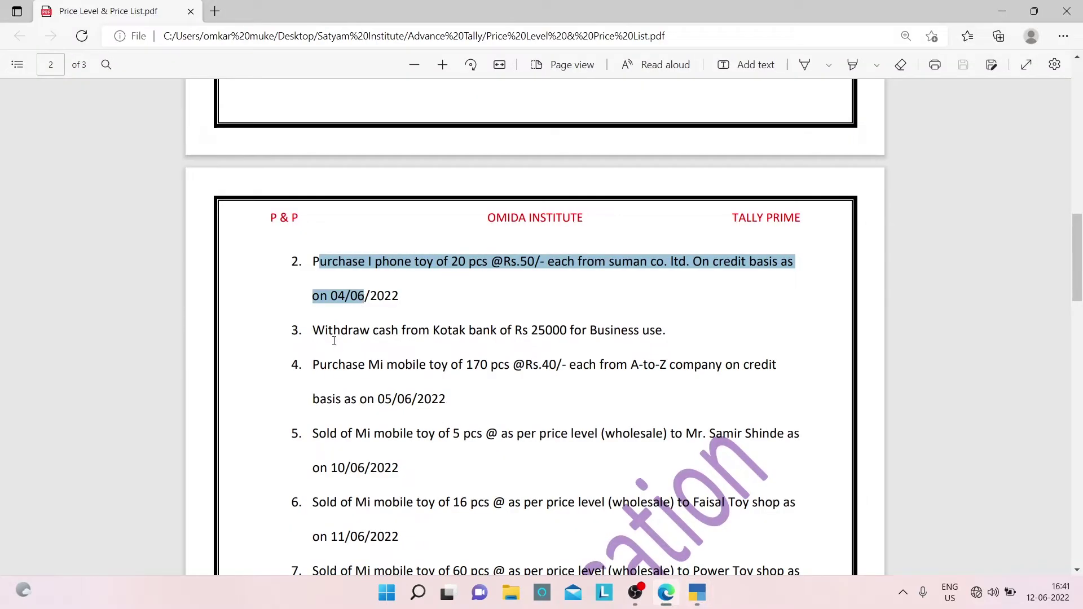
- Read the third transaction in the PDF and open a Contra voucher in TallyPrime
click(334, 340)
drag(319, 332, 696, 328)
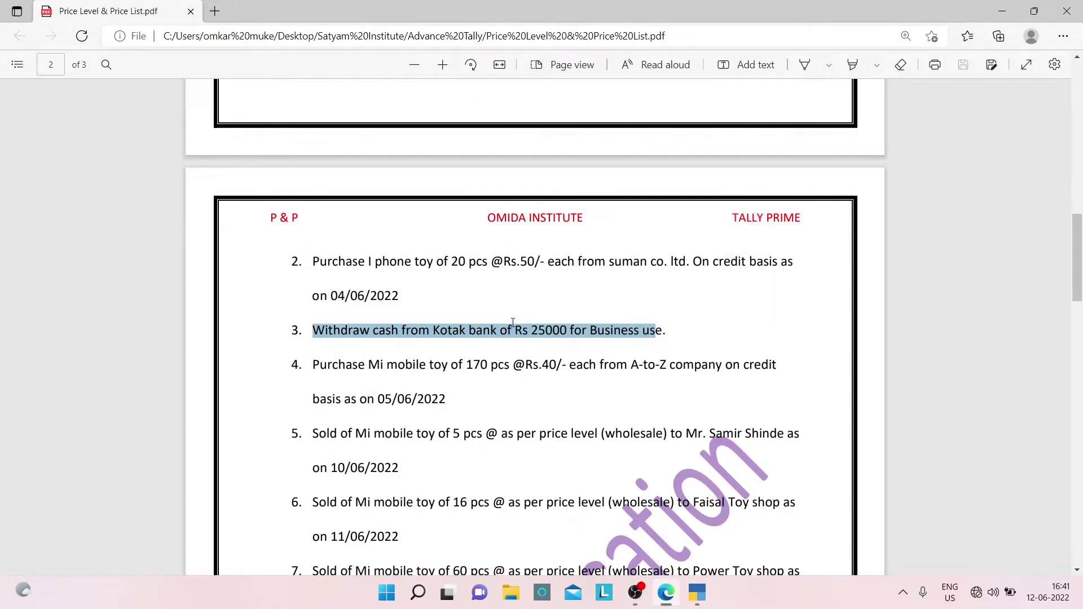
key(alt+Tab)
key(alt+Tab)
key(alt+Tab)
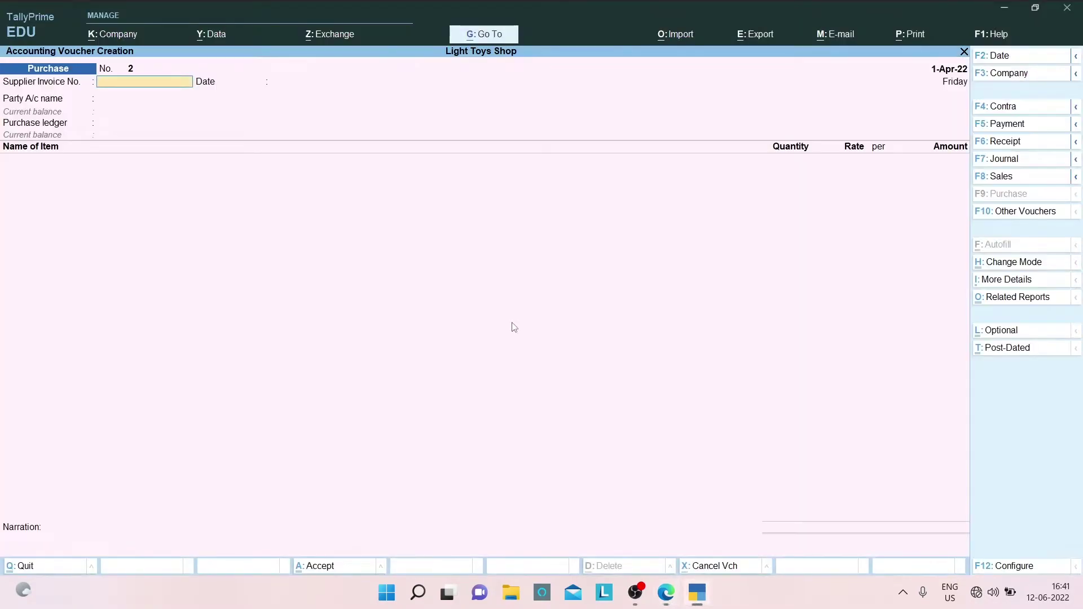
click(996, 108)
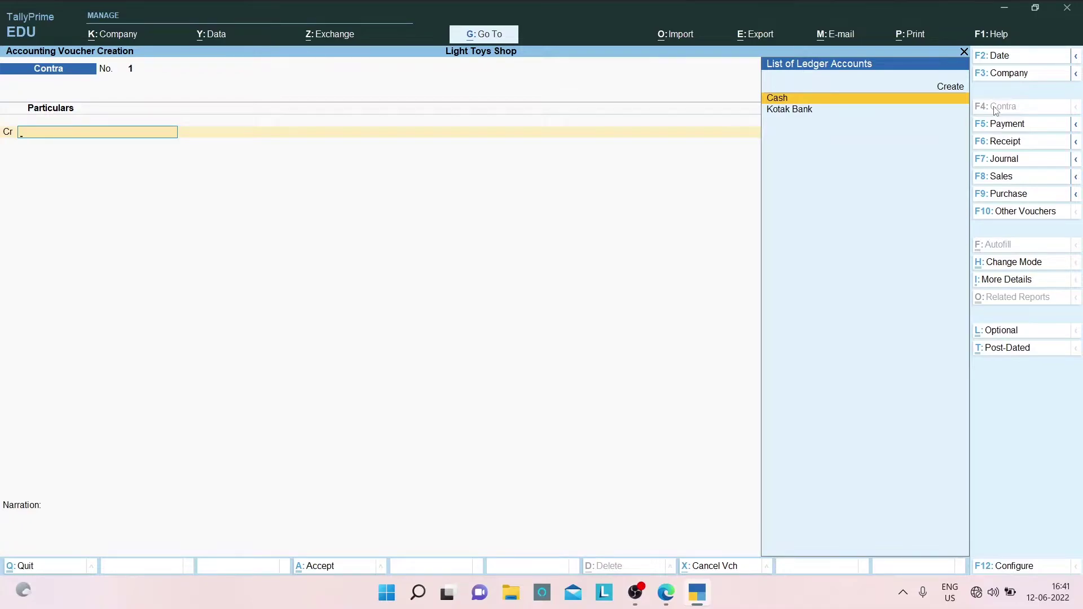
- Credit Kotak Bank with 25,000 in the Contra voucher, following the PDF's cash withdrawal
key(alt+Tab)
key(Down)
key(Return)
key(alt+Tab)
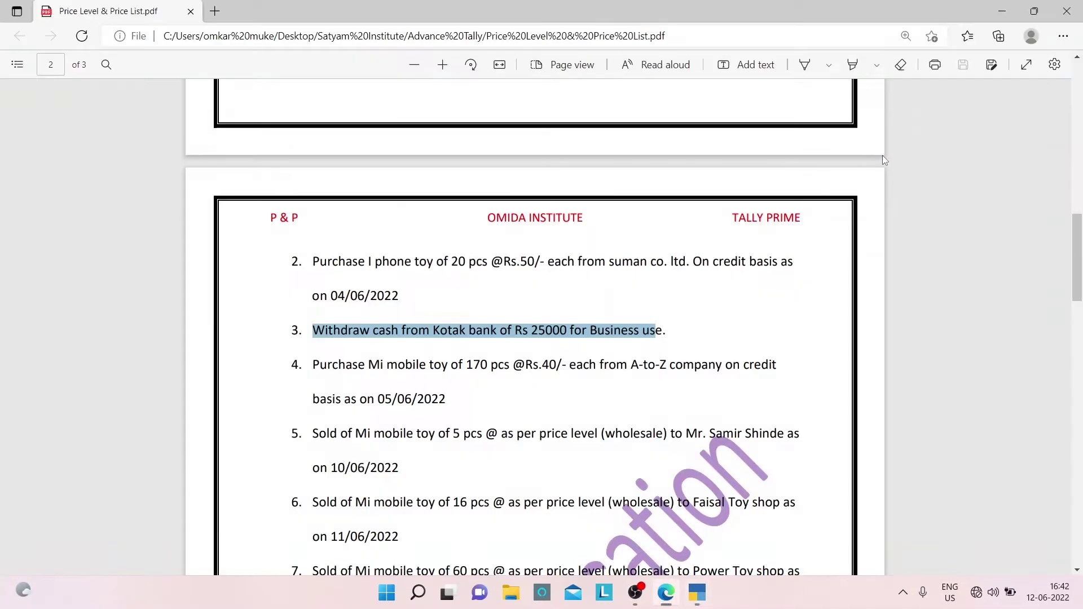
key(alt+Tab)
text(25000)
key(Return)
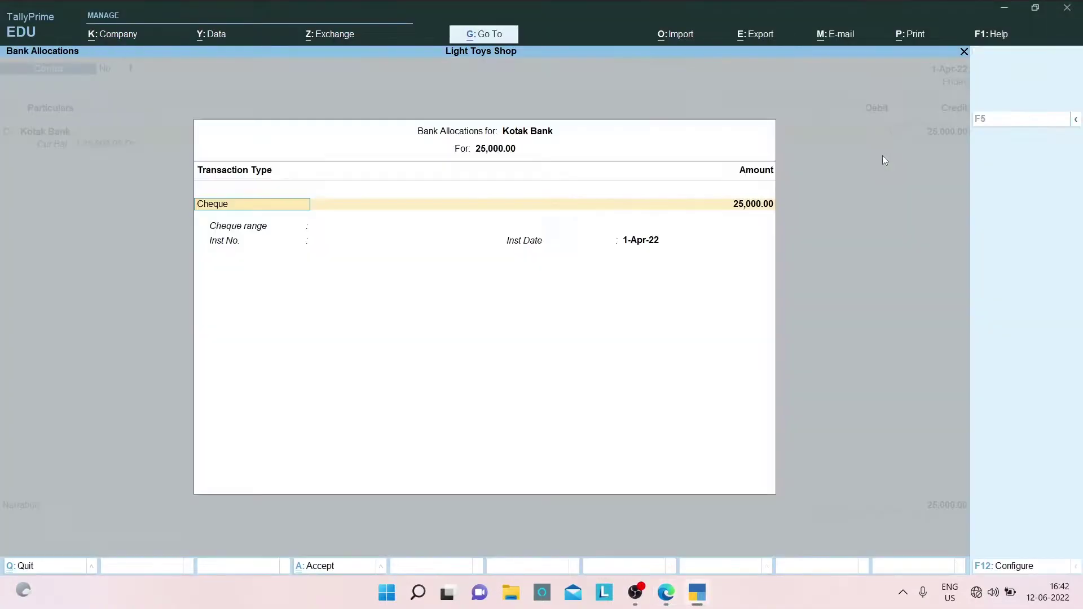
- Accept the Cheque bank allocation for Kotak Bank and debit Cash with 25,000
key(Return)
key(Return)
key(Return)
key(Return)
key(Return)
key(alt+Tab)
key(alt+Tab)
key(Return)
key(Return)
- Recheck the transaction number in the PDF, enter 3 as the Contra voucher's narration and save the voucher
key(alt+Tab)
key(alt+Tab)
text(3)
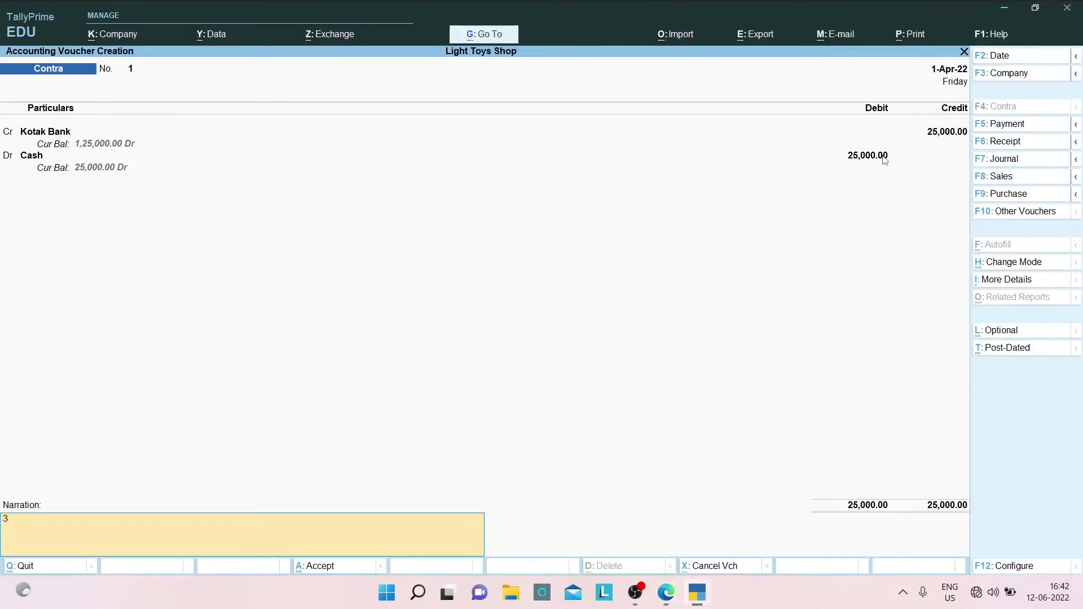
key(Return)
- Read the fourth transaction in the PDF and open a Purchase voucher in Item Invoice mode
key(alt+Tab)
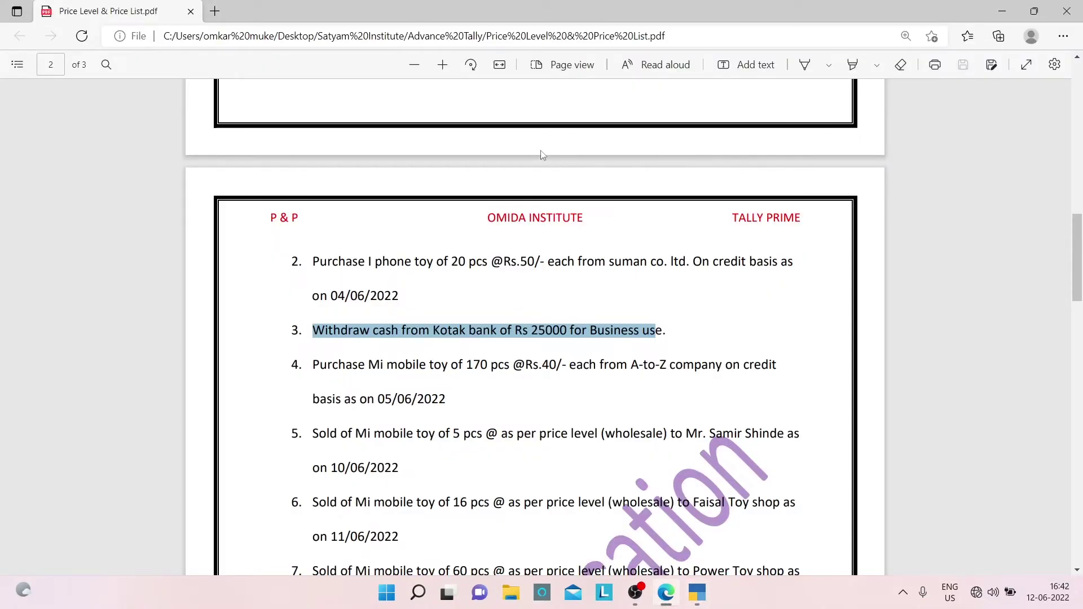
click(431, 289)
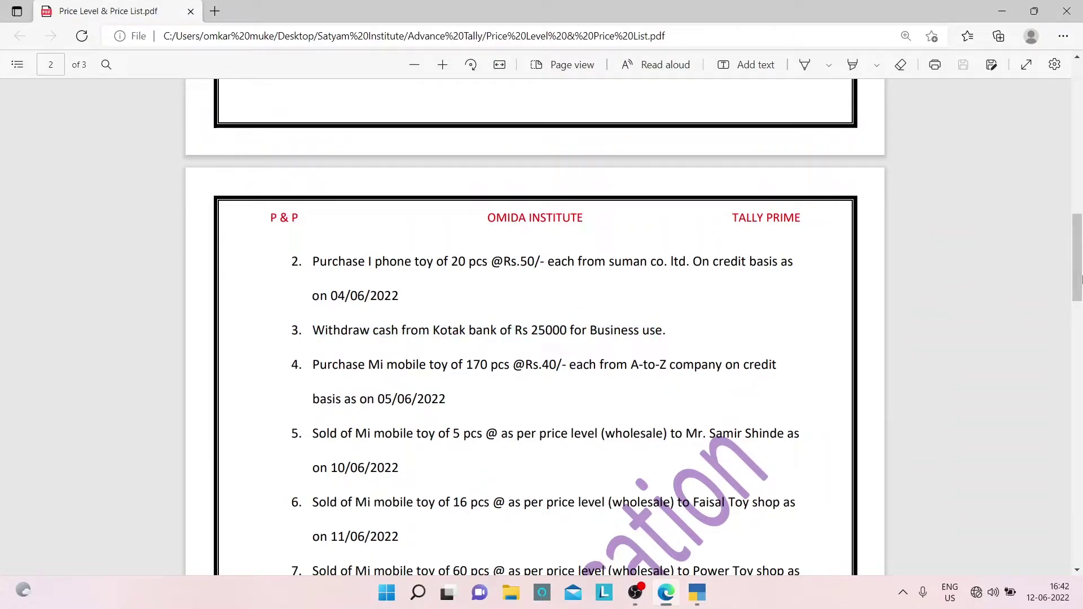
drag(1079, 275, 1079, 302)
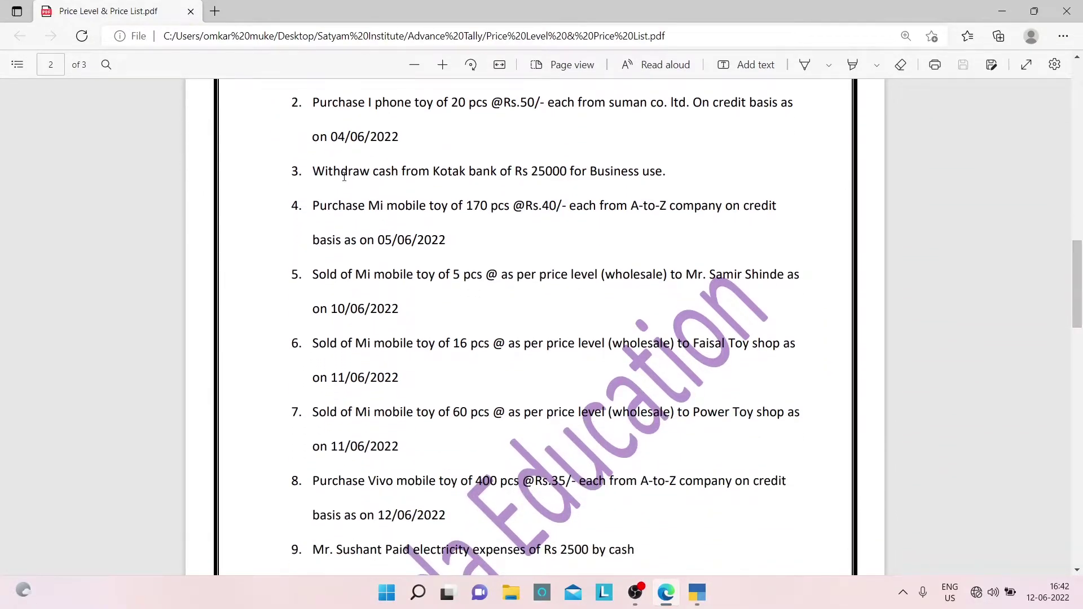
drag(304, 207, 440, 244)
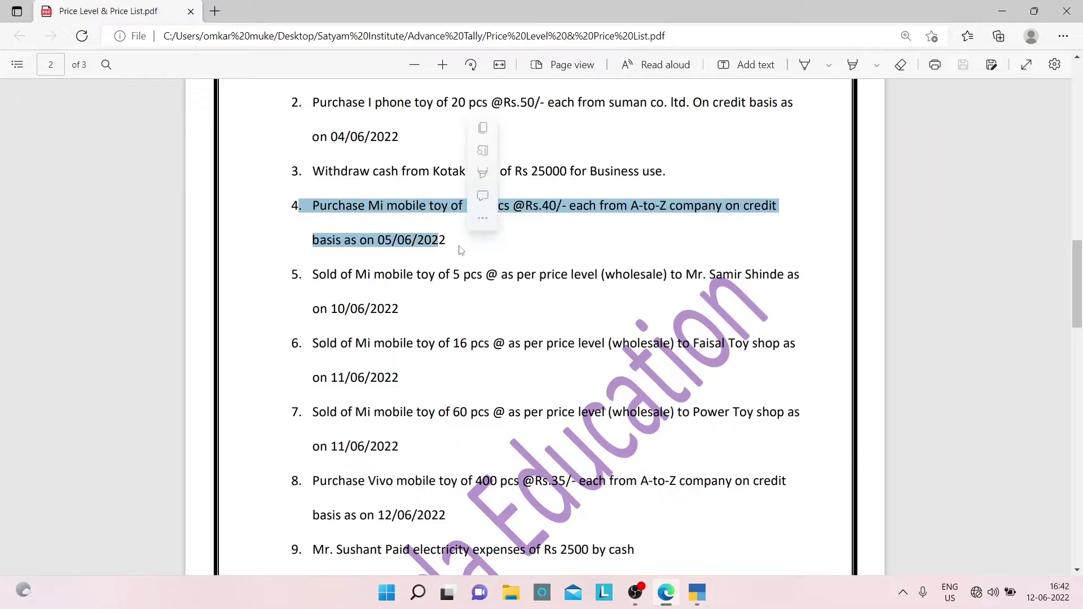
key(alt+Tab)
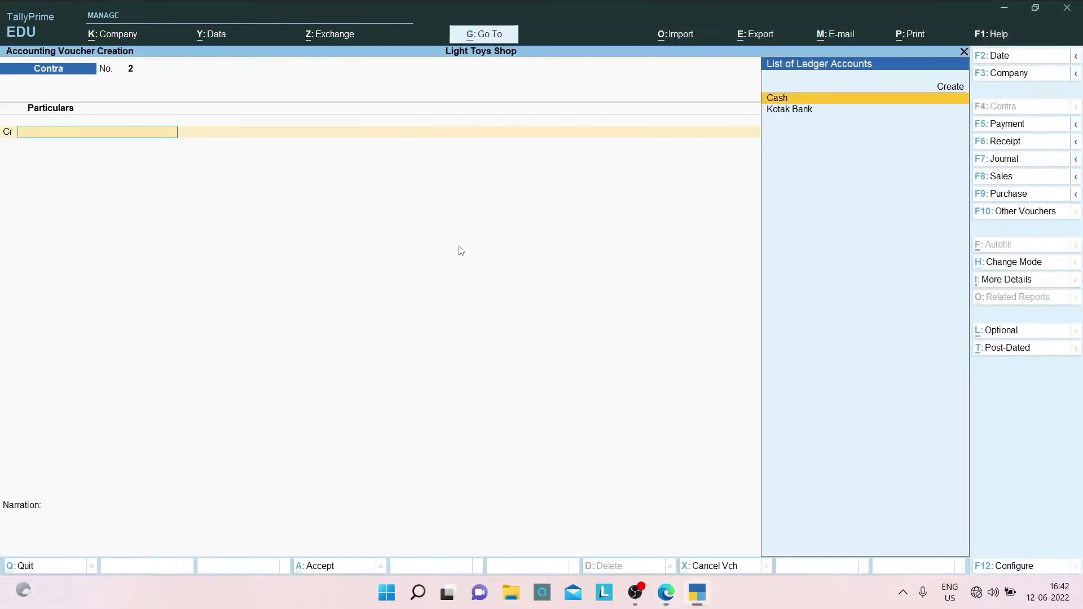
click(1008, 199)
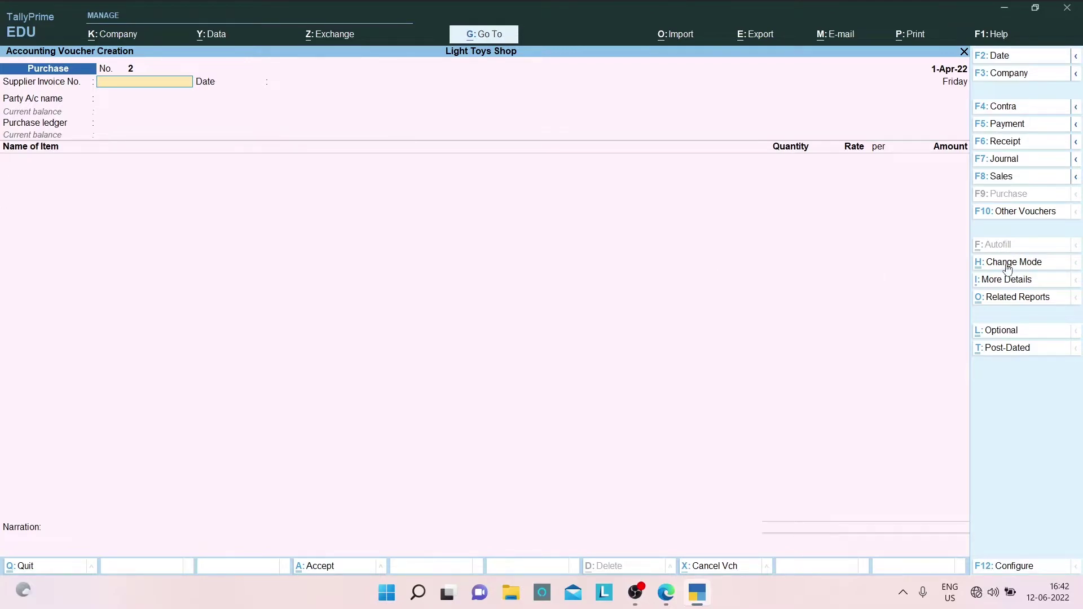
click(1010, 261)
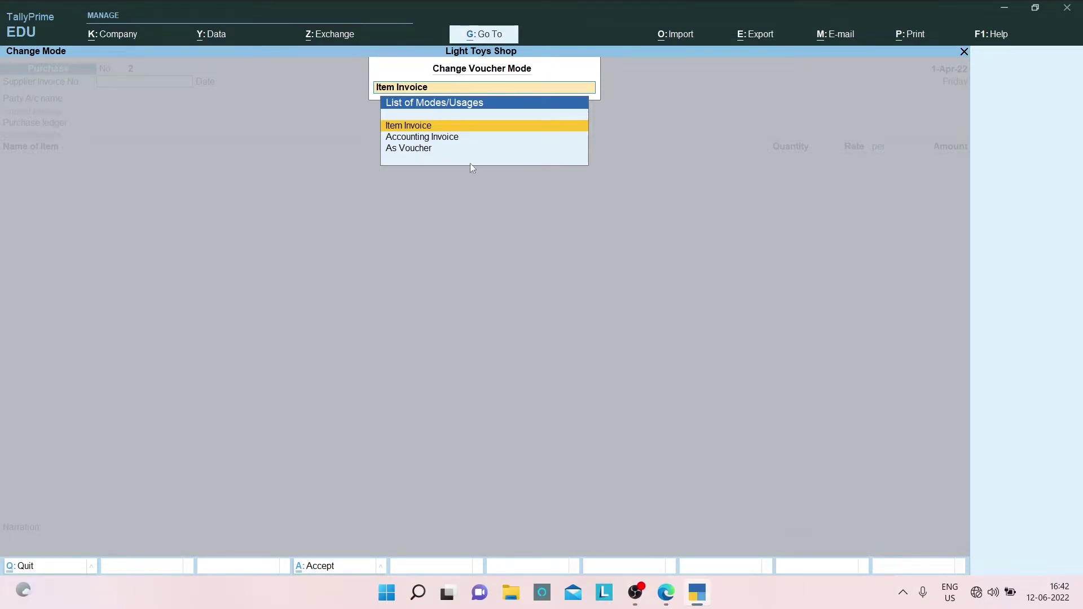
click(403, 126)
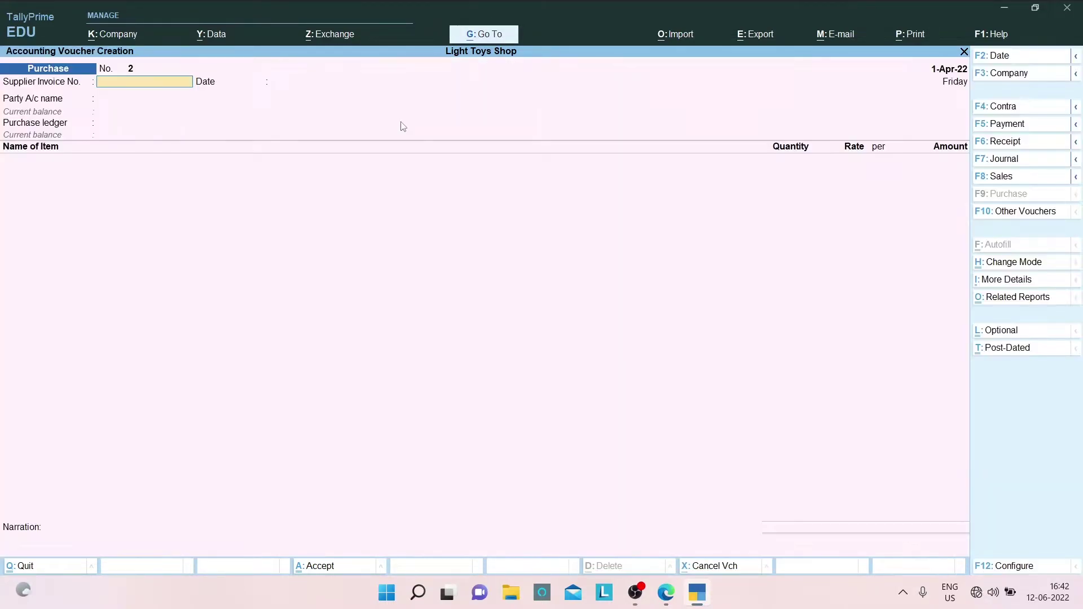
- Leave the supplier invoice details blank and copy the supplier name A-to-Z company from the PDF
key(Return)
key(Return)
key(alt+Tab)
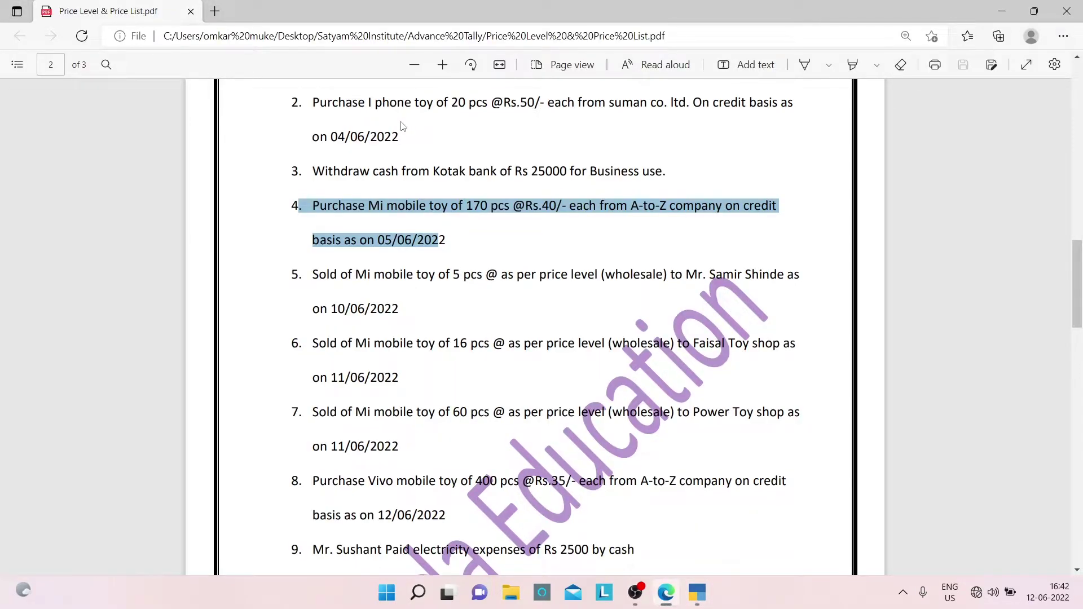
click(648, 215)
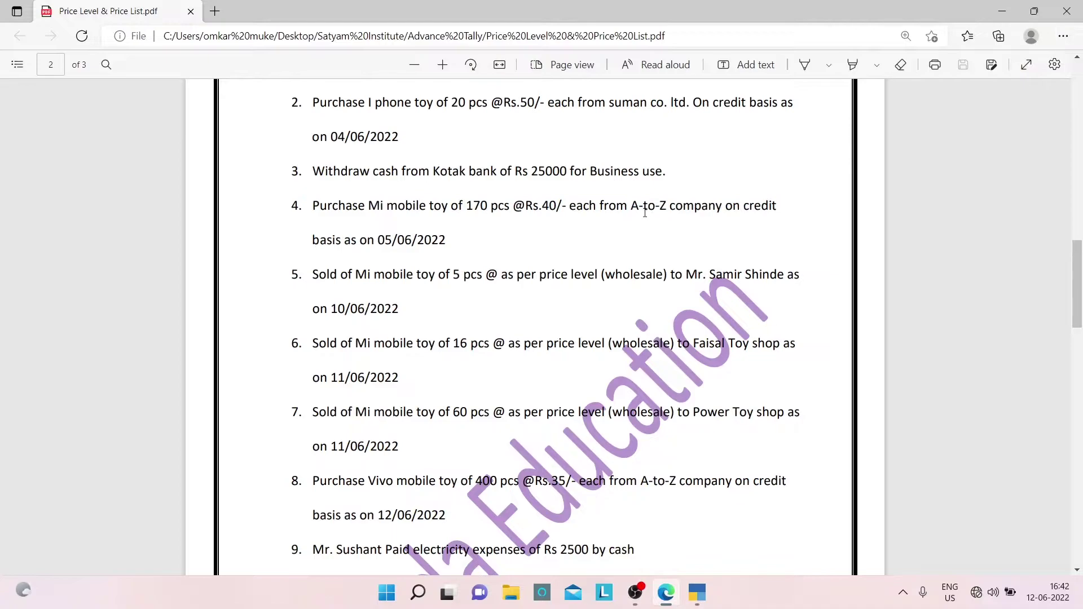
drag(630, 206, 723, 206)
click(716, 209)
drag(630, 209, 719, 209)
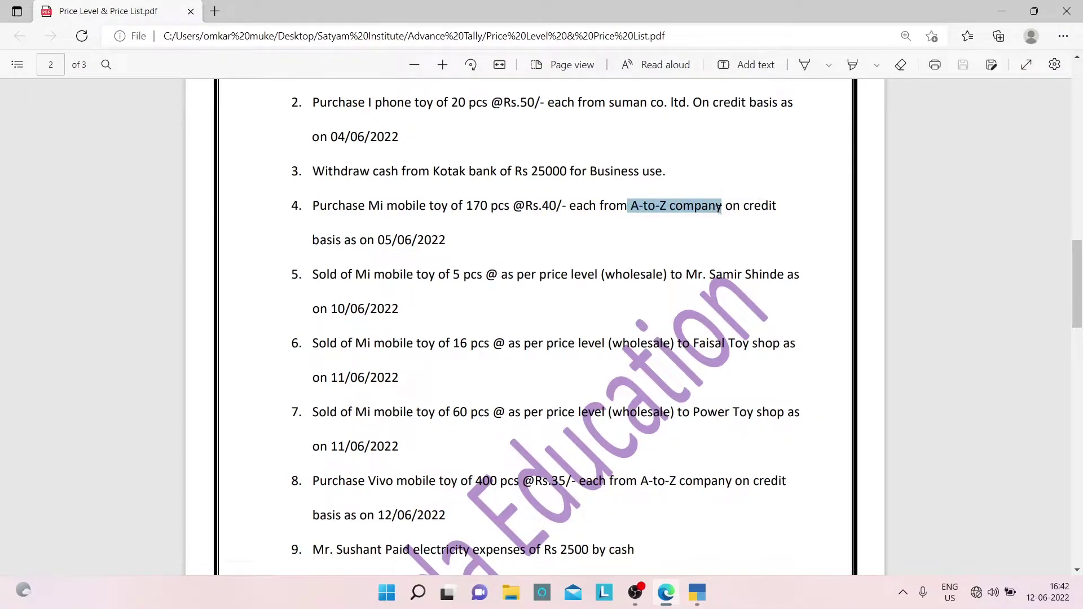
- Create a ledger named A-to-Z company under Sundry Creditors as the voucher's party account
key(alt+Tab)
key(alt+c)
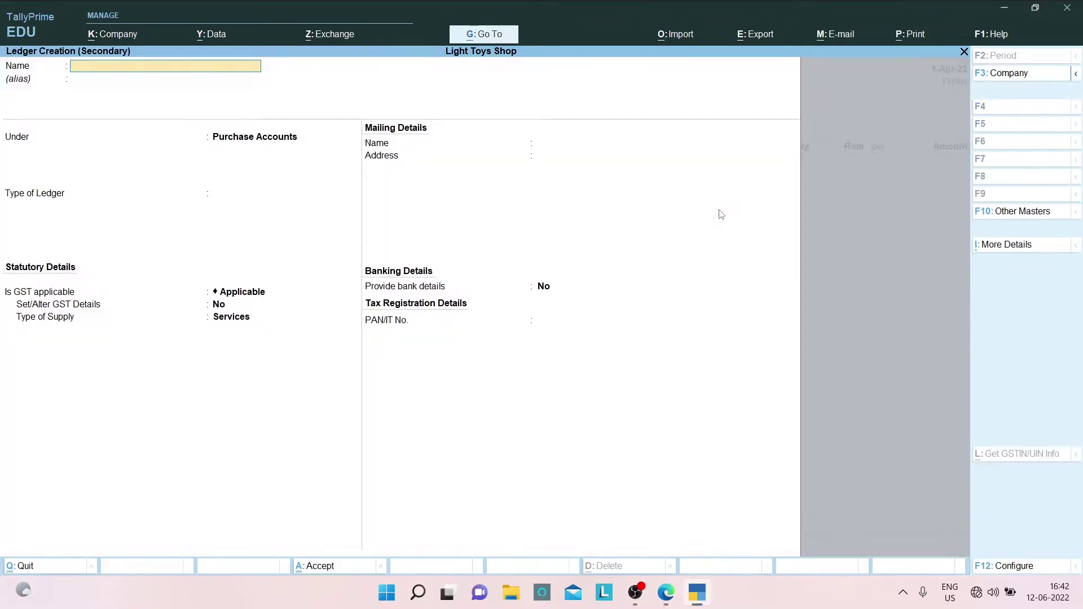
key(ctrl+alt+v)
key(Return)
text(Sun)
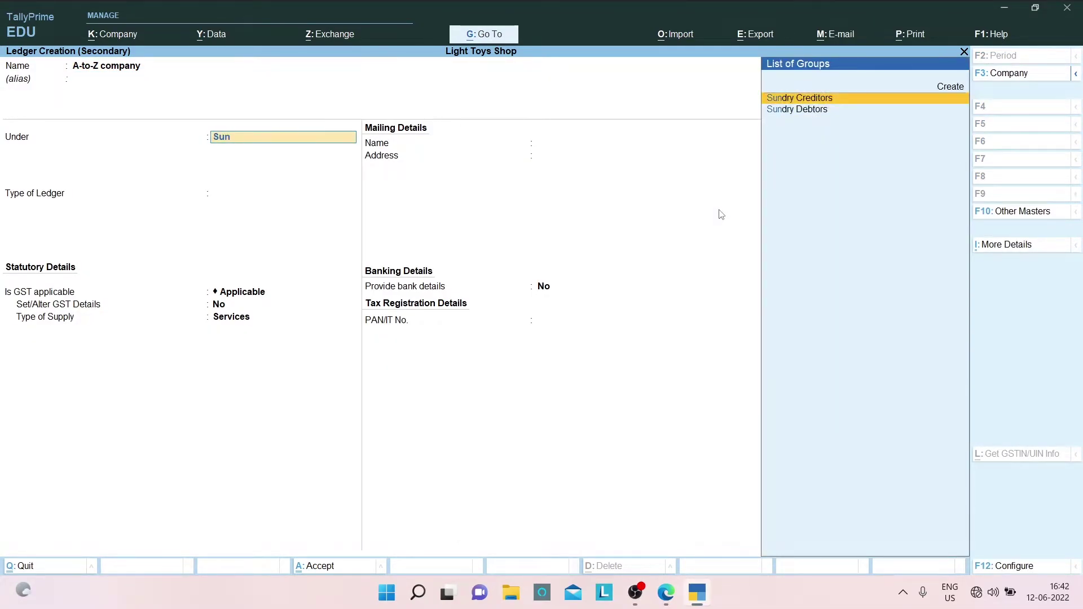
key(Return)
key(ctrl+a)
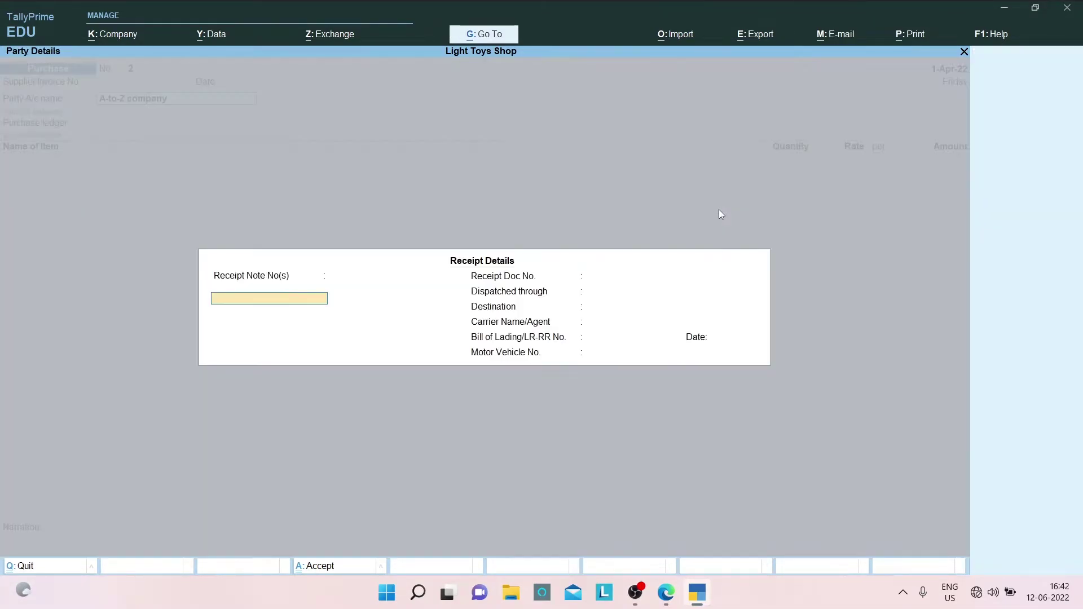
- Accept the blank receipt and party details and select Purchase as the purchase ledger
key(ctrl+a)
key(ctrl+a)
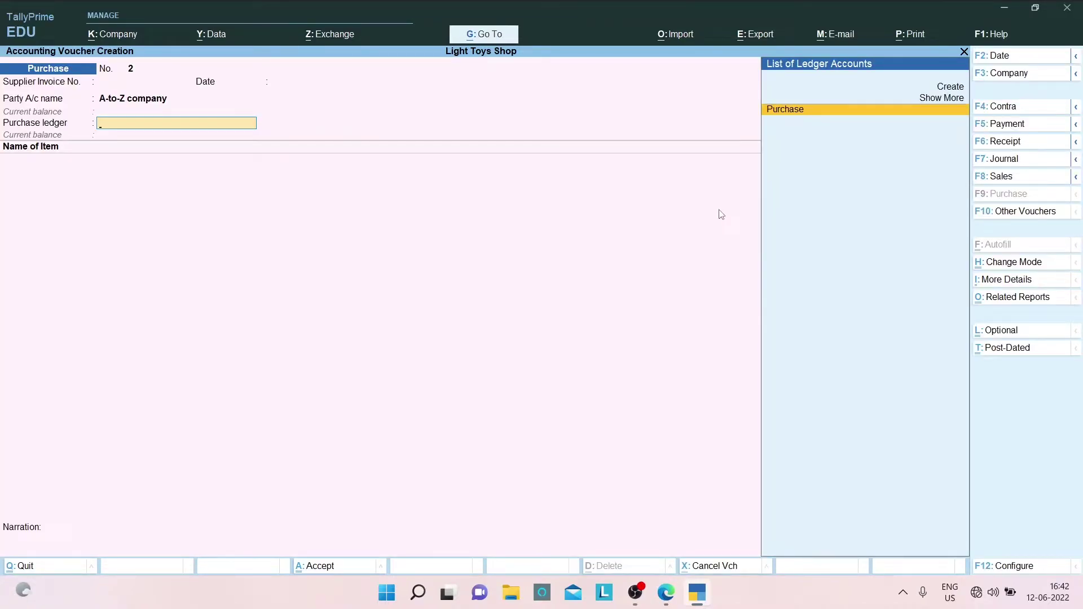
key(Return)
- Add Mi mobile toy as the purchased item with a quantity of 170 pcs, following the PDF
key(alt+Tab)
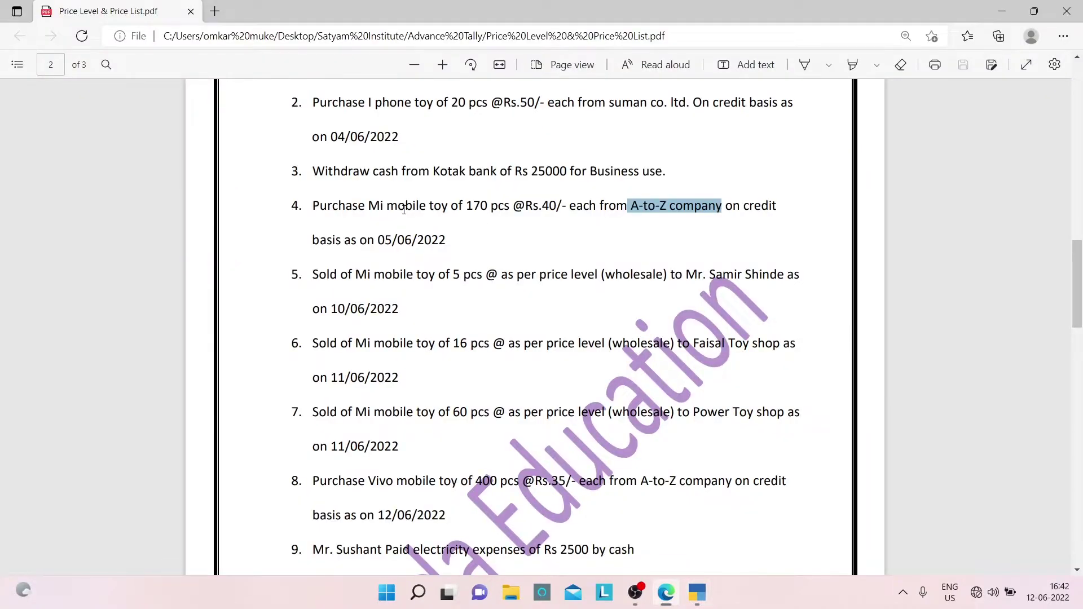
key(alt+Tab)
text(mi)
key(Return)
key(alt+Tab)
key(alt+Tab)
text(170)
key(Return)
- Check the price in the PDF and set the Mi mobile toy rate to 40 per pcs
key(alt+Tab)
key(alt+Tab)
text(40)
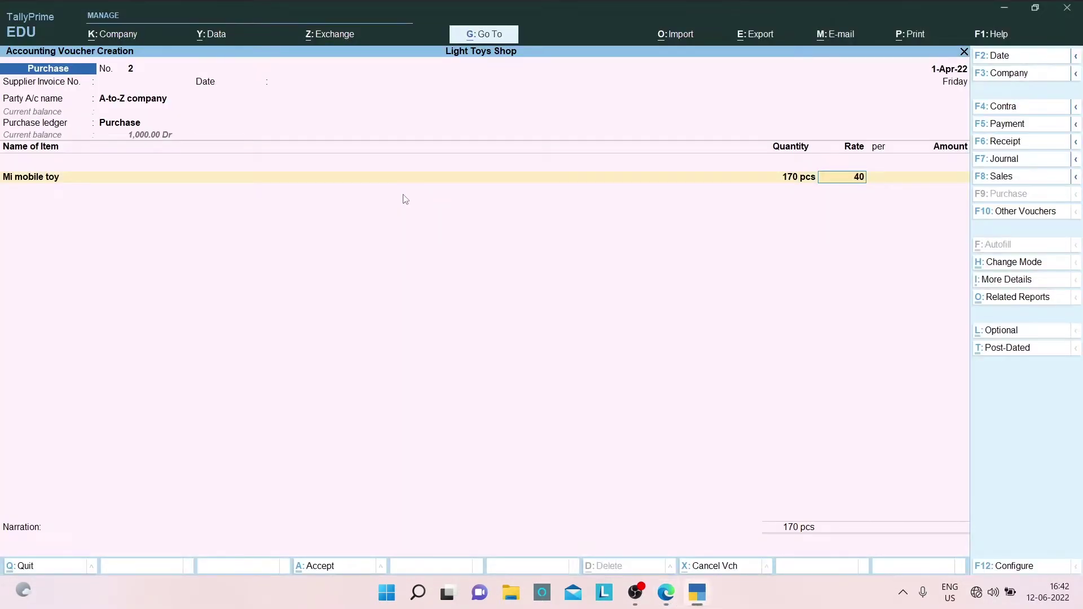
key(Return)
key(Return)
key(Return)
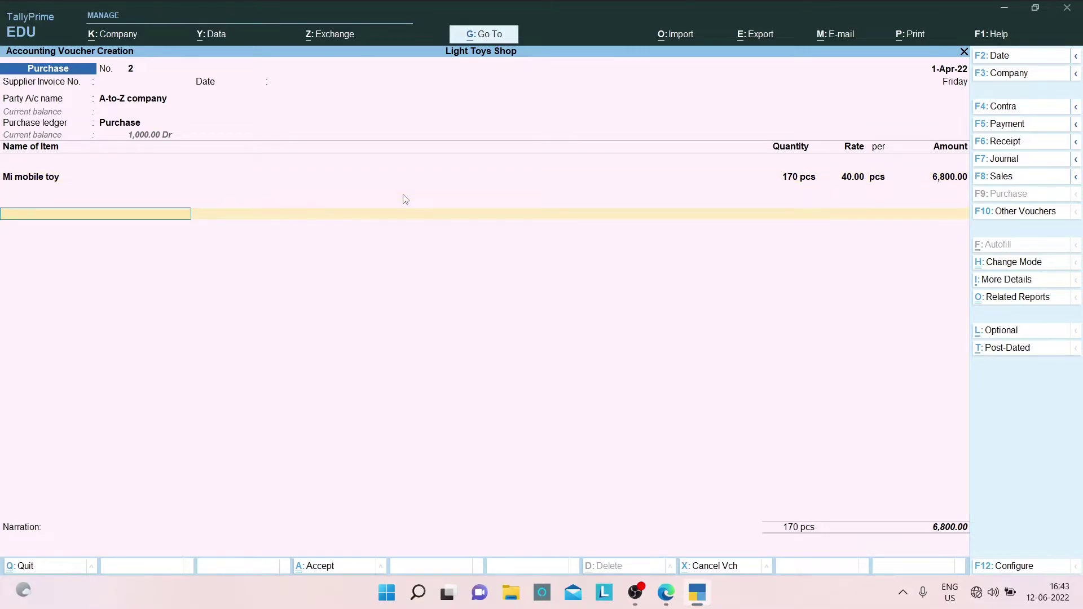
- End the item list, accept the New Ref bill-wise details for A-to-Z company and save the Purchase voucher
key(Return)
key(Return)
key(Return)
key(Return)
key(Return)
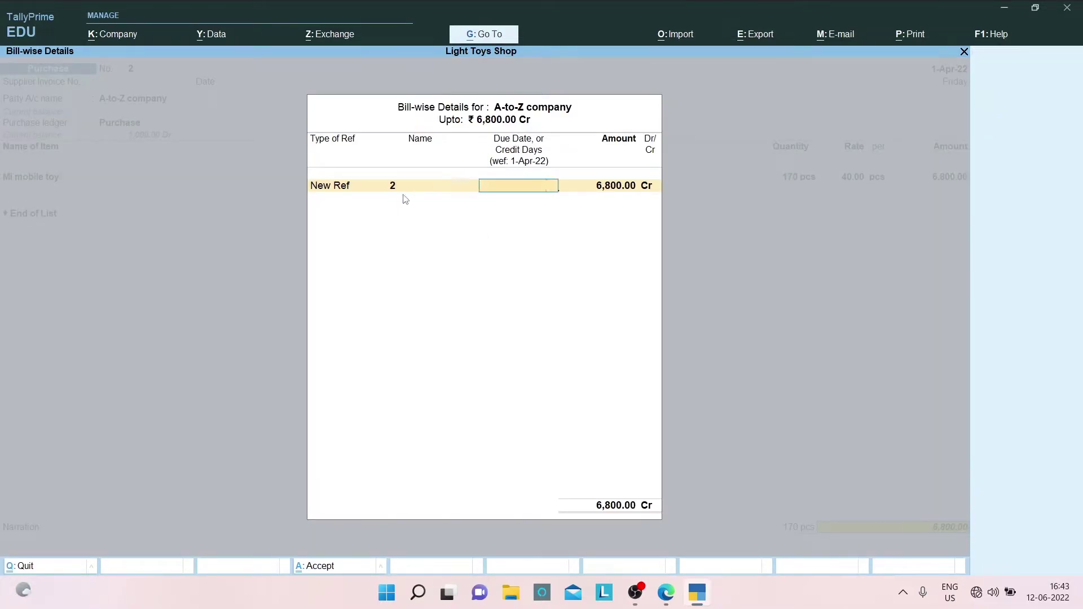
key(Return)
key(Return)
key(Return)
key(Return)
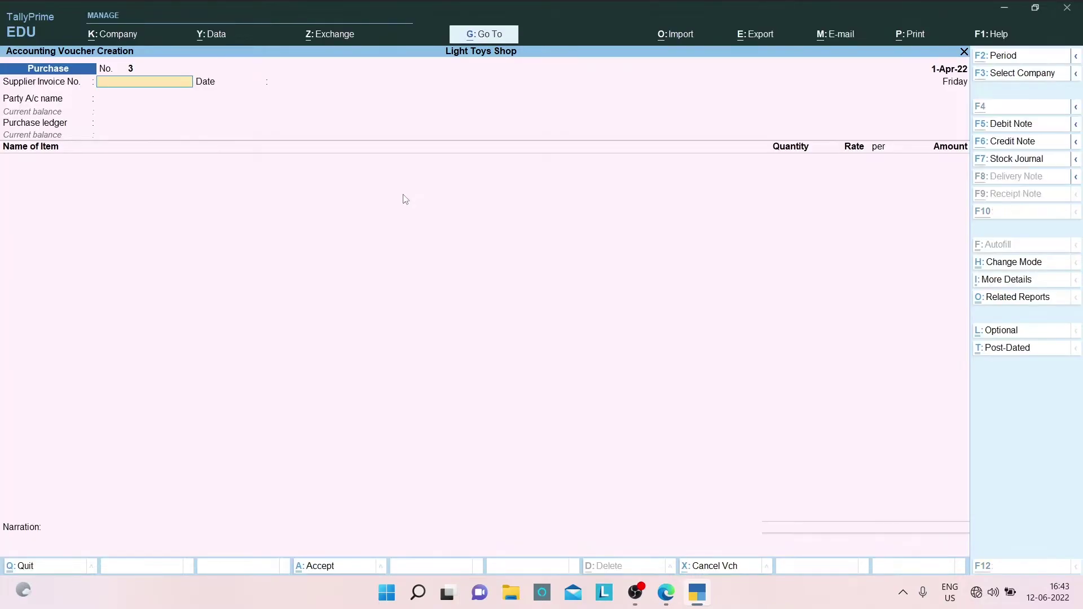
- Read the fifth transaction in the PDF and open a Sales voucher in TallyPrime
key(alt+Tab)
drag(319, 207, 449, 258)
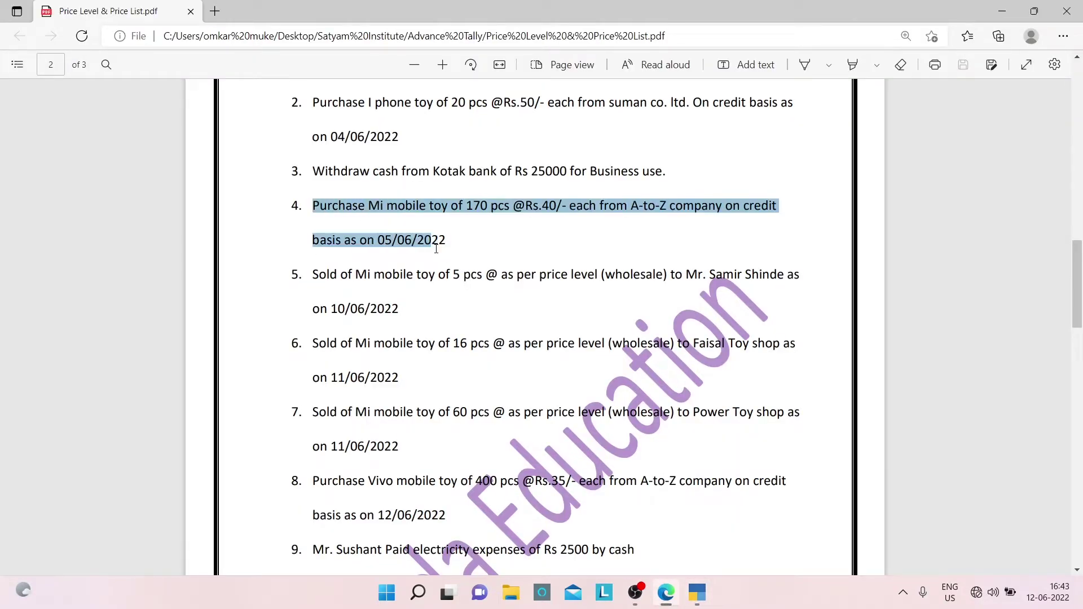
click(436, 248)
drag(314, 274, 412, 326)
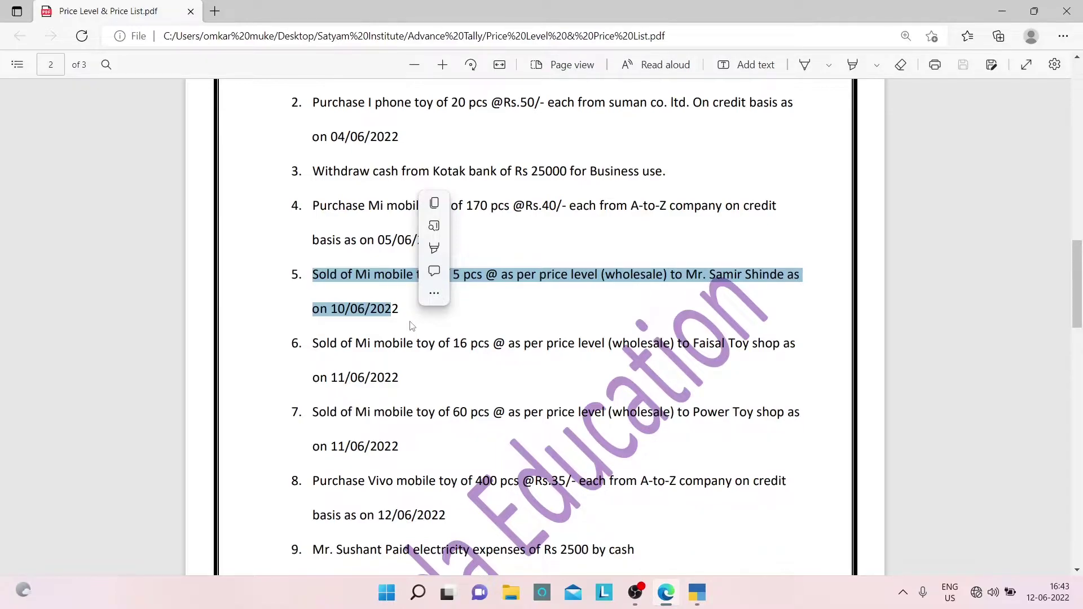
click(441, 318)
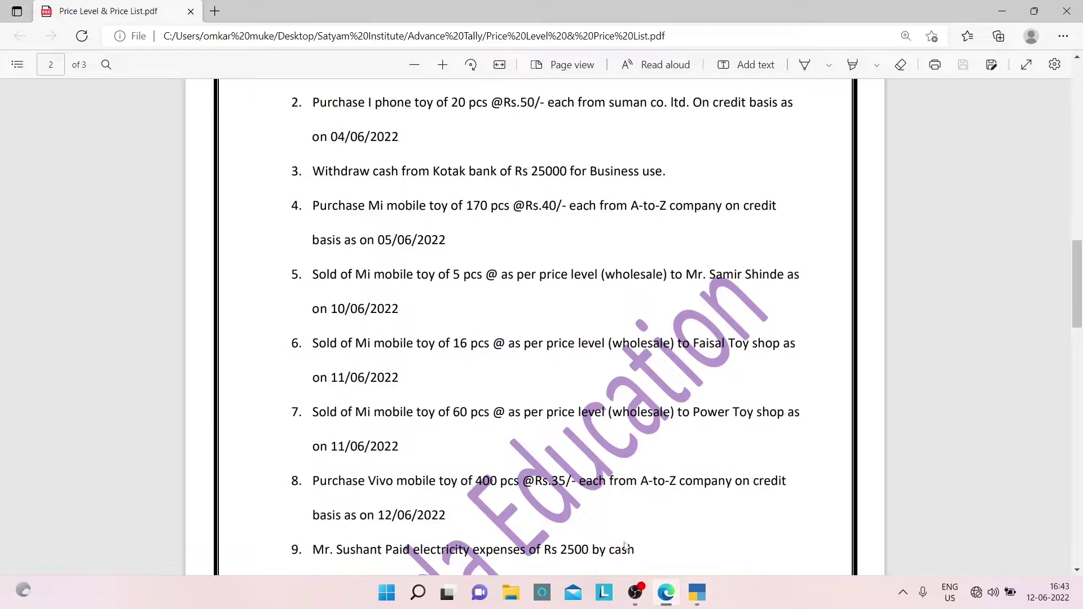
click(697, 592)
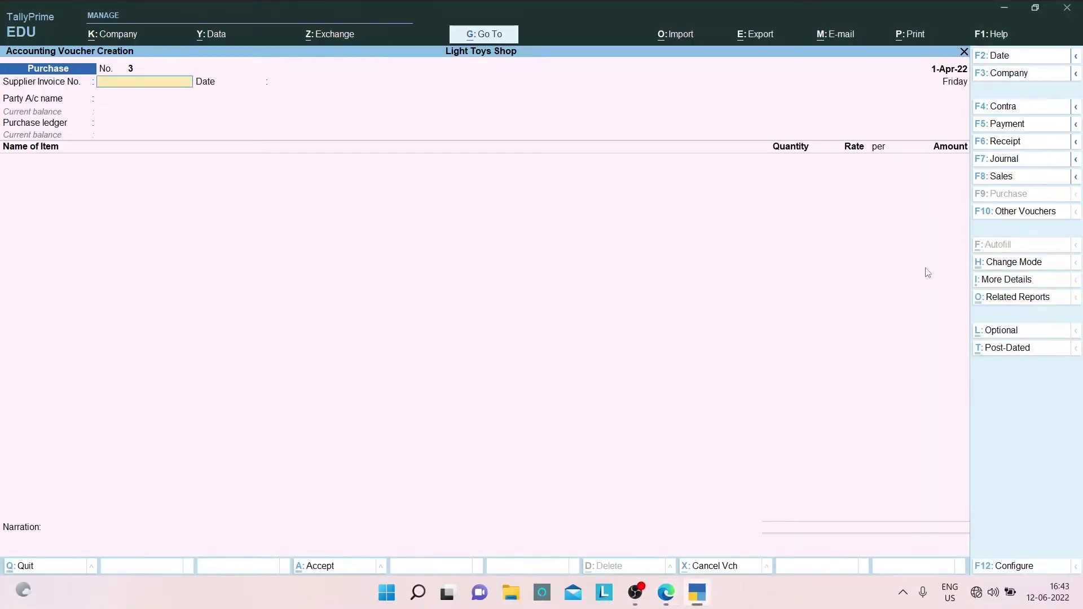
click(1003, 178)
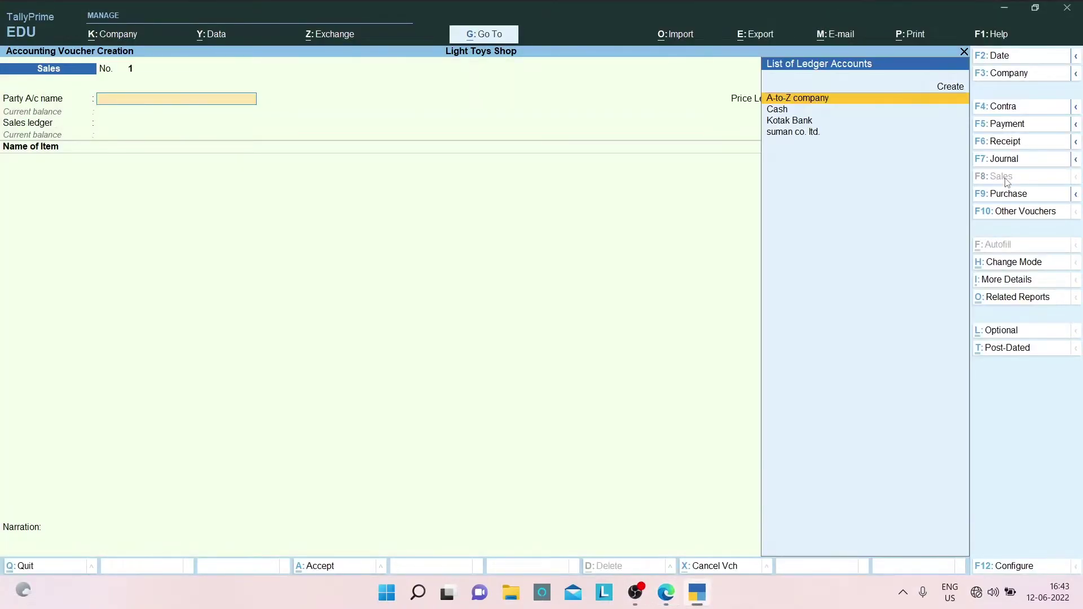
- Copy the buyer's name from the PDF's fifth transaction and create a new party ledger with it from the Sales voucher
key(alt+Tab)
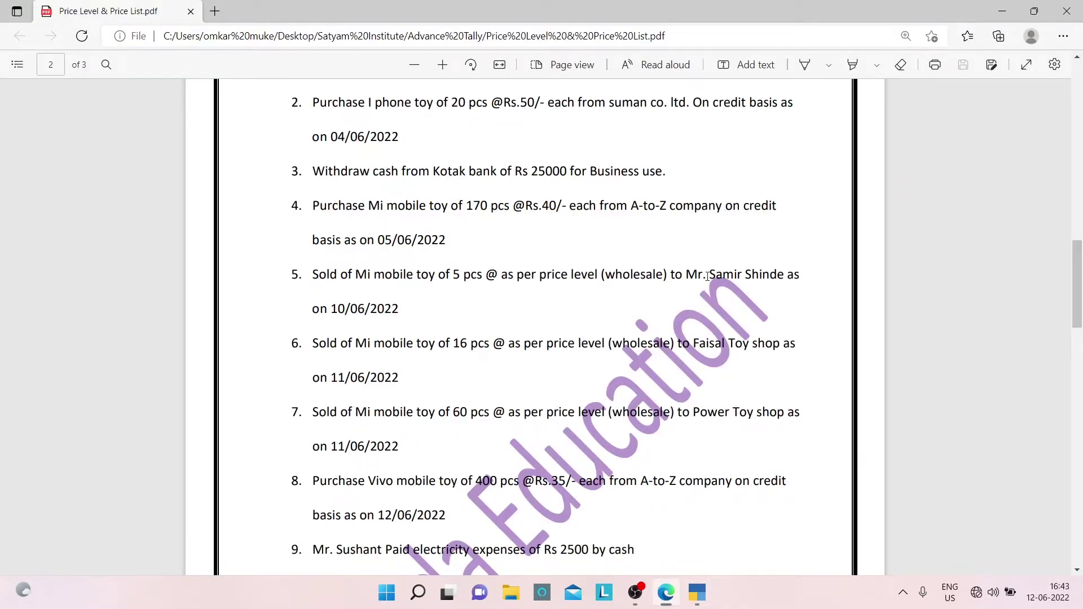
drag(686, 274, 782, 275)
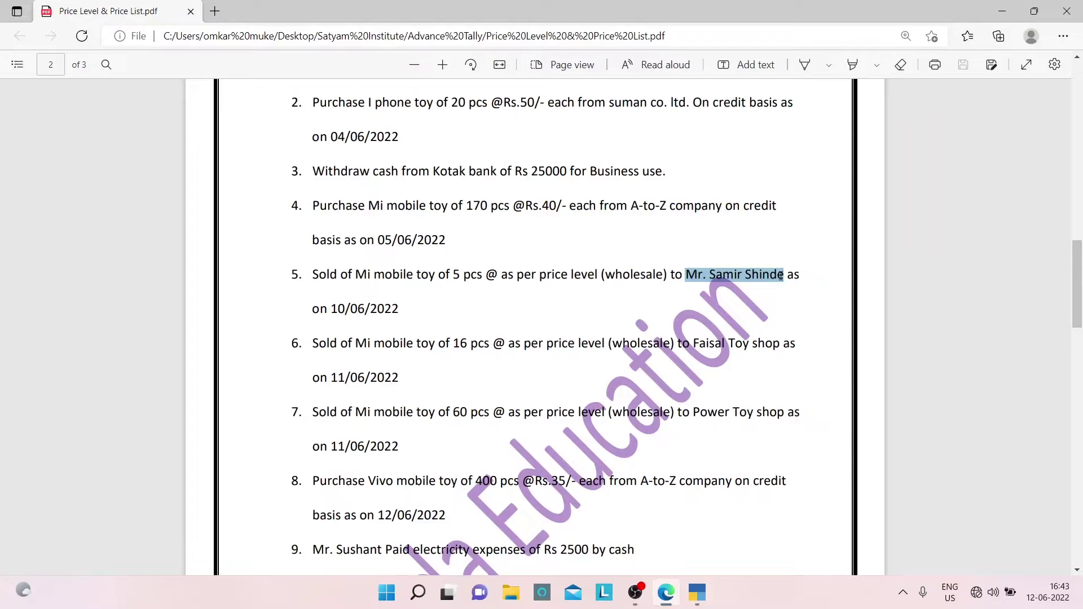
key(ctrl+c)
key(alt+Tab)
key(alt+c)
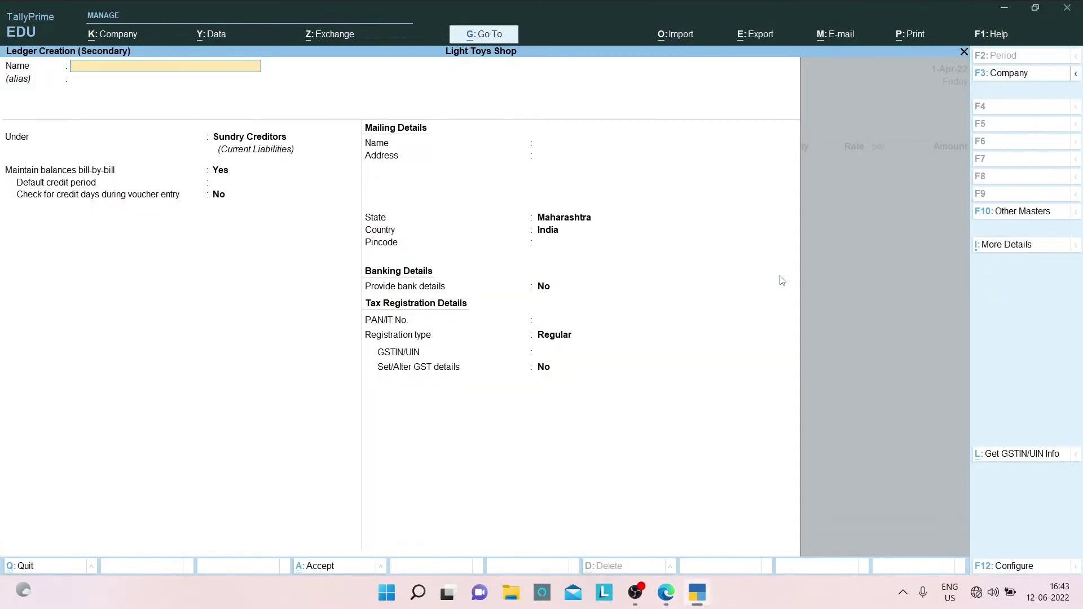
key(ctrl+alt+v)
key(Return)
key(Return)
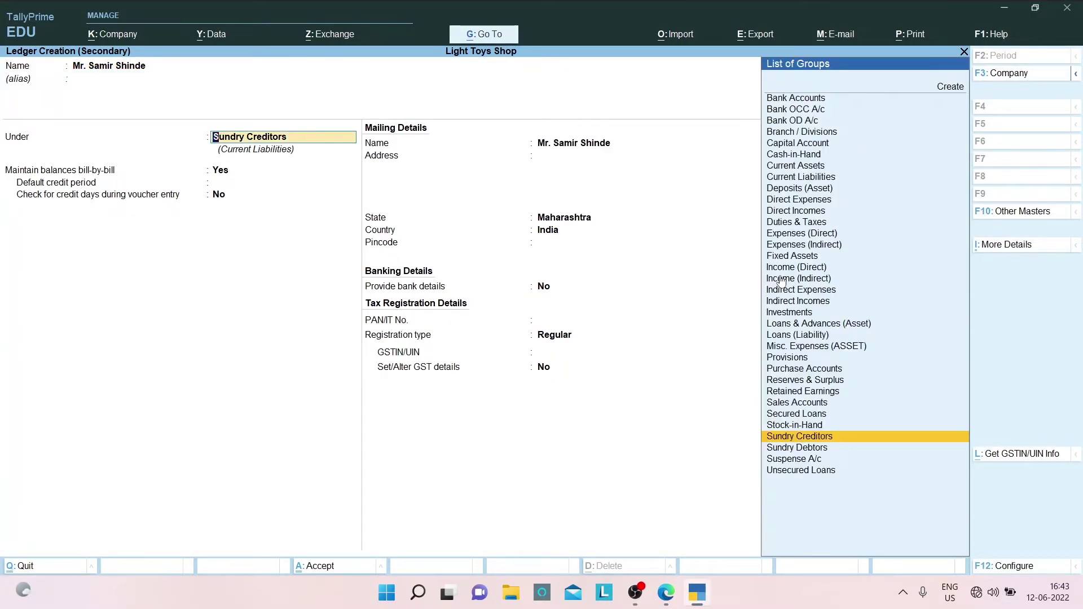
- Place the new customer ledger under Sundry Debtors, save it and accept the voucher's dispatch and party details
text(s)
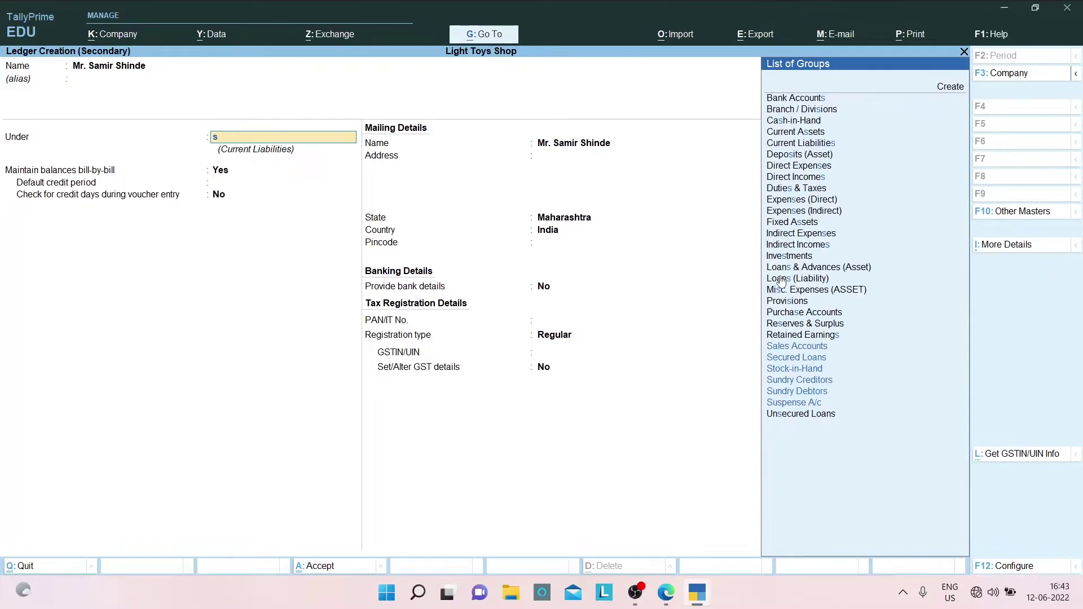
key(BackSpace)
text(sun)
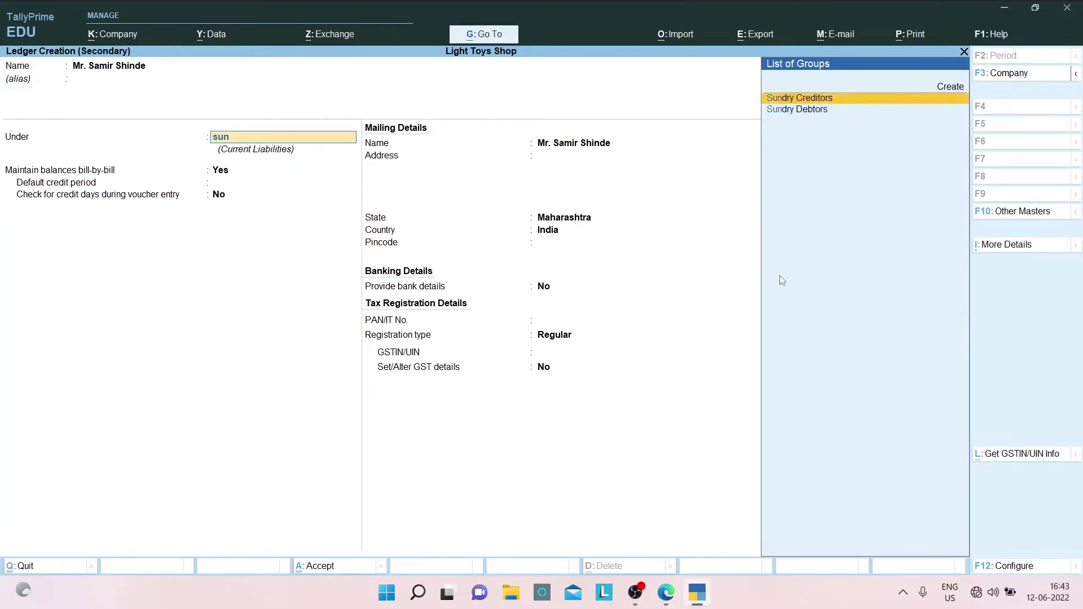
key(Down)
key(Return)
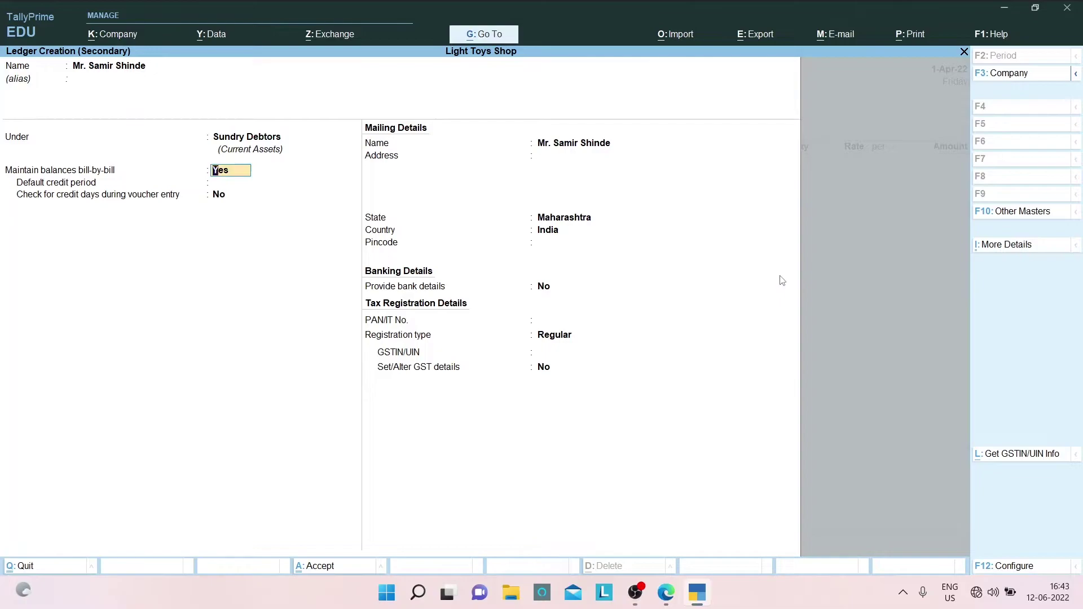
key(Return)
key(Return)
key(Return)
key(Return)
key(ctrl+a)
key(ctrl+a)
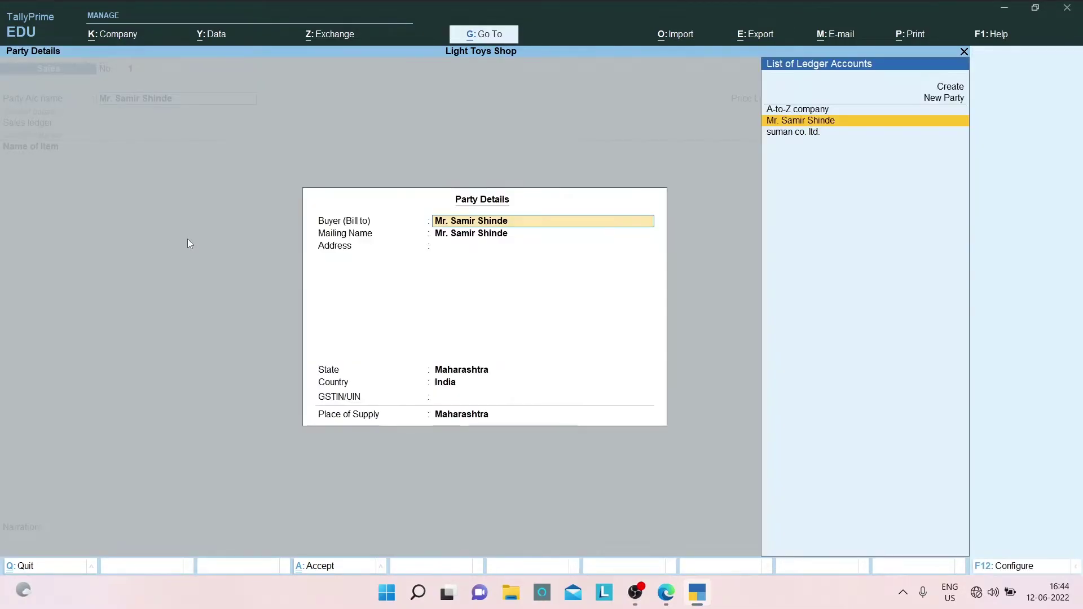
key(ctrl+a)
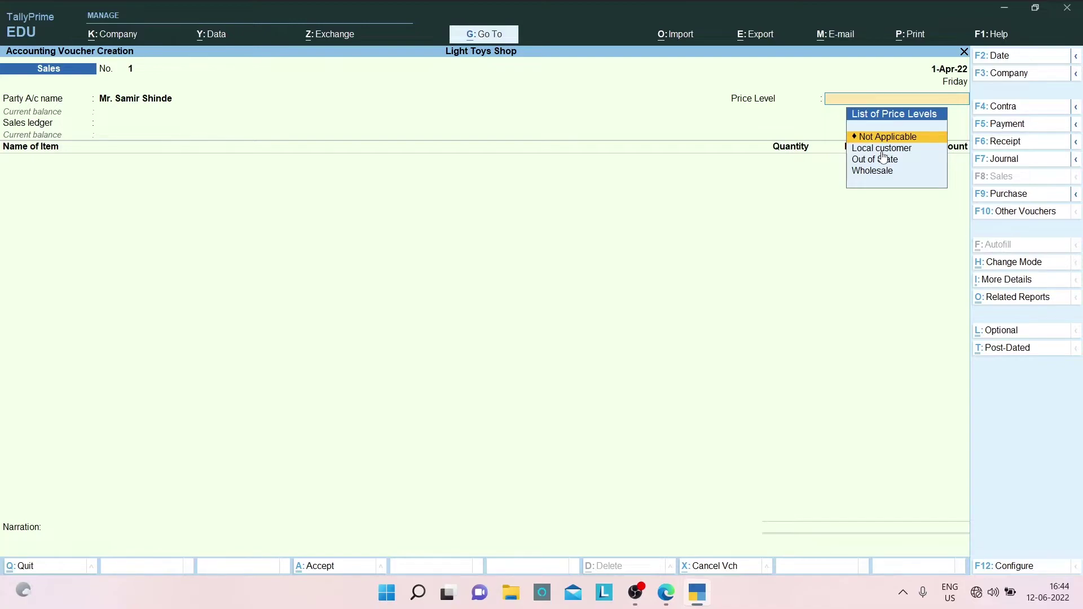
- Check the fifth transaction's price level in the PDF and set the Sales voucher's price level to Wholesale
click(666, 593)
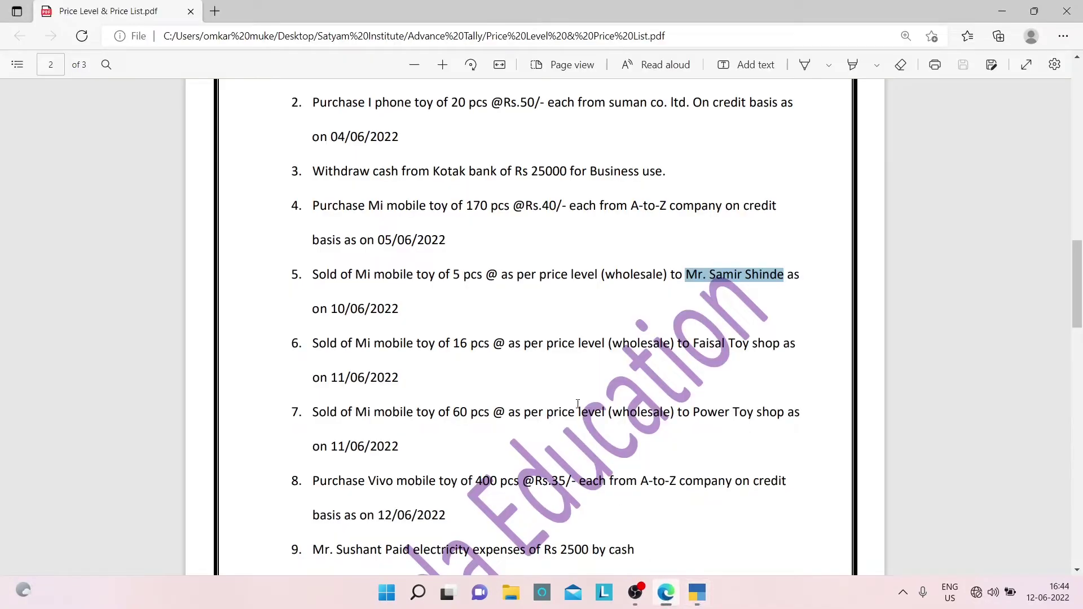
drag(602, 275, 655, 275)
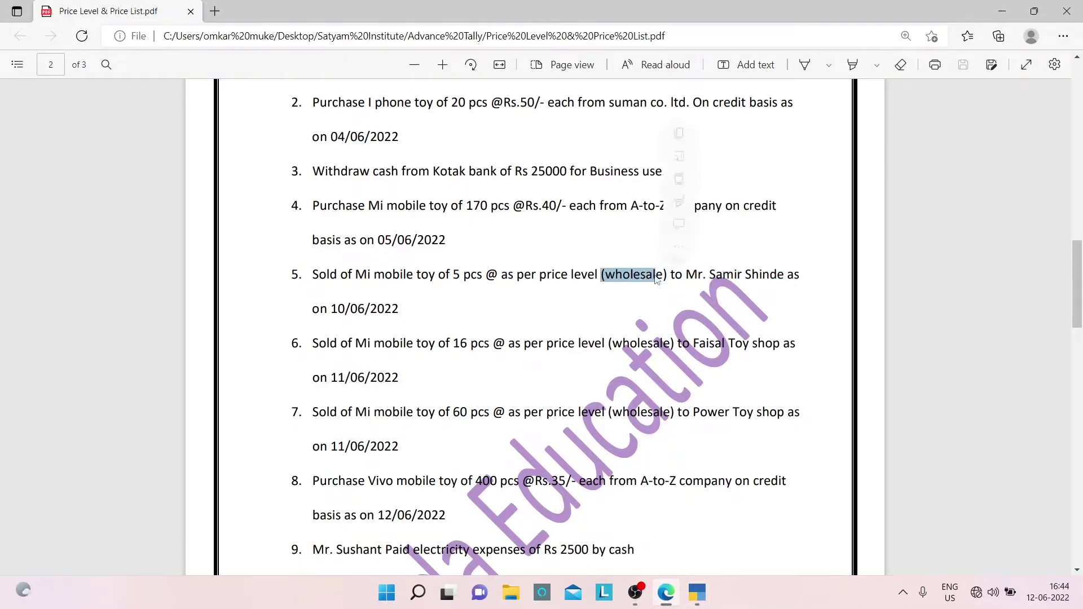
click(699, 594)
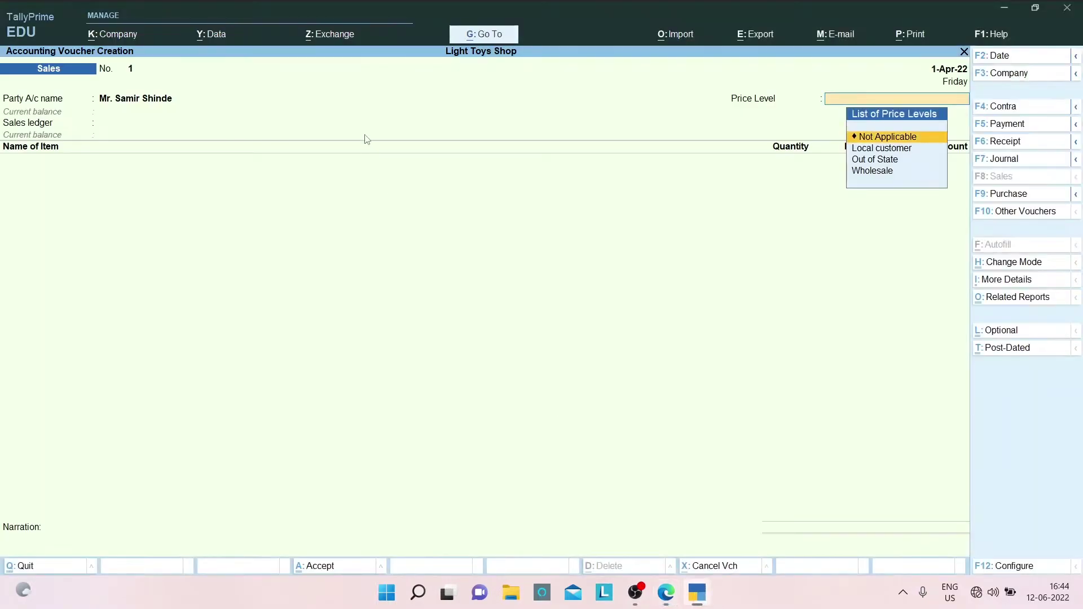
key(Down)
key(Down)
key(Down)
key(Return)
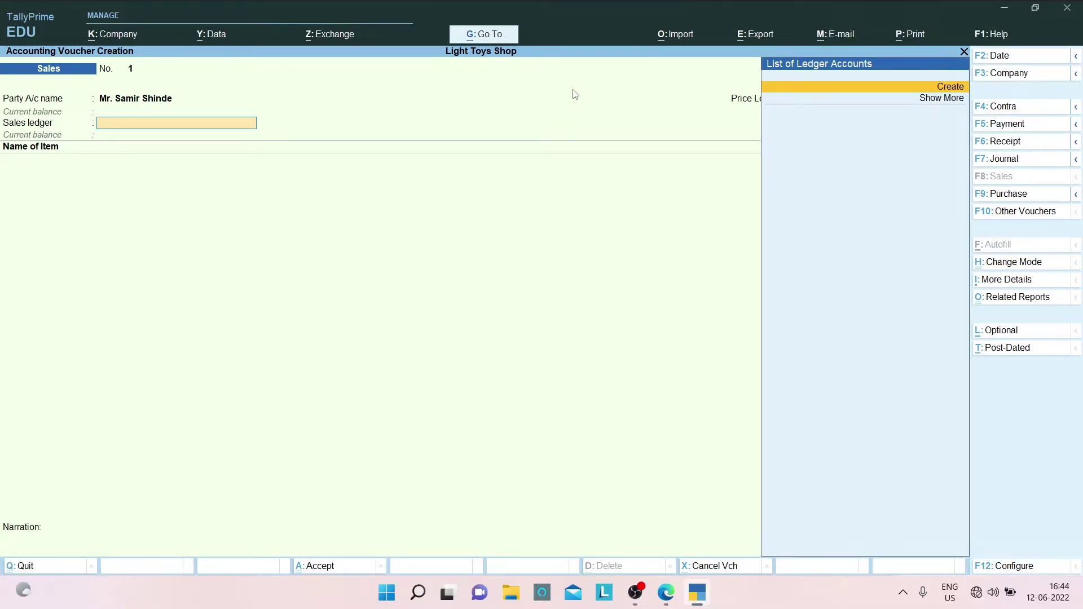
- Create a ledger named Sales under Sales Accounts and use it as the voucher's sales ledger
key(Return)
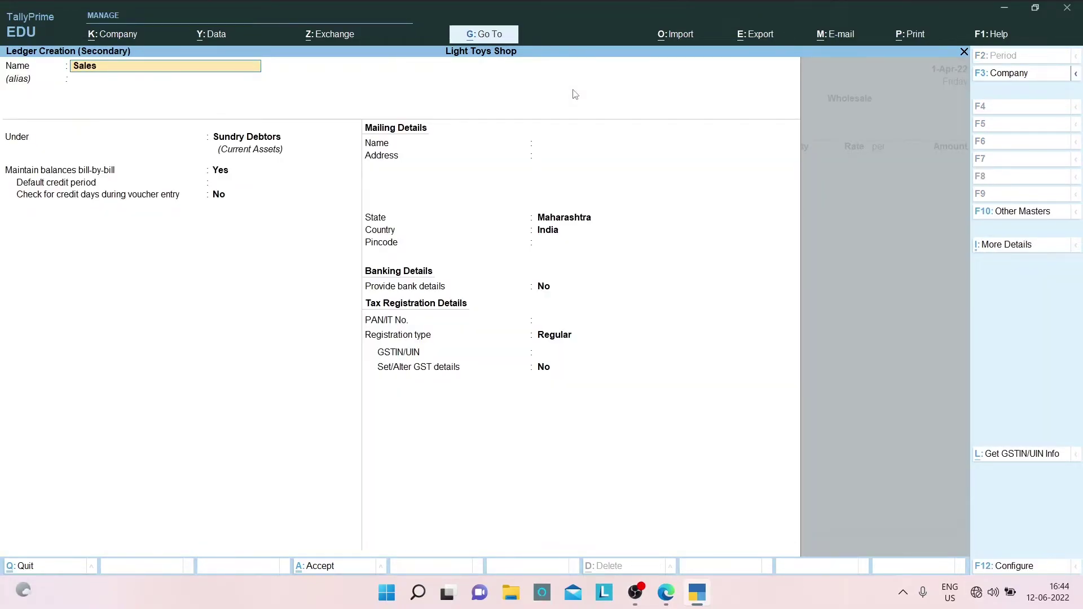
key(Return)
key(Return)
text(sa)
key(Return)
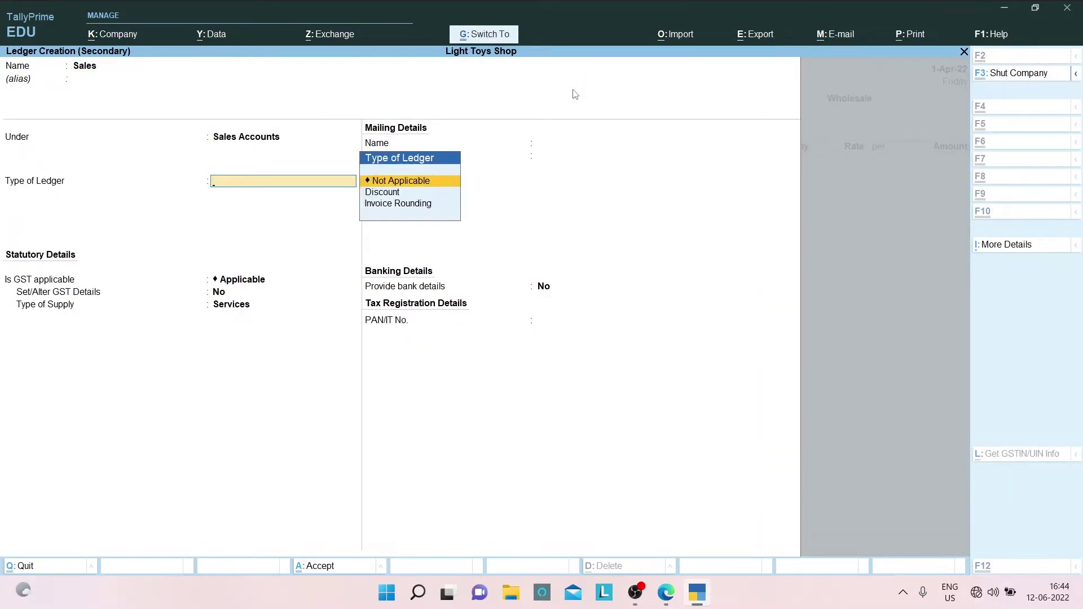
key(ctrl+a)
- Add Mi mobile toy as the sold item with a quantity of 5 pcs, following the PDF
key(alt+Tab)
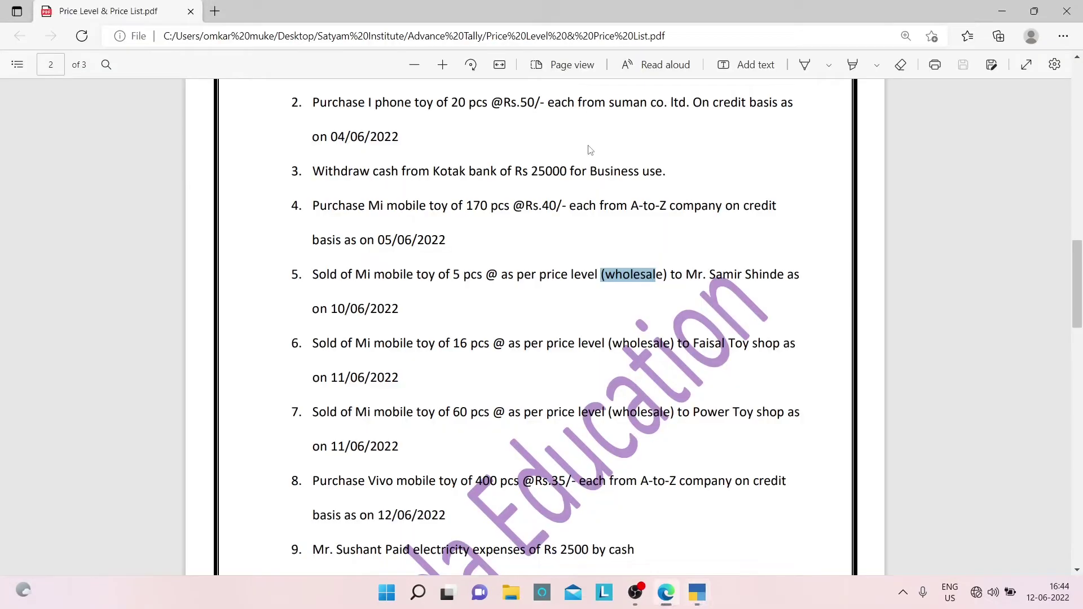
key(alt+Tab)
key(Return)
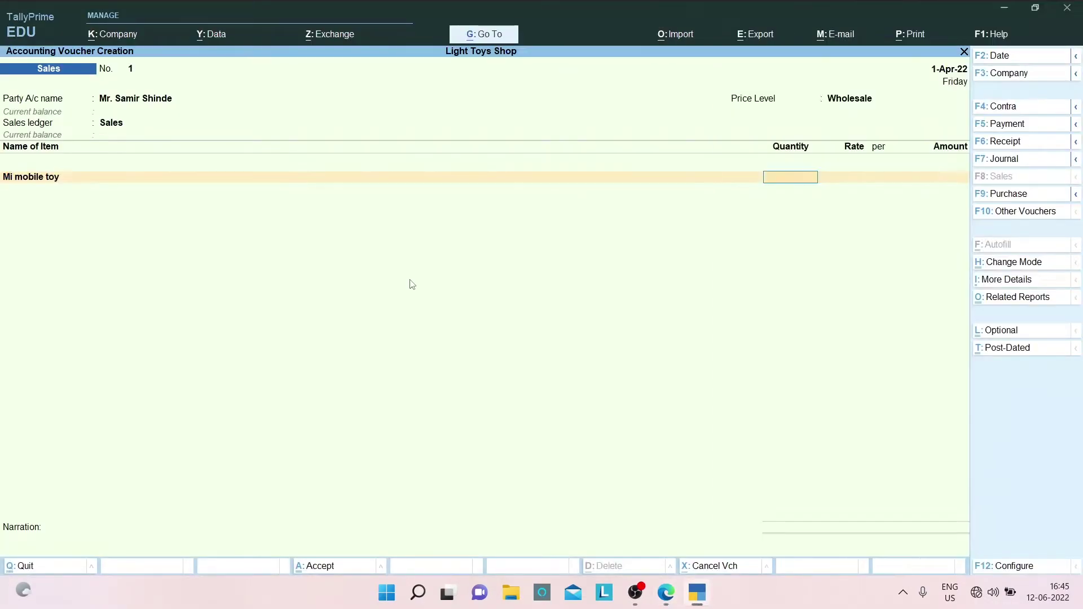
key(alt+Tab)
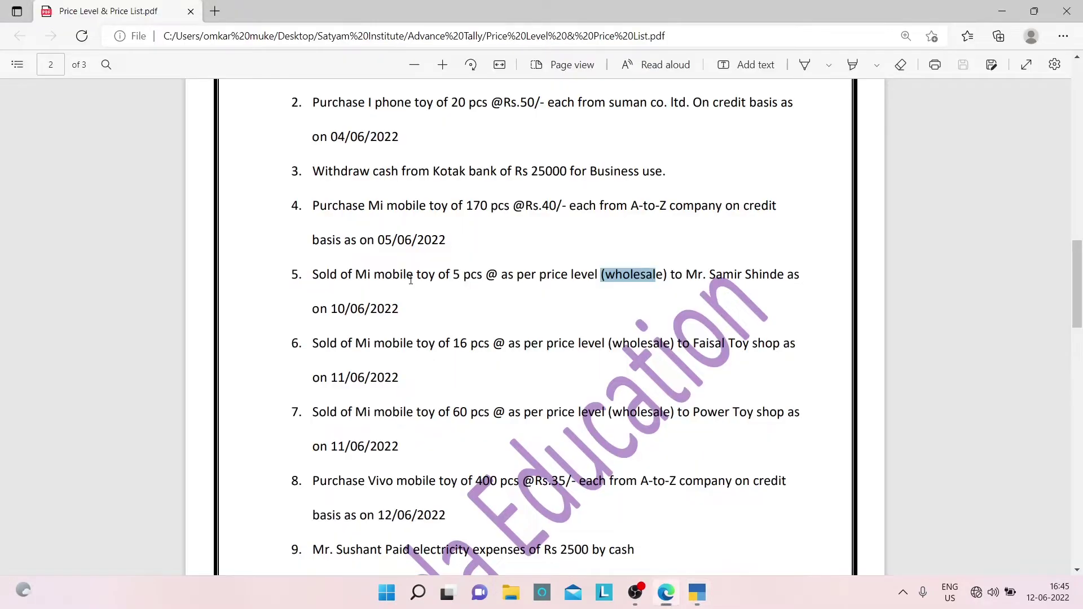
key(alt+Tab)
text(5)
key(Return)
key(Return)
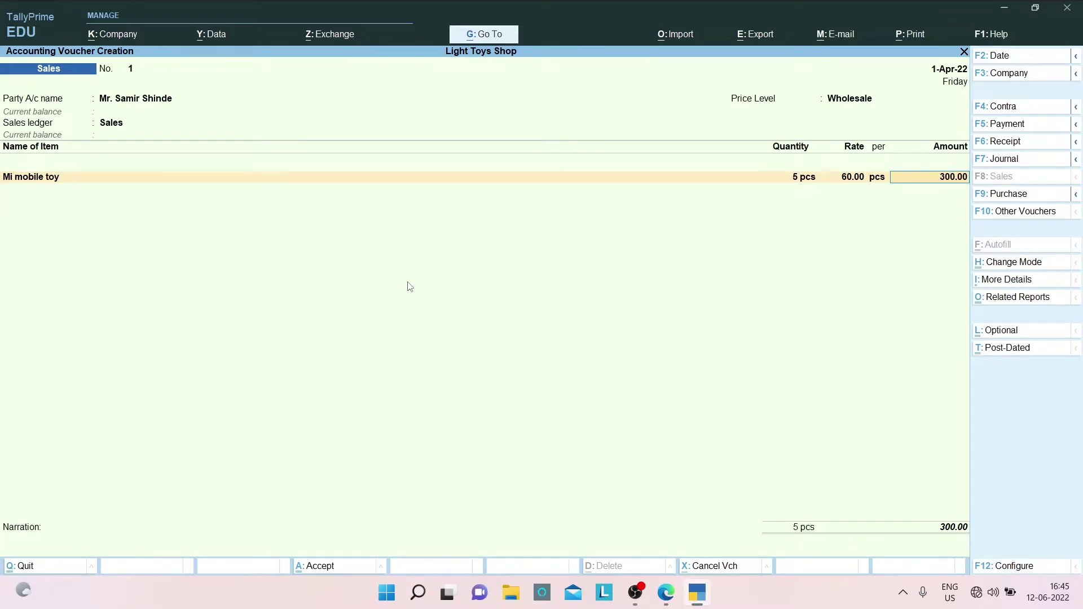
- Review the fields of the Mi mobile toy line and accept it at the price level's rate
key(BackSpace)
key(Return)
key(BackSpace)
key(Return)
key(BackSpace)
key(Return)
key(Return)
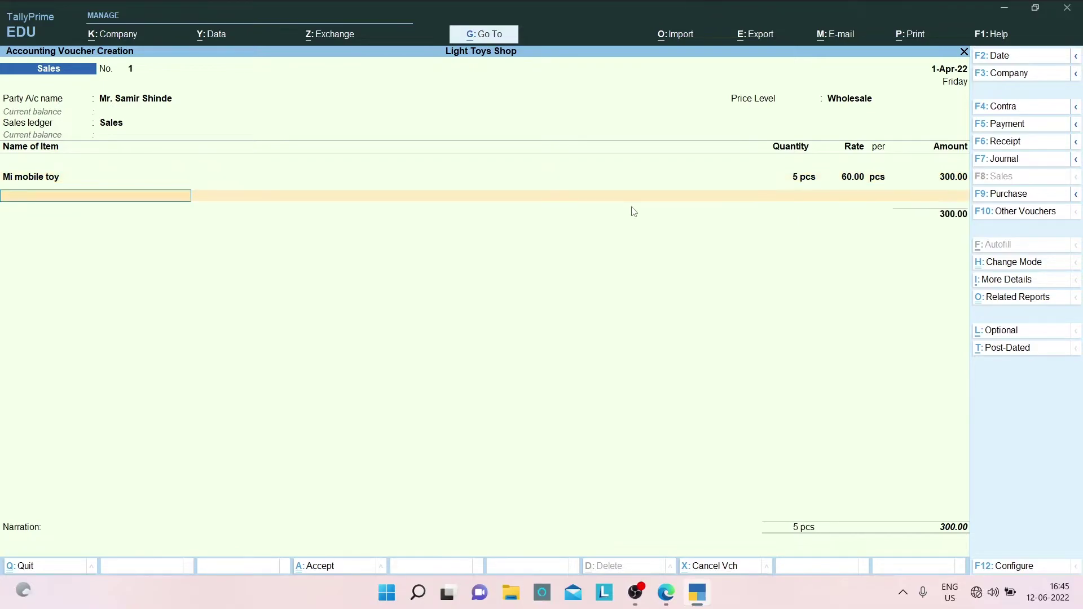
- End the item list, accept the bill-wise details for the buyer and save the first Sales voucher
key(Return)
key(Return)
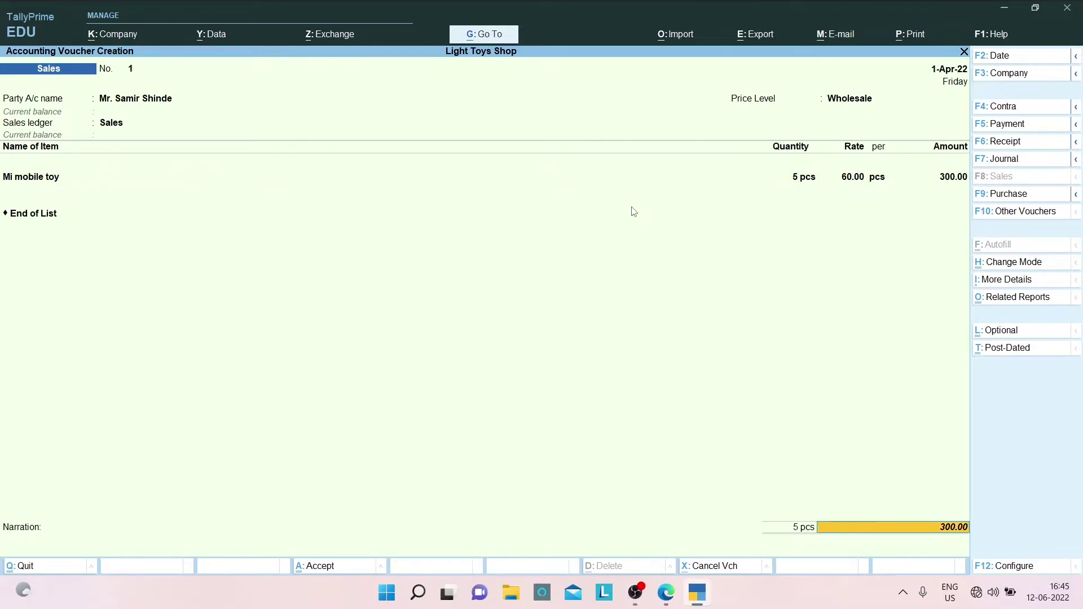
key(Return)
key(Return)
key(Return)
key(Return)
key(Return)
key(Return)
key(Return)
key(Return)
- Read the sixth transaction in the PDF, checking its item, quantity, price level and date
key(alt+Tab)
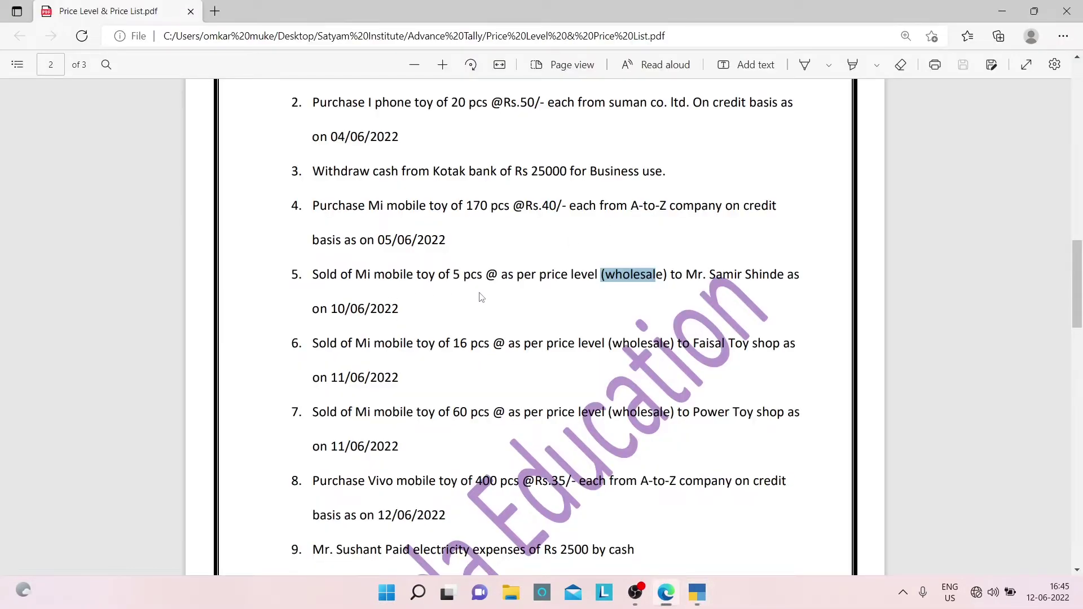
click(457, 302)
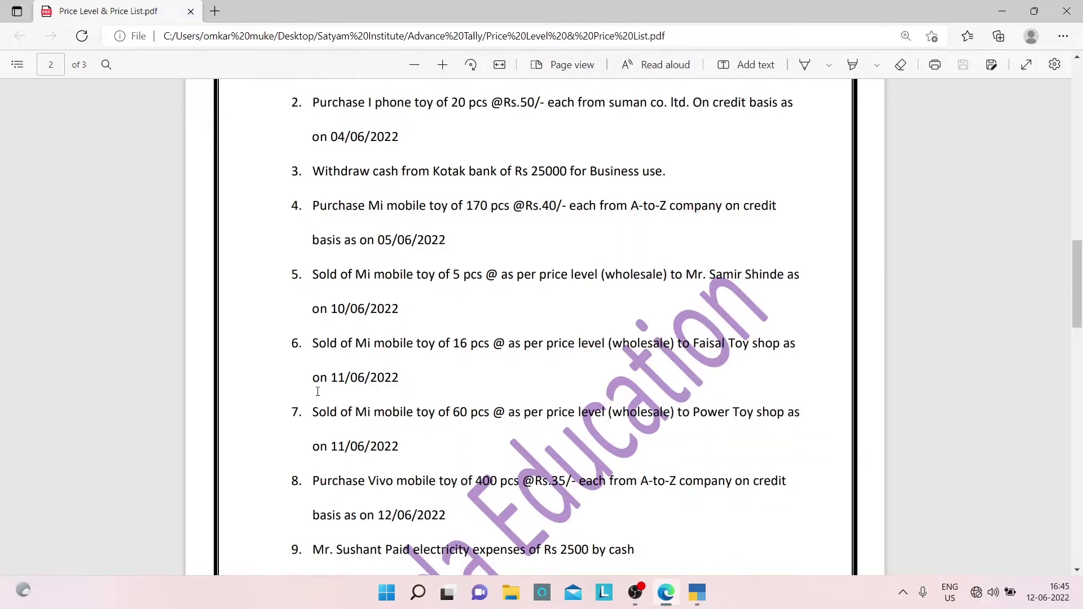
drag(306, 340, 398, 379)
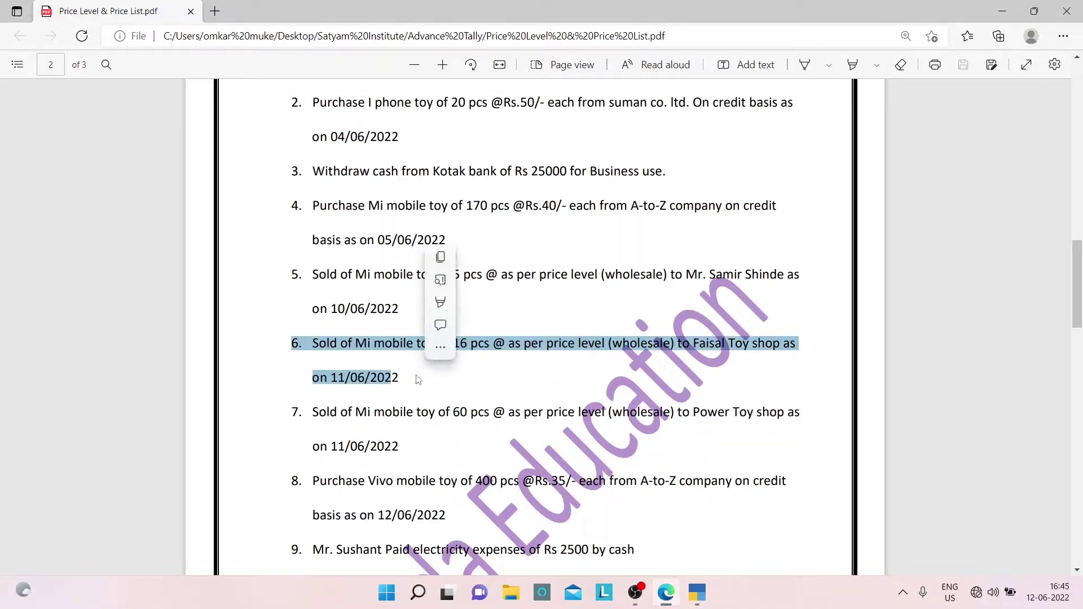
click(428, 348)
drag(357, 343, 492, 346)
click(455, 343)
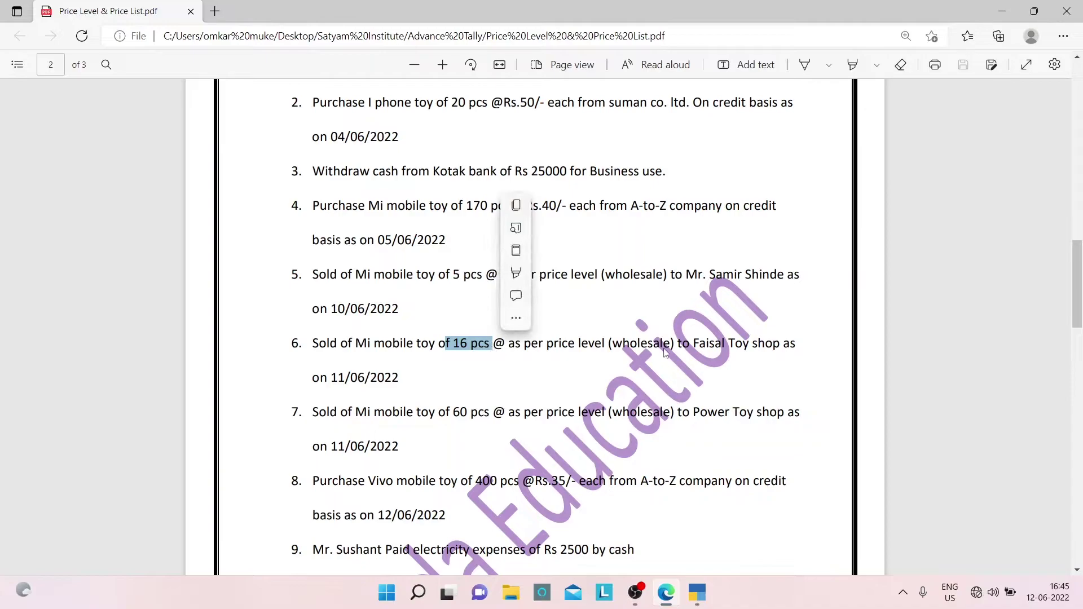
- Copy the buyer name Faisal Toy shop from the PDF and enter it as a new ledger in TallyPrime
drag(695, 343, 790, 345)
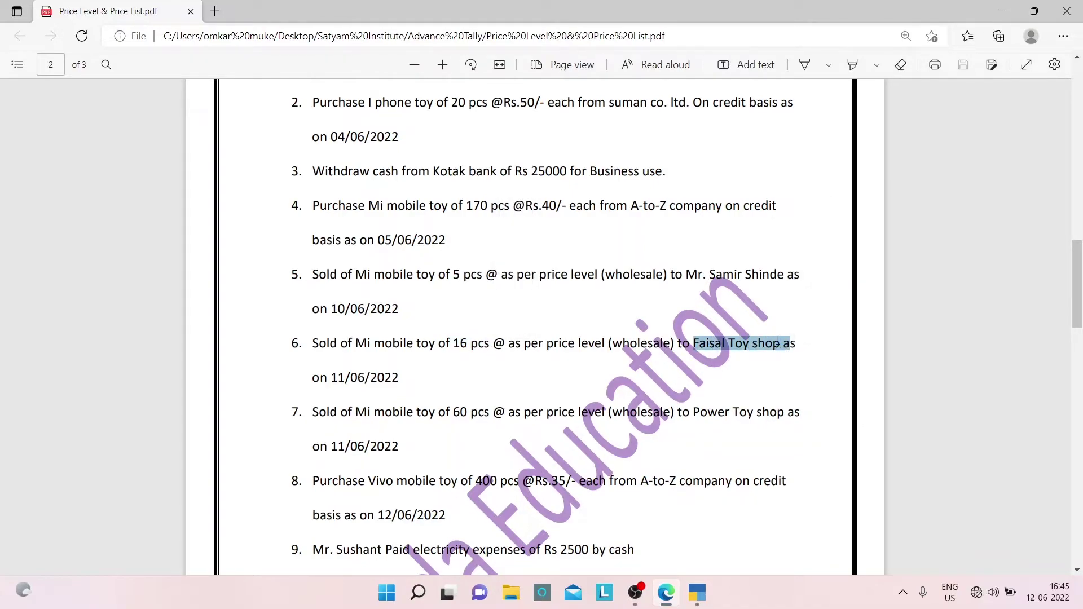
key(ctrl+c)
key(alt+Tab)
key(alt+c)
key(ctrl+alt+v)
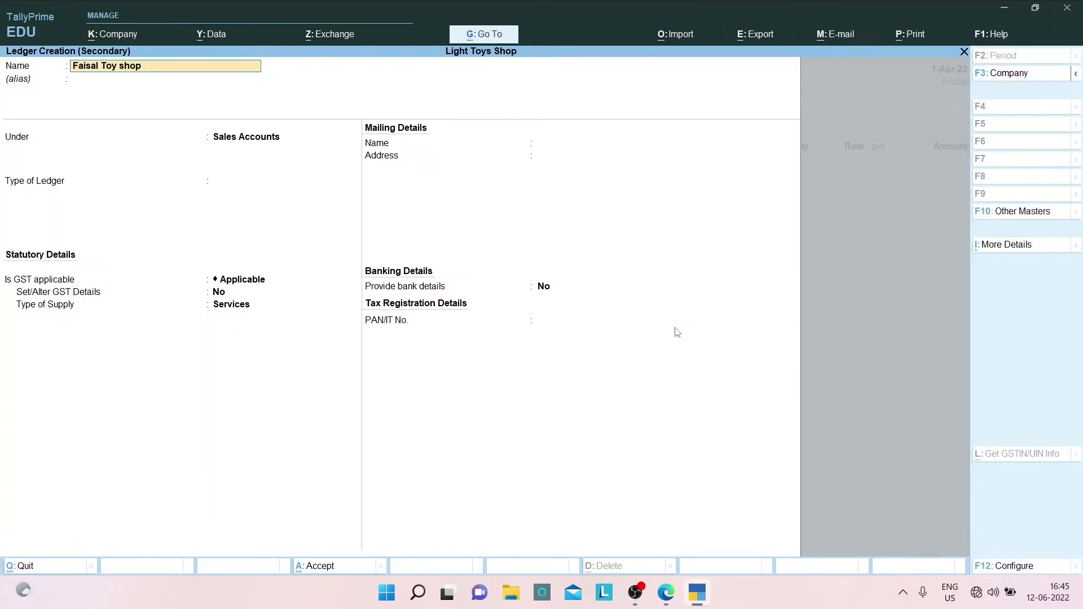
- Place the Faisal Toy shop ledger under Sundry Debtors, save it and accept the dispatch and party details
key(Return)
key(Return)
text(Si)
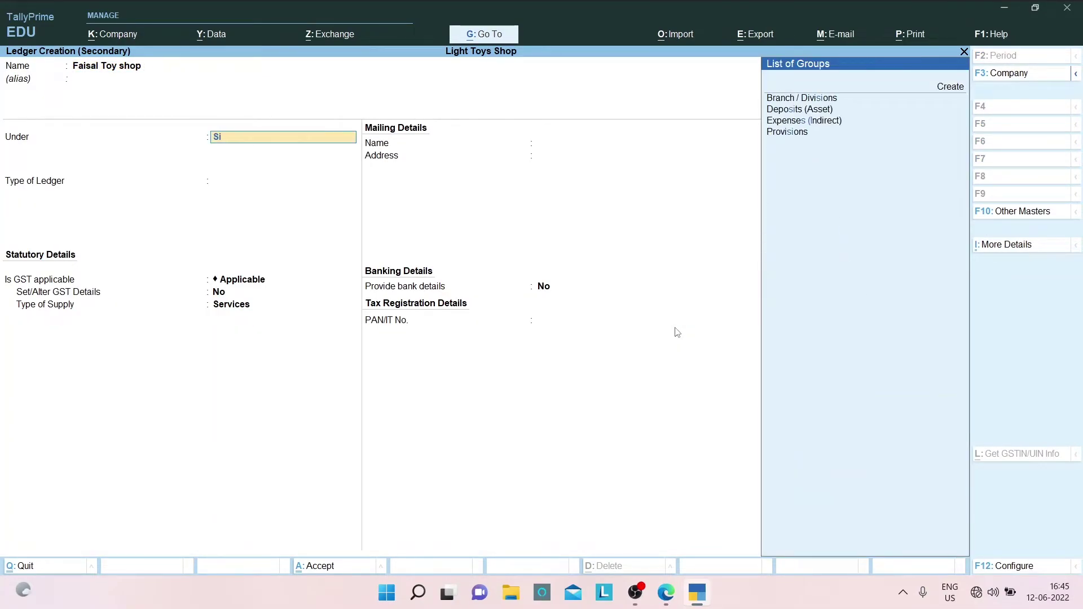
text(un)
key(Down)
key(Return)
key(Return)
key(Return)
key(ctrl+a)
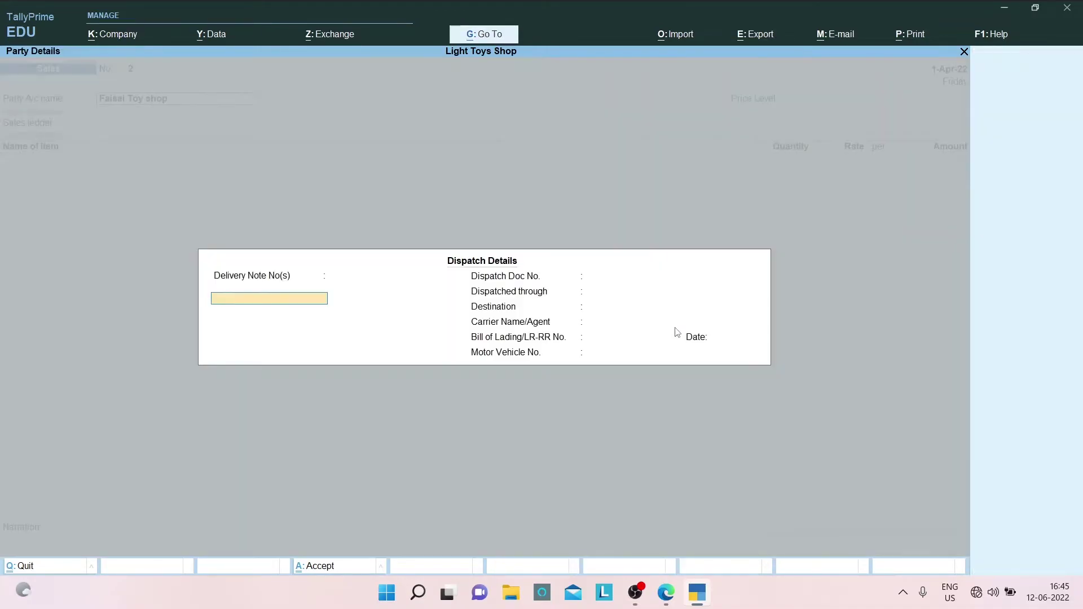
key(ctrl+a)
key(ctrl+a)
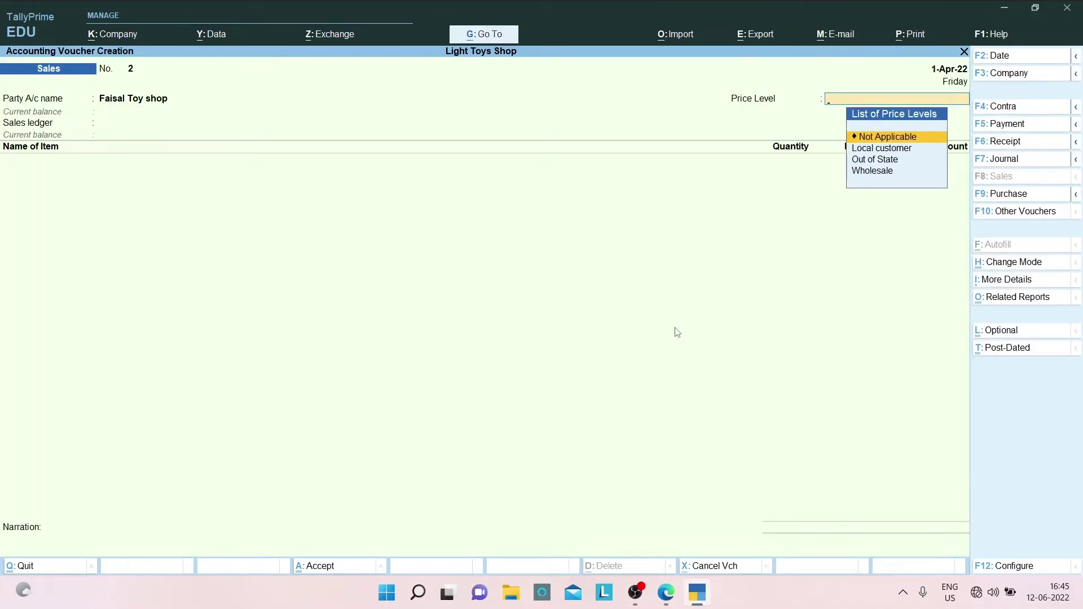
- Set the second Sales voucher's price level to Wholesale and its sales ledger to Sales
key(Down)
key(Down)
key(Down)
key(Return)
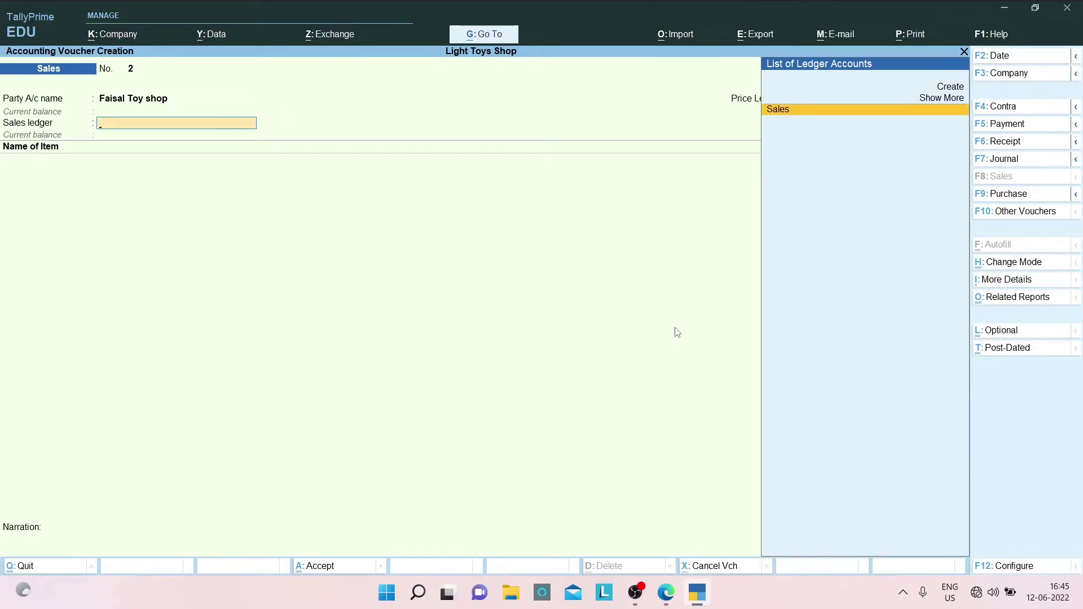
key(Return)
- Add 16 pcs of Mi mobile toy at the price level's rate and end the item list to reach the bill-wise details
text(M)
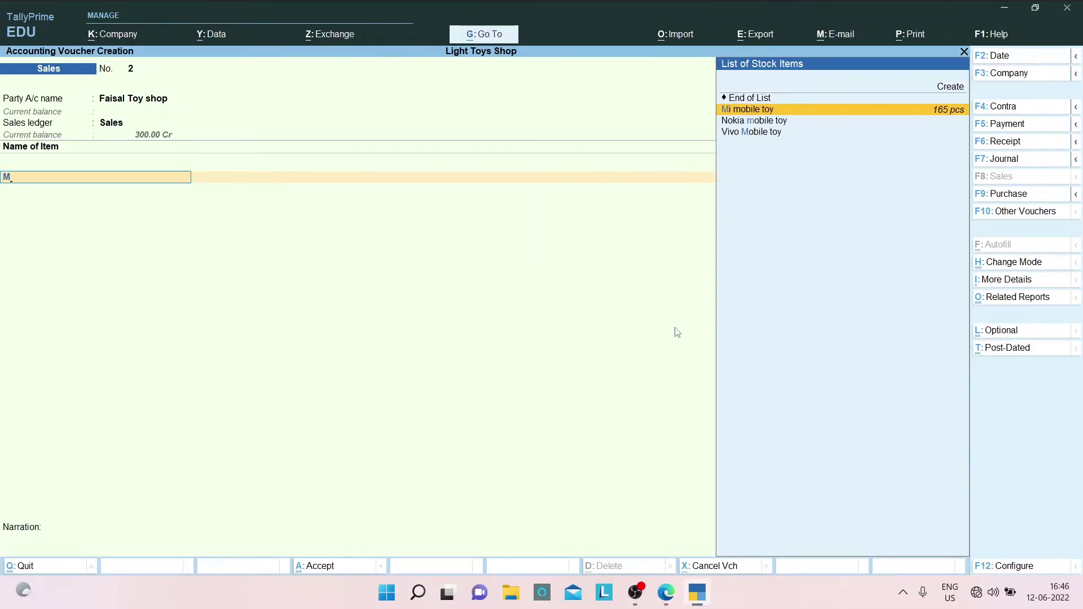
key(Return)
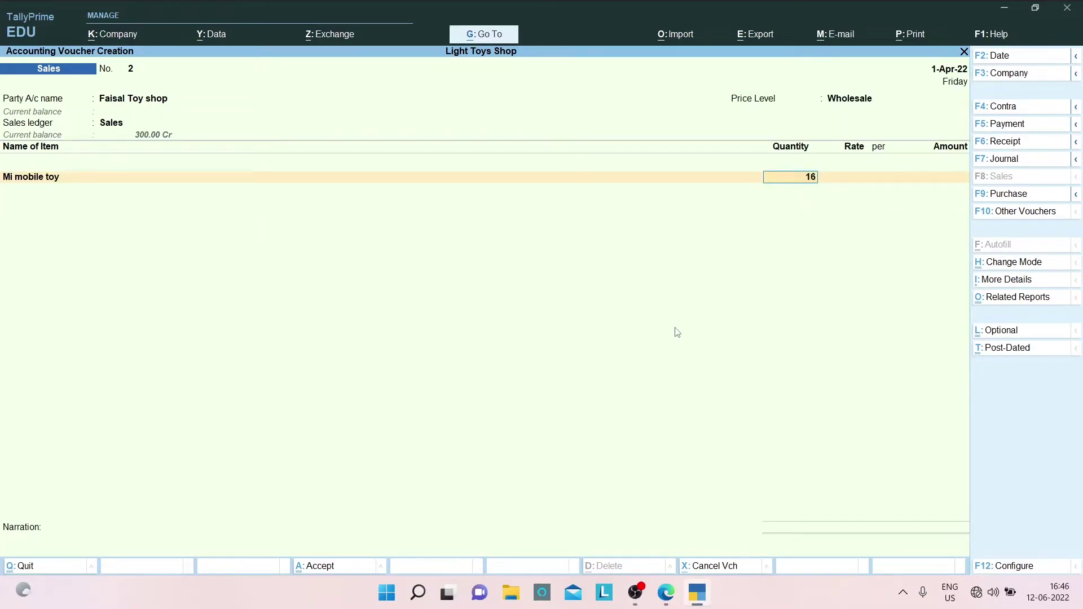
key(Return)
key(Return)
key(Return)
key(Return)
key(Return)
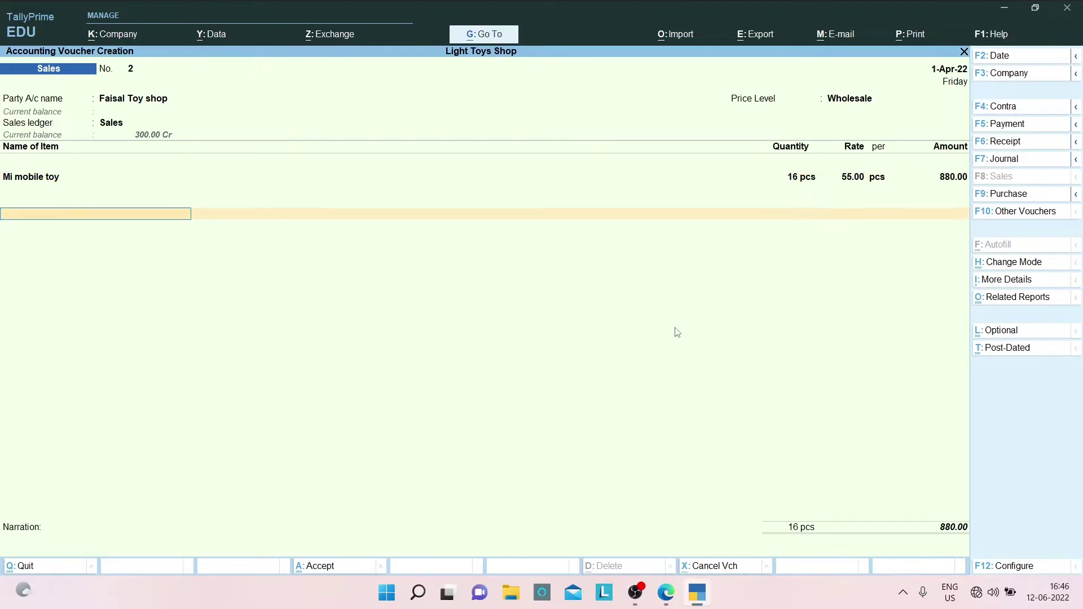
key(alt)
key(Return)
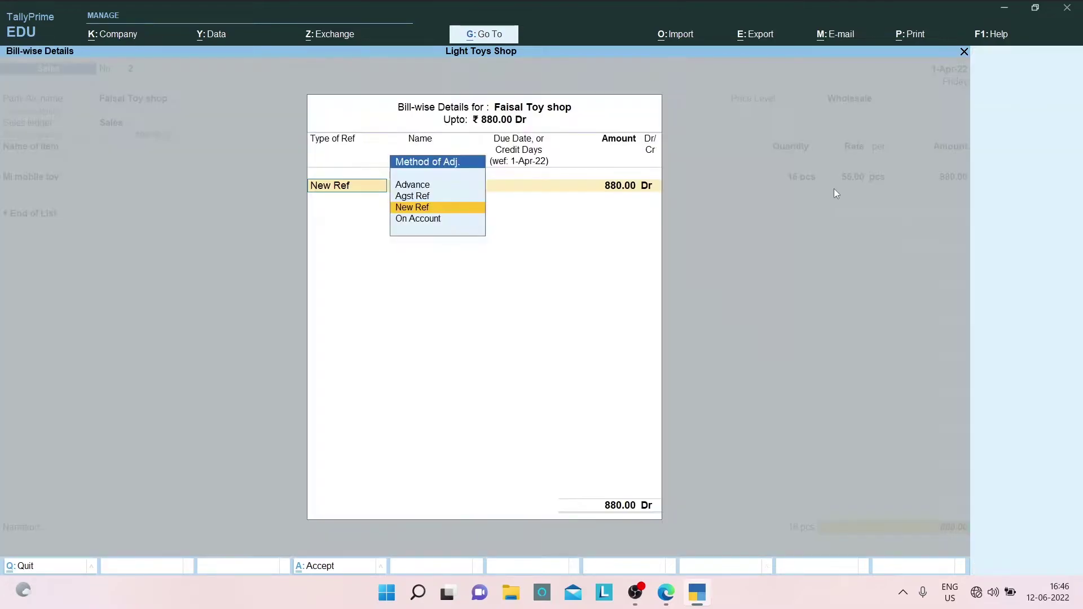
- Accept the Faisal Toy shop bill as a New Ref and save the second Sales voucher
key(Return)
key(Return)
key(Return)
key(Return)
- Switch to the exercise PDF, review transaction 7 and copy its buyer name, Power Toy shop
key(alt+Tab)
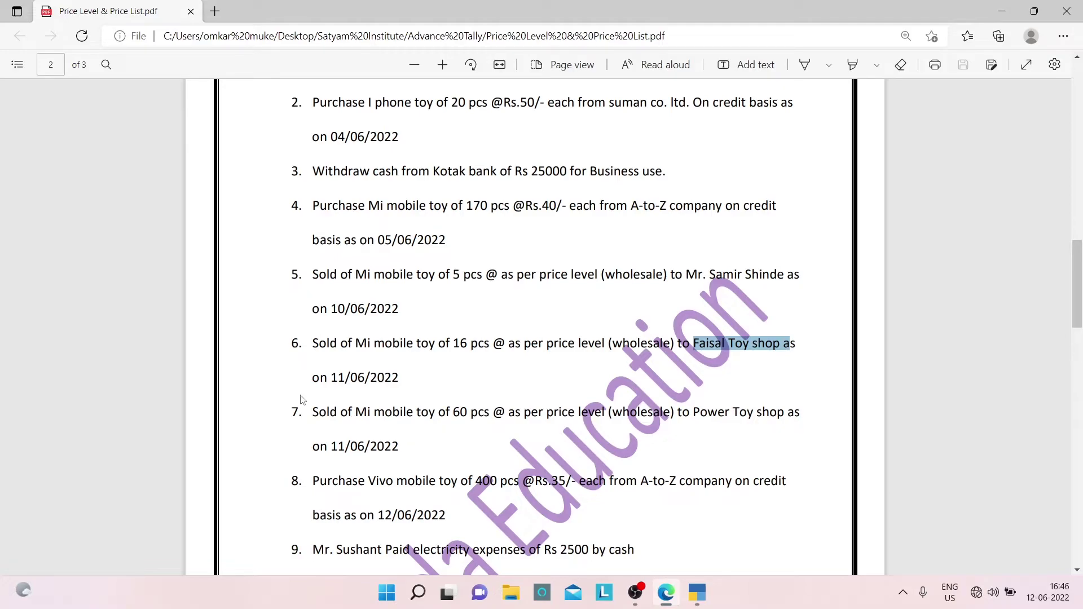
scroll(1078, 333, down, 4)
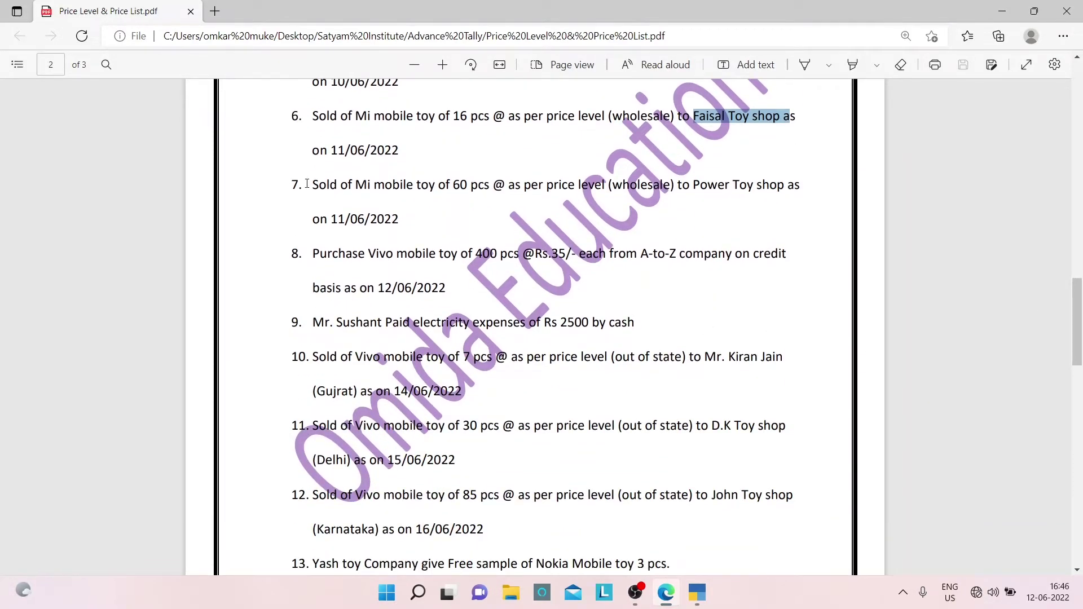
drag(360, 182, 441, 190)
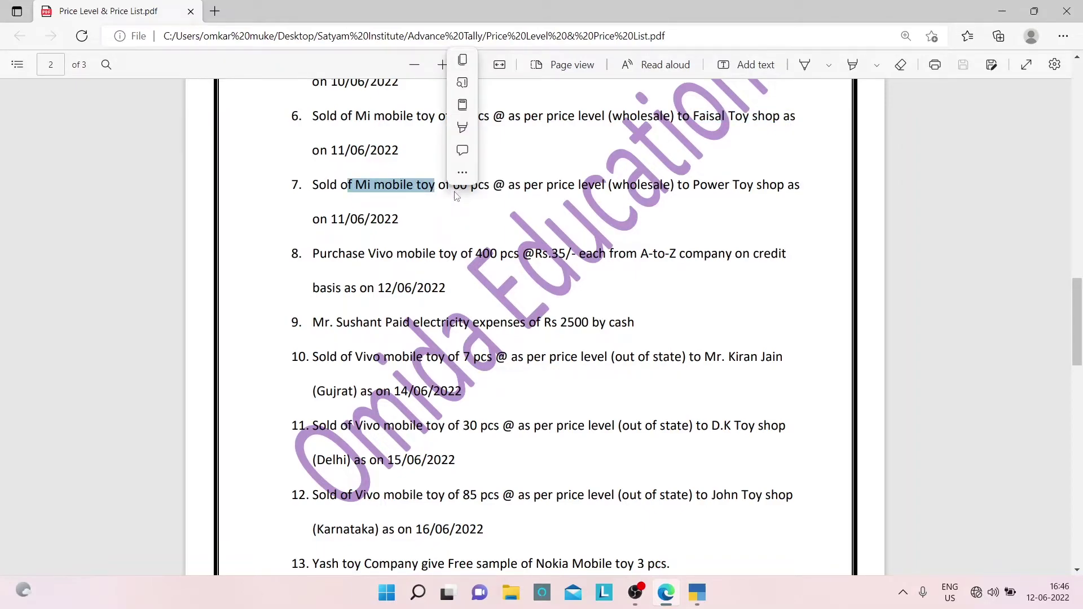
click(485, 201)
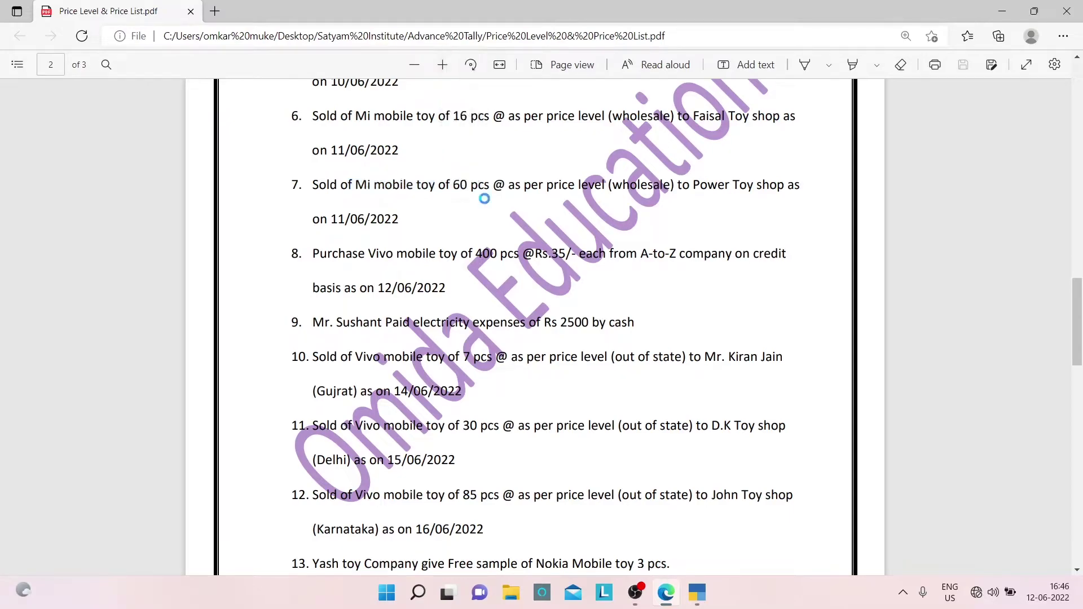
drag(450, 185, 489, 188)
drag(682, 185, 783, 197)
key(ctrl+c)
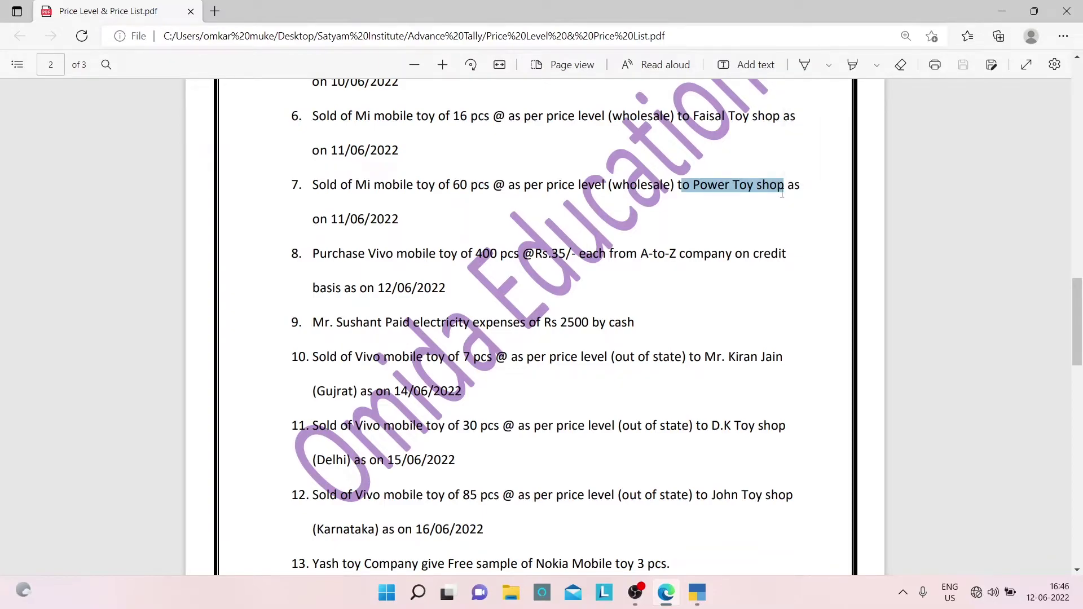
- Create a new party ledger in TallyPrime from the Sales voucher and name it power toy shop
key(alt+Tab)
key(alt+c)
key(ctrl+v)
key(Return)
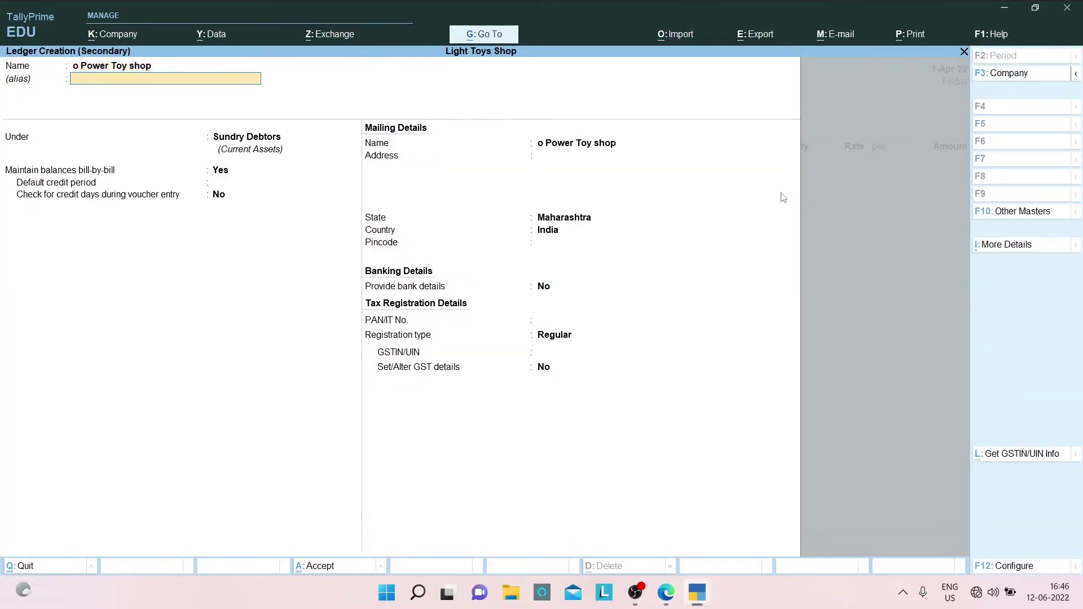
key(Return)
key(BackSpace)
key(BackSpace)
key(BackSpace)
text(powe)
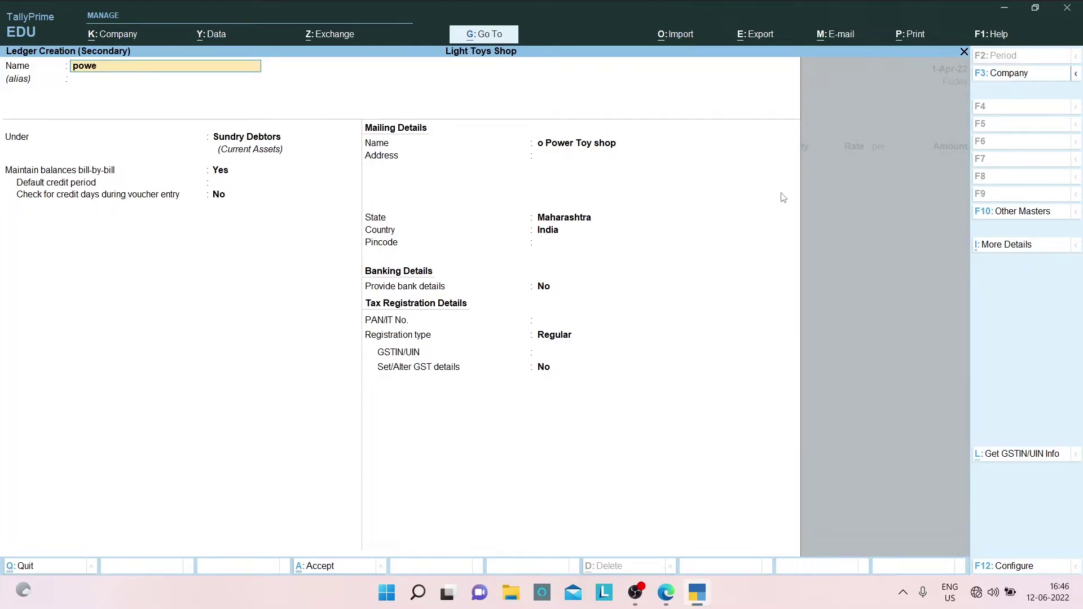
text(r toy shop)
- Save the power toy shop ledger and accept the Sales voucher's dispatch and party details
key(Return)
key(Return)
key(ctrl+a)
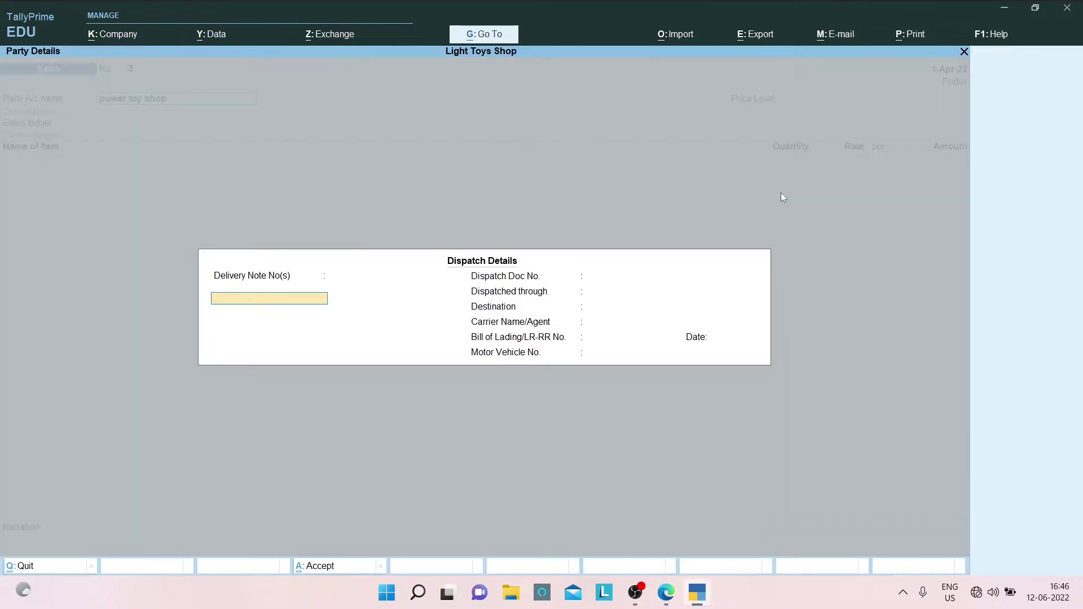
key(ctrl+a)
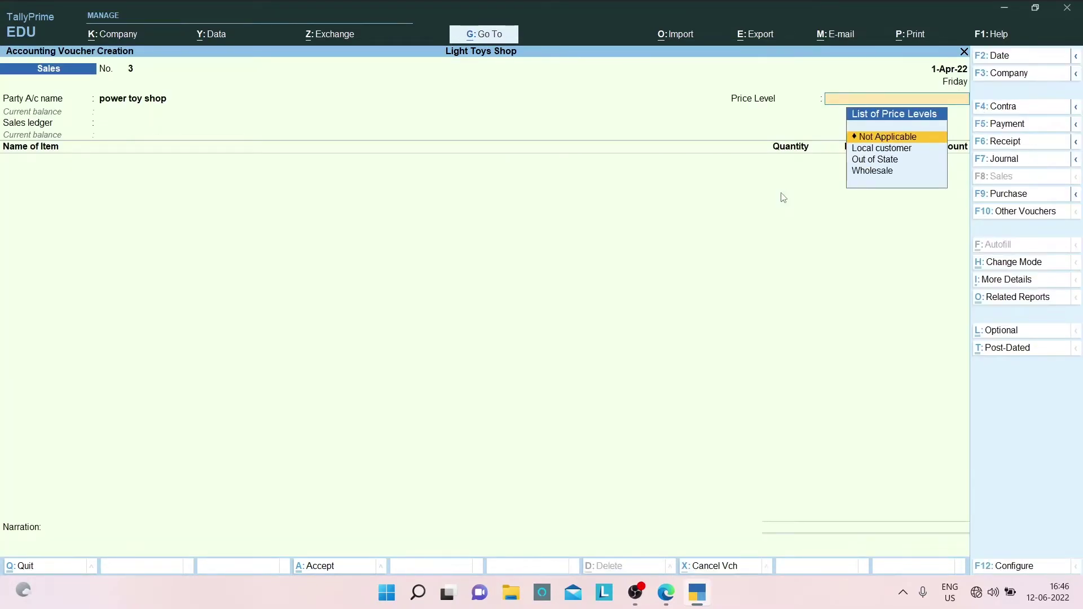
- Set the third Sales voucher's price level to Wholesale and its sales ledger to Sales
key(Down)
key(Down)
key(Down)
key(Return)
key(Return)
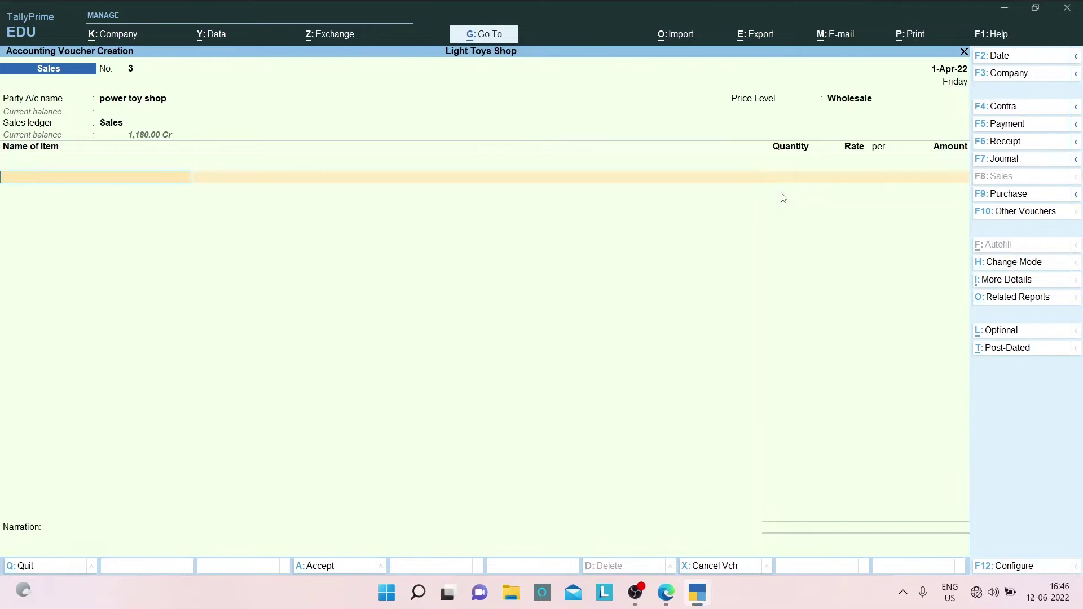
- Add 60 pcs of Mi mobile toy at the price level's rate, checking the quantity in the PDF
key(Return)
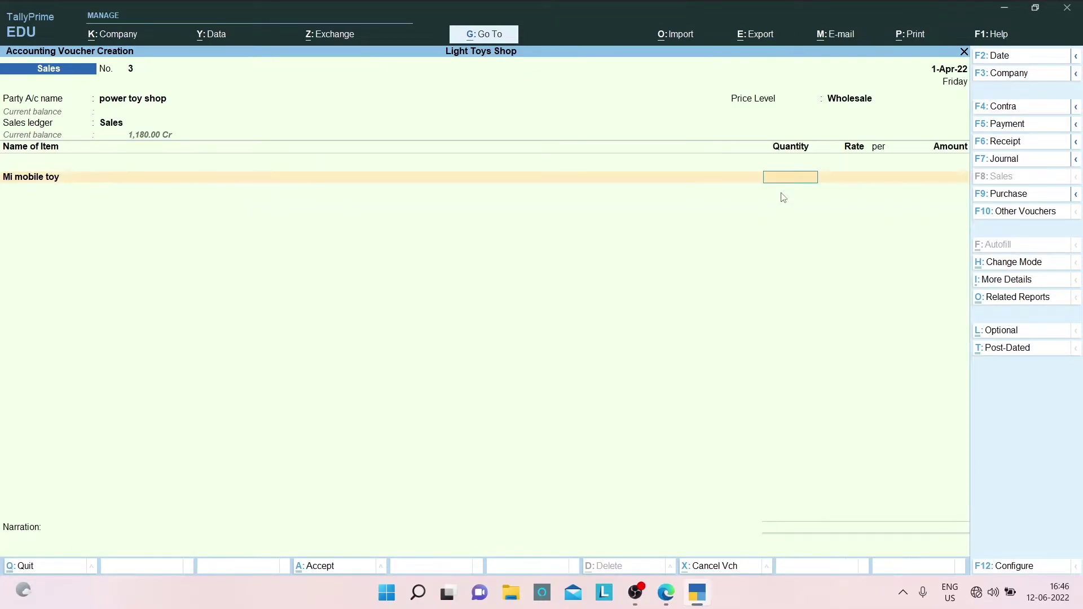
key(alt+Tab)
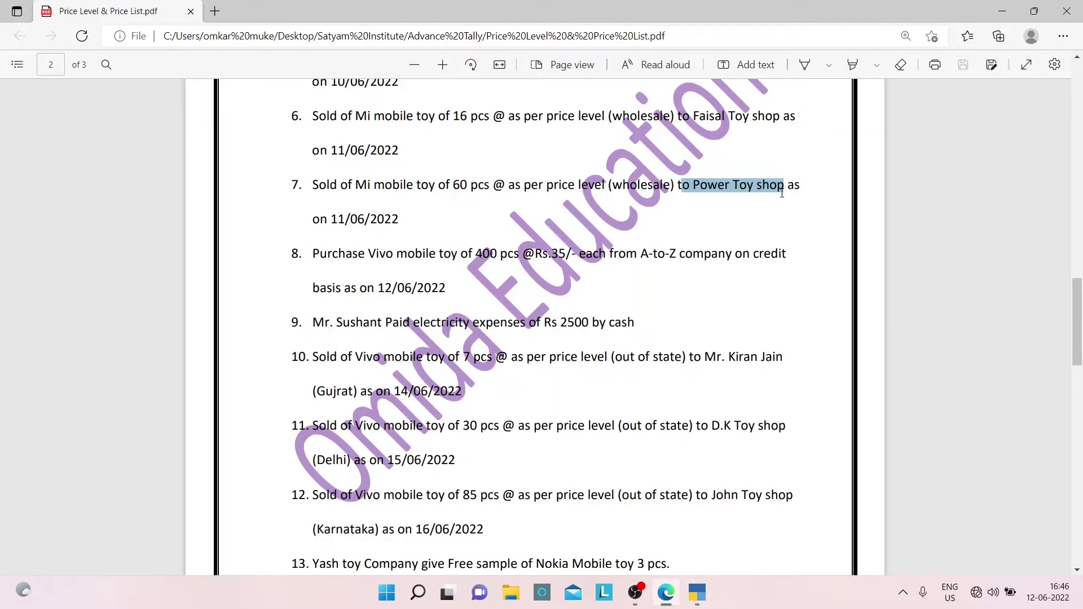
key(alt+Tab)
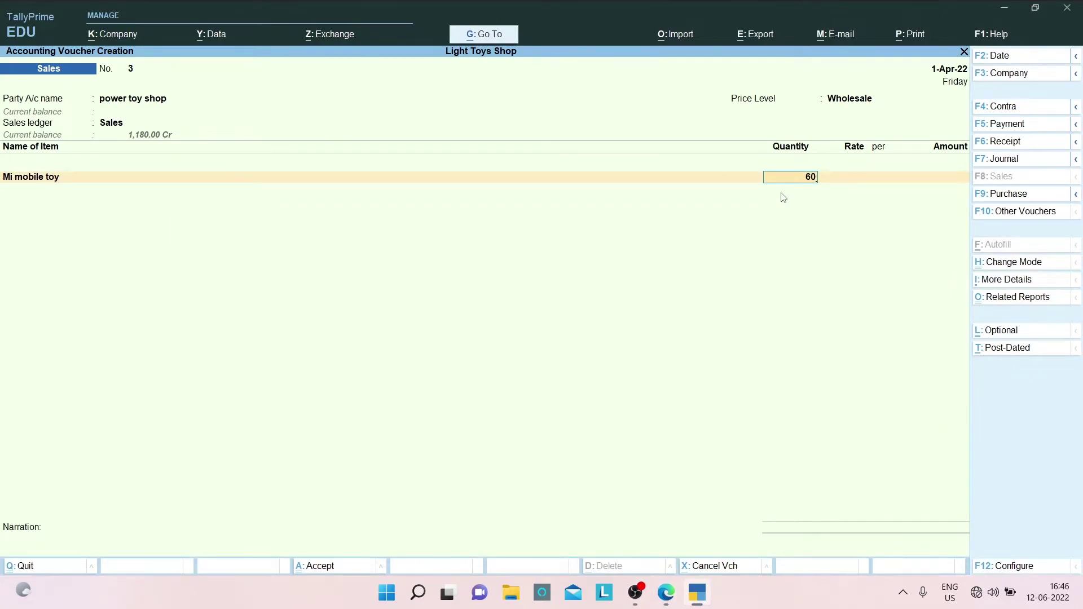
text(60)
key(Return)
key(Return)
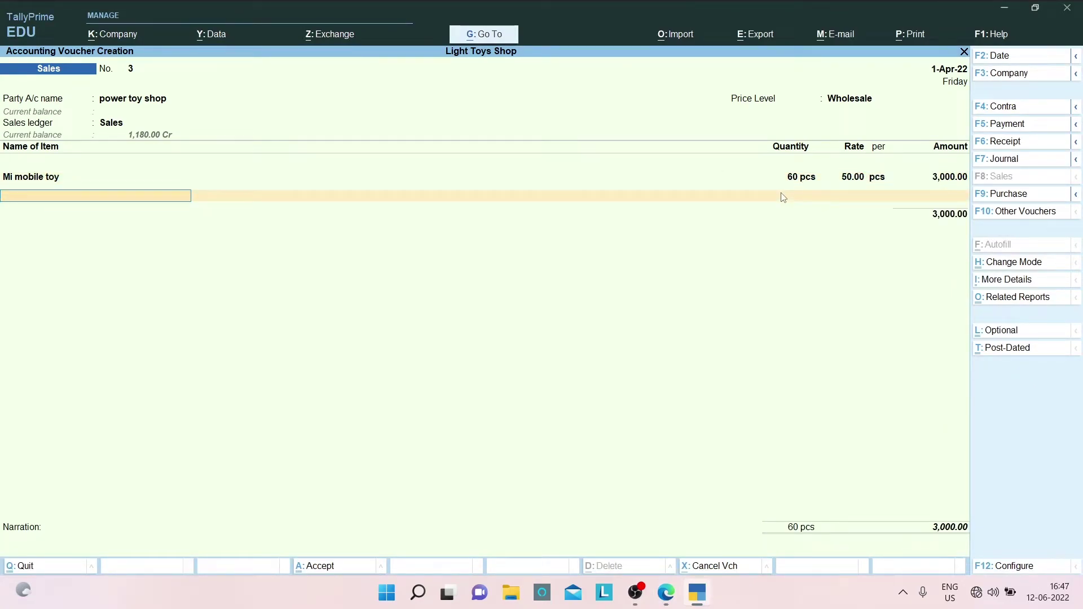
- End the item list, accept the bill-wise details for power toy shop and save the third Sales voucher
key(Return)
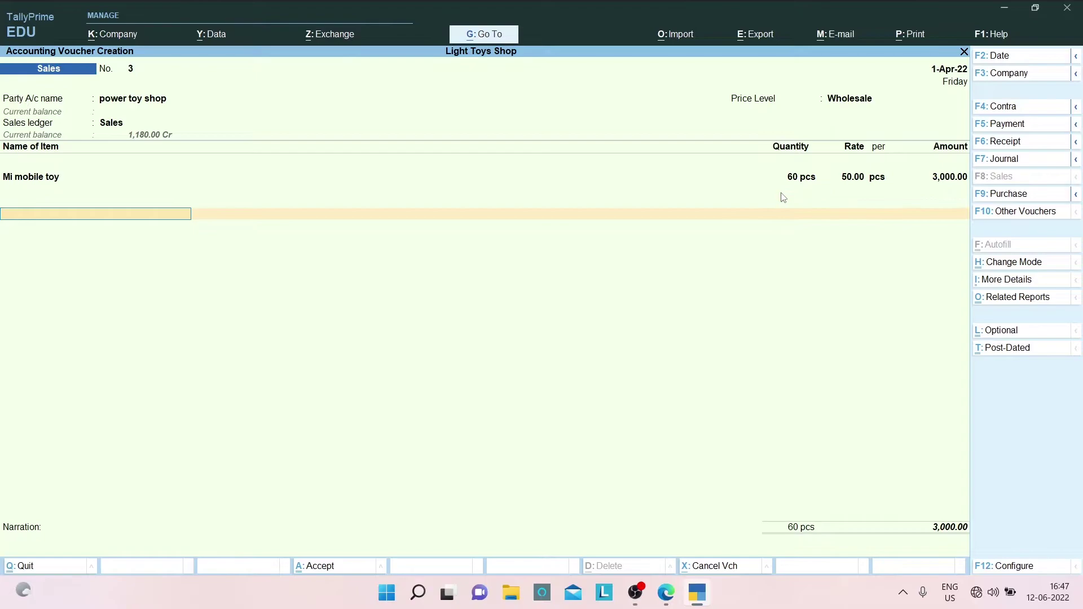
key(Return)
key(Return)
key(Return)
key(Return)
- Review the electricity expense in transaction 9 of the PDF and open a Payment voucher in TallyPrime
key(alt+Tab)
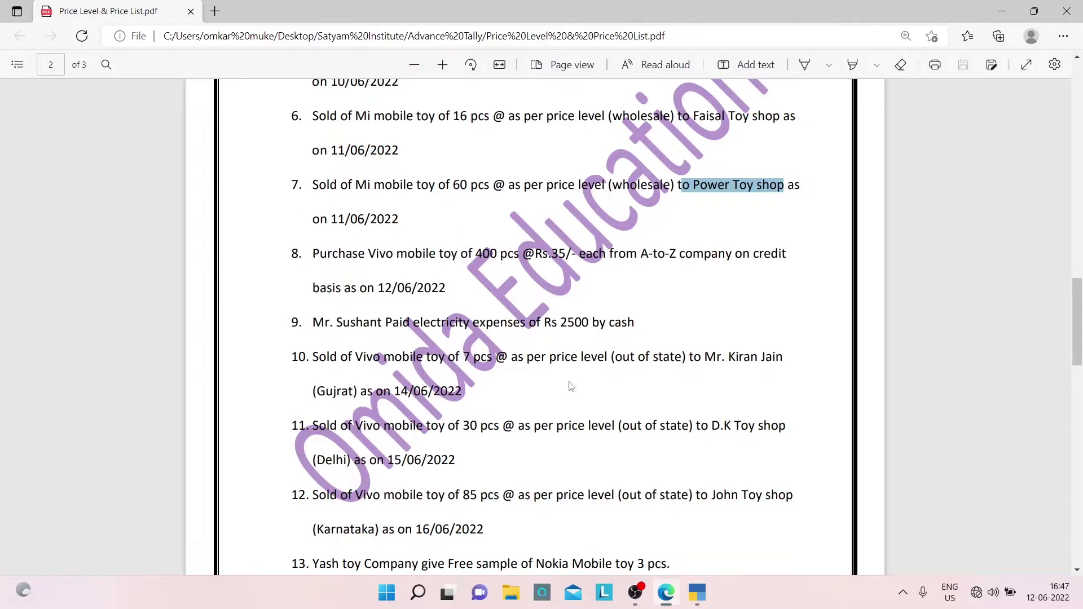
scroll(1080, 351, down, 3)
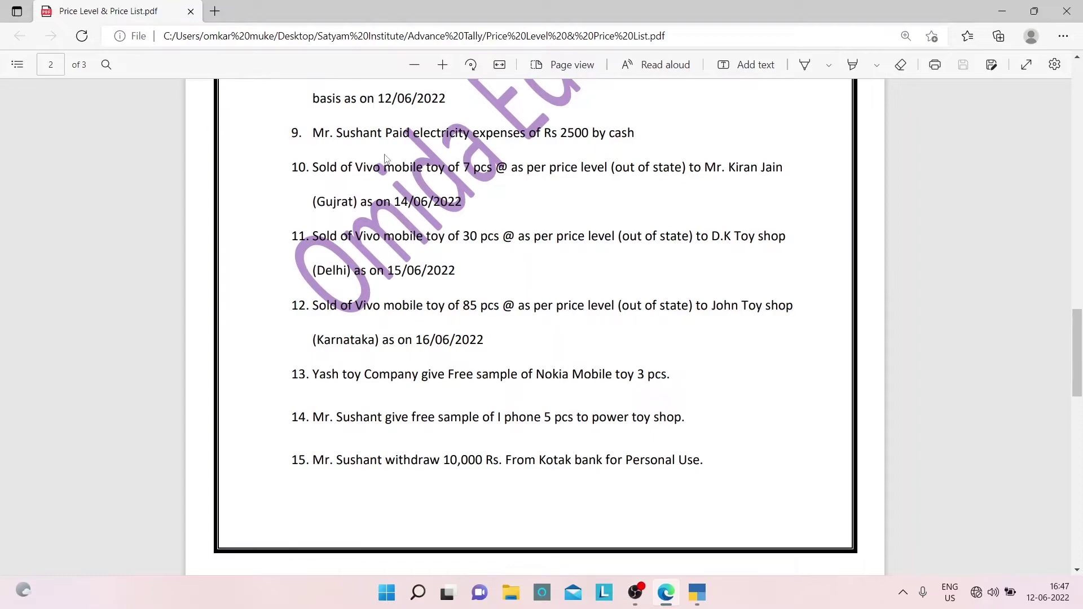
drag(313, 133, 644, 146)
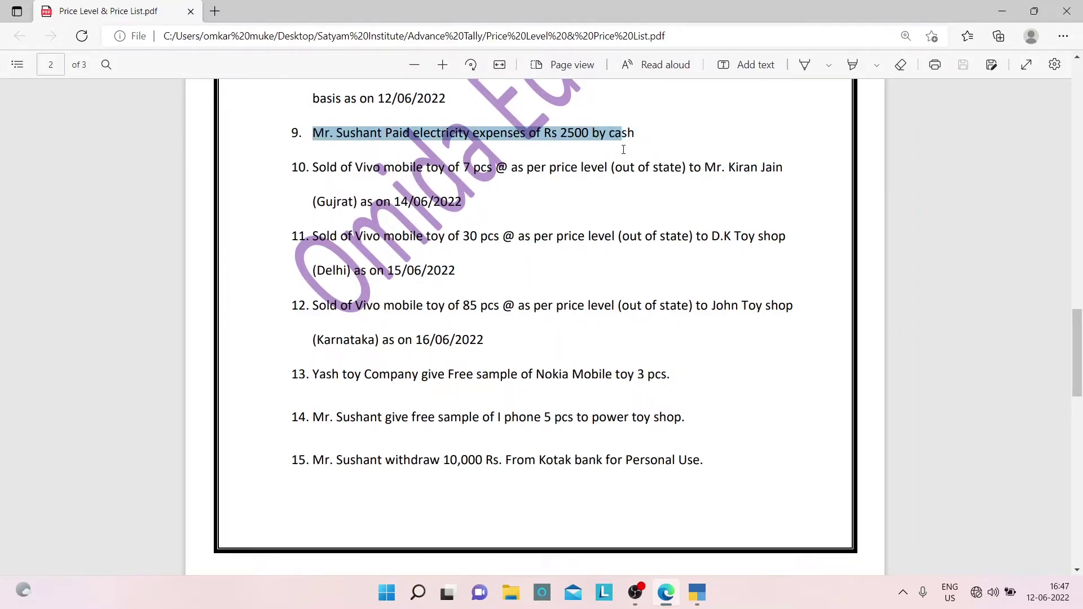
click(454, 153)
key(alt+Tab)
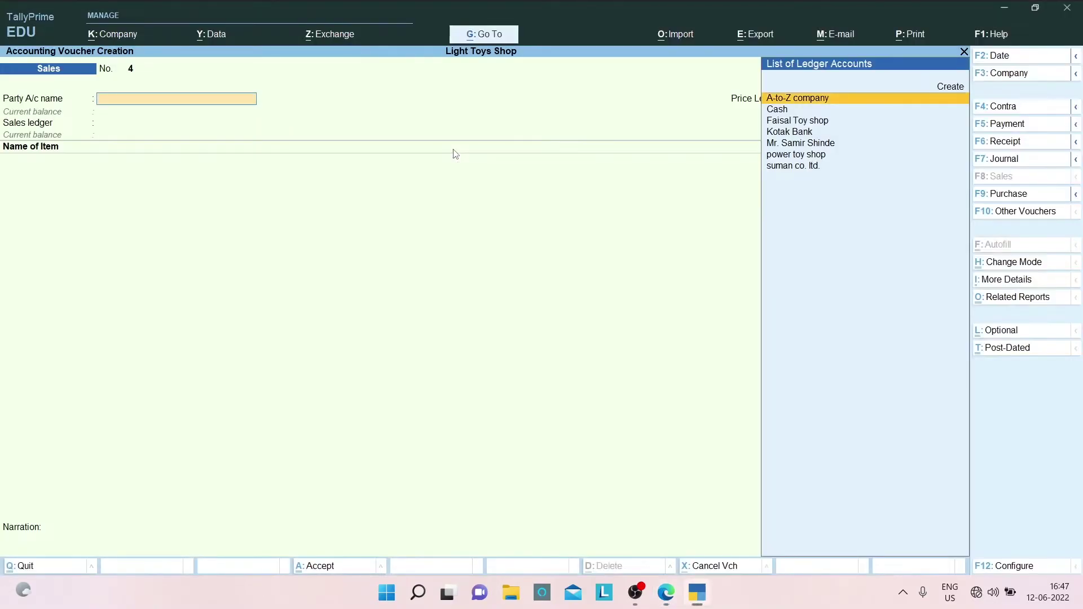
click(1005, 128)
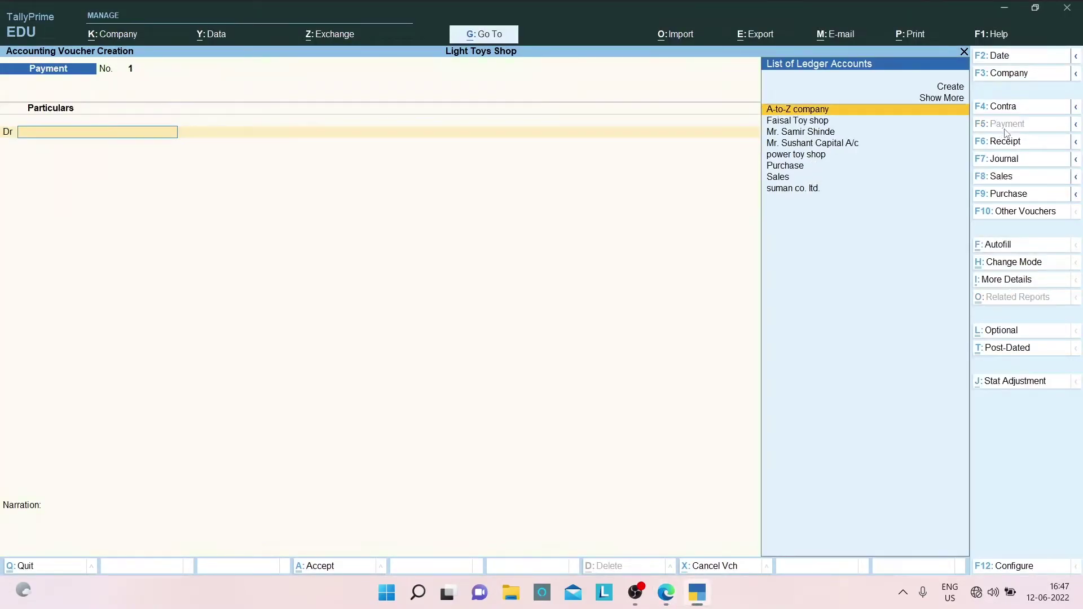
- Create a ledger named Electricity Exo under Indirect Expenses from the Payment voucher
key(alt+c)
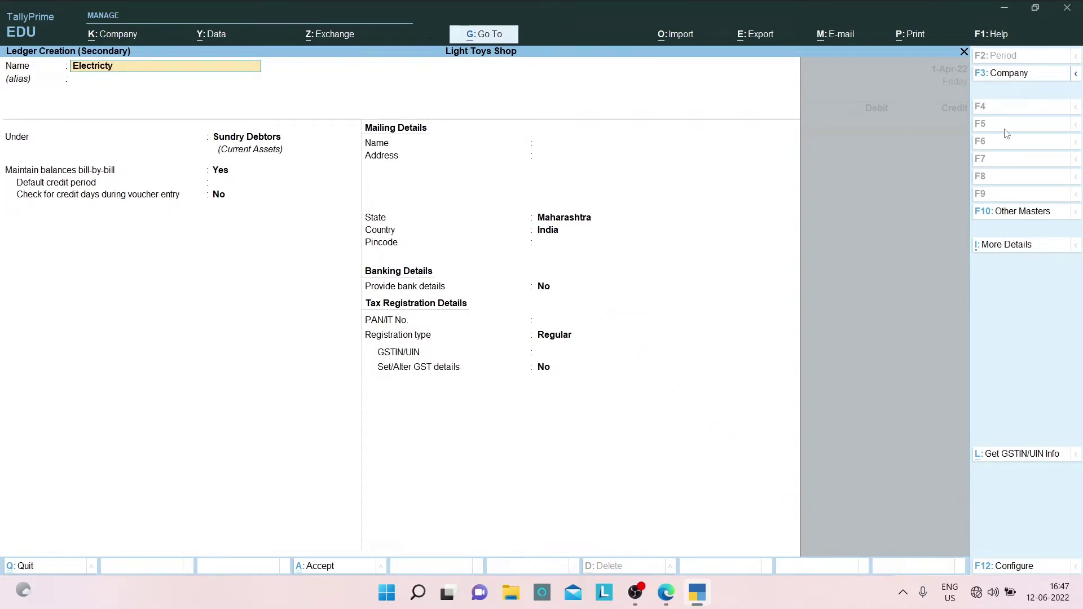
key(BackSpace)
key(BackSpace)
text(Exo)
key(Return)
text(In)
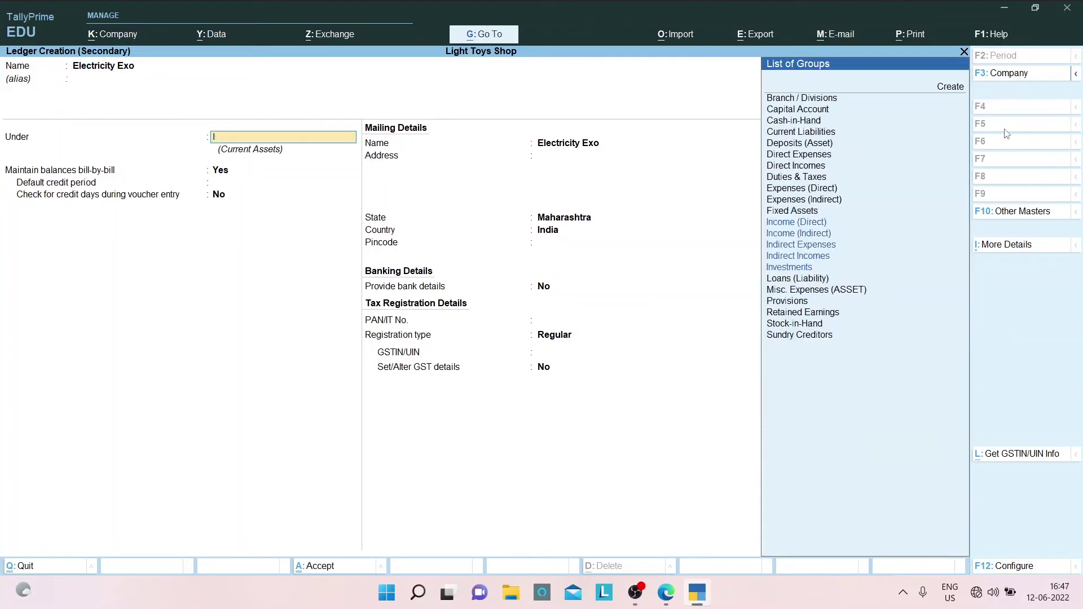
text(d)
key(Return)
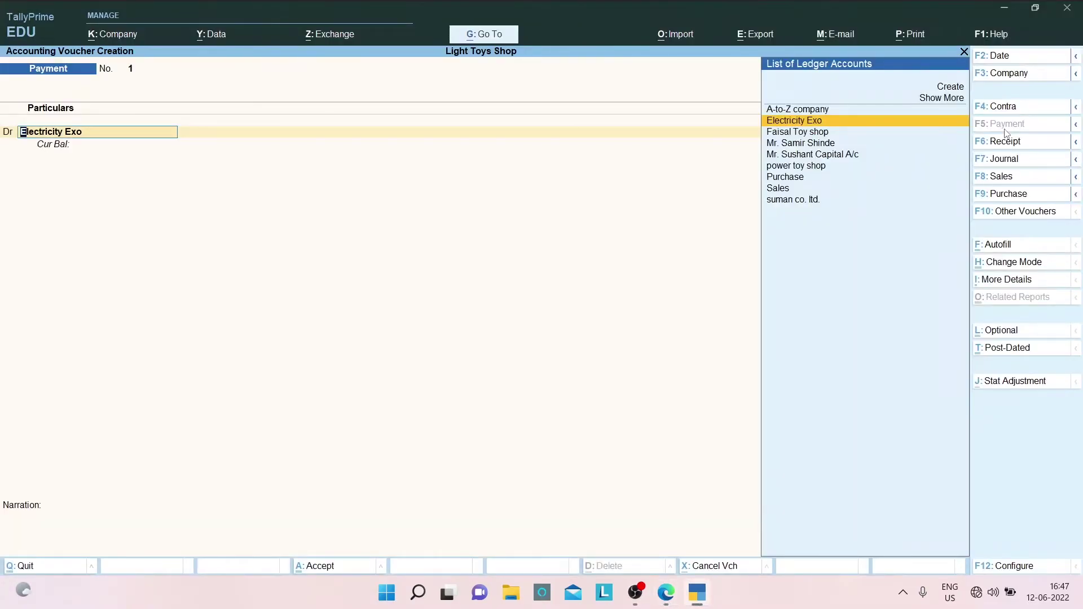
- Correct the ledger's name to Electricity Exp and debit it 2500, checking the amount in the PDF
key(Down)
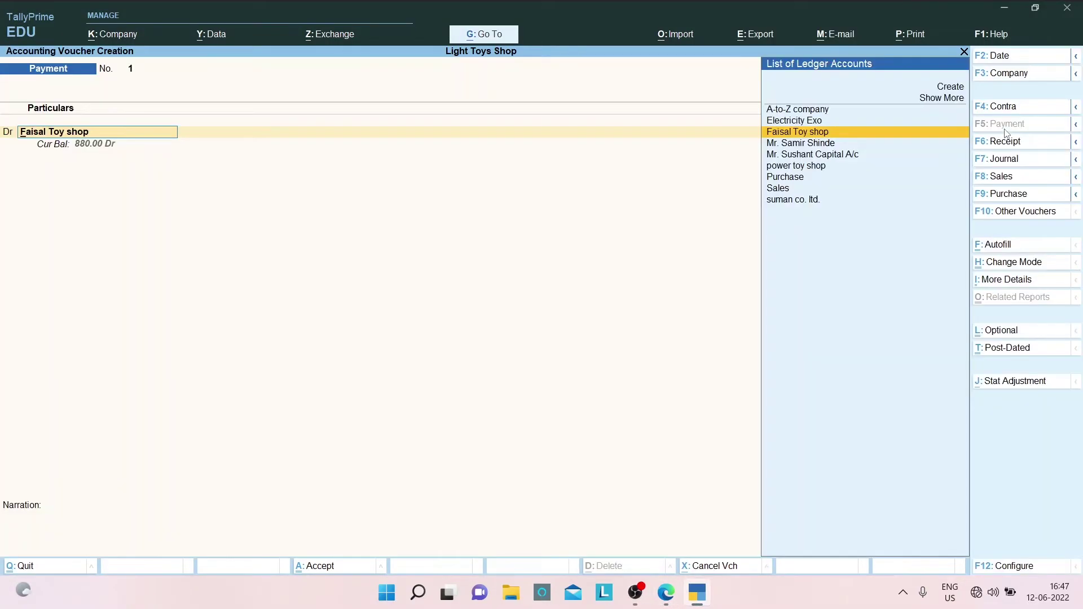
key(ctrl+Return)
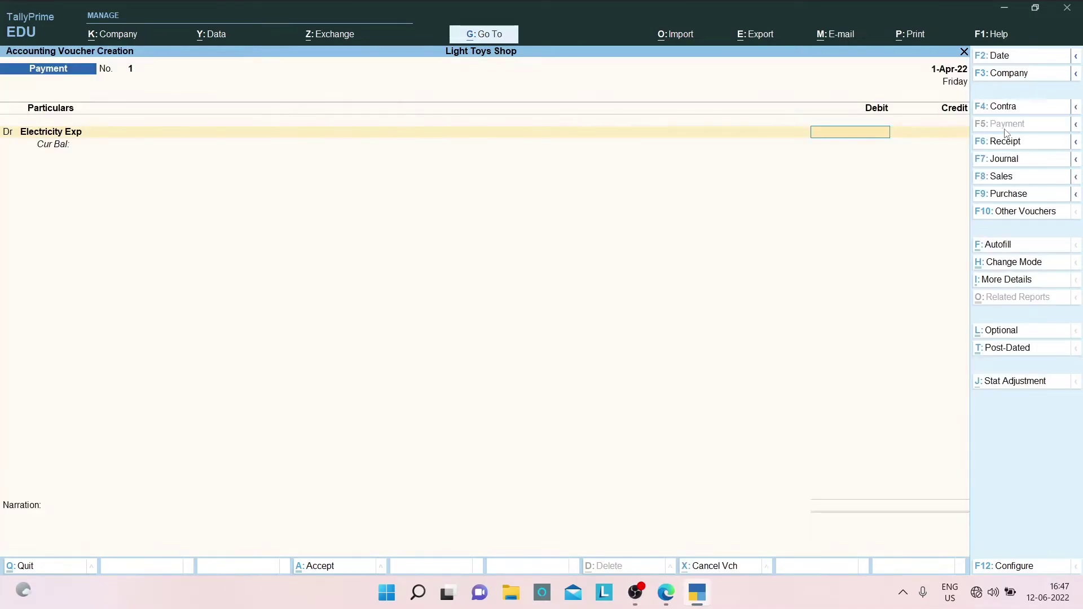
key(alt+Tab)
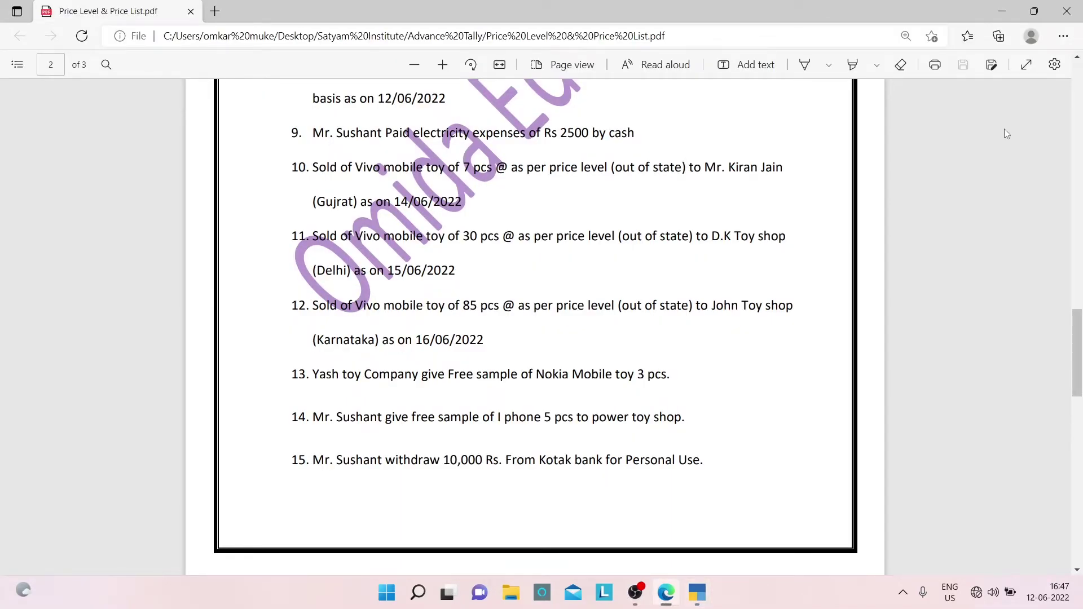
key(alt+Tab)
text(2500)
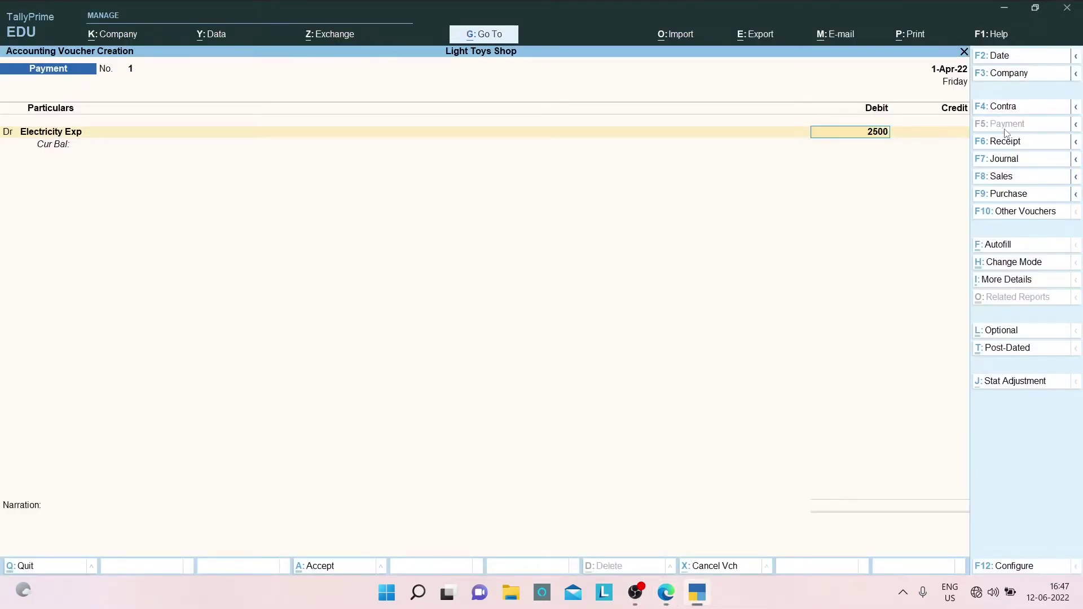
- Credit Cash with the full amount and save the Payment voucher without a narration
key(Return)
key(Down)
key(Return)
key(Return)
key(Return)
key(Escape)
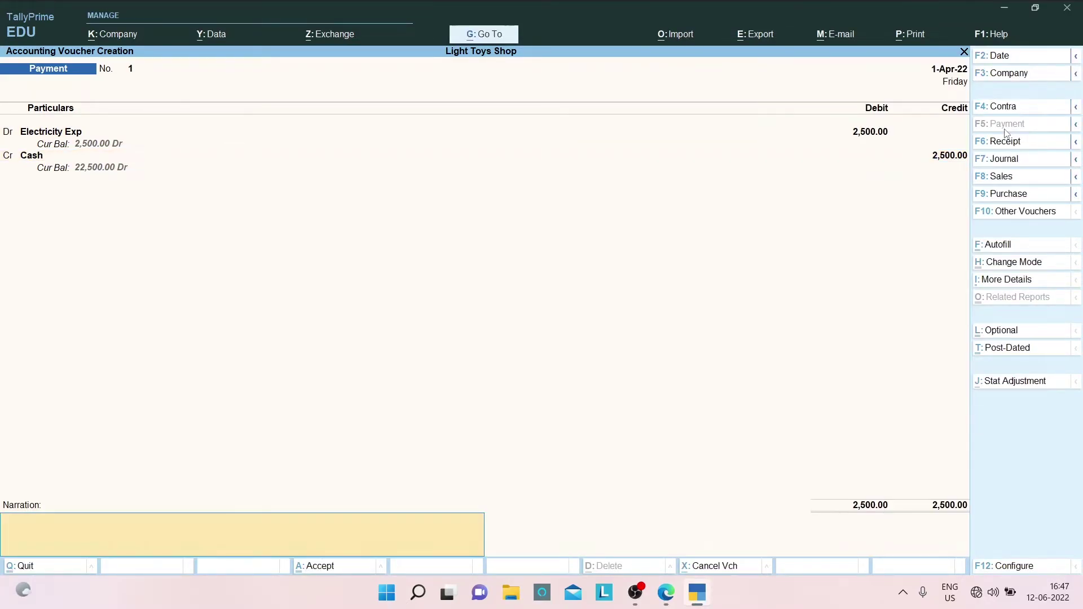
key(alt+Tab)
key(alt+Tab)
key(Return)
key(Return)
- Review the item and price level of transaction 10 in the PDF and open a new Sales voucher in TallyPrime
key(alt+Tab)
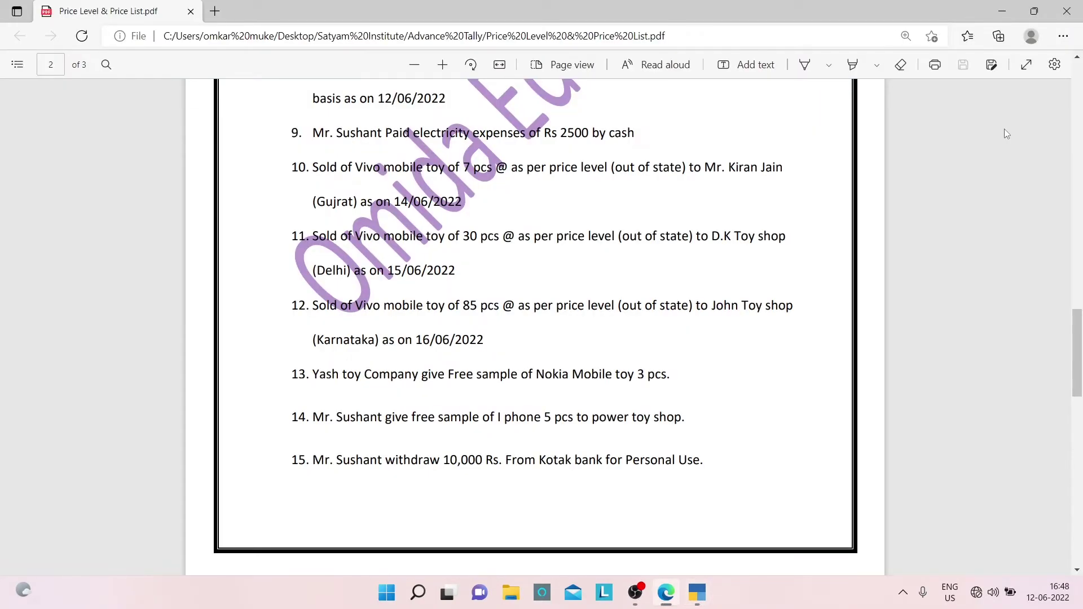
key(alt+Tab)
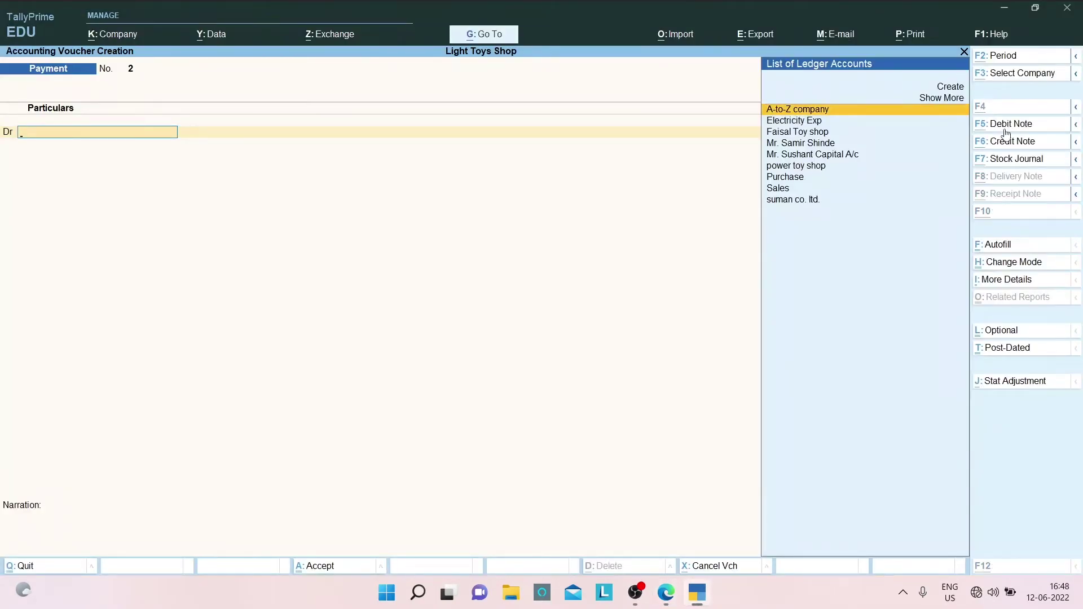
key(alt+Tab)
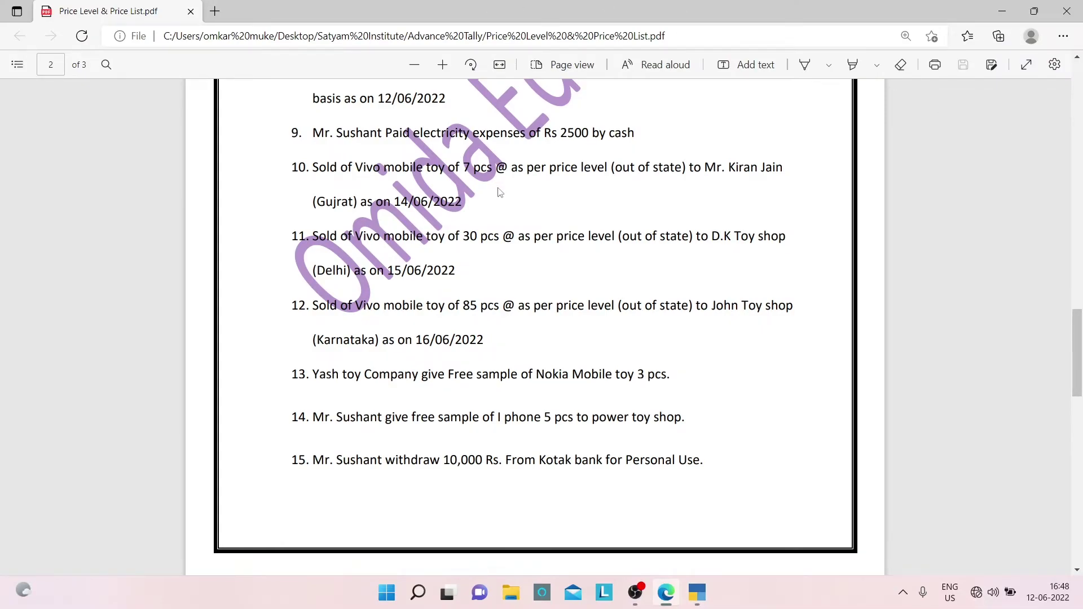
drag(367, 170, 463, 170)
click(650, 181)
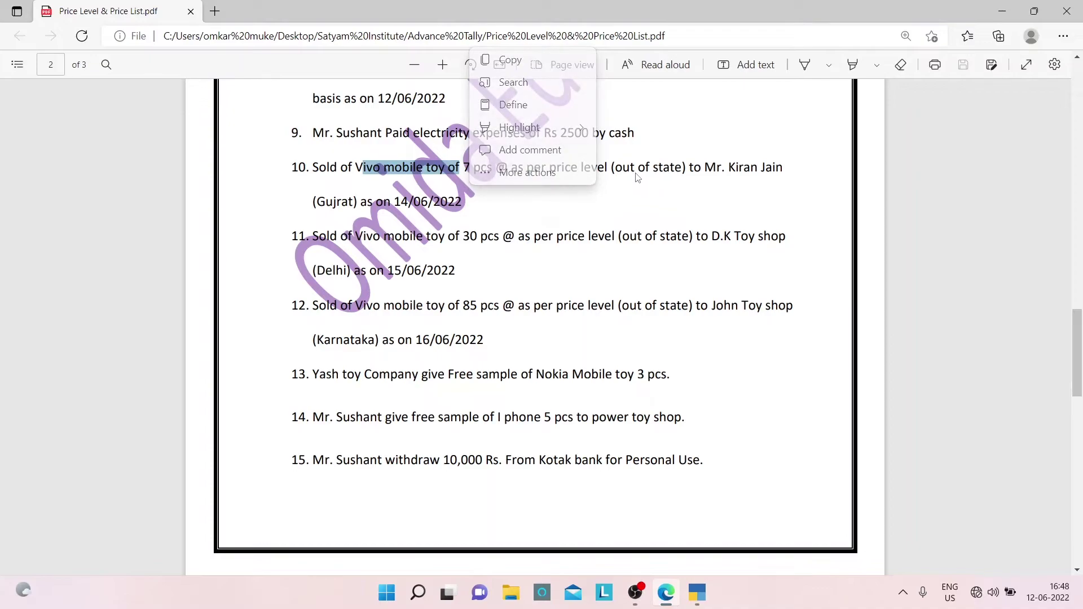
drag(616, 170, 689, 170)
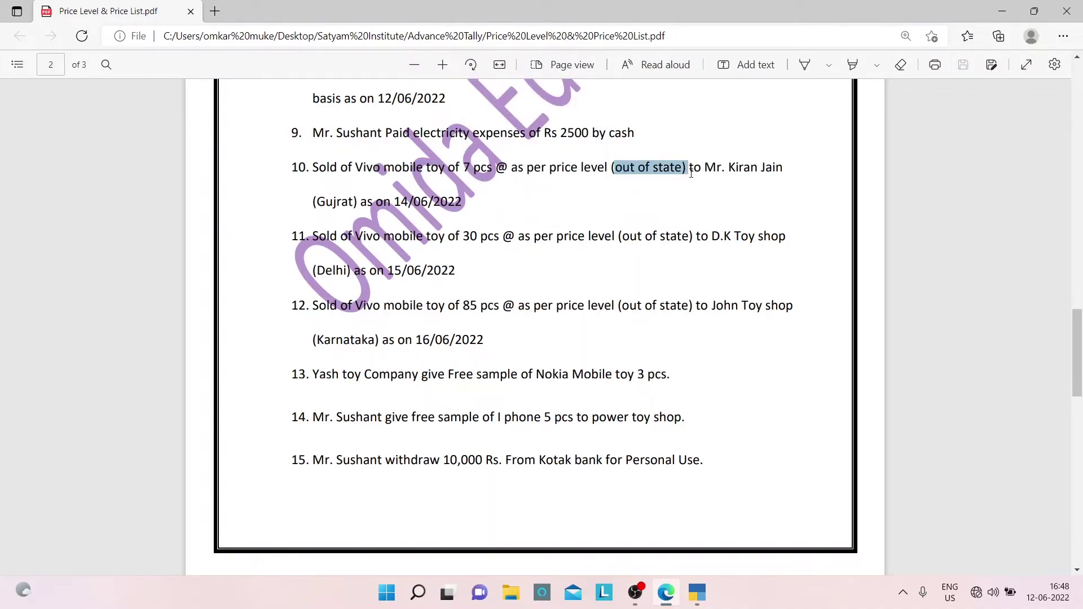
key(alt+Tab)
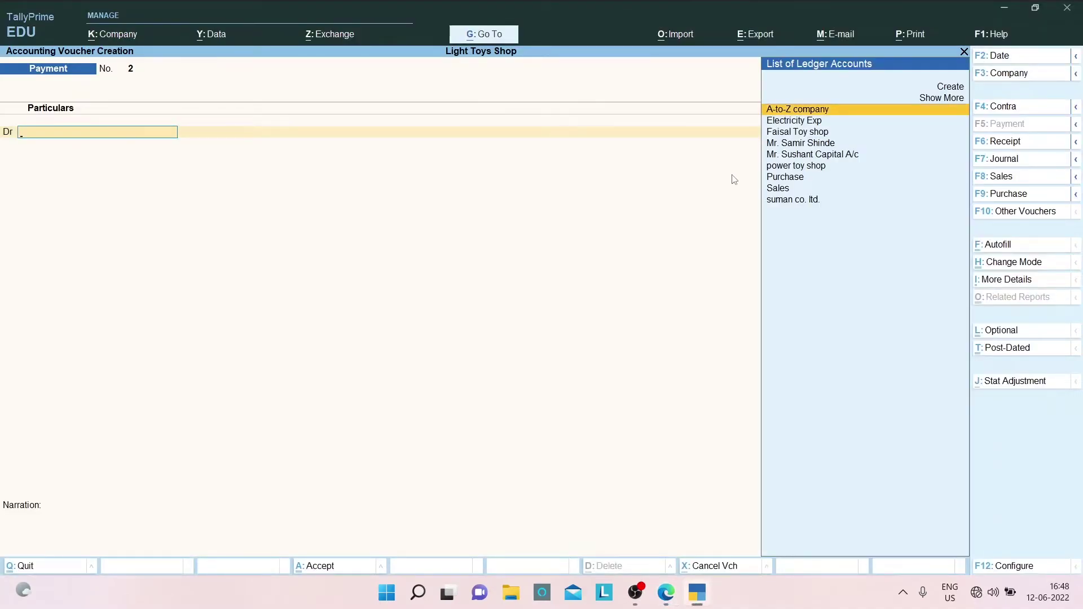
click(1018, 184)
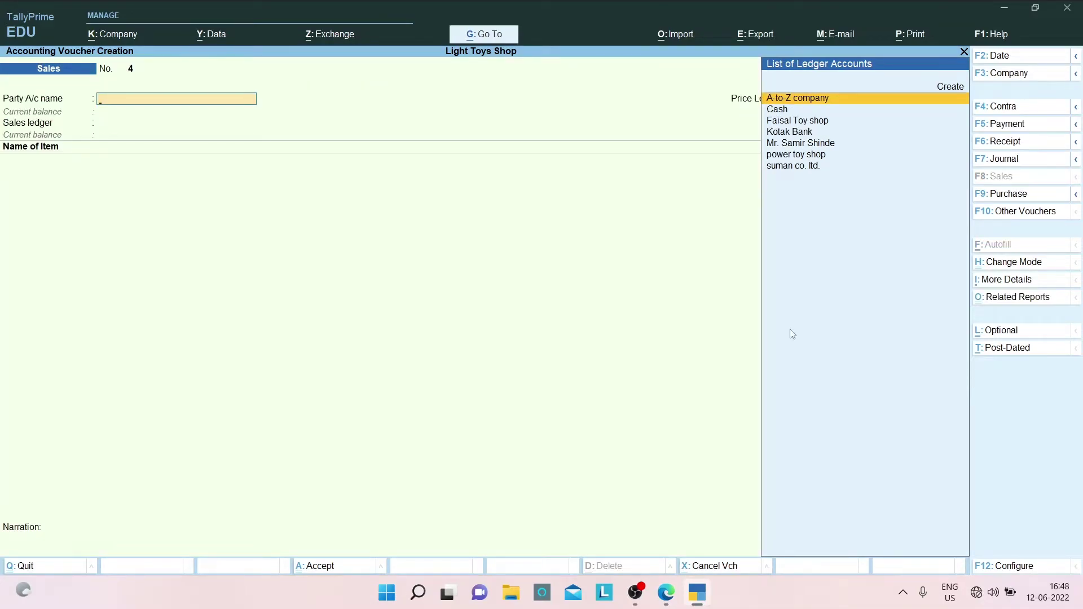
- Review transaction 10 in the PDF and select the buyer's name to copy it
key(alt+Tab)
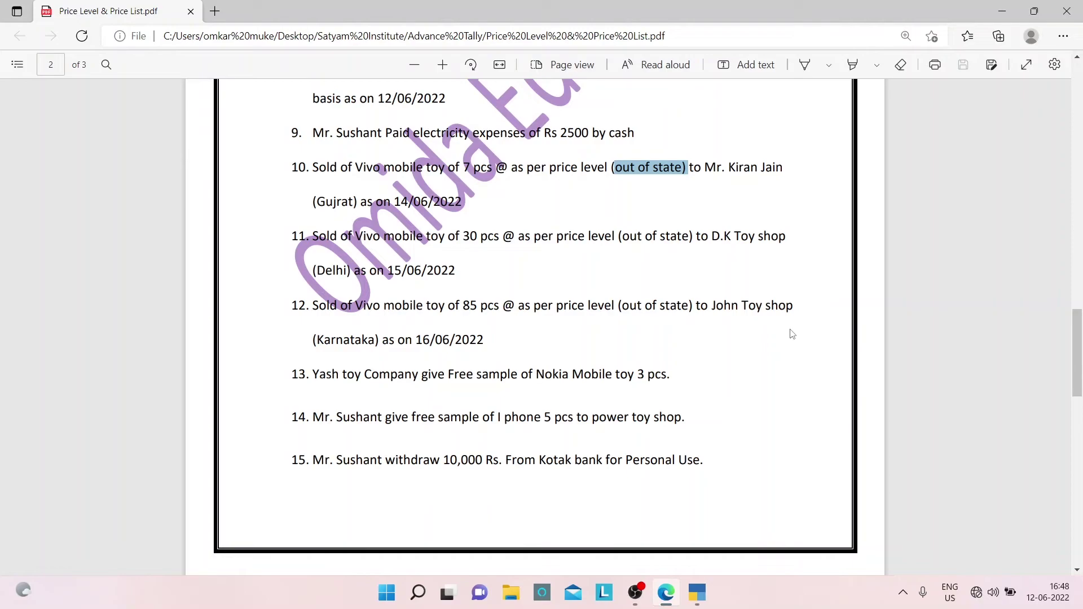
key(alt+Tab)
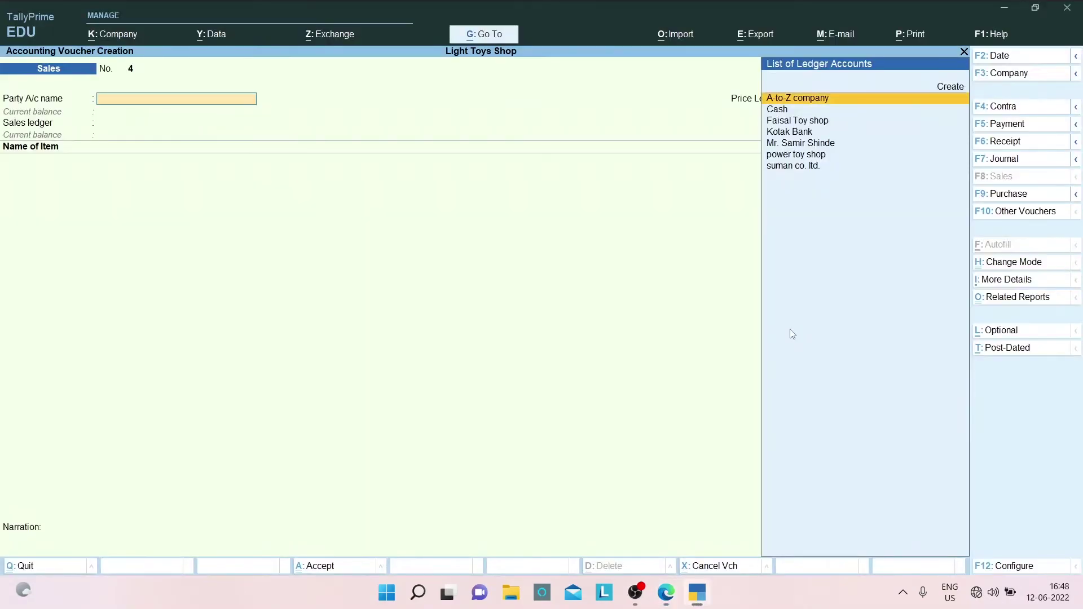
key(alt+Tab)
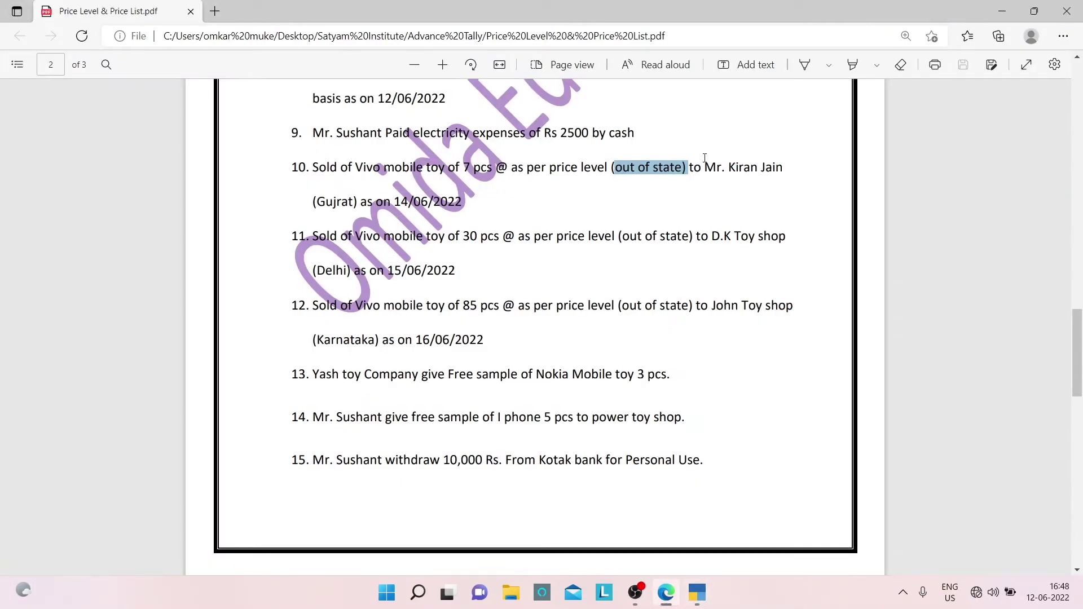
drag(705, 164, 788, 174)
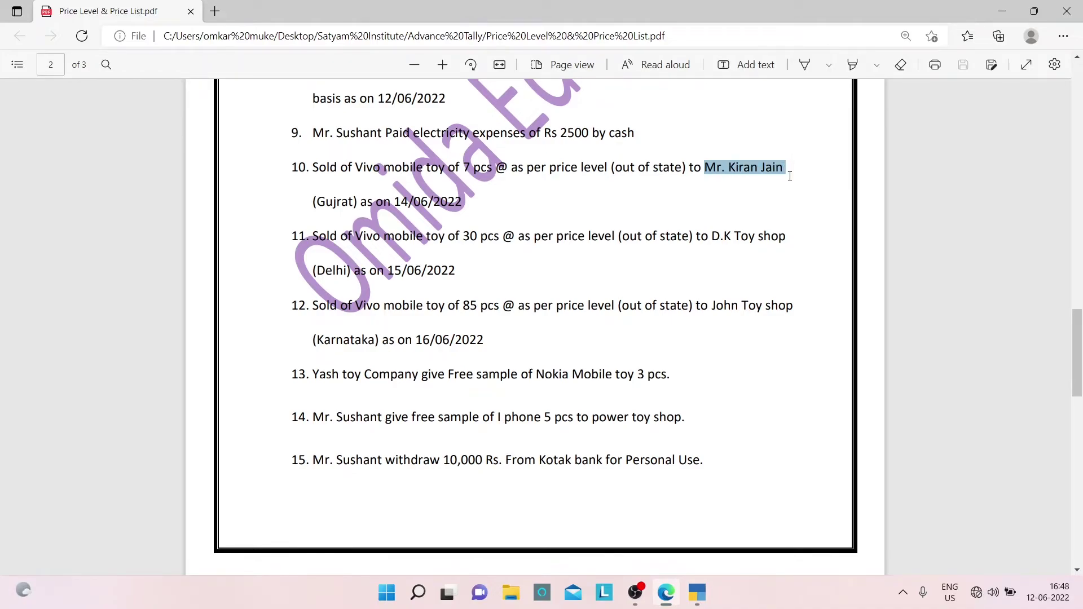
- In TallyPrime, create a ledger with the copied buyer's name under Sundry Debtors from the Sales voucher
key(alt+Tab)
key(alt+c)
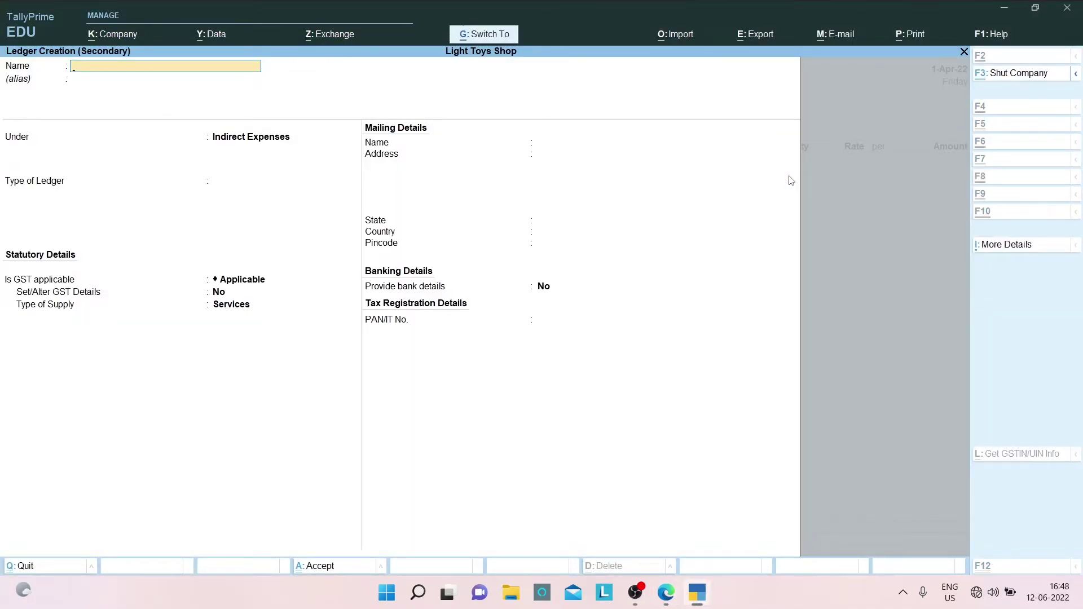
key(ctrl+alt+v)
key(Return)
text(Sun)
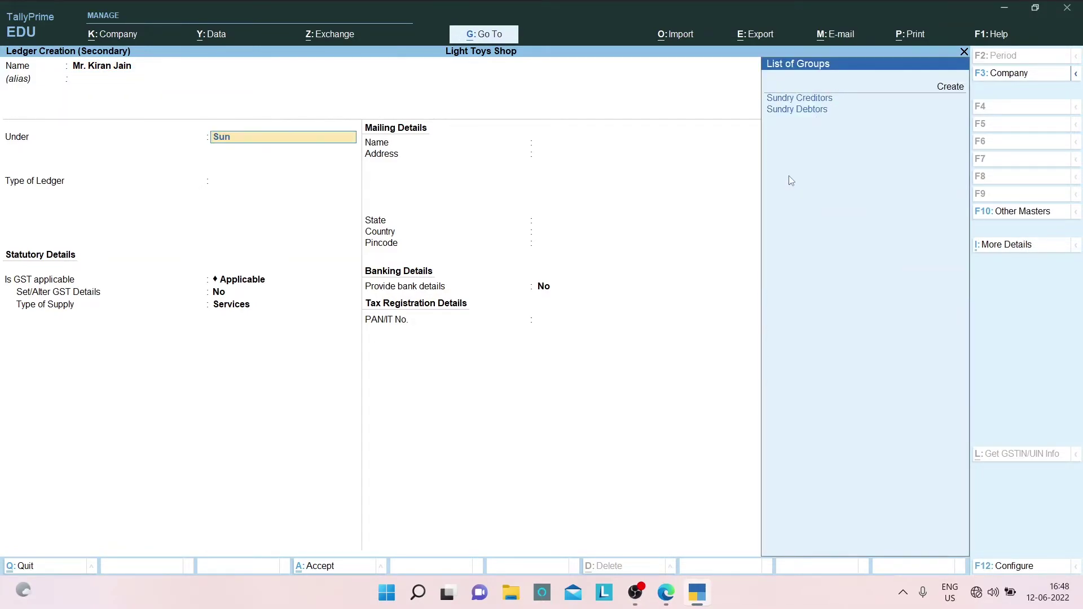
key(Return)
key(ctrl+a)
- Accept the default dispatch and party details, and set the price level to Out of State and the sales ledger to Sales
key(ctrl+a)
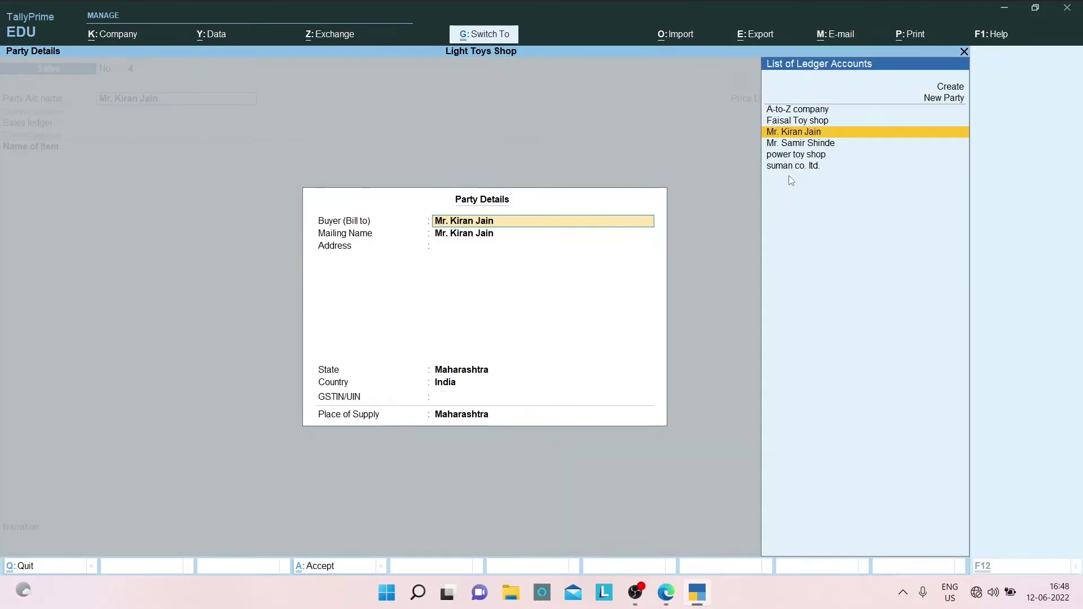
key(ctrl+a)
key(alt+Tab)
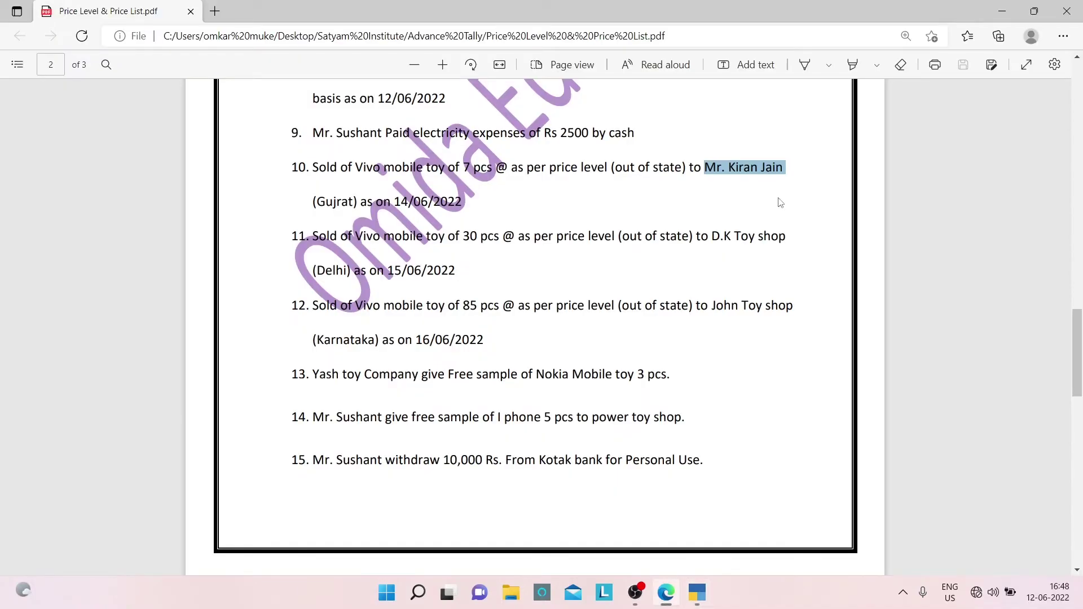
key(alt+Tab)
key(Down)
key(Down)
key(Return)
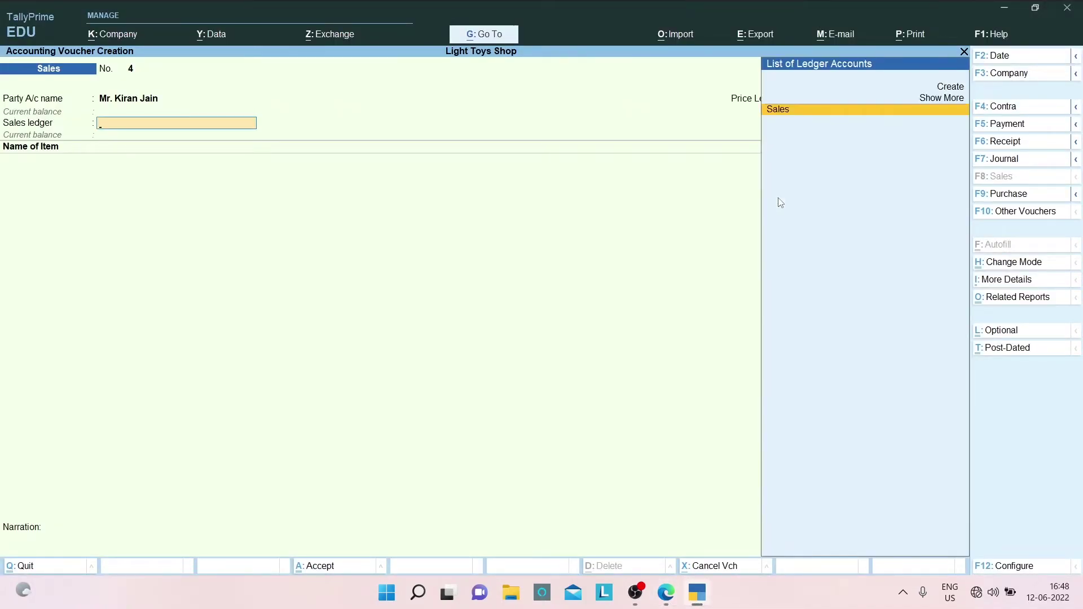
key(Return)
- Check transaction 10 in the PDF and add Vivo Mobile toy with a quantity of 7 pcs to the Sales voucher
key(alt+Tab)
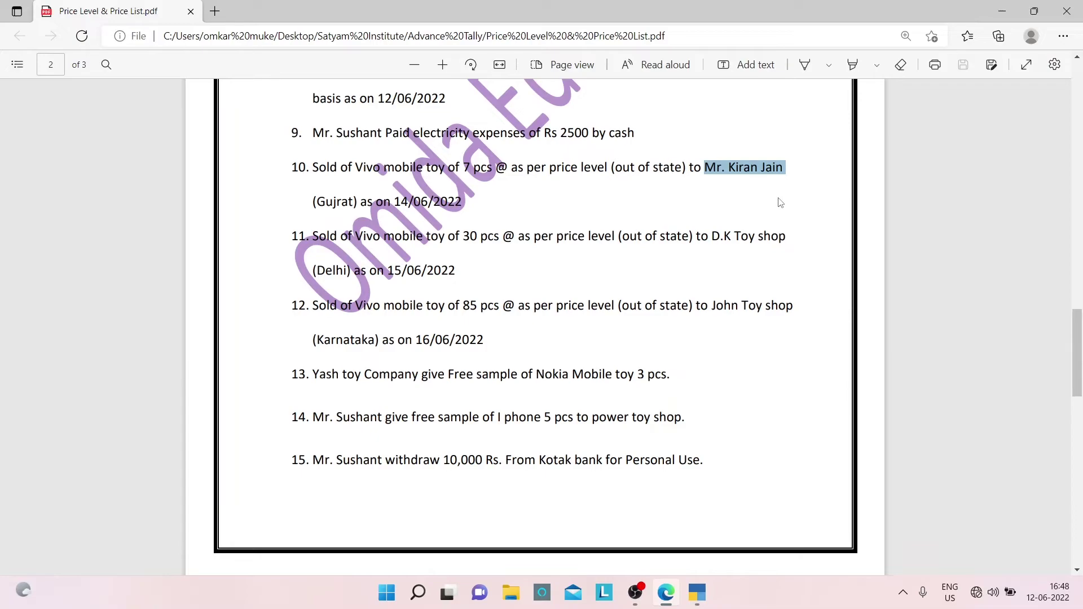
key(alt+Tab)
text(V)
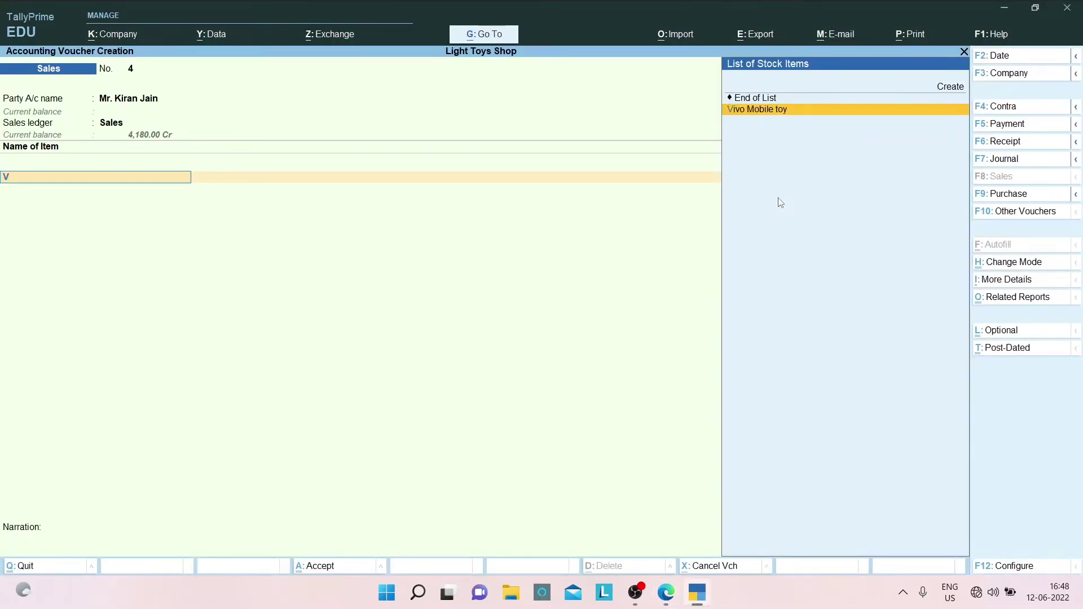
key(Return)
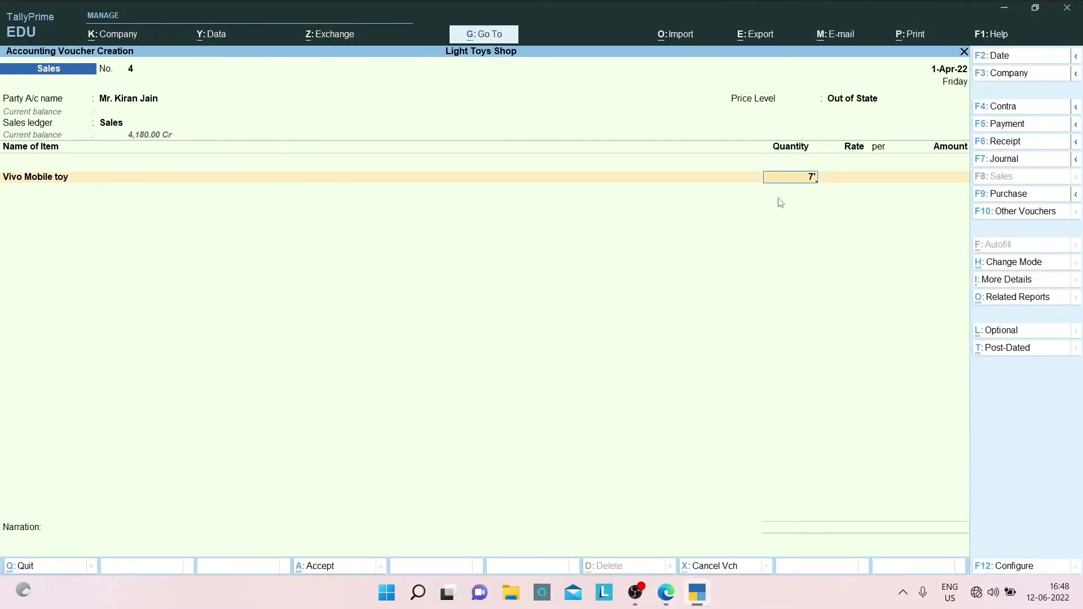
text(7)
key(Return)
key(Return)
key(BackSpace)
key(BackSpace)
key(Return)
- Accept the price-list rate of 150 and the default bill details, then save the Sales voucher without a narration
key(Return)
key(Return)
key(Return)
key(Return)
key(Return)
key(Return)
key(Return)
key(Return)
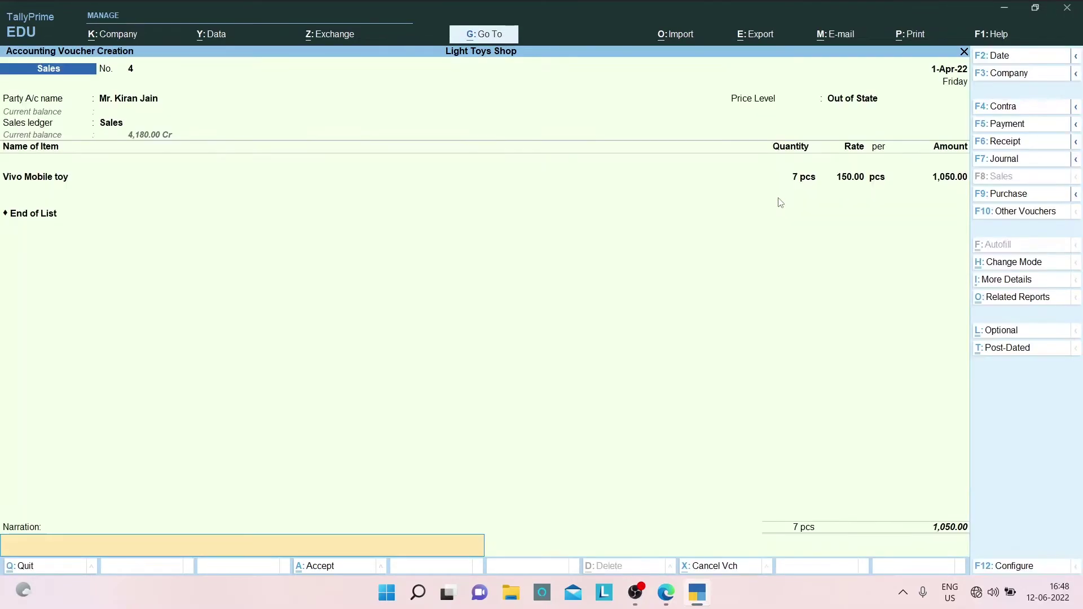
key(Return)
- Review transaction 11 in the PDF and copy the buyer name D.K Toy shop
key(alt+Tab)
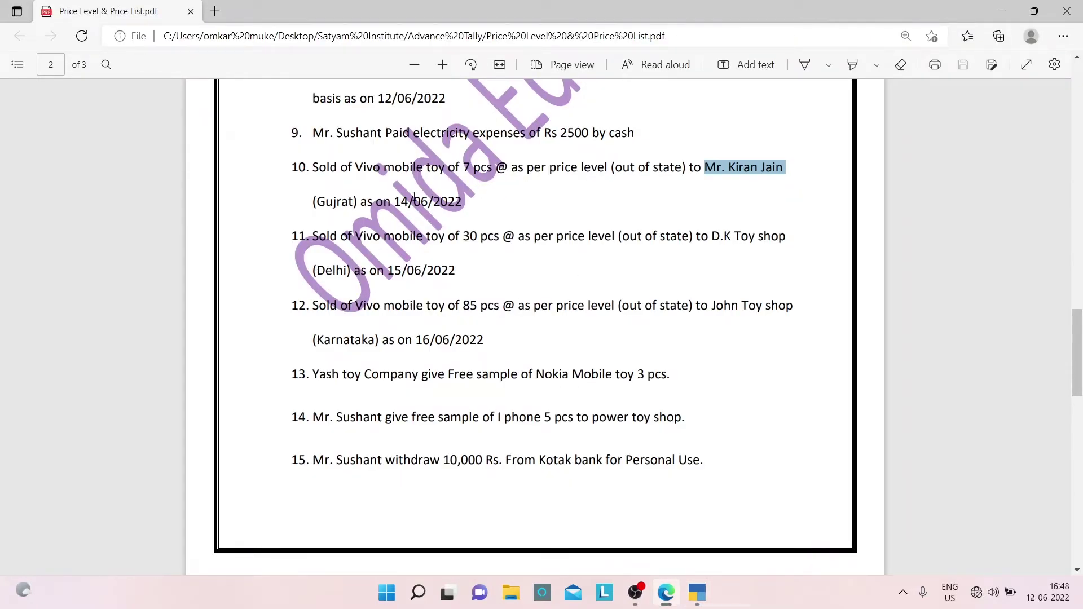
drag(365, 235, 458, 239)
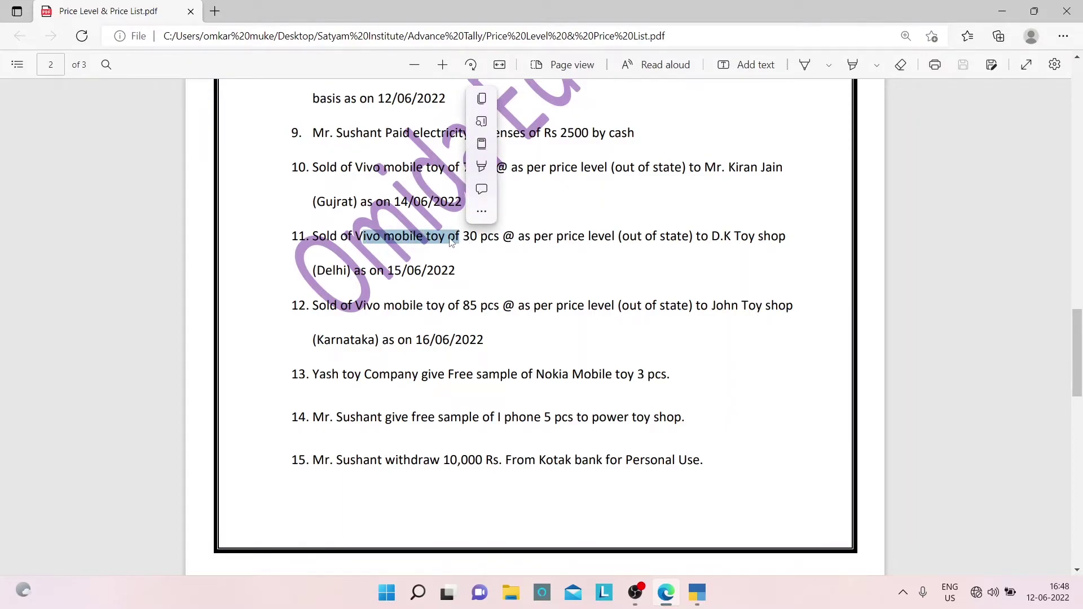
click(473, 237)
key(alt+Tab)
key(alt+Tab)
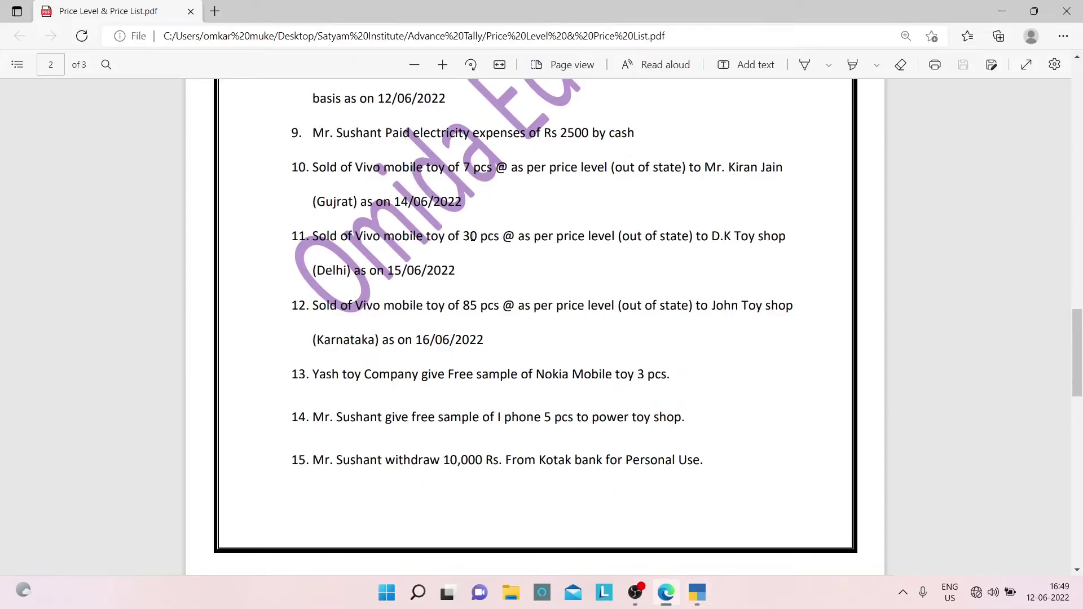
drag(713, 236, 799, 237)
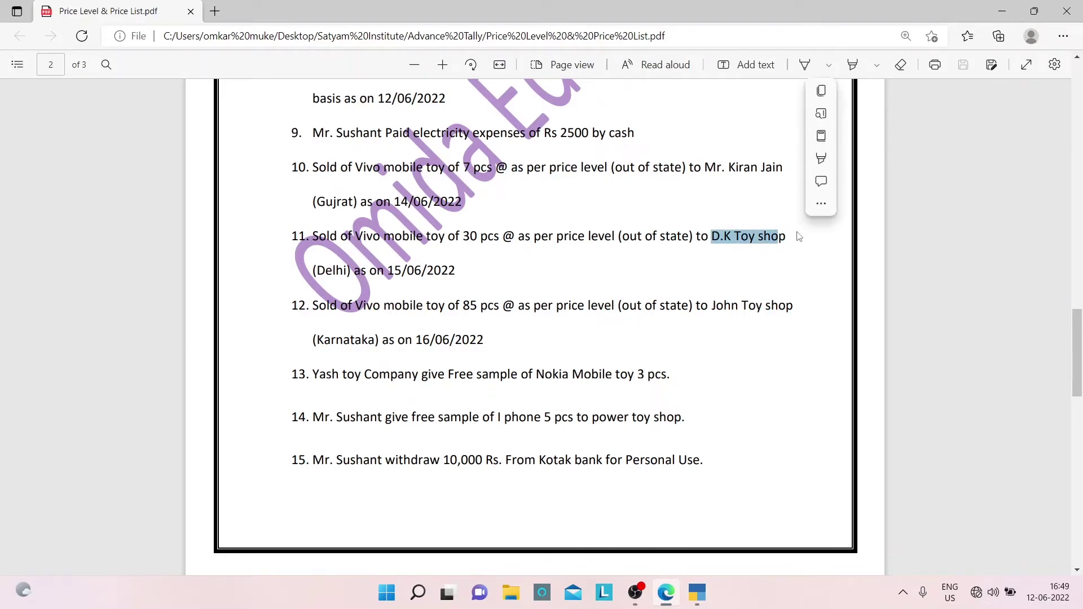
drag(710, 243, 792, 238)
click(715, 244)
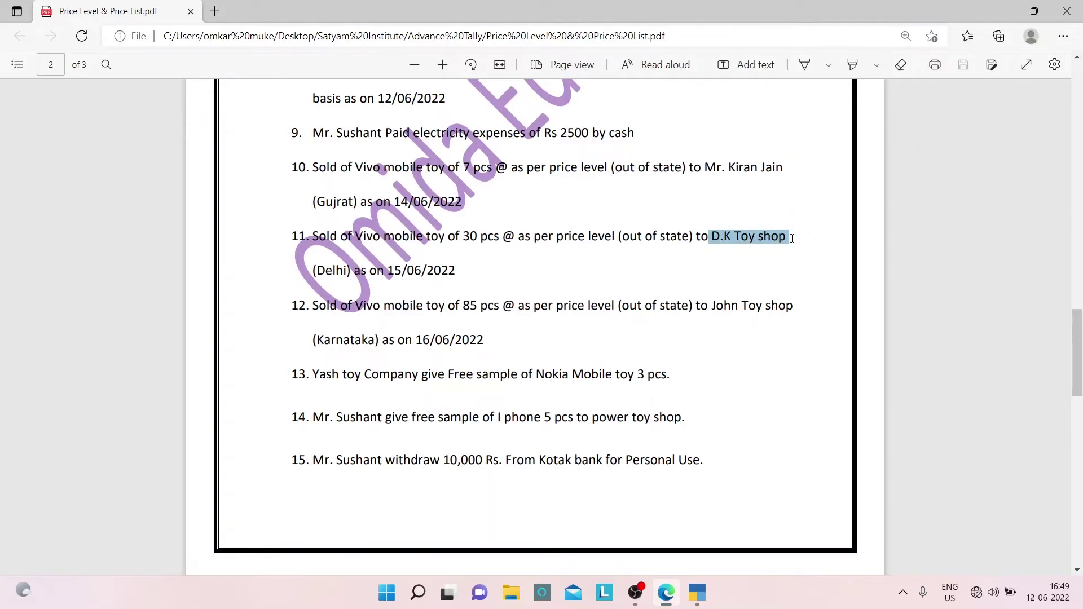
key(ctrl+c)
- In TallyPrime, start a new party ledger named D.K Toy shop under Sundry Debtors, leaving the alias empty
key(alt+Tab)
key(alt+c)
key(ctrl+alt+v)
key(Return)
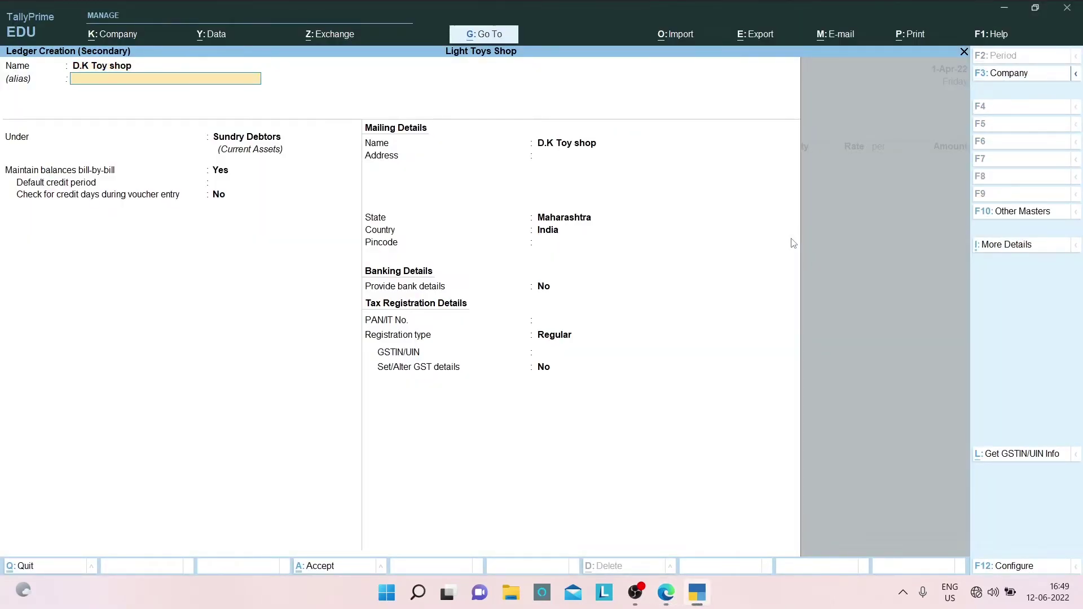
key(Return)
key(Return)
key(Return)
key(Return)
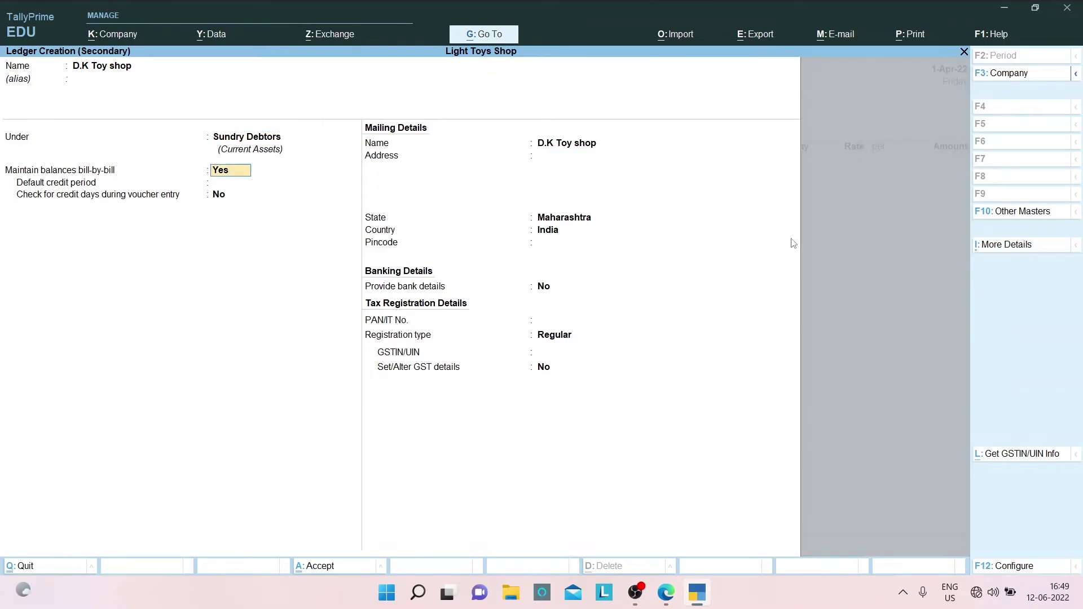
- Keep bill-by-bill balances on, set the ledger's state to Delhi and save the D.K Toy shop ledger
key(Return)
key(Return)
text(de)
key(Return)
key(Return)
key(Return)
key(Return)
key(Return)
key(Return)
key(Return)
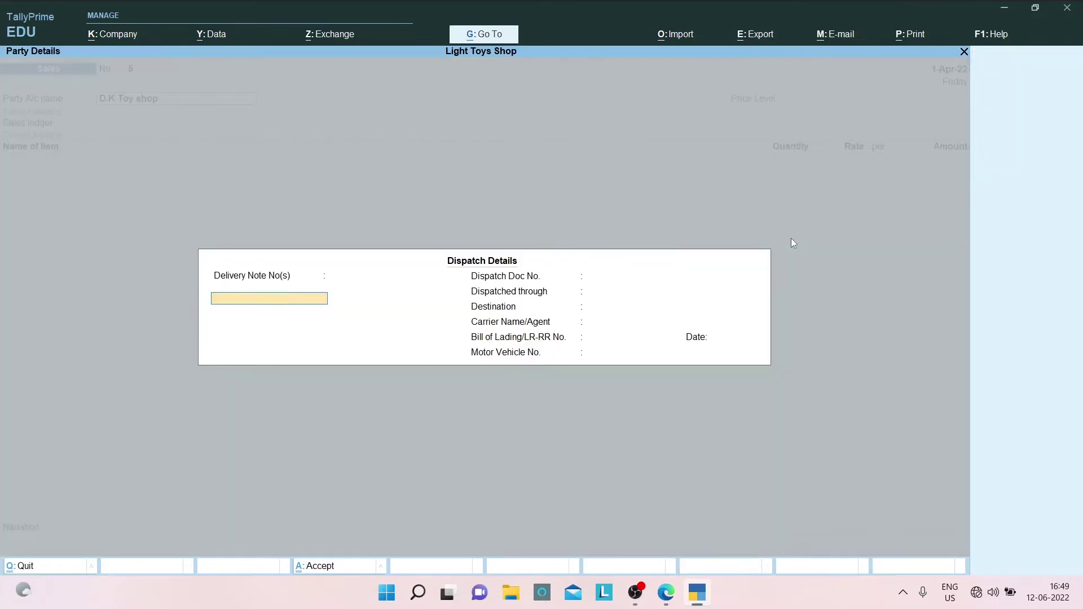
- Accept the default dispatch and party details, and set the price level to Wholesale and the sales ledger to Sales
key(ctrl+a)
key(ctrl+a)
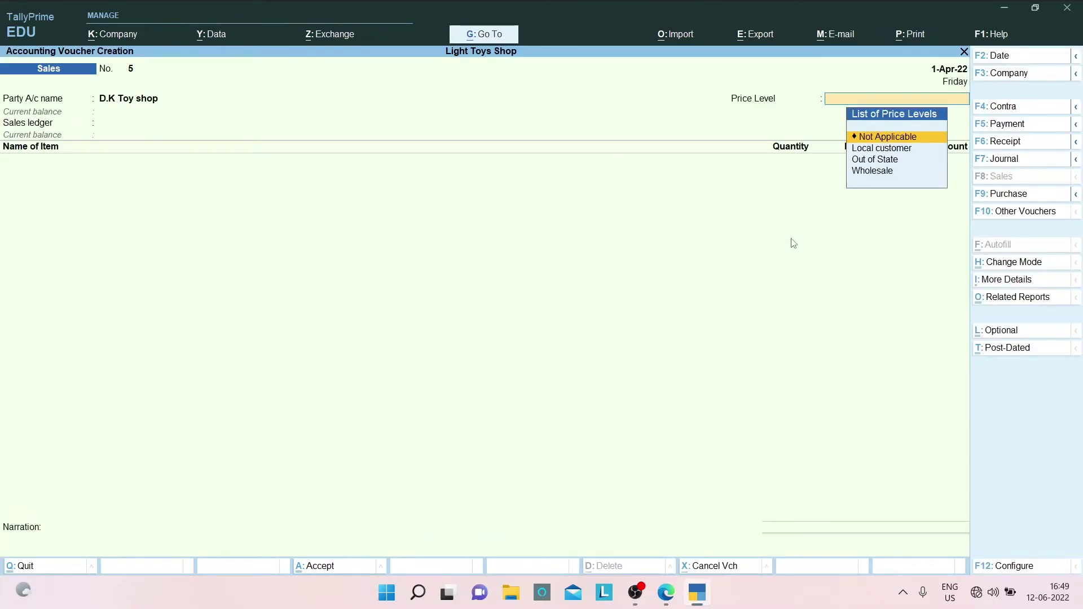
key(Down)
key(Down)
key(Down)
key(Return)
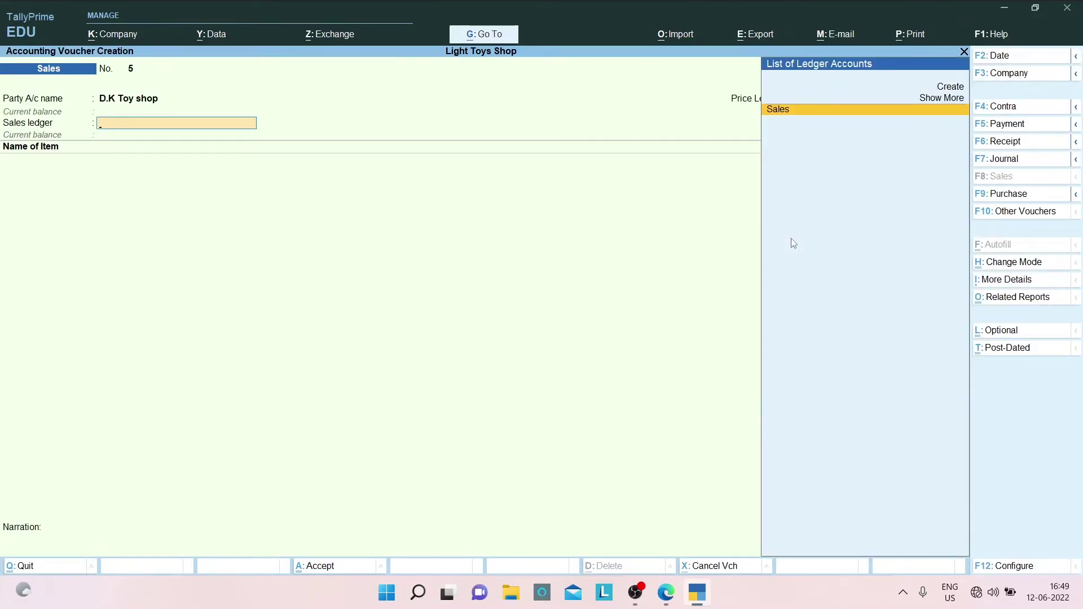
key(Return)
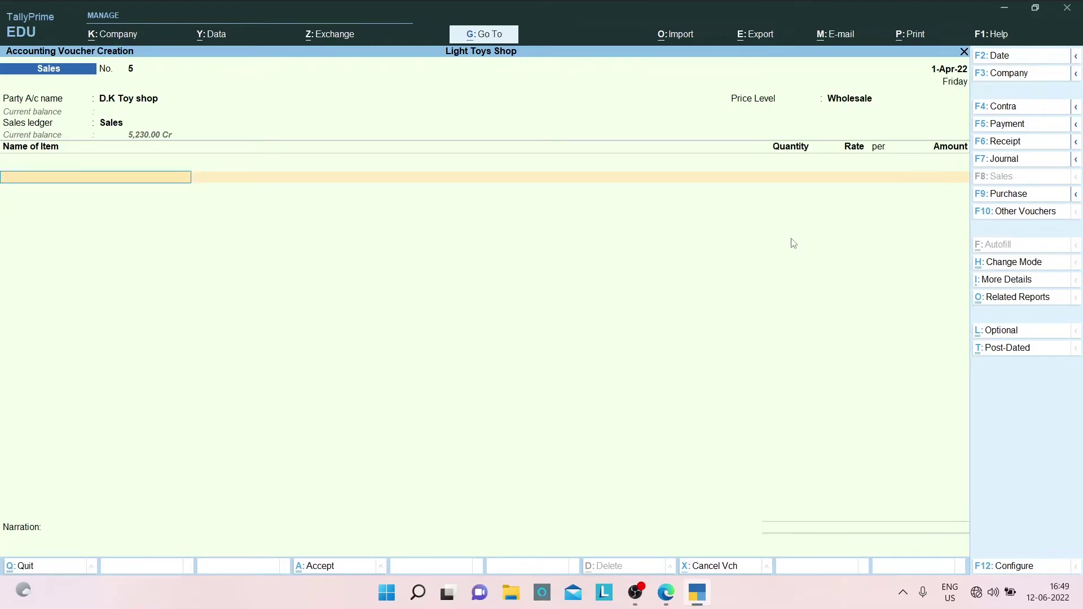
- Add Vivo Mobile toy with a quantity of 30 pcs to D.K Toy shop's voucher, checking both in the PDF
key(alt+Tab)
key(alt+Tab)
key(Return)
key(alt+Tab)
key(alt+Tab)
text(30)
key(Return)
key(Return)
- Check transaction 11's price level in the PDF and change the voucher's price level to Out of State
key(alt+Tab)
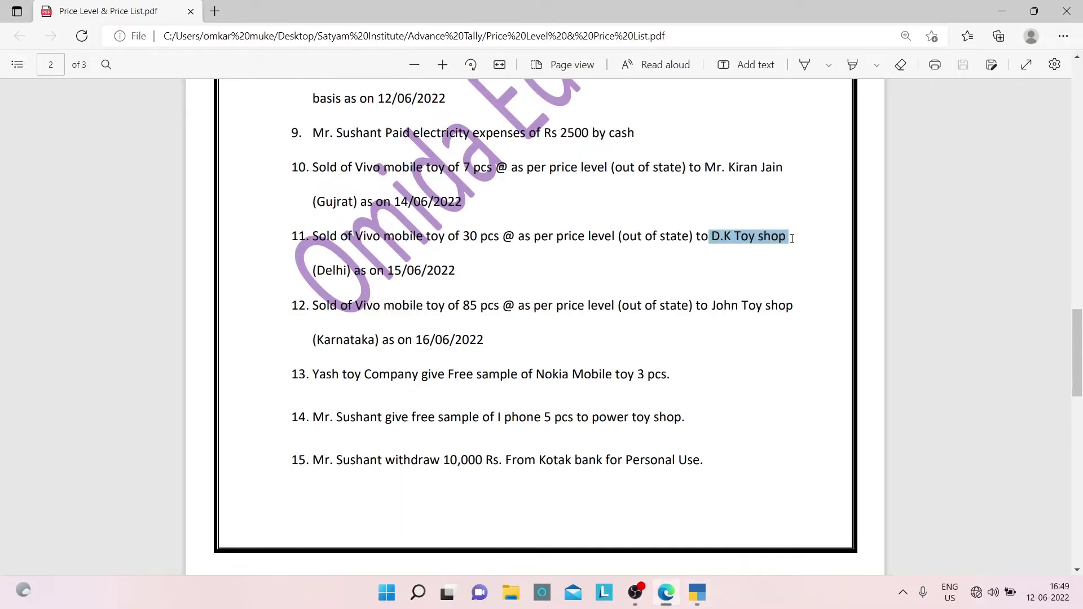
key(alt+Tab)
key(BackSpace)
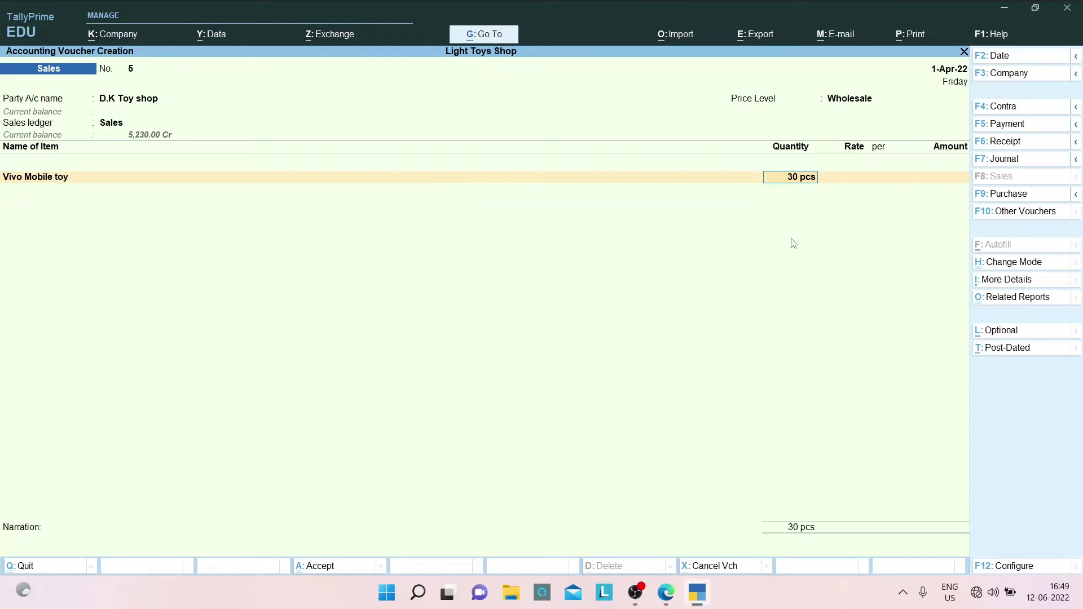
key(BackSpace)
key(BackSpace)
key(Return)
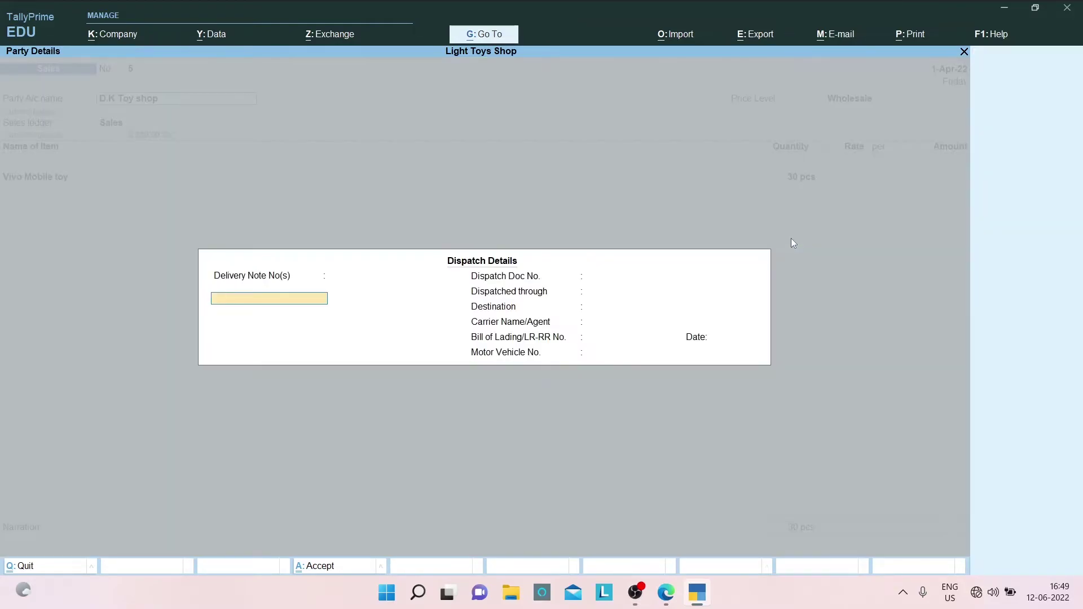
key(ctrl+a)
key(ctrl+a)
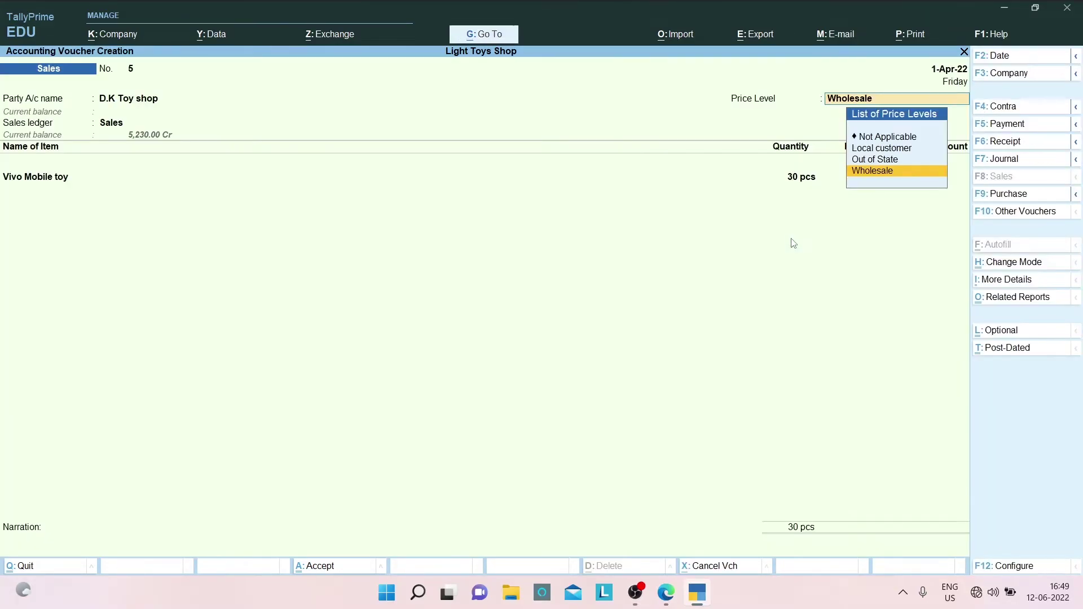
key(Up)
key(Return)
- Accept the price-list rate of 100 and the new bill reference for D.K Toy shop, then save the voucher without a narration
key(Return)
key(Return)
key(Return)
key(Return)
key(Return)
key(Return)
key(Return)
key(Return)
key(Return)
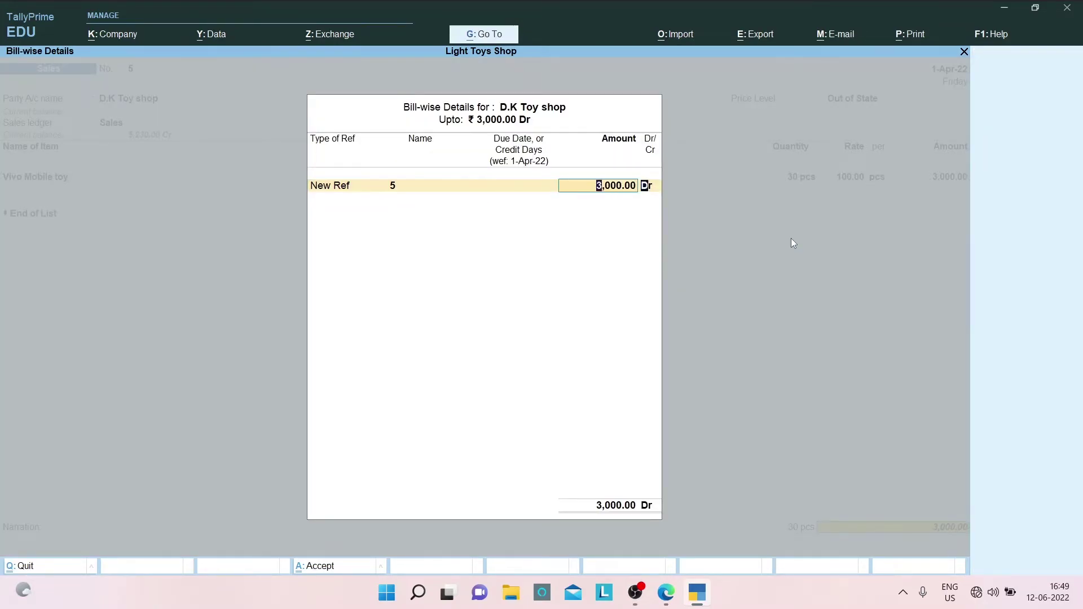
key(Return)
key(Return)
key(Return)
key(Return)
- Copy the buyer name John Toy shop from transaction 12 in the PDF and create its ledger under Sundry Debtors in TallyPrime
key(alt+Tab)
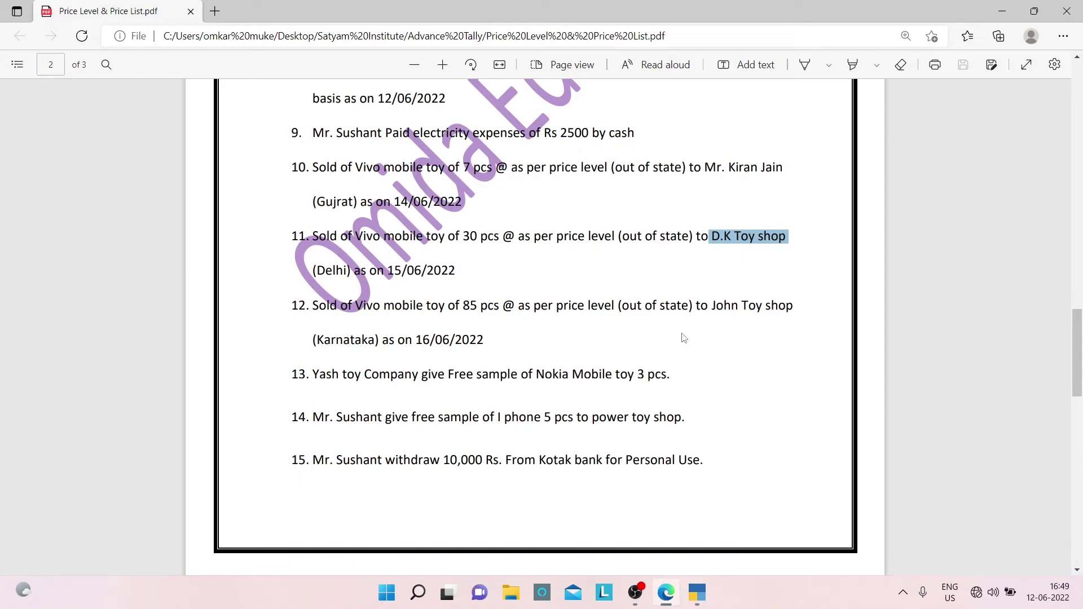
drag(709, 305, 798, 313)
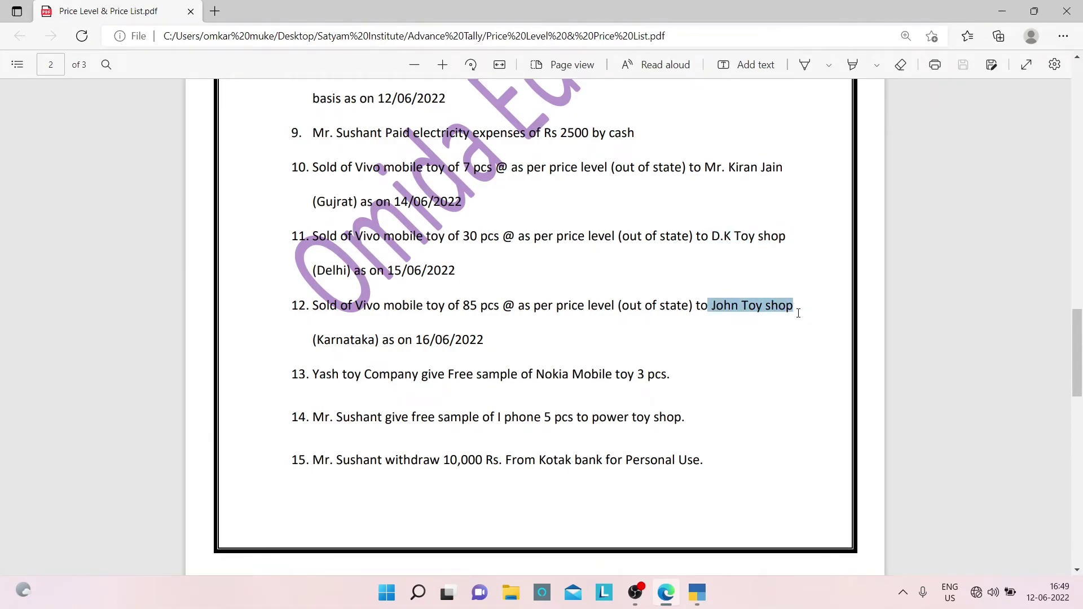
key(ctrl+c)
key(alt+Tab)
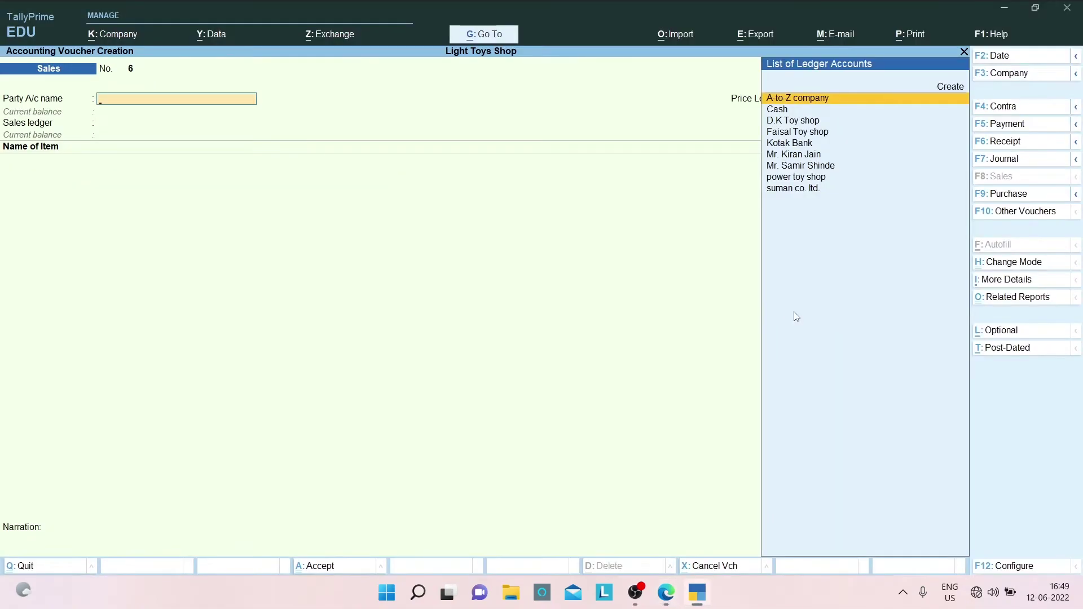
key(alt+c)
key(ctrl+alt+v)
key(Return)
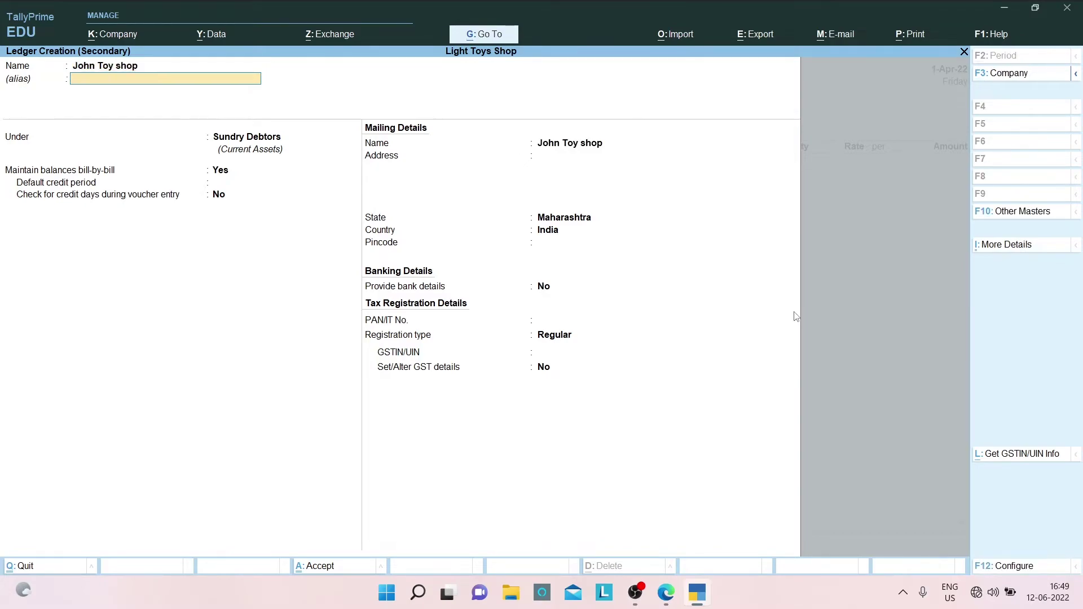
key(ctrl+a)
- For John Toy shop, accept the default dispatch and party details, choosing price level Out of State and the Sales ledger
key(ctrl+a)
key(ctrl+a)
key(Down)
key(Return)
key(Return)
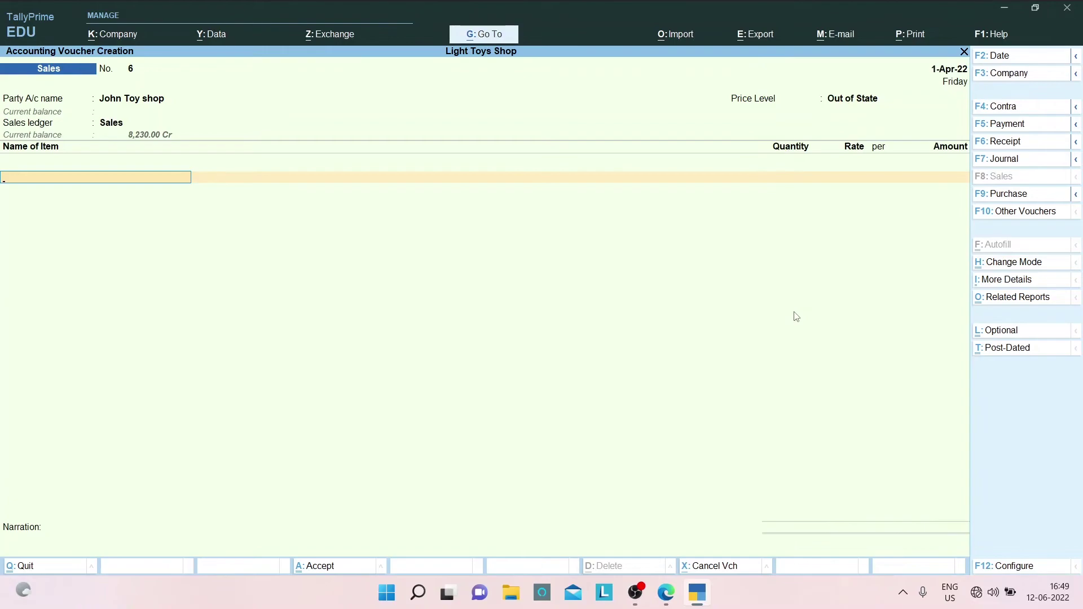
- Check transaction 12 in the PDF and add 85 pcs of Vivo Mobile toy at the price-list rate of 80 in TallyPrime
key(alt+Tab)
key(alt+Tab)
key(Return)
key(alt+Tab)
key(alt+Tab)
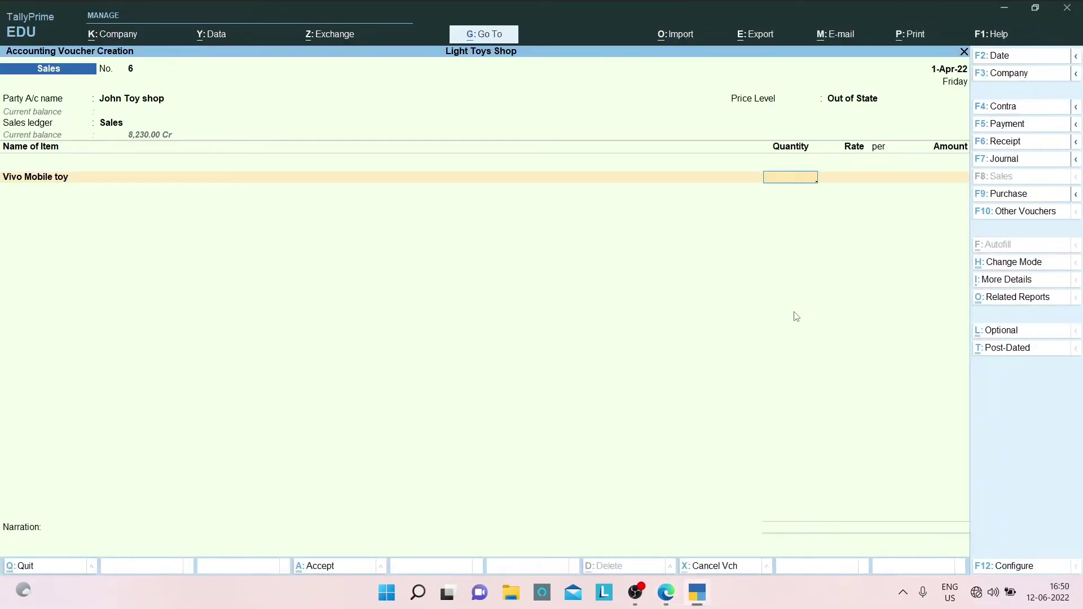
text(60)
key(BackSpace)
key(BackSpace)
text(85)
key(Return)
key(Return)
key(Return)
- Recheck transaction 12 in the PDF, accept the new bill reference for John Toy shop and save the voucher without a narration
key(alt+Tab)
key(alt+Tab)
key(alt+Tab)
key(alt+Tab)
key(Return)
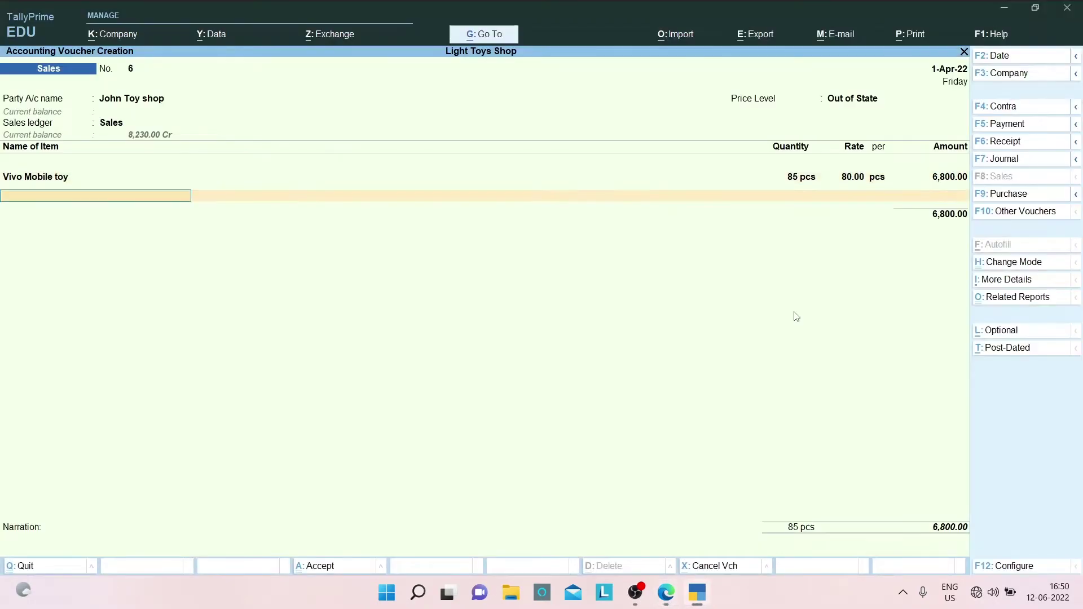
key(Return)
key(Return)
key(Return)
key(Return)
key(Return)
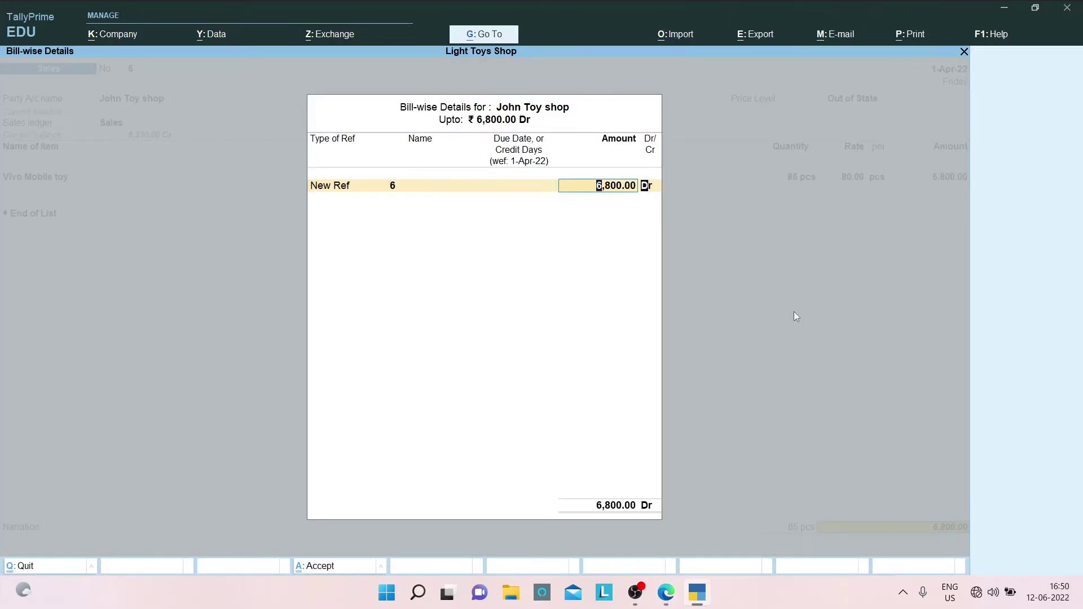
key(Return)
- Read transaction 13 in the PDF and return to the Gateway of Tally in TallyPrime
key(alt+Tab)
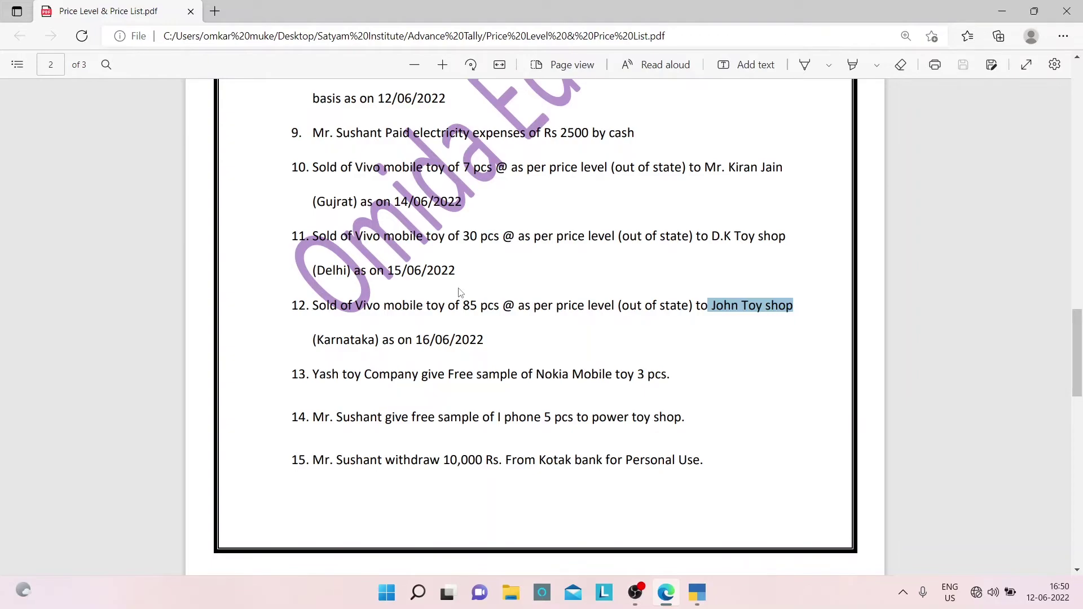
click(697, 592)
key(Escape)
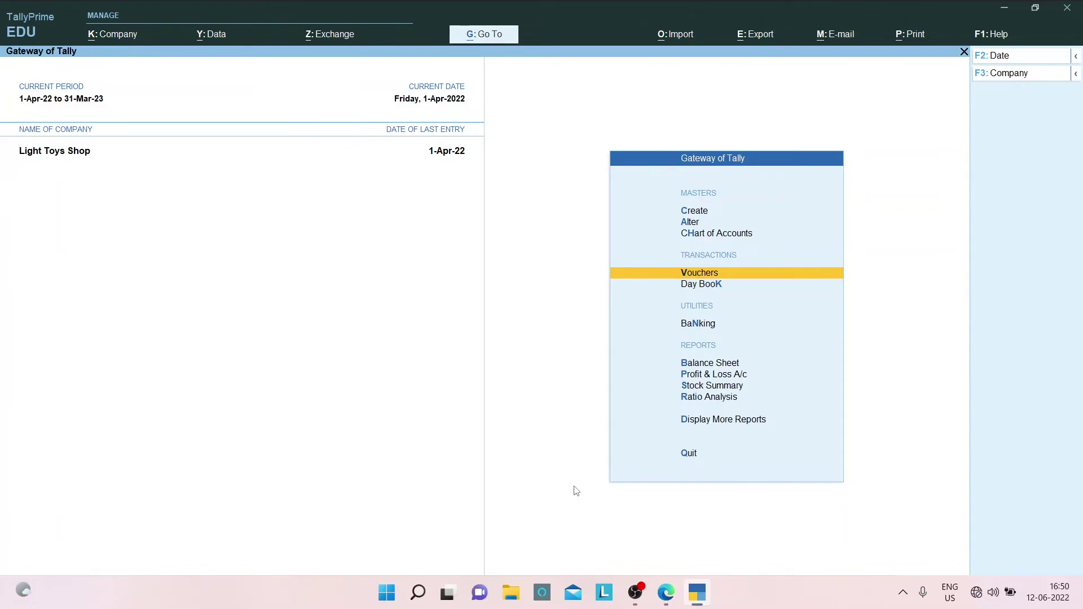
- Start a trial sales voucher for A-to-Z company with default details, the Sales ledger and the item Vivo Mobile toy
key(Return)
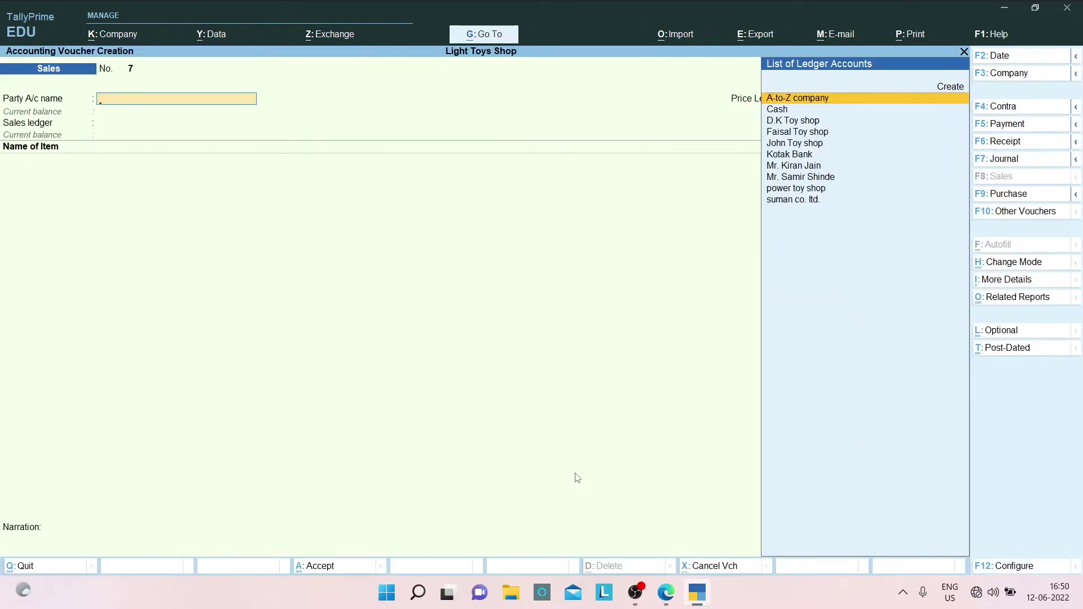
key(Return)
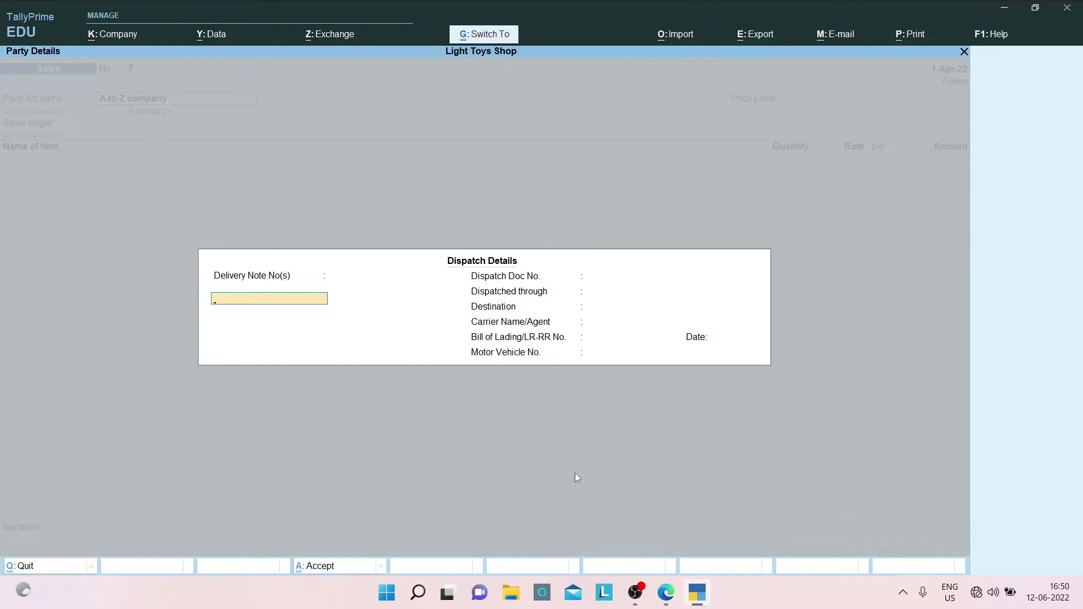
key(ctrl+a)
key(ctrl+a)
key(Return)
text(S)
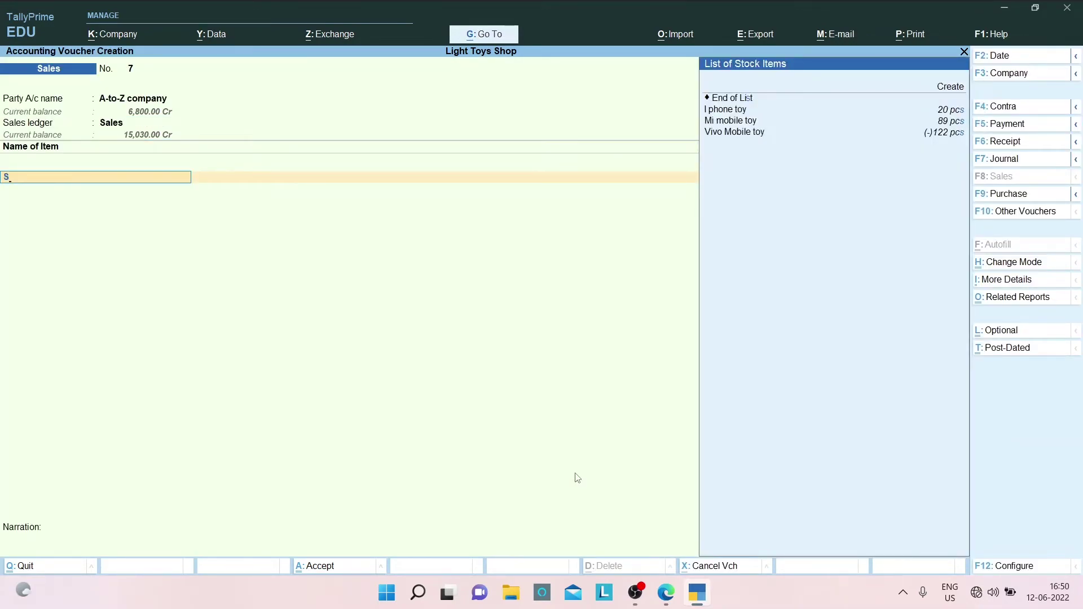
key(Down)
key(Return)
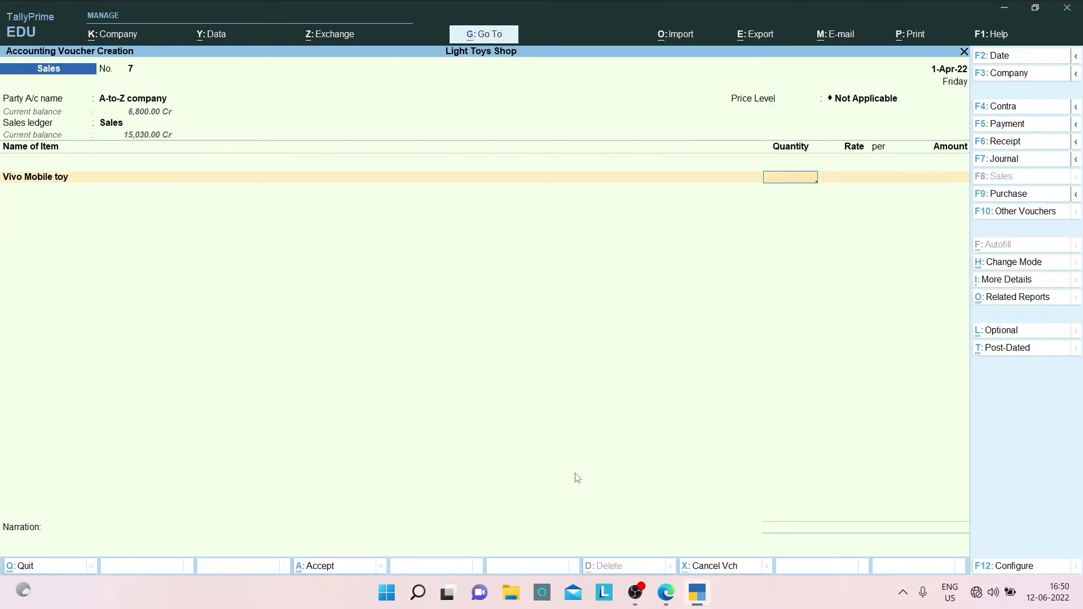
- Try to save the trial sale of 1 pcs without a rate or amount, and discard the voucher
text(1 pcs)
key(Return)
key(Return)
key(BackSpace)
key(Return)
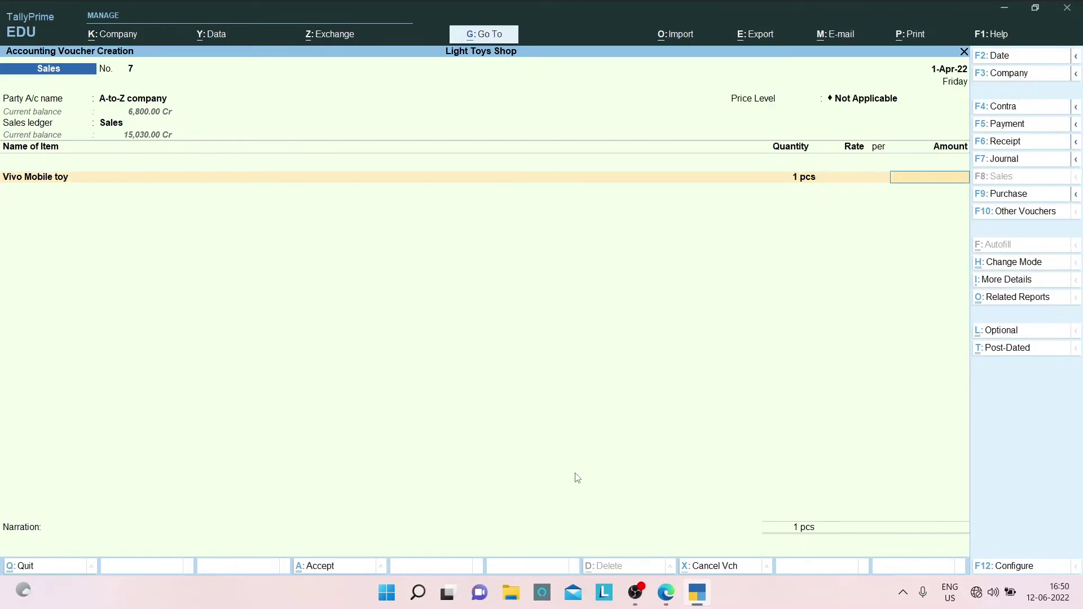
key(Return)
key(Return)
key(Return)
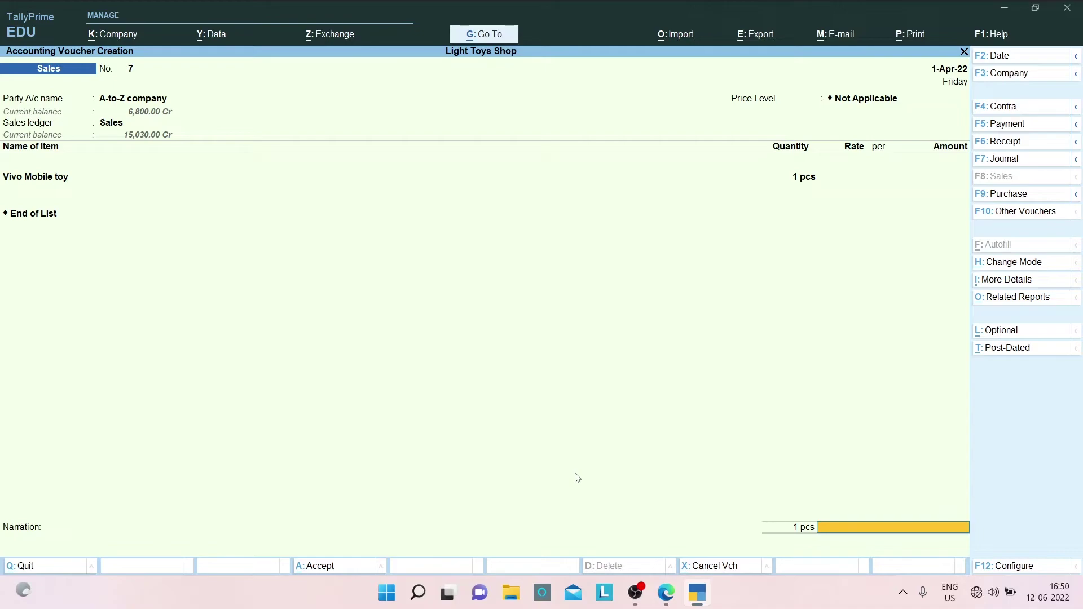
key(Return)
key(Return)
key(Return)
key(Return)
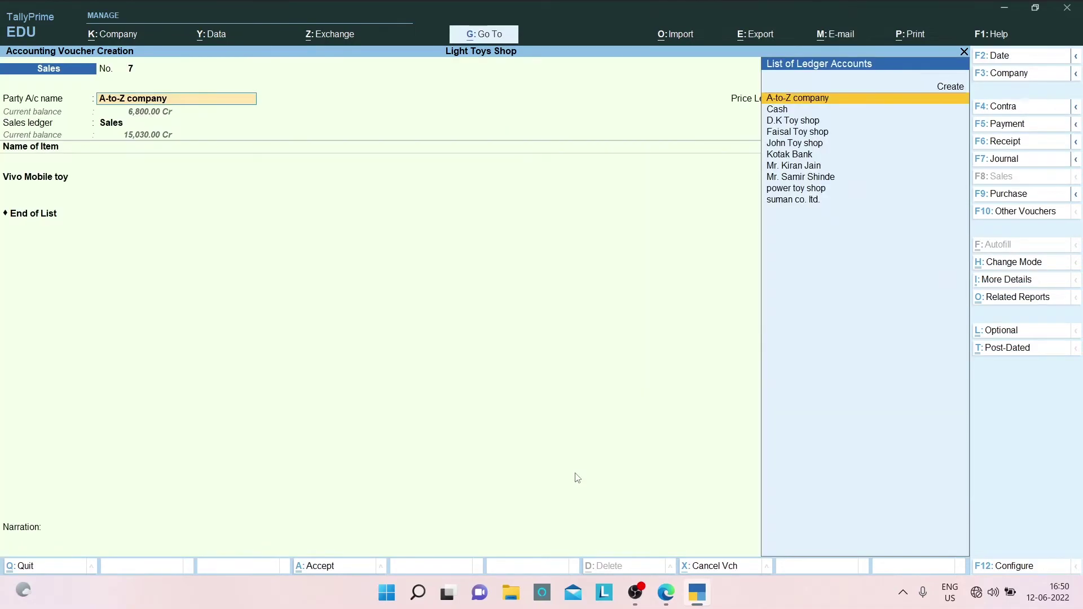
key(Return)
key(Escape)
key(Return)
key(Escape)
key(Return)
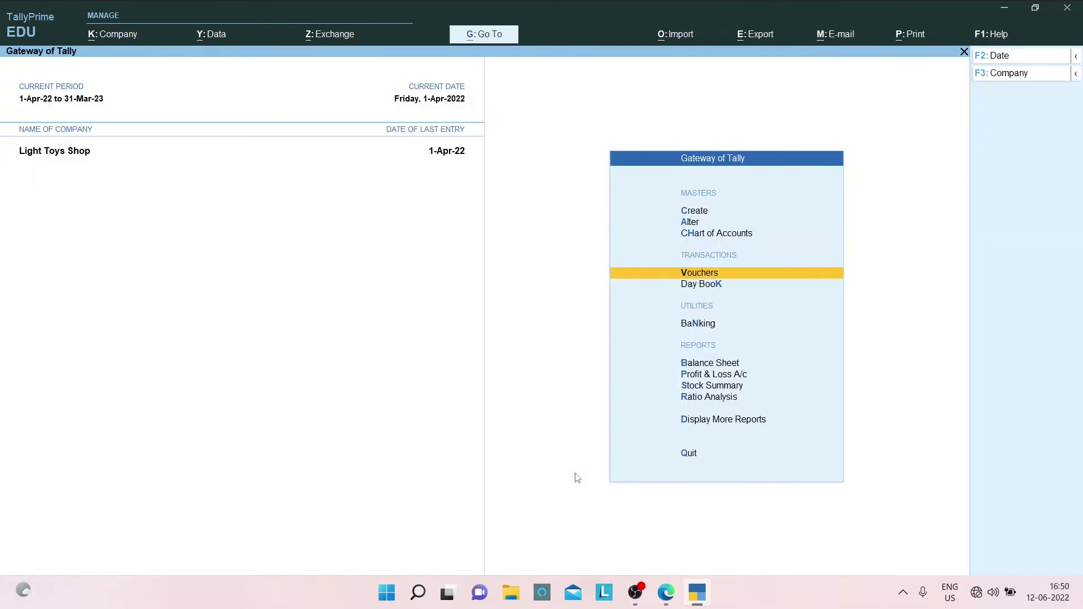
- Check transaction 13 in the PDF and open the Sales voucher type for alteration in TallyPrime
key(alt+Tab)
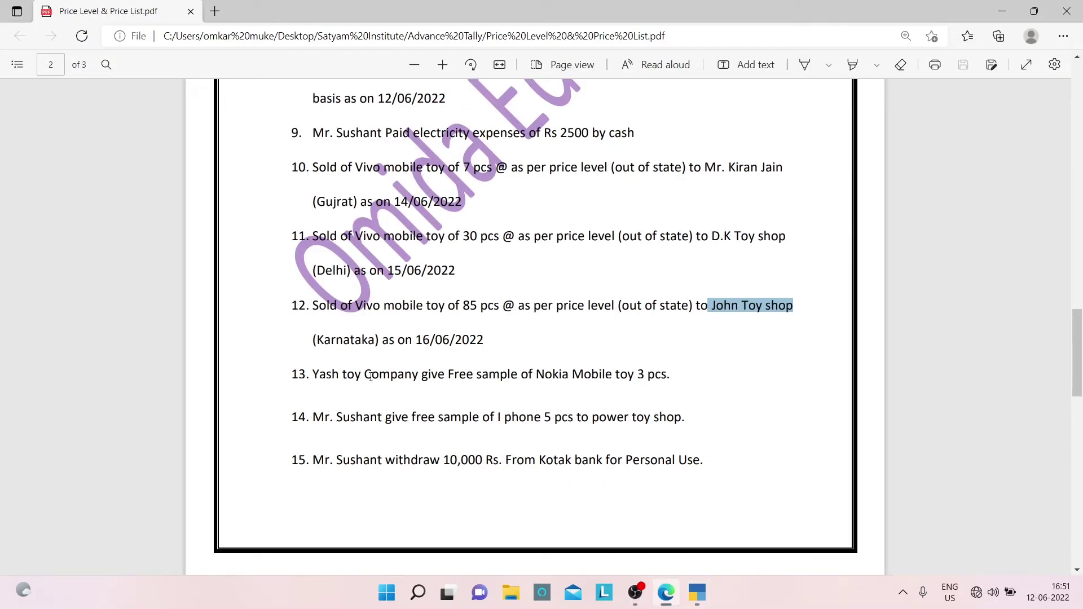
key(alt+Tab)
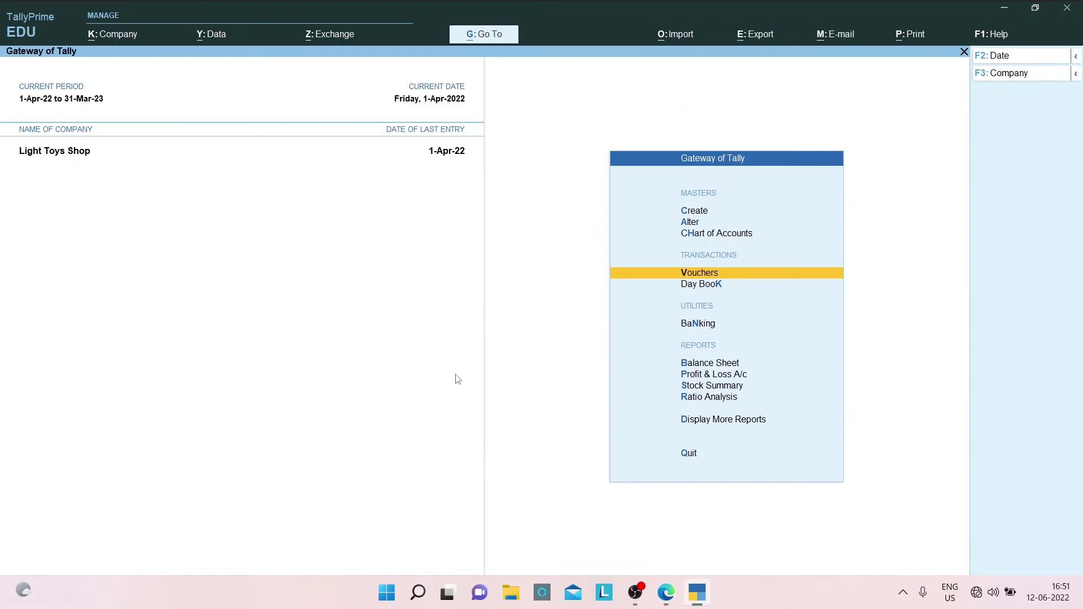
key(Up)
key(Up)
key(Up)
key(Down)
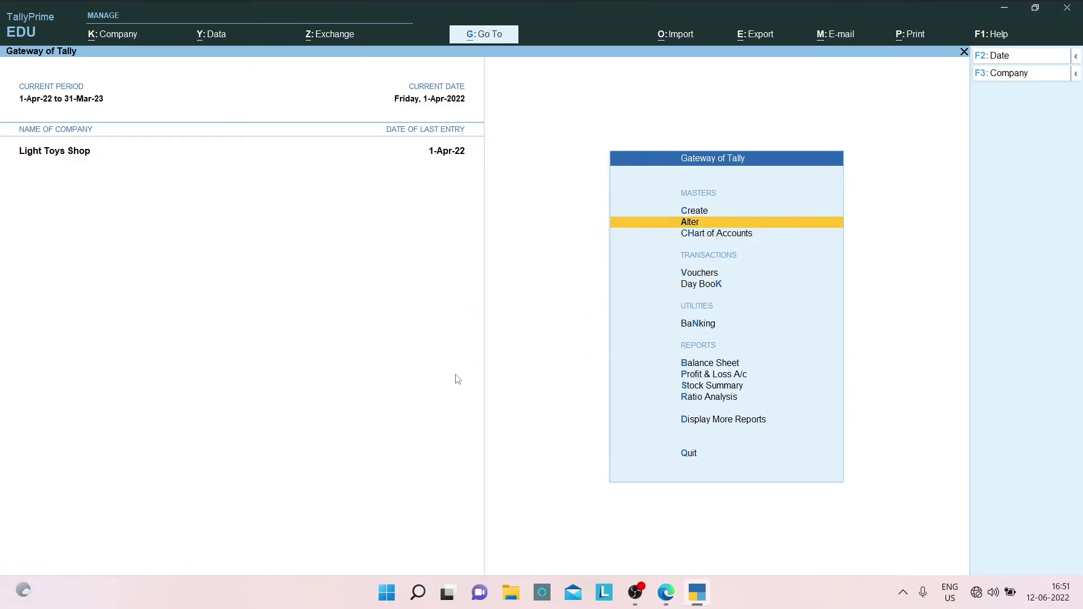
key(Return)
key(Down)
key(Down)
key(Down)
key(Return)
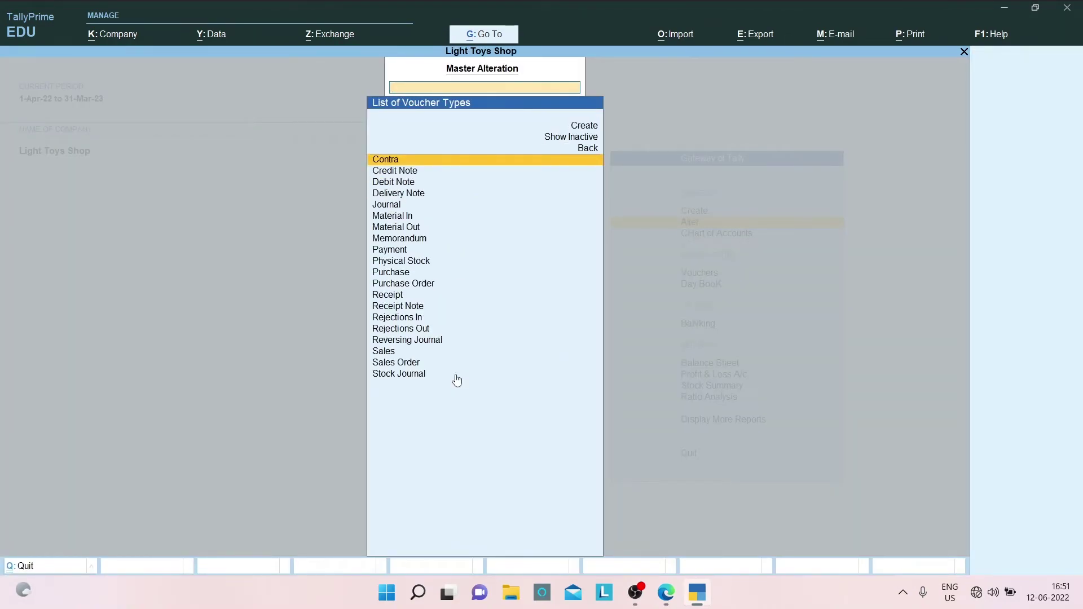
text(Sal)
key(Down)
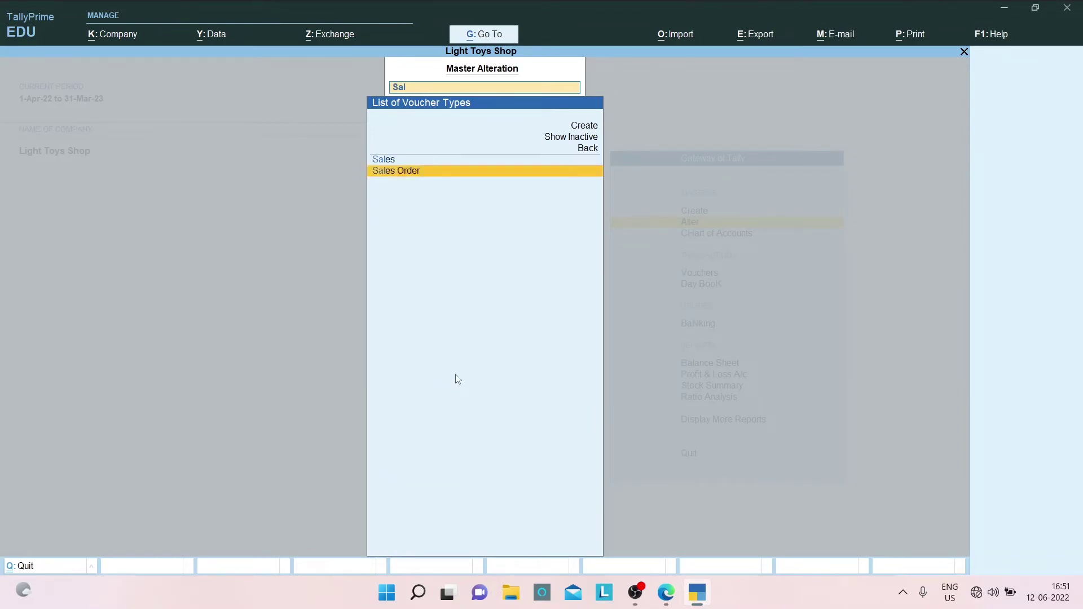
key(Up)
key(Return)
- Go to the Sales voucher type's zero-valued transactions setting and highlight Yash toy Company in transaction 13 of the PDF
key(Return)
key(Return)
key(Return)
key(Return)
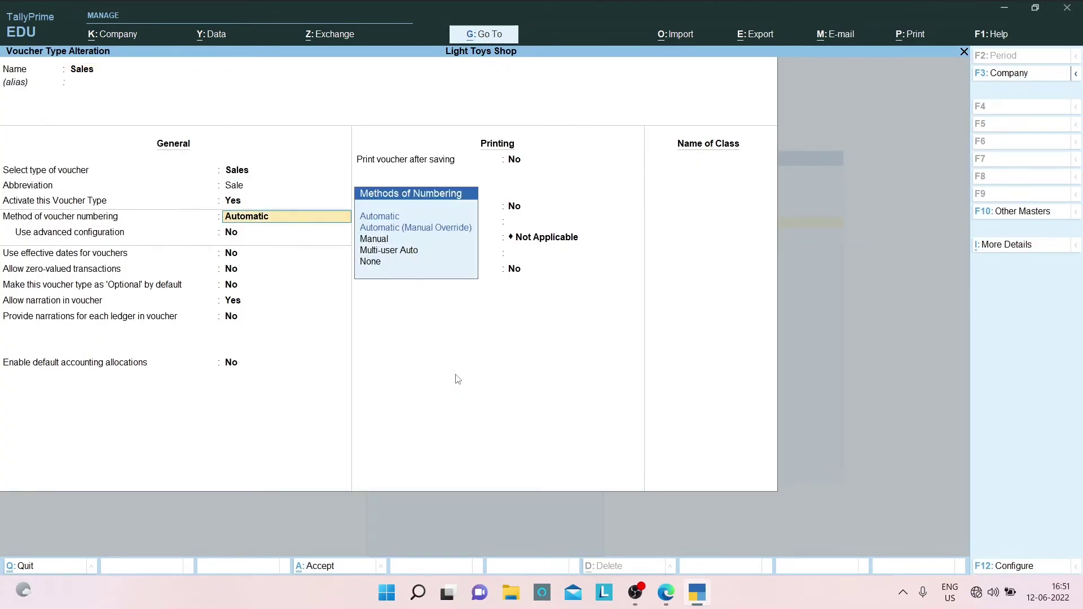
key(Return)
key(Return)
key(Return)
key(alt+Tab)
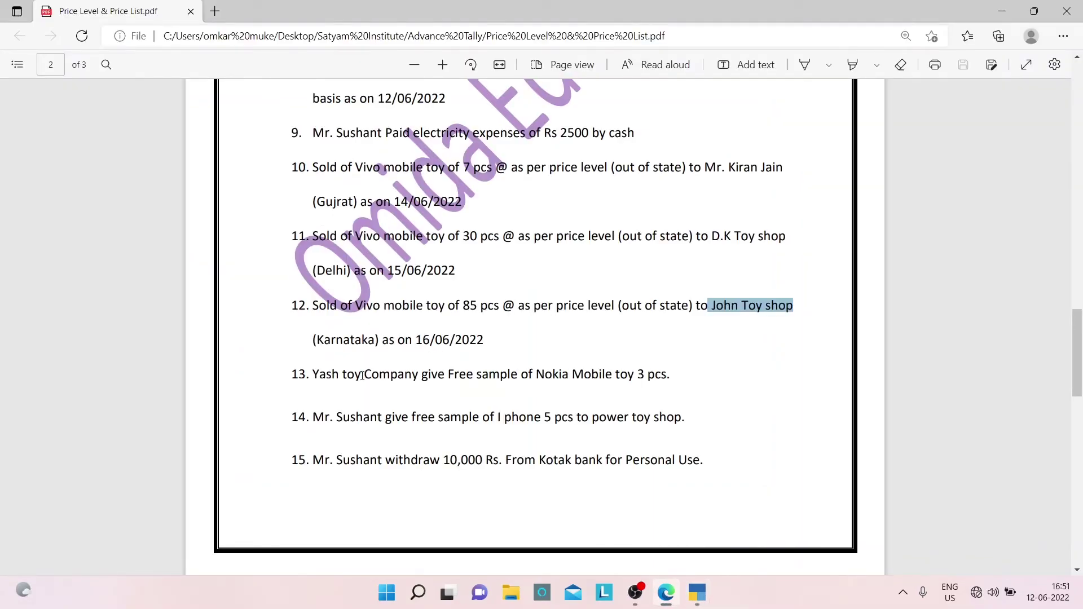
drag(308, 369, 428, 375)
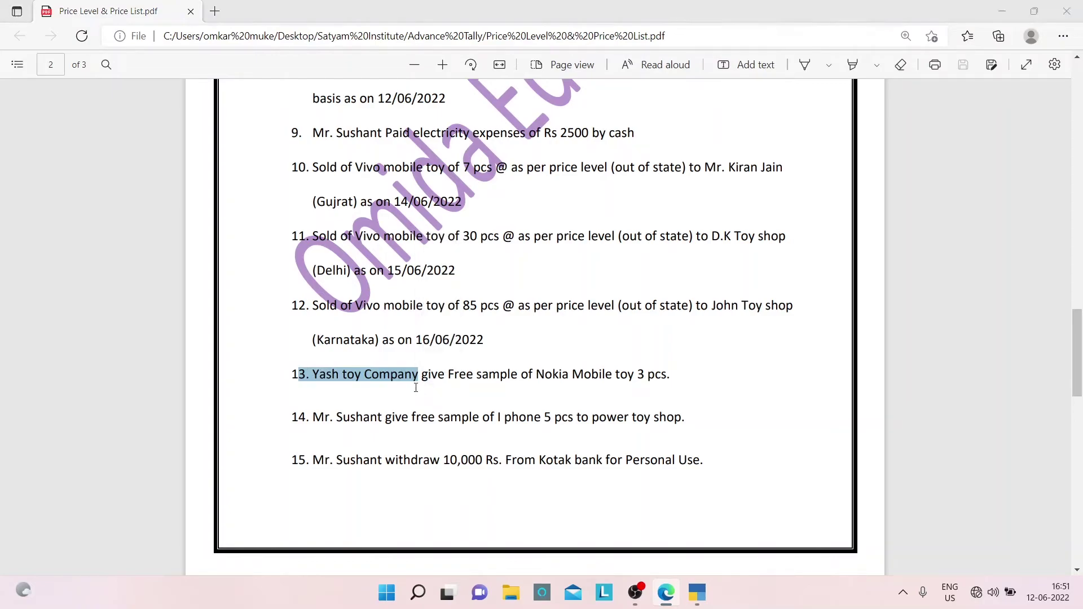
key(alt+Tab)
- Set Allow zero-valued transactions to Yes for the Sales voucher type and save it
key(BackSpace)
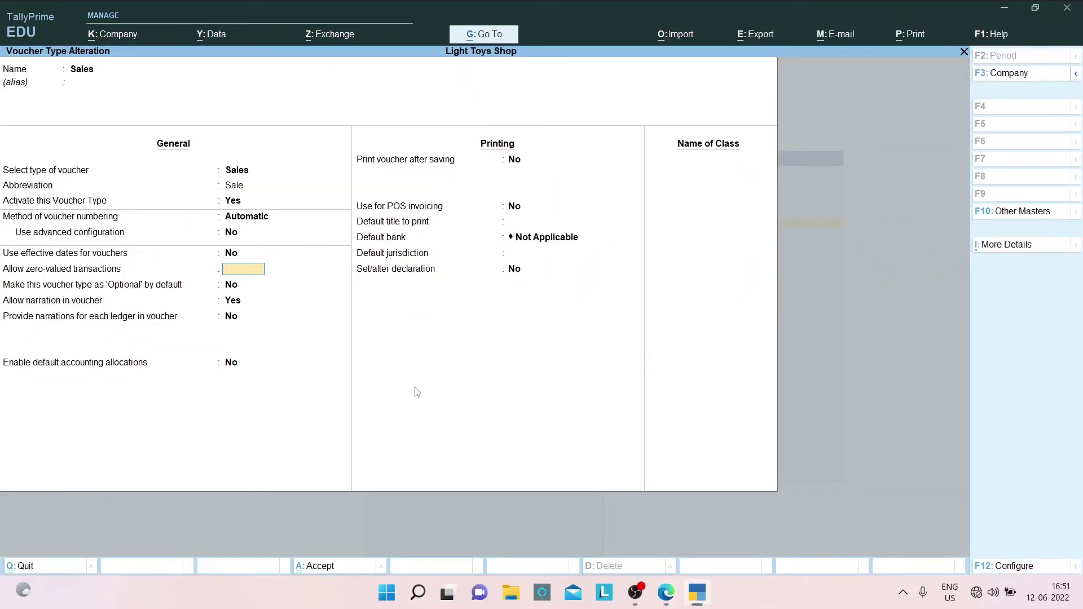
key(Escape)
key(Return)
key(Return)
key(Return)
key(Return)
key(Return)
key(Return)
key(Return)
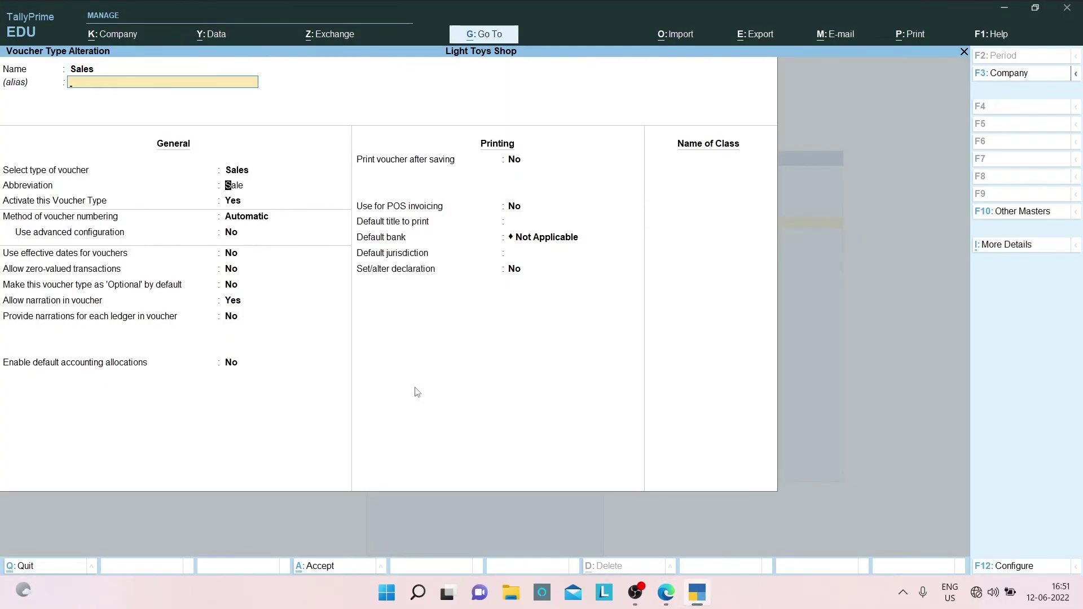
key(Return)
key(Return)
key(ctrl+a)
- Set Allow zero-valued transactions to Yes for the Purchase voucher type, save it and return to the Gateway of Tally
text(O)
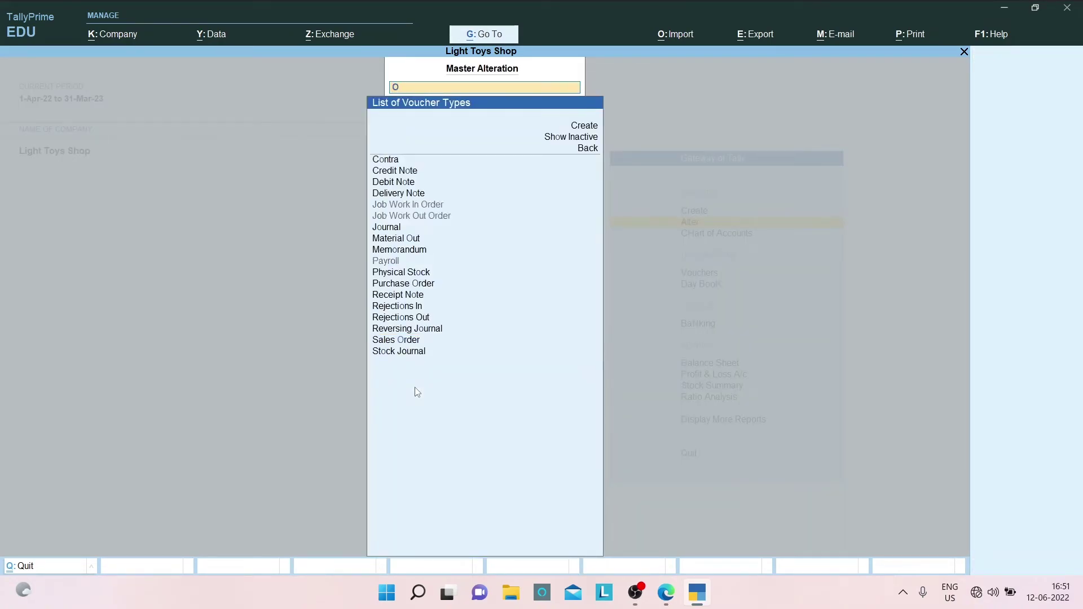
key(BackSpace)
text(P)
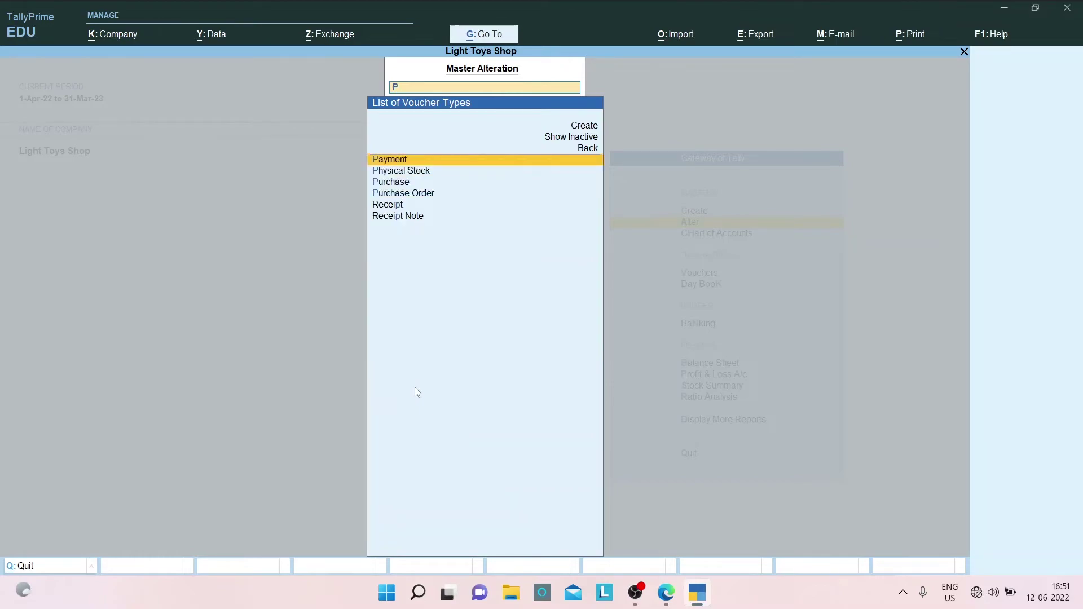
key(Down)
key(Down)
key(Return)
key(Return)
key(Return)
key(Return)
key(Return)
key(Return)
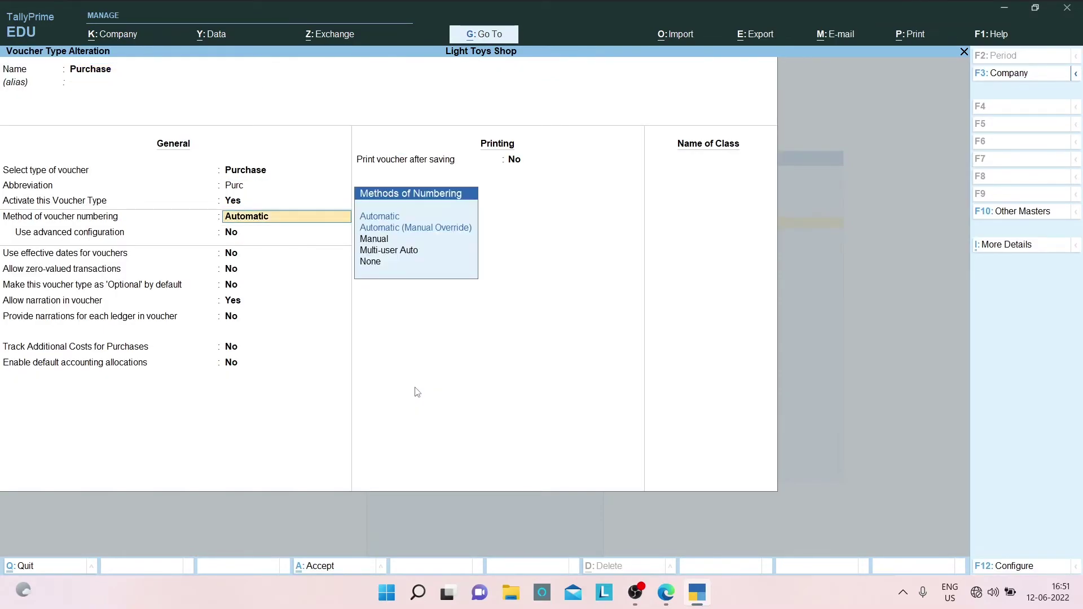
key(Return)
key(Return)
key(Return)
key(Escape)
key(Escape)
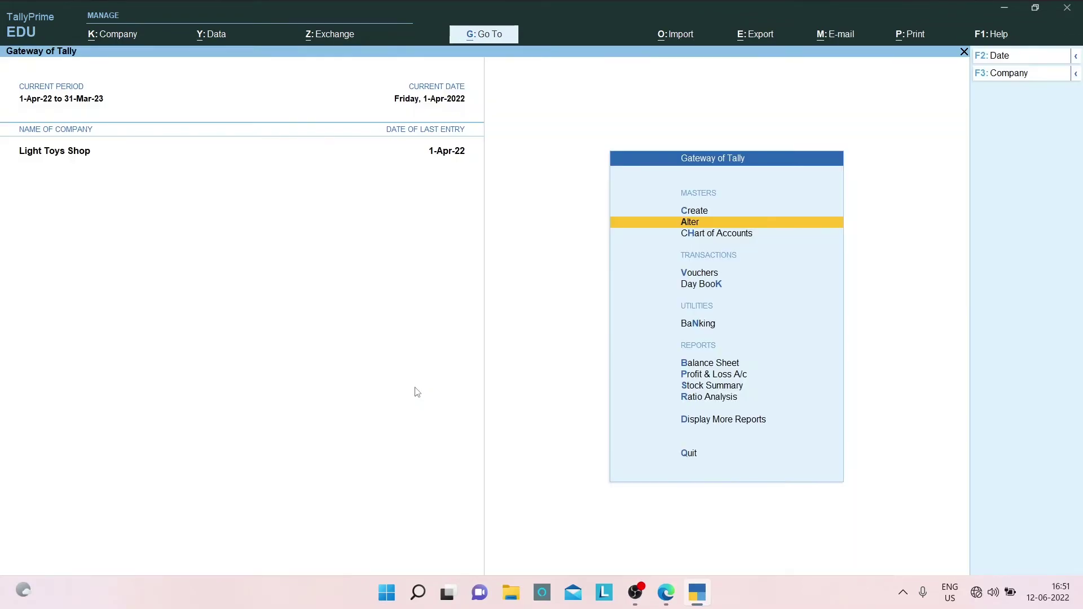
- Reopen the Purchase voucher type, check its Allow zero-valued transactions setting and accept the form
key(Return)
key(Down)
key(Down)
key(Down)
key(Return)
key(Down)
key(Down)
key(Down)
key(Down)
key(Down)
key(Down)
key(Down)
key(Down)
key(Down)
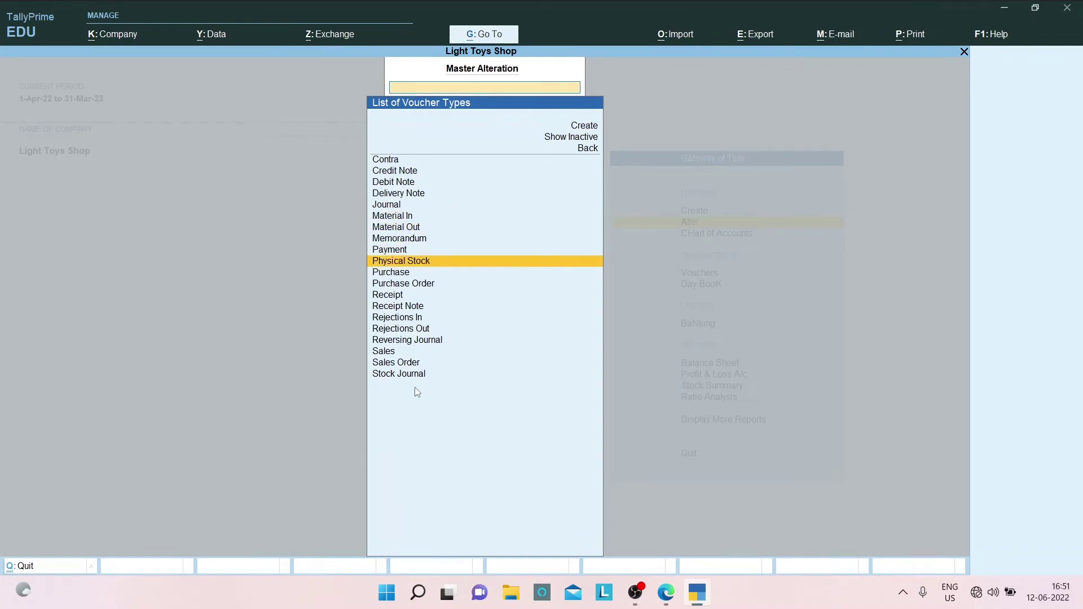
key(Down)
key(Return)
key(Return)
key(Return)
key(Return)
key(Return)
key(Return)
key(Return)
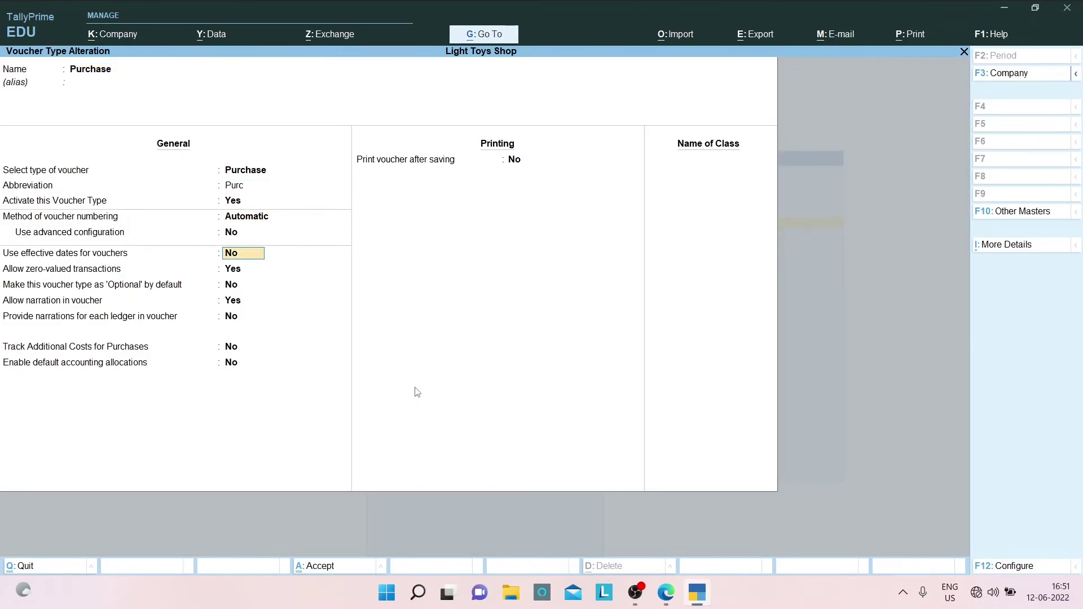
key(Return)
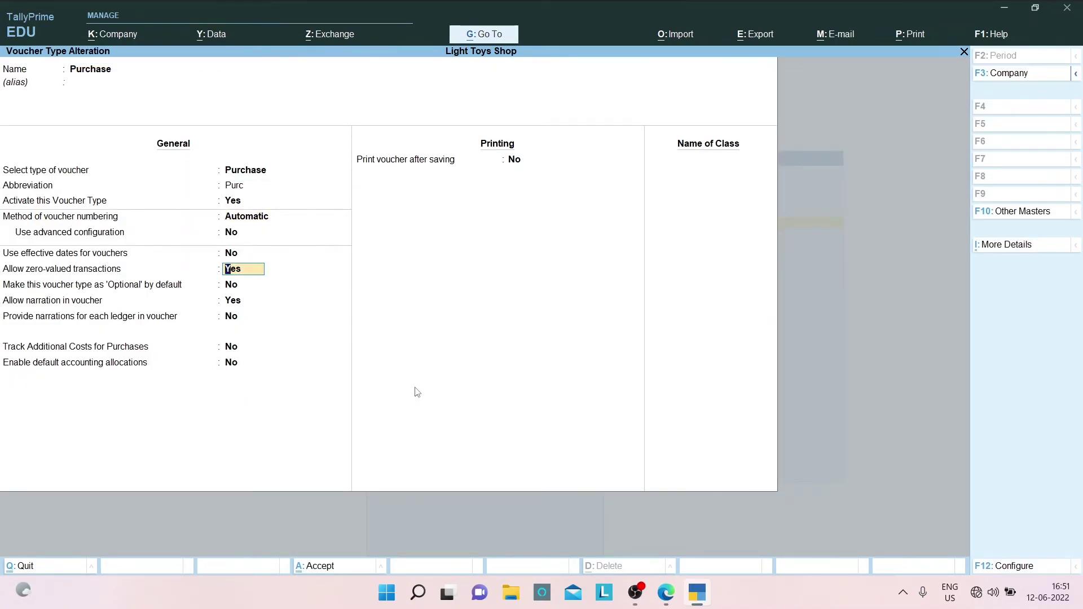
key(ctrl+a)
- Reopen the Sales voucher type, check its Allow zero-valued transactions setting and return to the Gateway of Tally
key(Down)
key(Down)
key(Down)
key(Down)
key(Down)
key(Down)
key(Down)
key(Return)
key(Return)
key(Return)
key(Return)
key(Return)
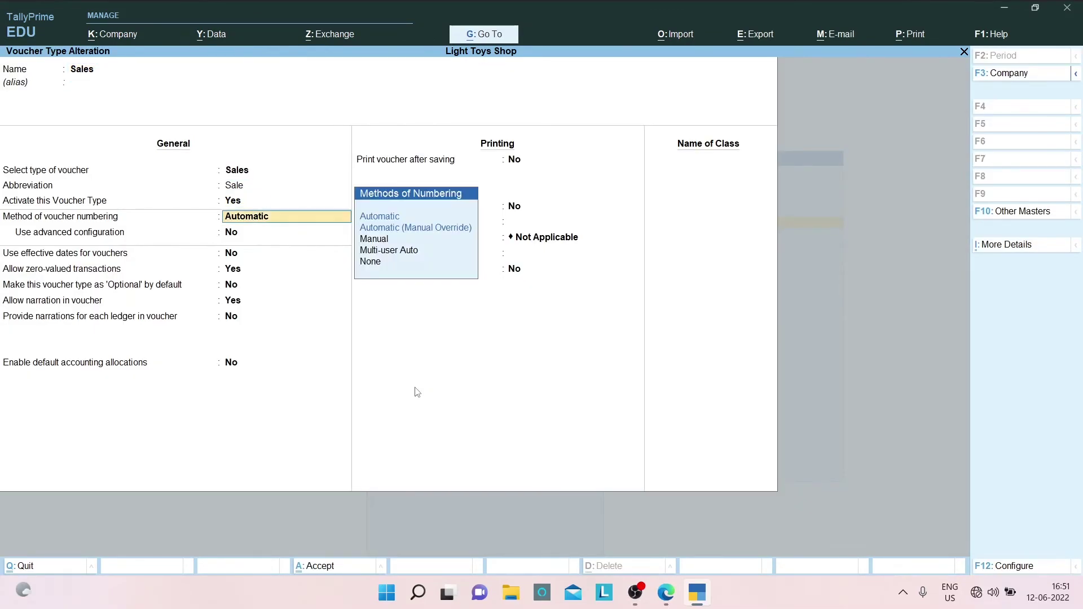
key(Return)
key(Return)
key(Return)
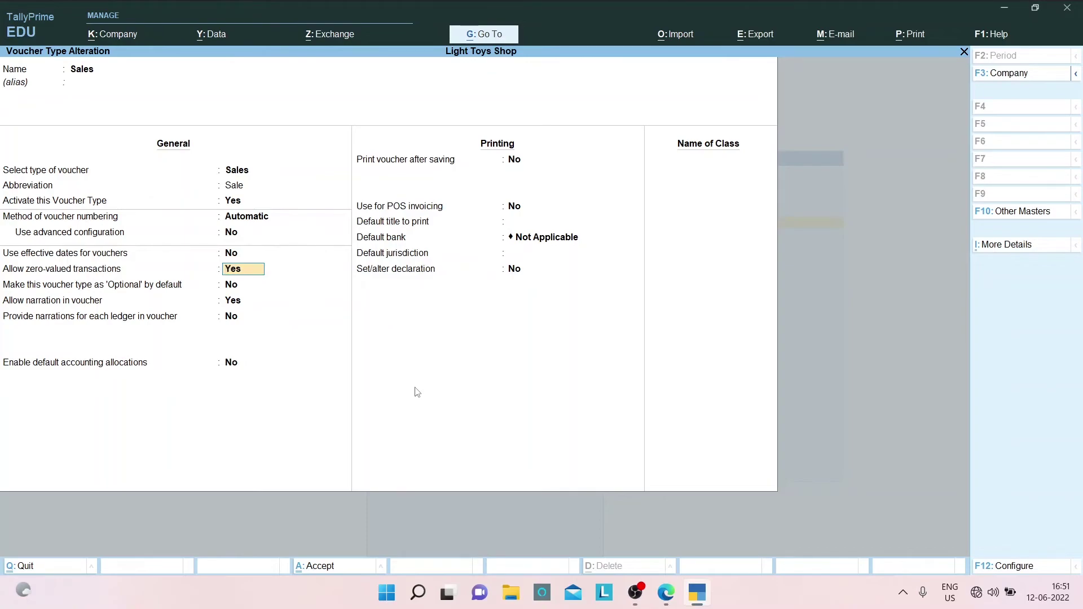
key(Escape)
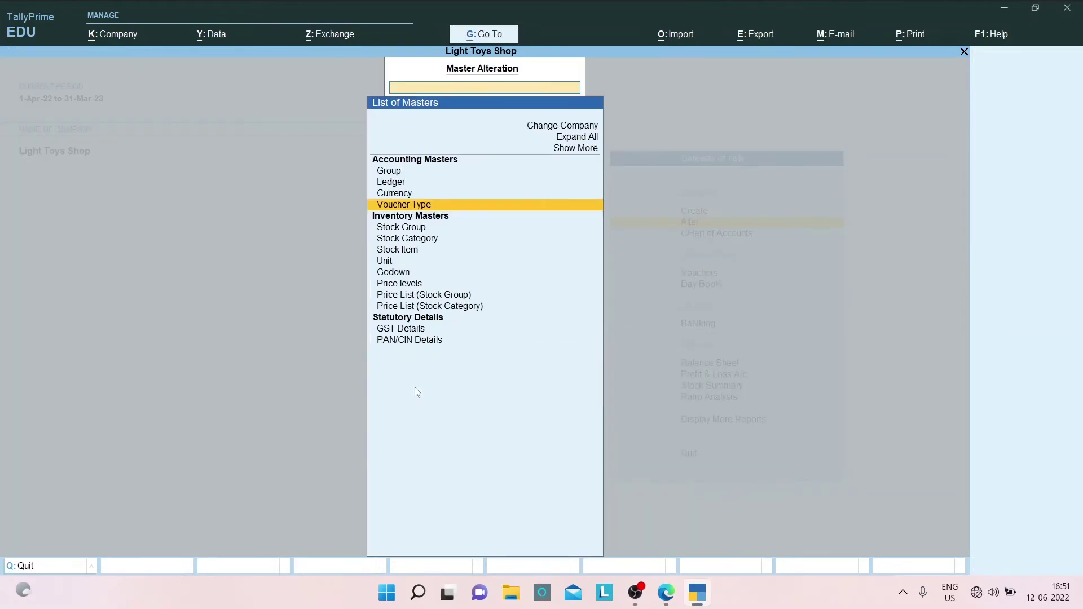
key(Escape)
- Start a purchase voucher with a new party ledger and copy the supplier name Yash toy Company from item 13 of the exercise PDF
key(v)
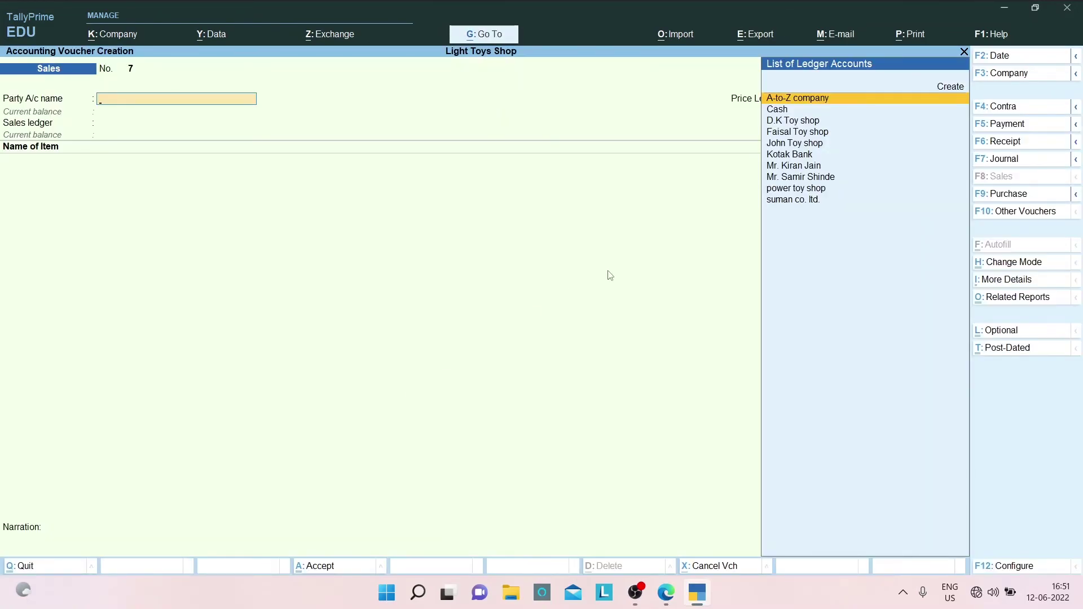
click(1002, 194)
key(Return)
key(alt+c)
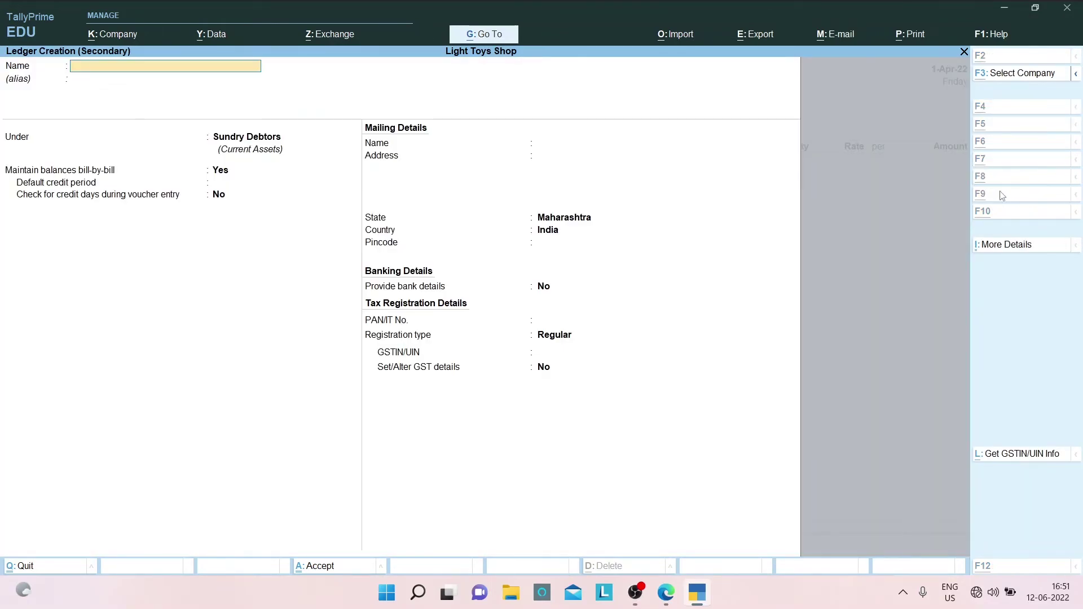
key(alt+Tab)
drag(305, 375, 417, 379)
key(ctrl+c)
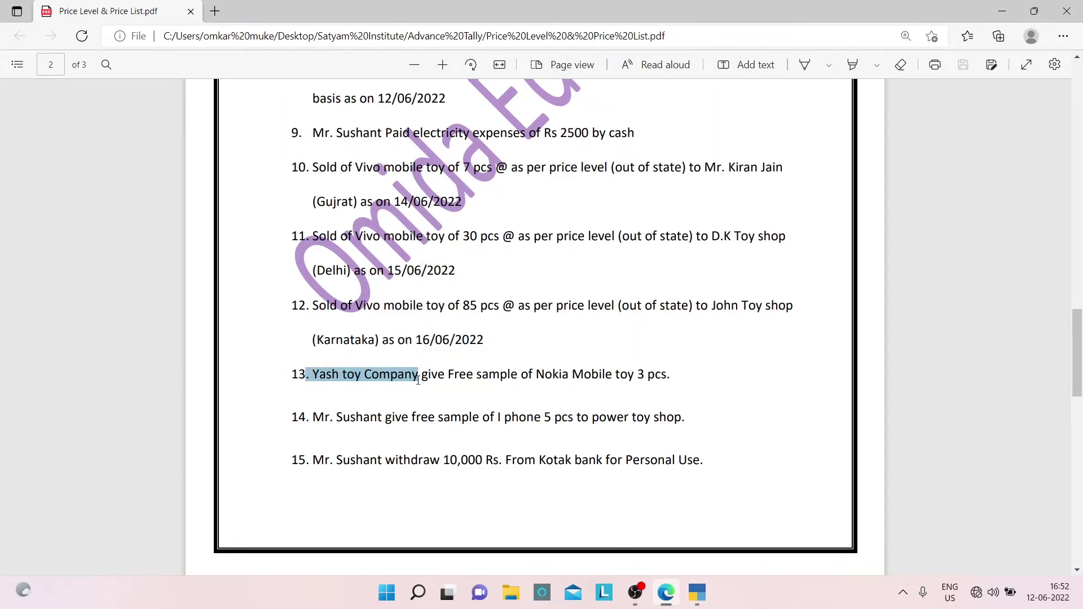
- Create the ledger Yash toy Company under Sundry Creditors from the copied name, and use Purchase as the voucher's purchase ledger
key(alt+Tab)
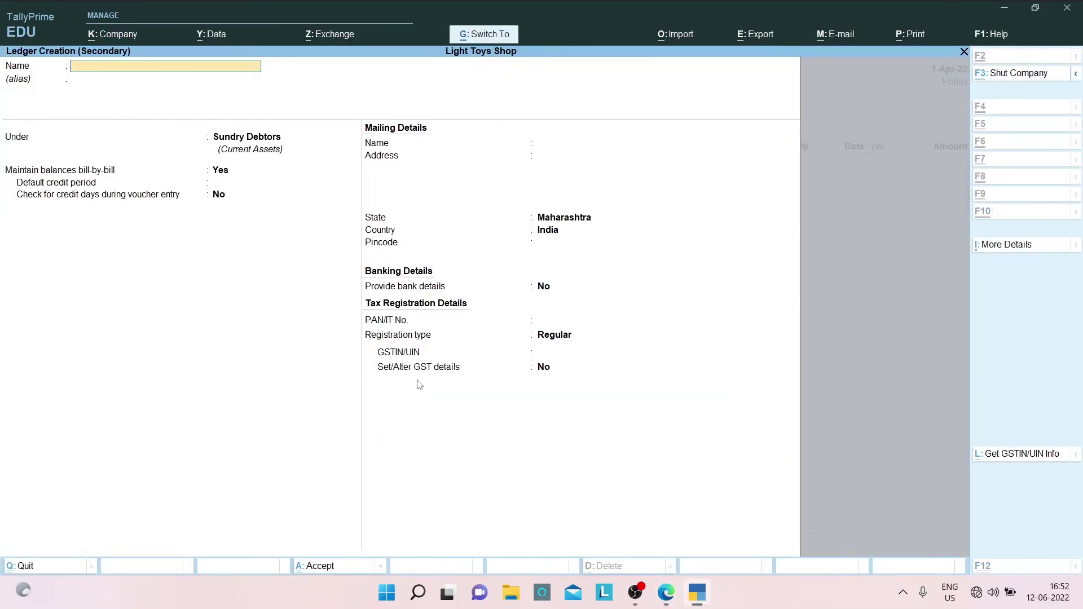
key(ctrl+v)
key(Return)
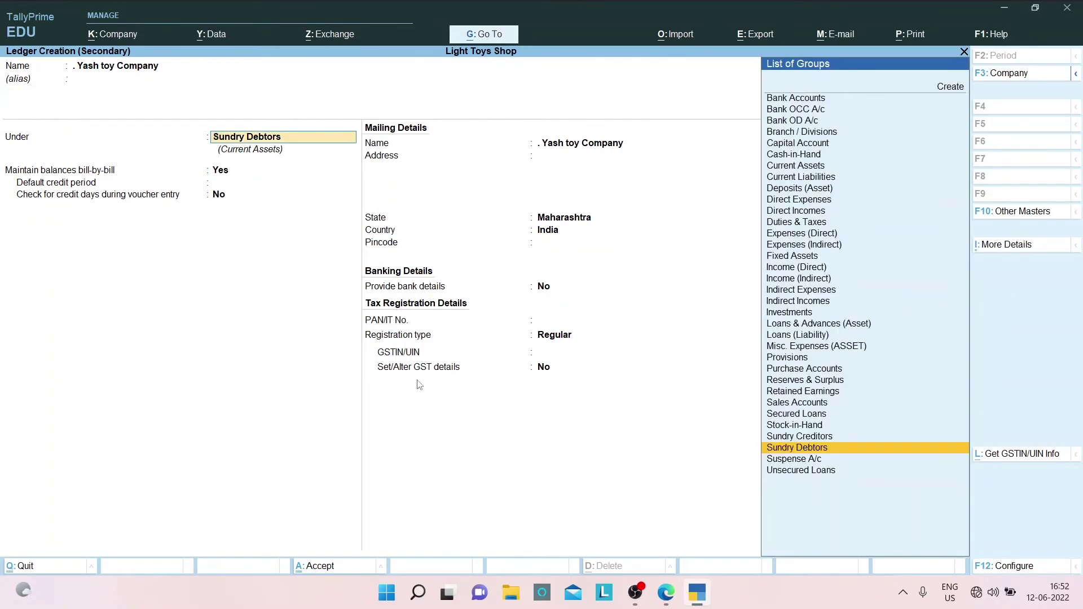
text(Su)
key(Return)
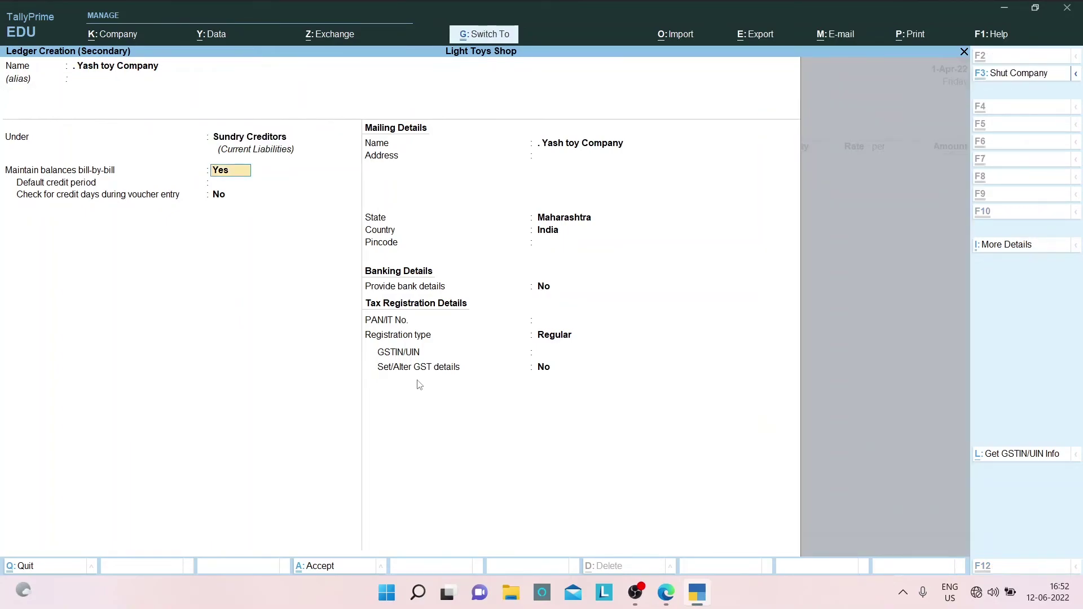
key(ctrl+a)
key(ctrl+a)
key(ctrl+a)
key(Return)
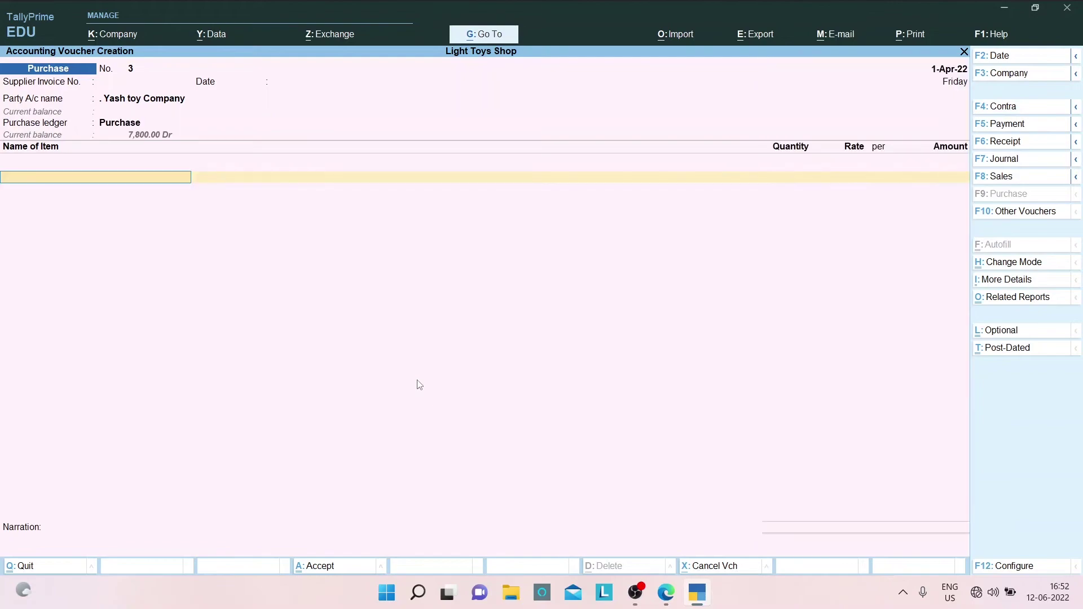
- Enter 3 pcs of Nokia mobile toy without a rate, save the purchase voucher and return to the Gateway of Tally
text(N)
key(Return)
text(3'')
key(Return)
key(Return)
key(Return)
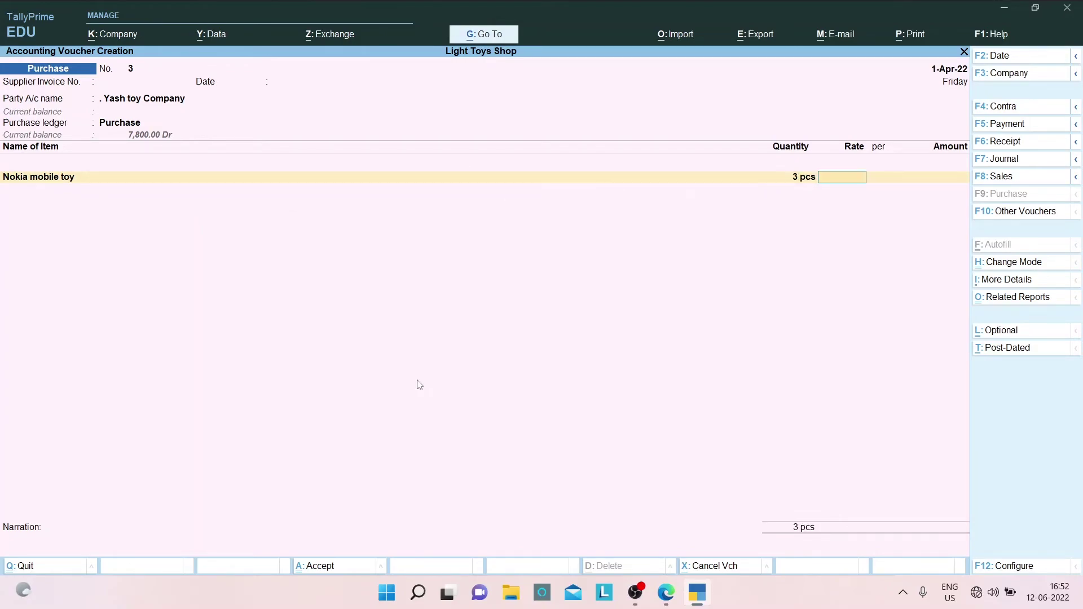
key(Return)
key(Return)
key(Return)
key(Return)
key(Escape)
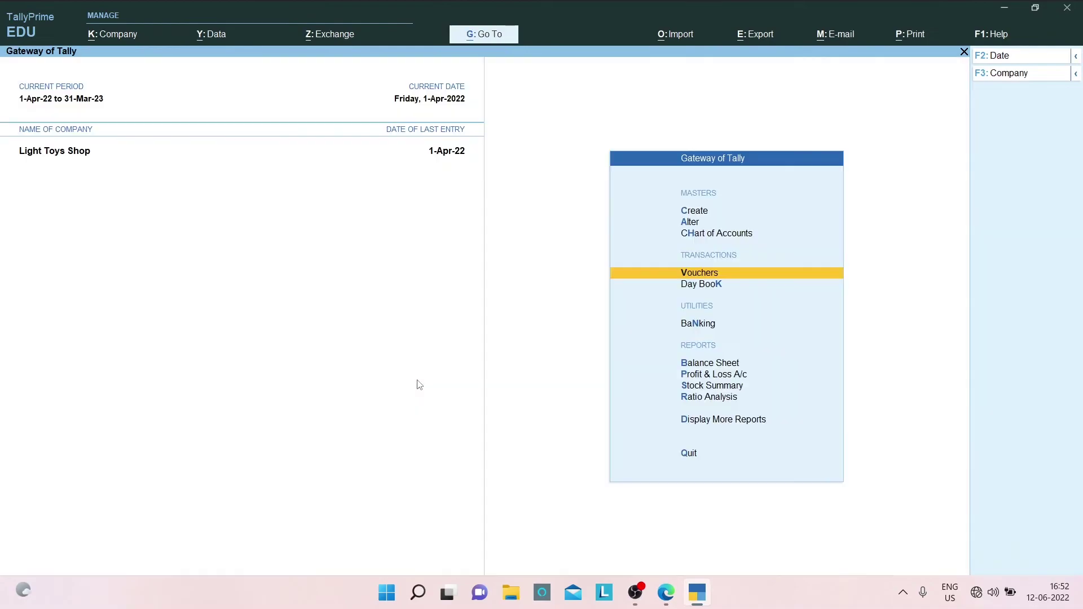
- Open the Stock Summary and check the closing balance of Nokia mobile toy
key(Down)
key(Down)
key(Down)
key(Down)
key(Down)
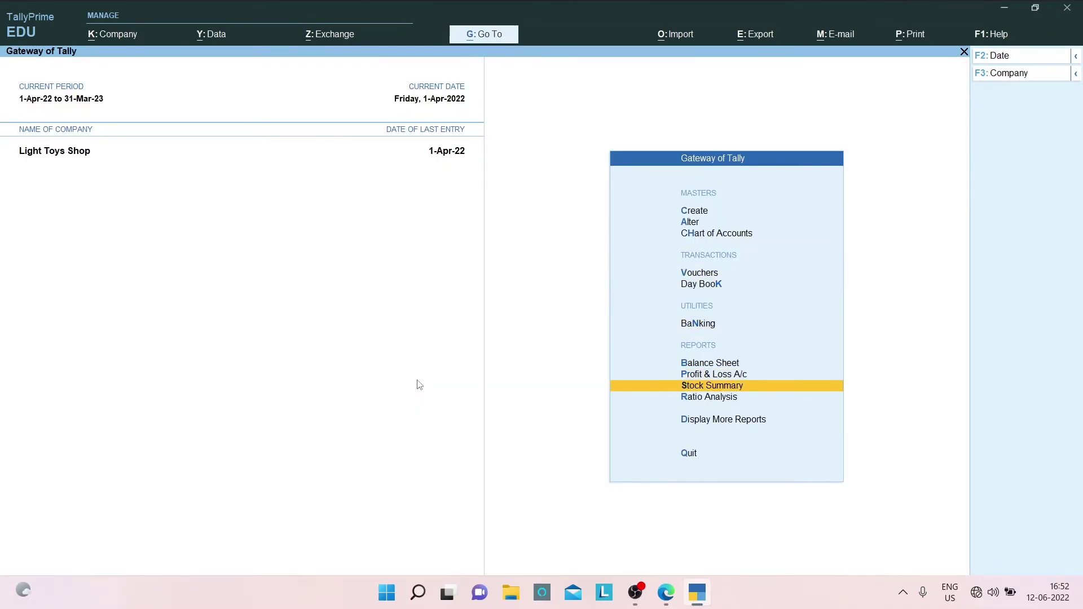
click(679, 384)
key(Down)
key(Down)
key(Down)
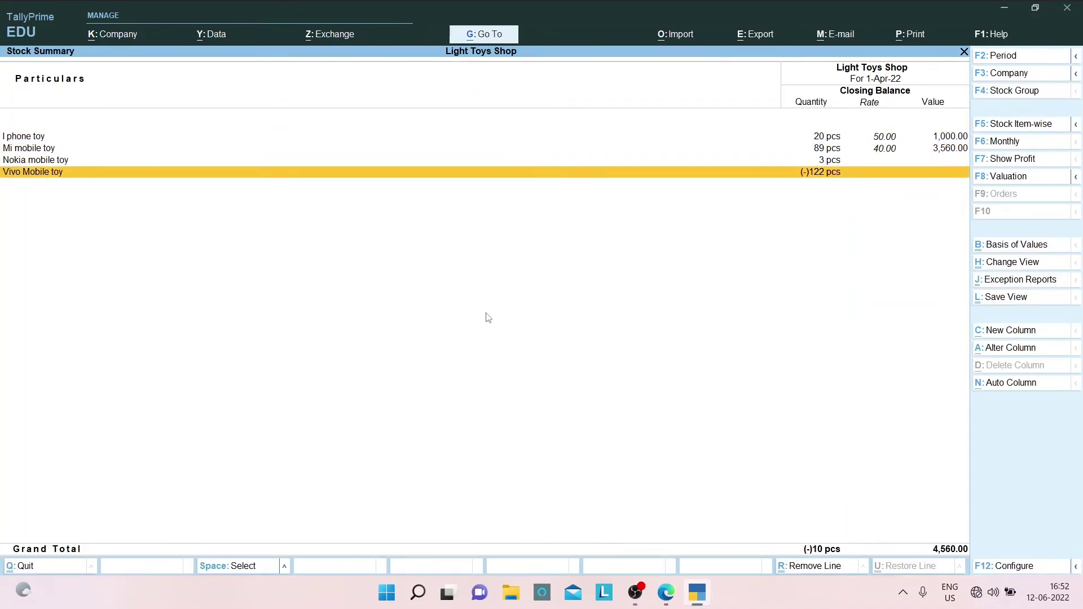
key(Up)
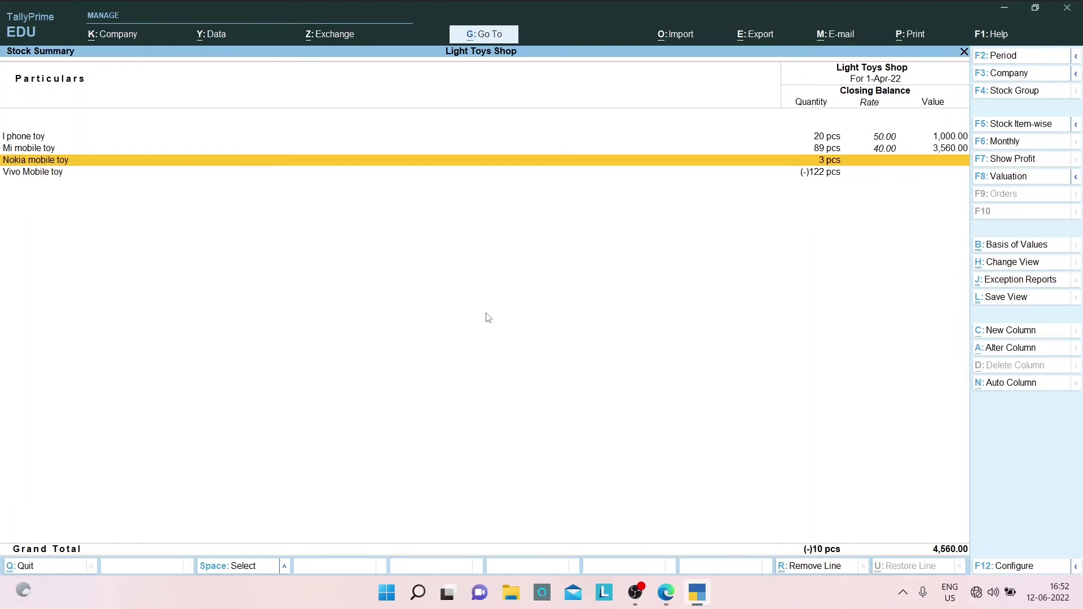
- Examine the monthly stock summaries of I phone toy, Mi mobile toy and Vivo Mobile toy, and return to the Gateway of Tally
key(Escape)
key(Return)
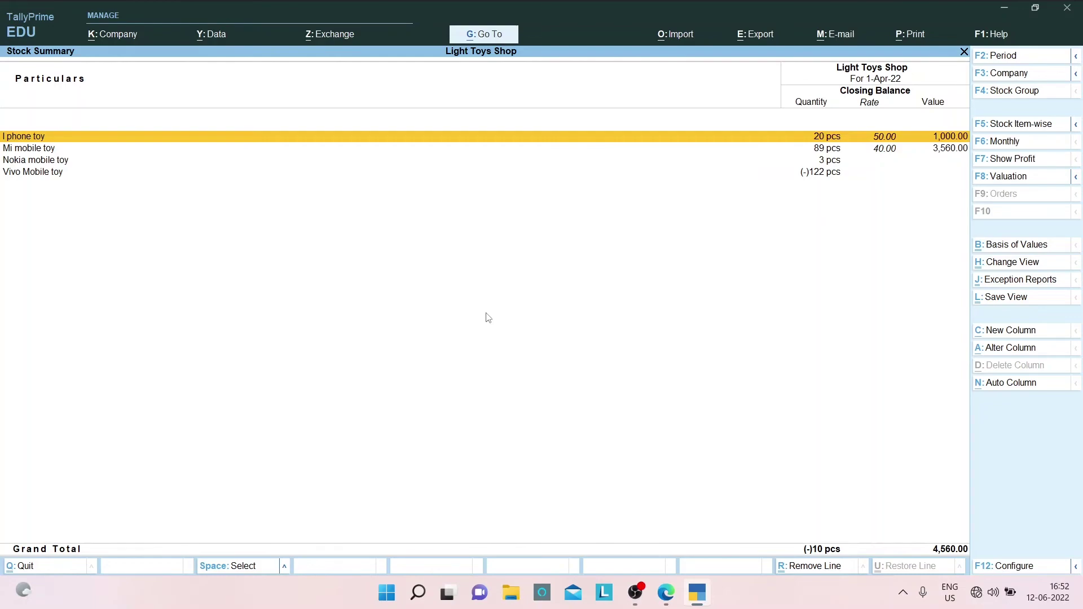
key(Return)
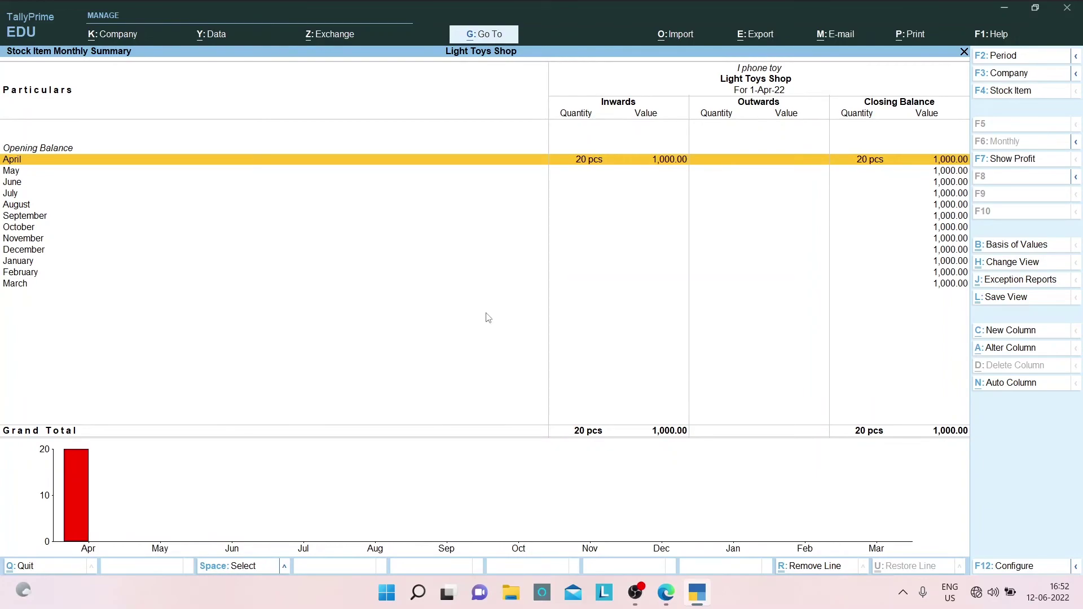
key(Escape)
key(Down)
key(Return)
key(Escape)
key(Down)
key(Down)
key(Return)
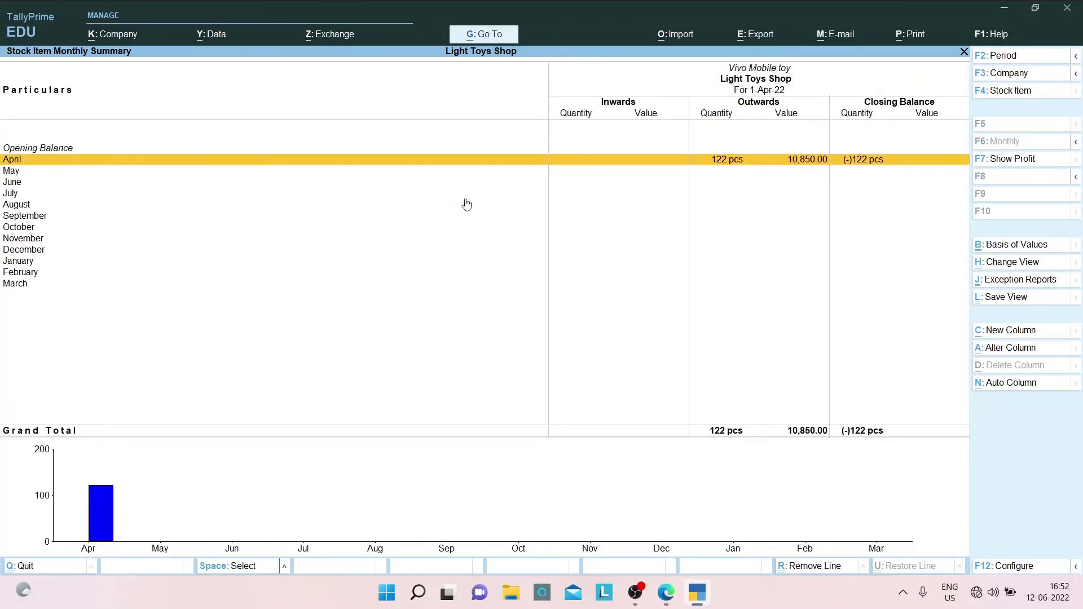
key(Escape)
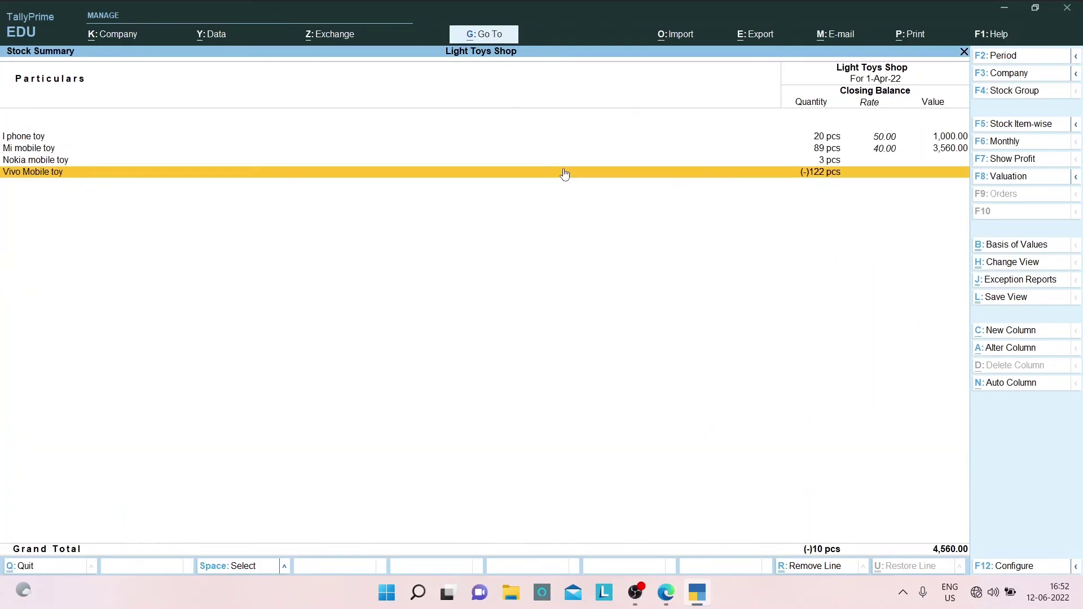
key(Return)
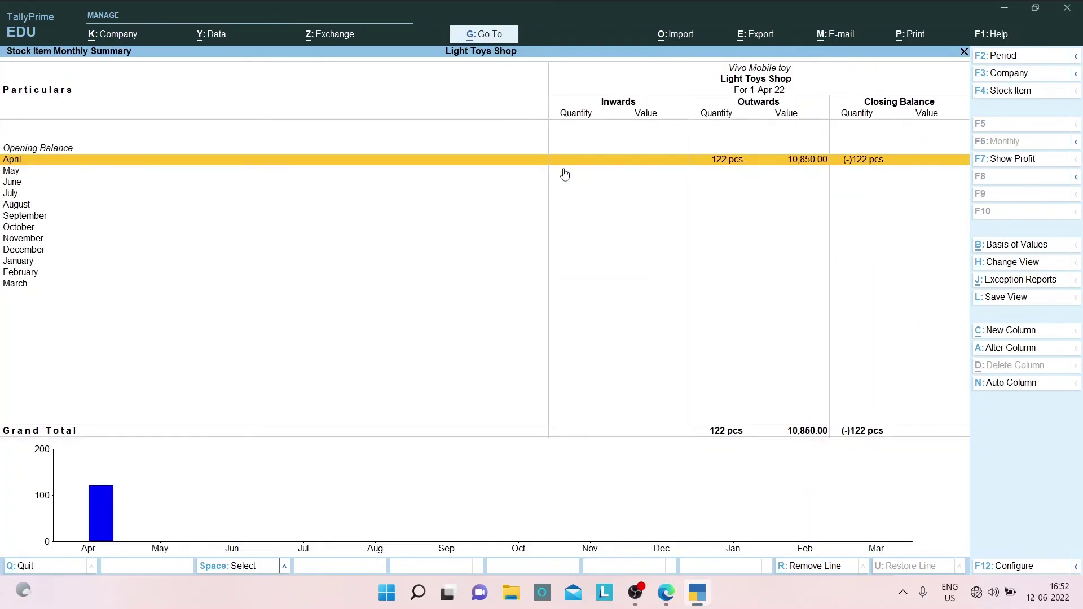
key(Escape)
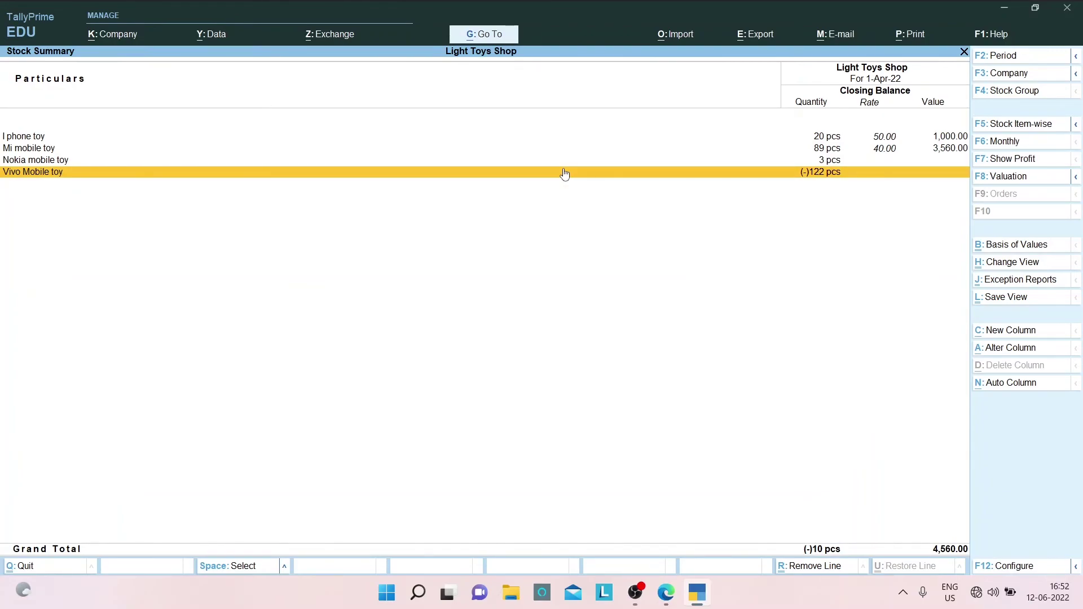
key(Escape)
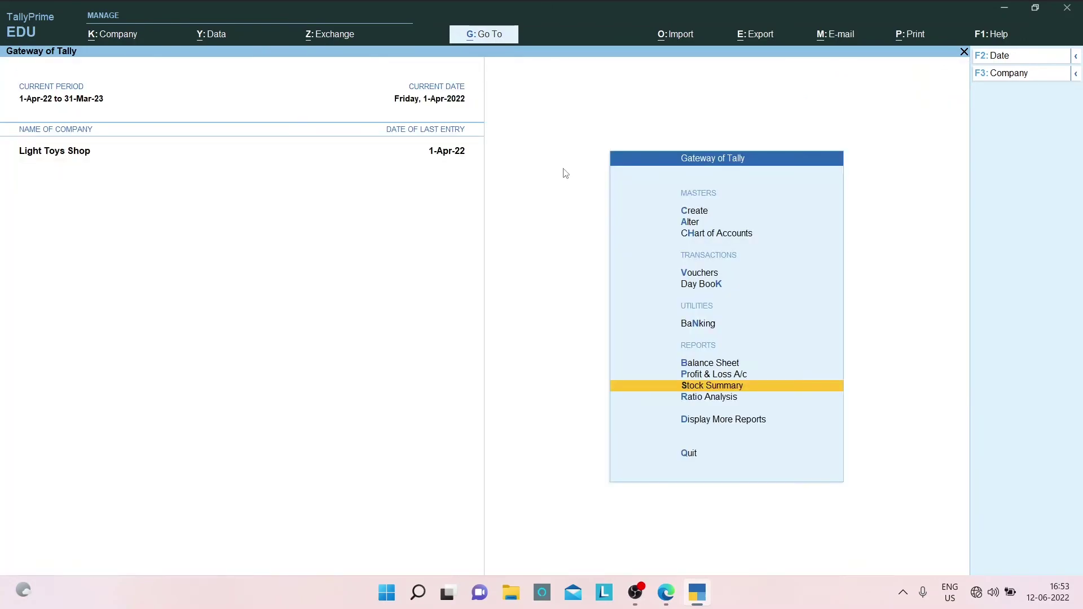
- Reopen voucher entry and read item 14 of the exercise PDF about the I phone free sample for power toy shop
key(Up)
key(Up)
key(Up)
key(Up)
key(Up)
key(Up)
key(Down)
key(Return)
key(alt+Tab)
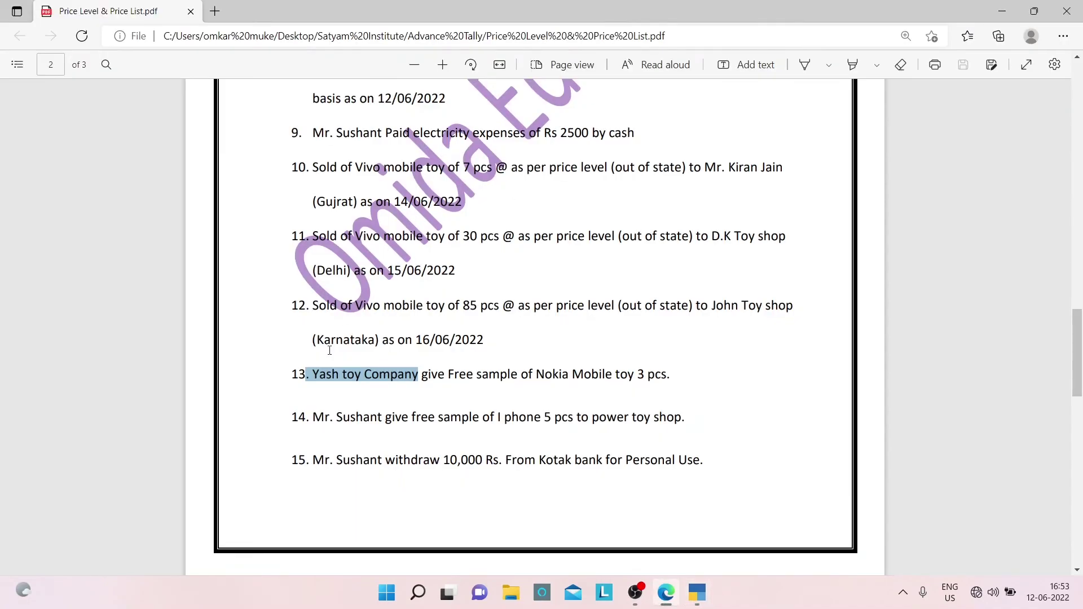
drag(319, 408, 315, 417)
click(327, 419)
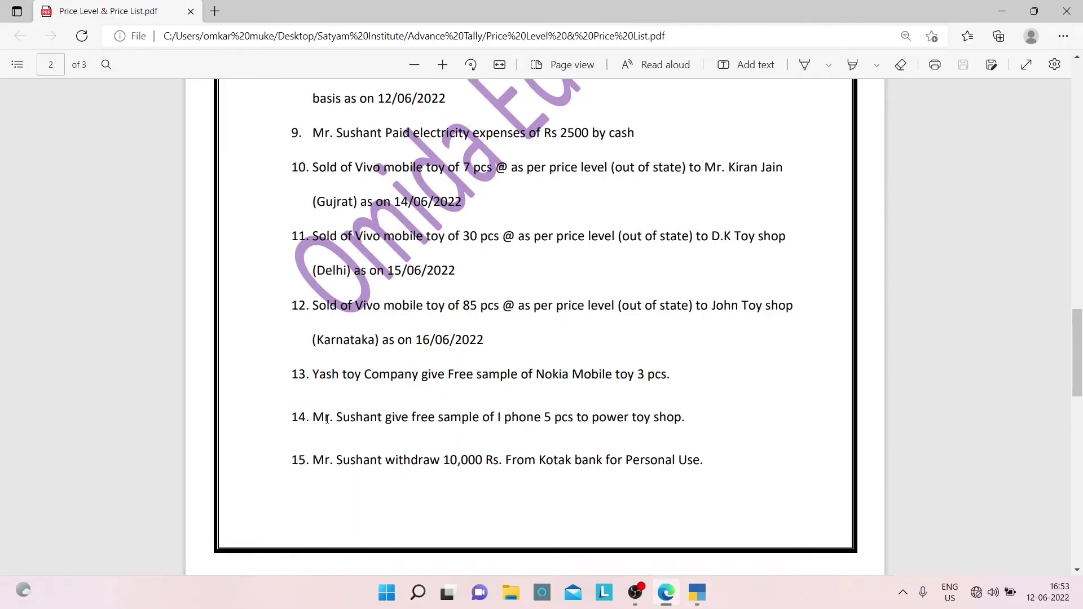
double_click(325, 419)
click(429, 419)
drag(498, 417, 563, 423)
click(612, 423)
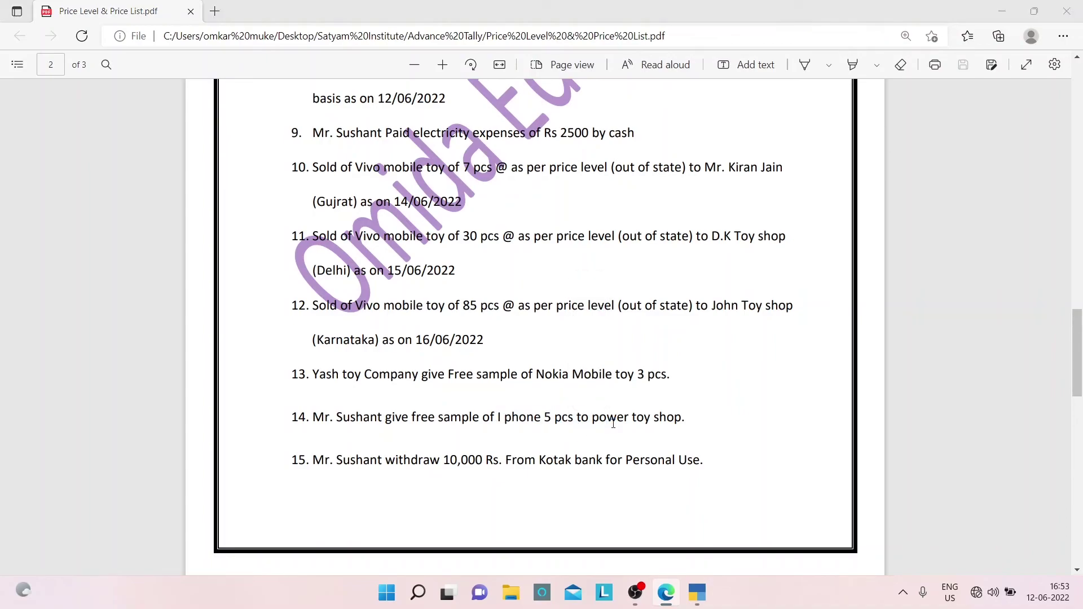
key(alt+Tab)
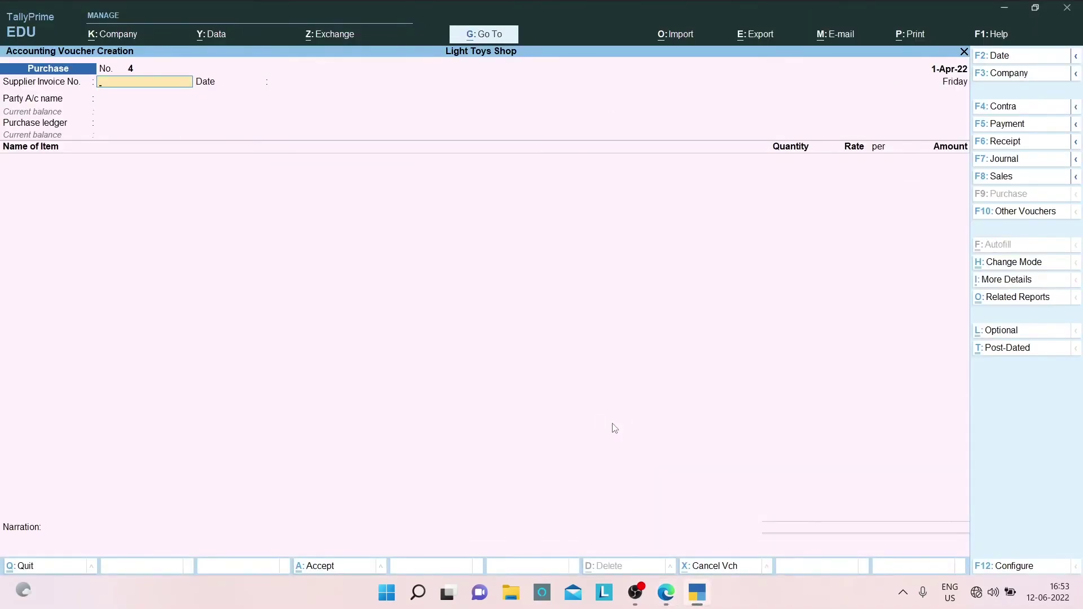
- Start a sales voucher for power toy shop with price level Not Applicable and the Sales ledger
click(1006, 179)
key(Escape)
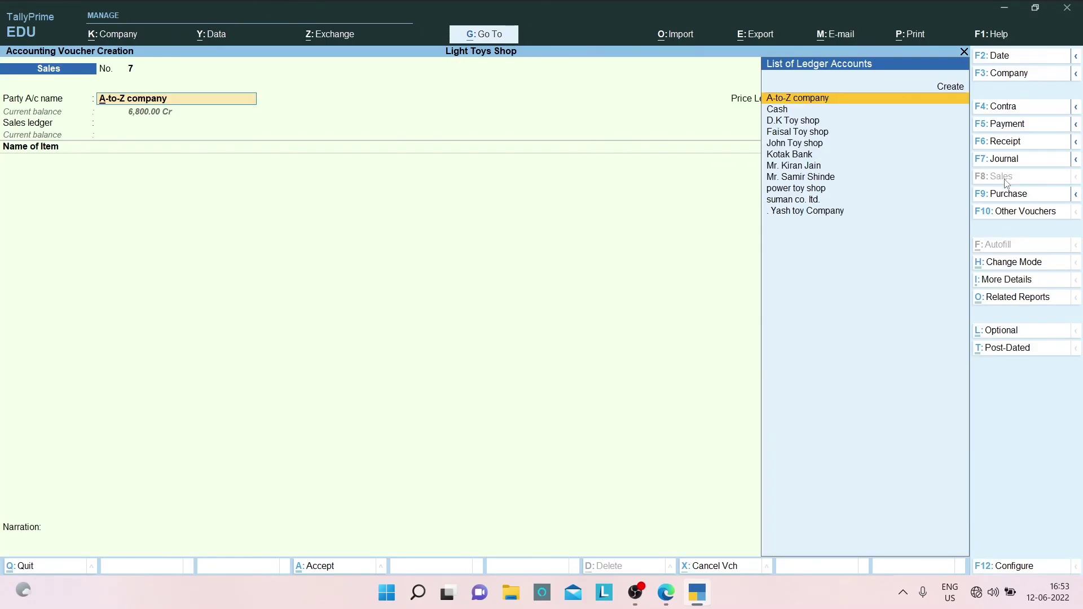
text(pow)
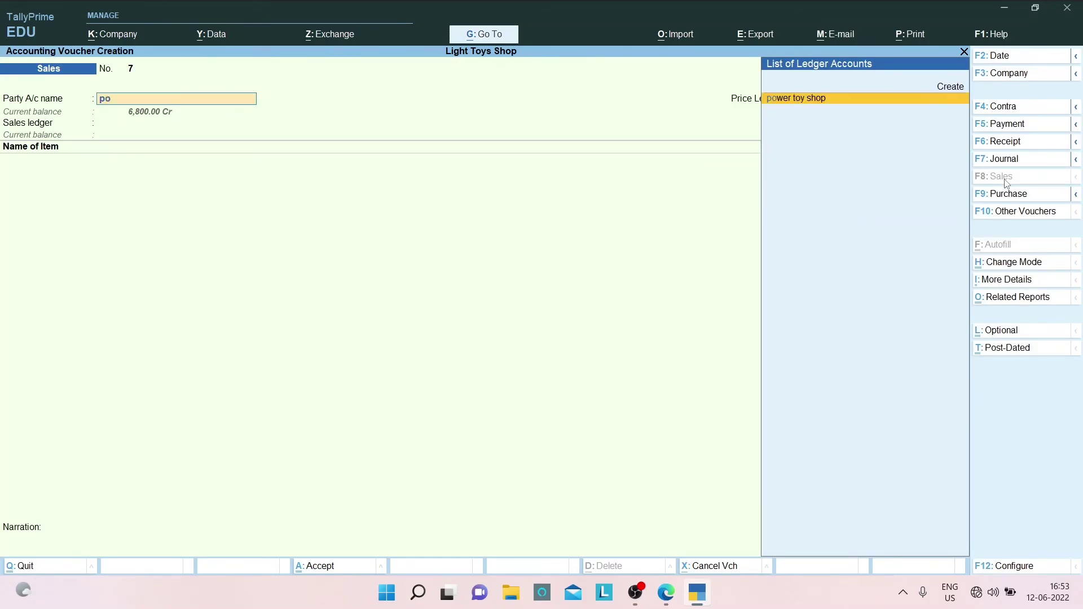
key(Return)
key(Return)
key(ctrl+a)
key(ctrl+a)
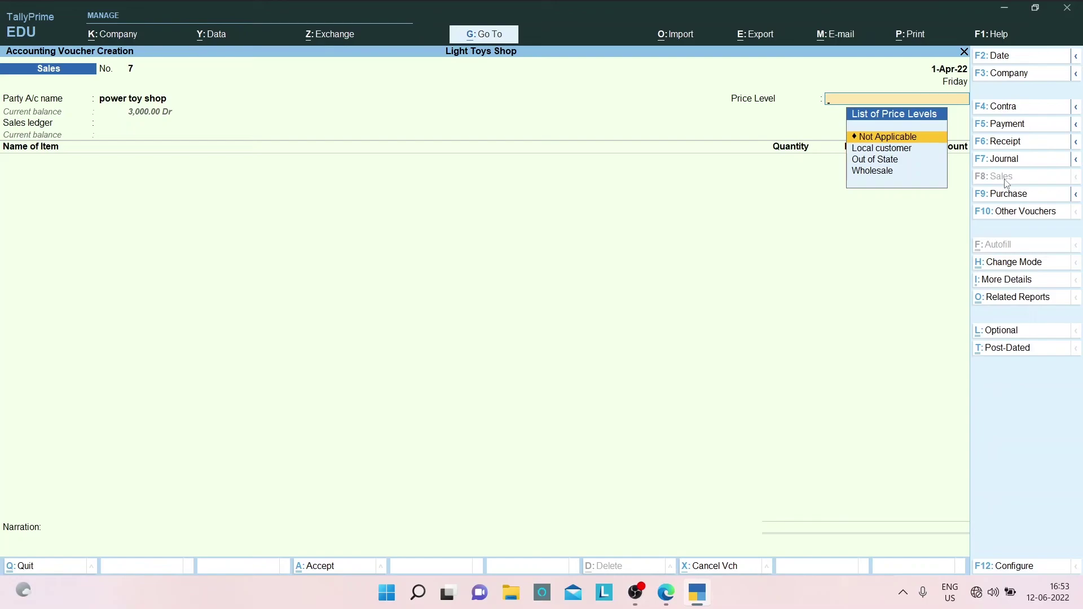
key(Return)
key(Return)
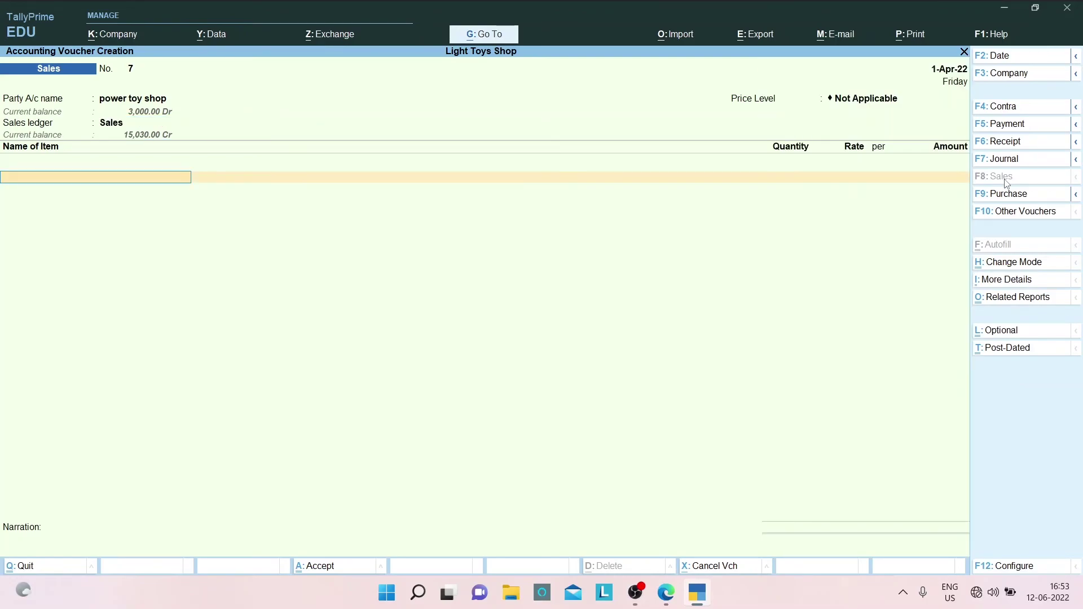
- Recheck the sample quantity in the PDF, enter 5 pcs of I phone toy without a rate and save the sales voucher
key(alt+Tab)
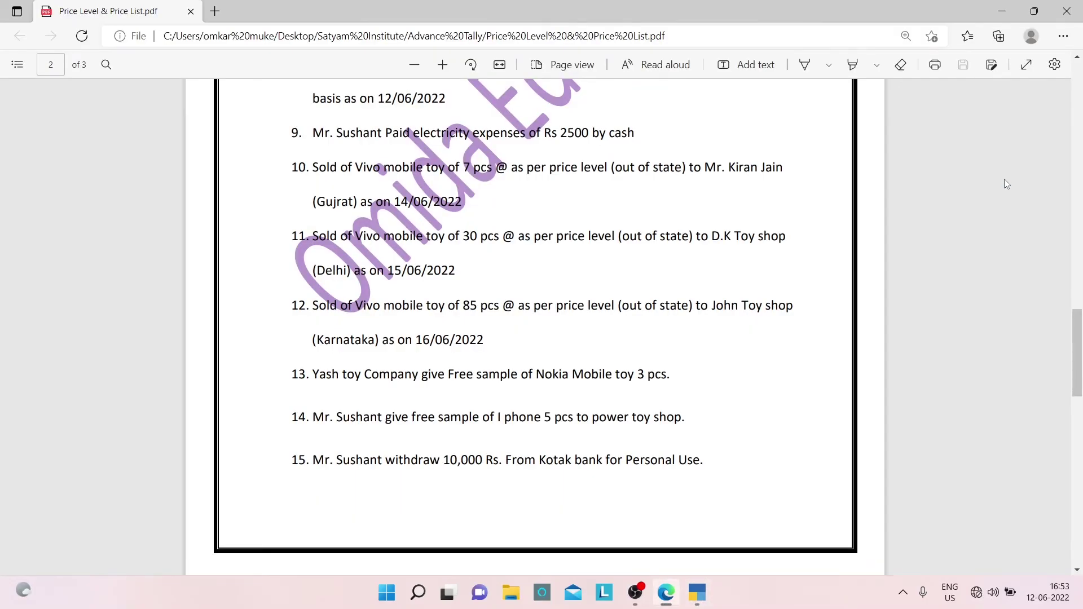
key(alt+Tab)
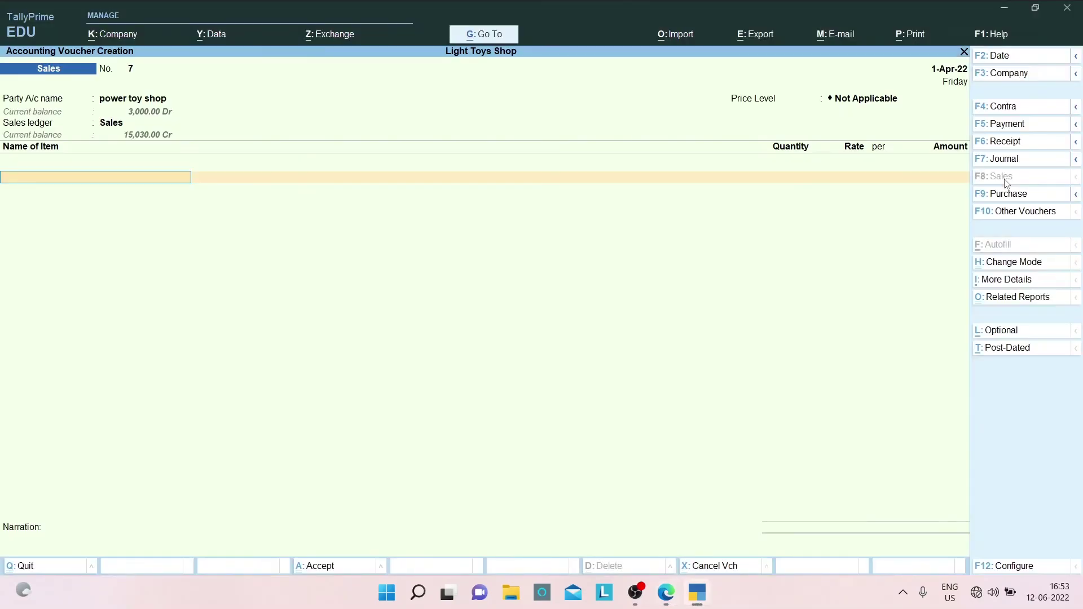
key(Return)
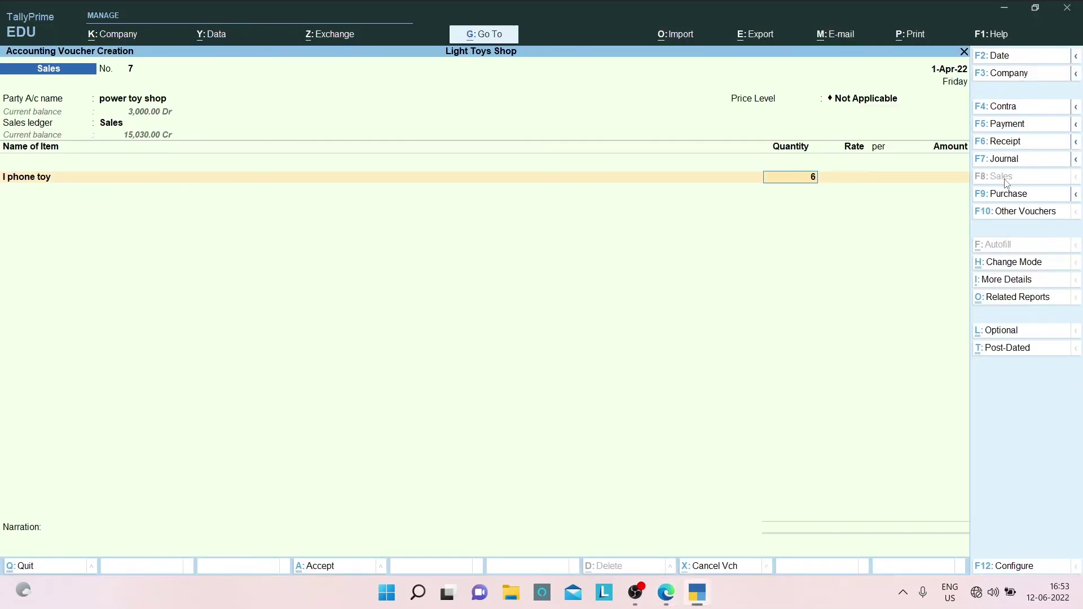
key(BackSpace)
text(5)
key(Return)
key(Return)
key(Return)
key(Return)
key(Return)
key(Return)
key(Return)
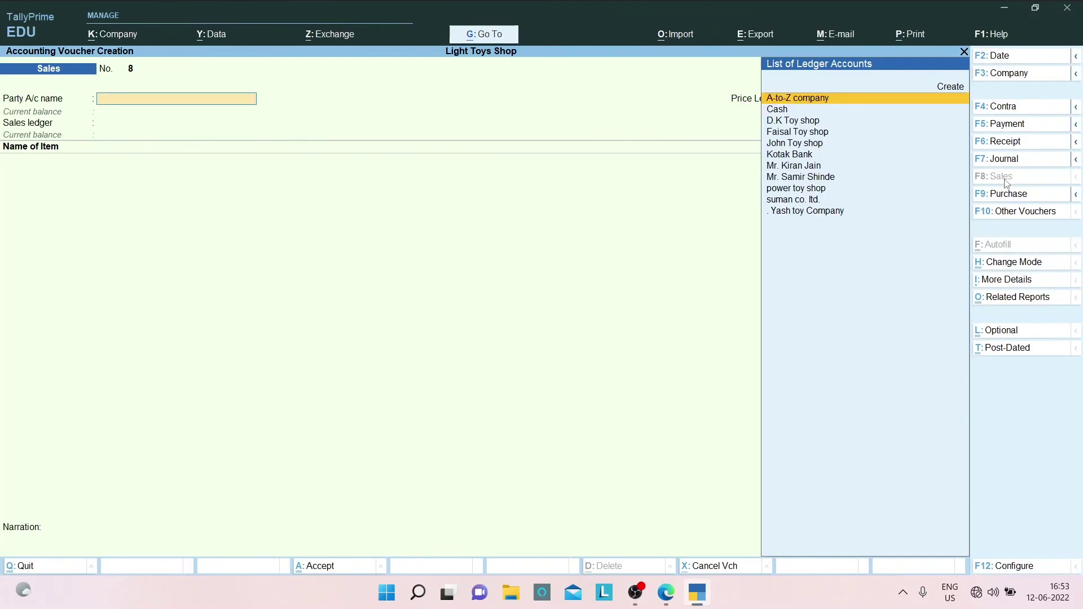
- Read item 15 of the exercise PDF about the personal-use withdrawal from Kotak Bank, copy its amount and start a payment voucher
key(alt+Tab)
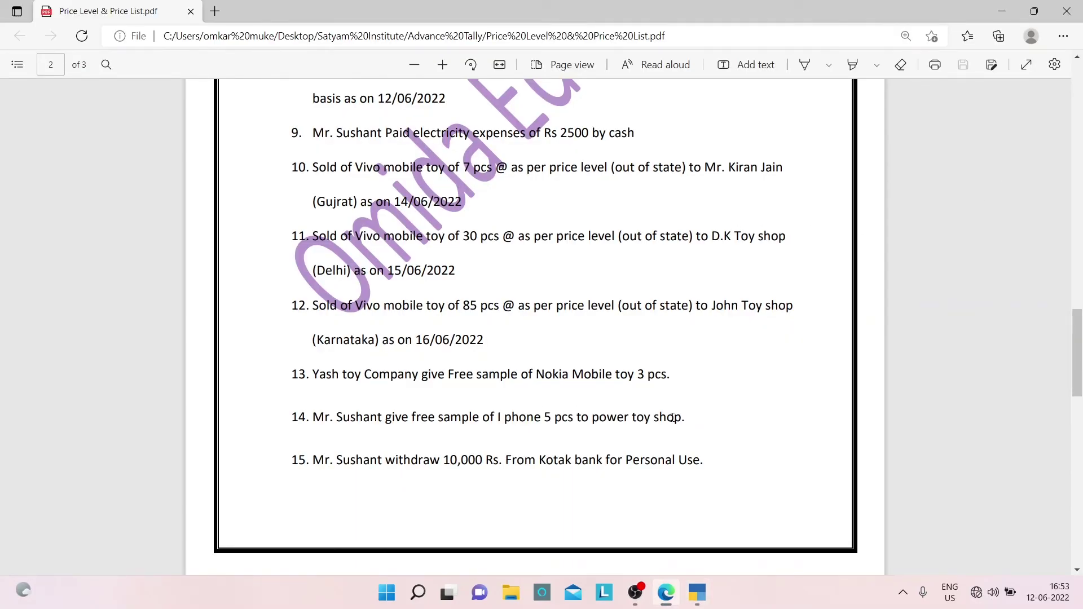
drag(1078, 331, 1078, 366)
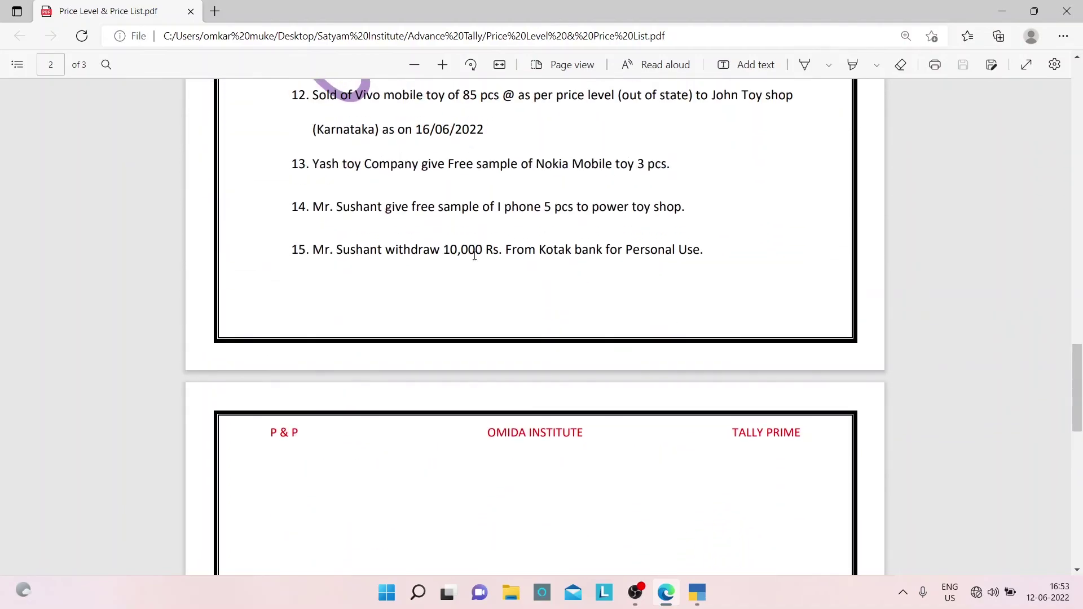
drag(444, 249, 498, 260)
key(ctrl+c)
key(alt+Tab)
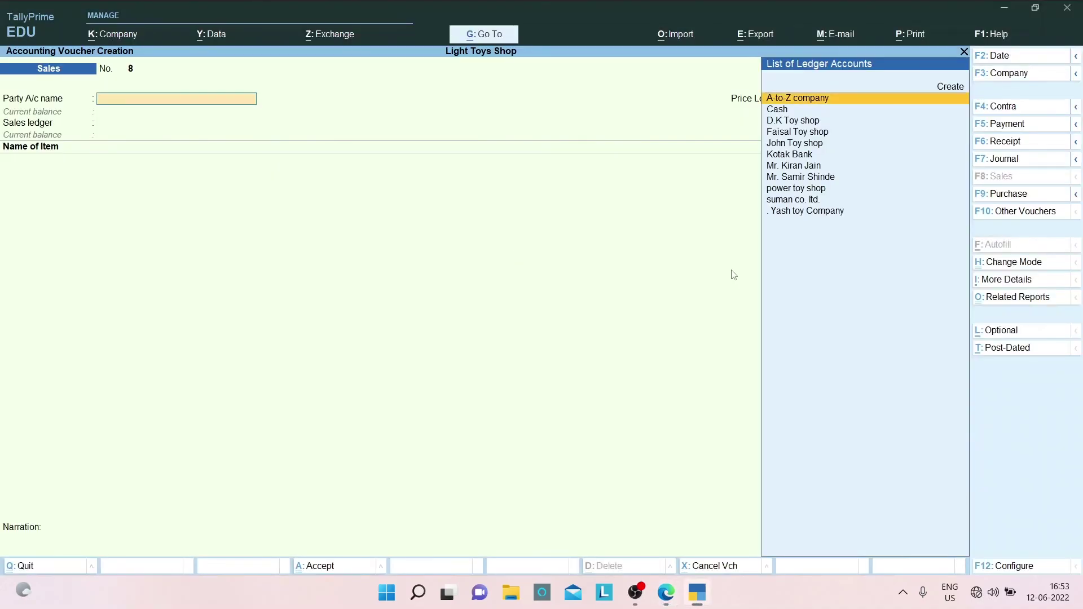
click(1025, 131)
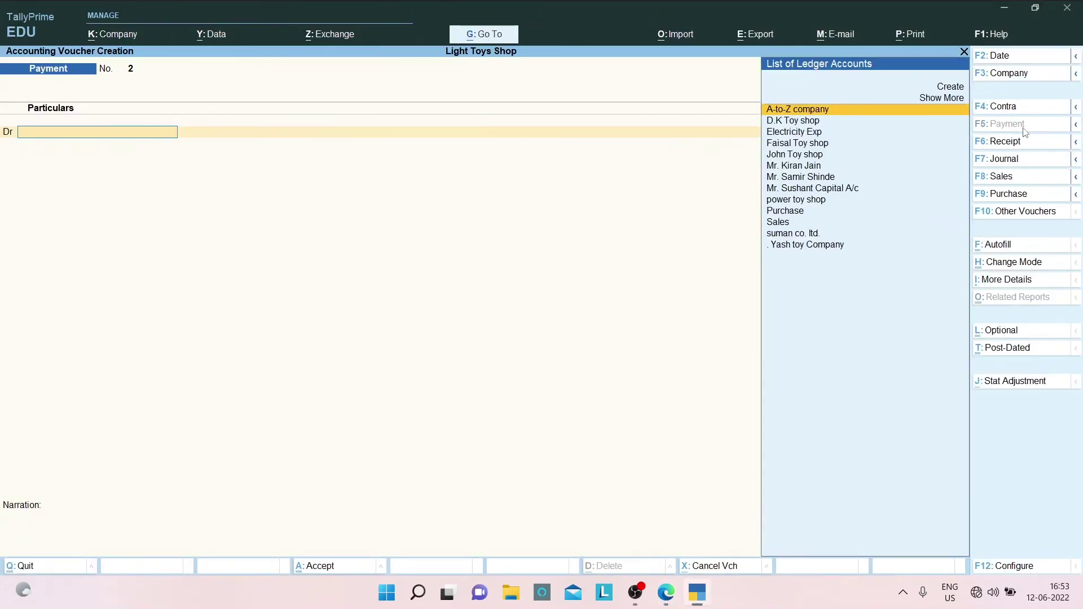
key(alt+Tab)
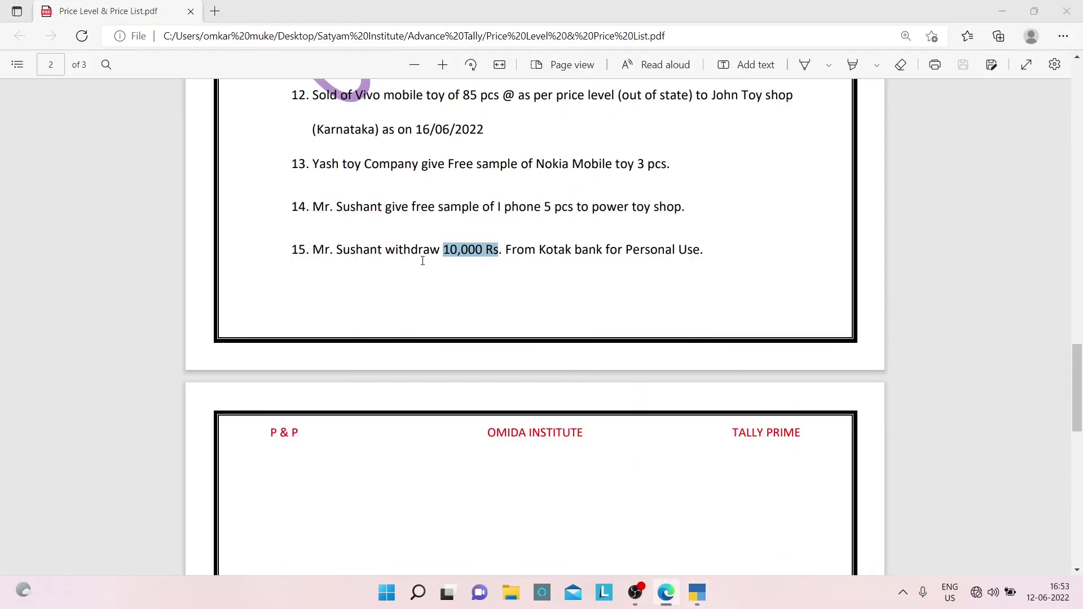
key(alt+Tab)
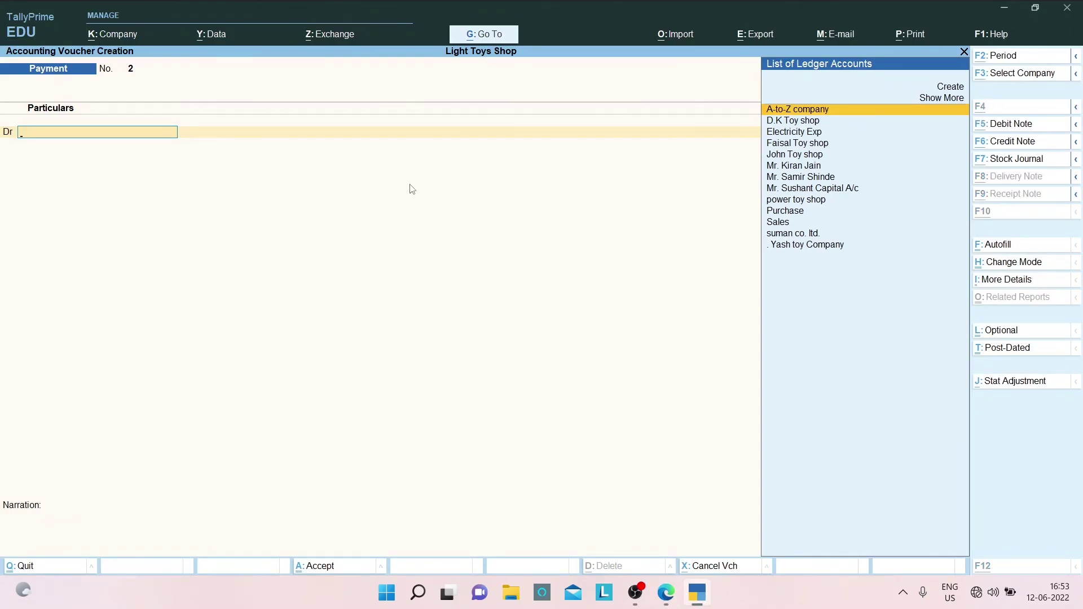
- Create a ledger named with the owner's first name plus "Drawing Ac" under Capital Account for the voucher's debit line
key(alt+c)
text(Sushant Dr)
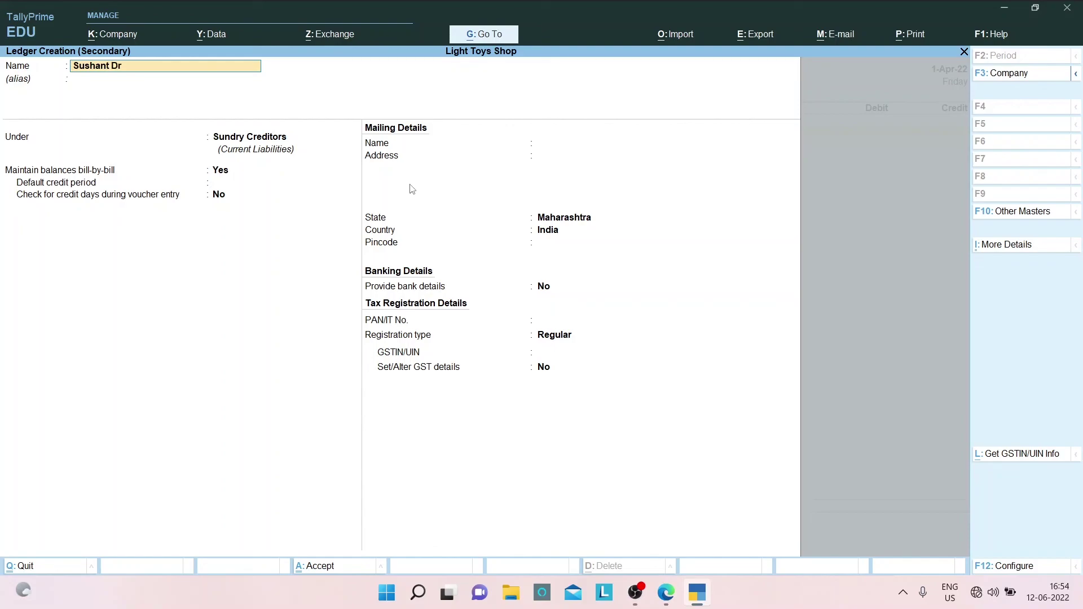
text(awing Ac)
key(Return)
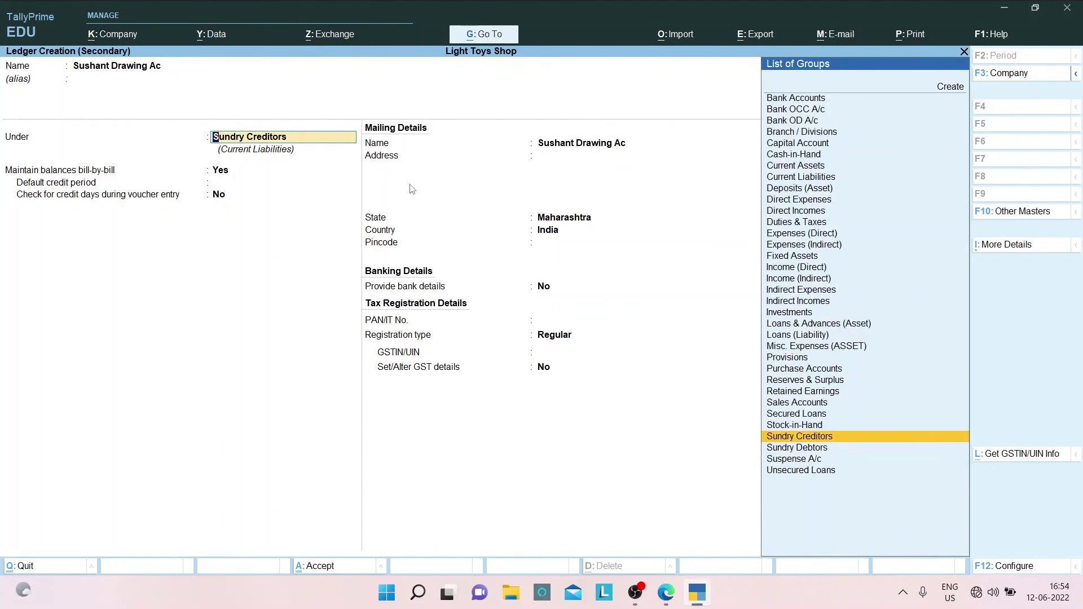
key(BackSpace)
text(Ca)
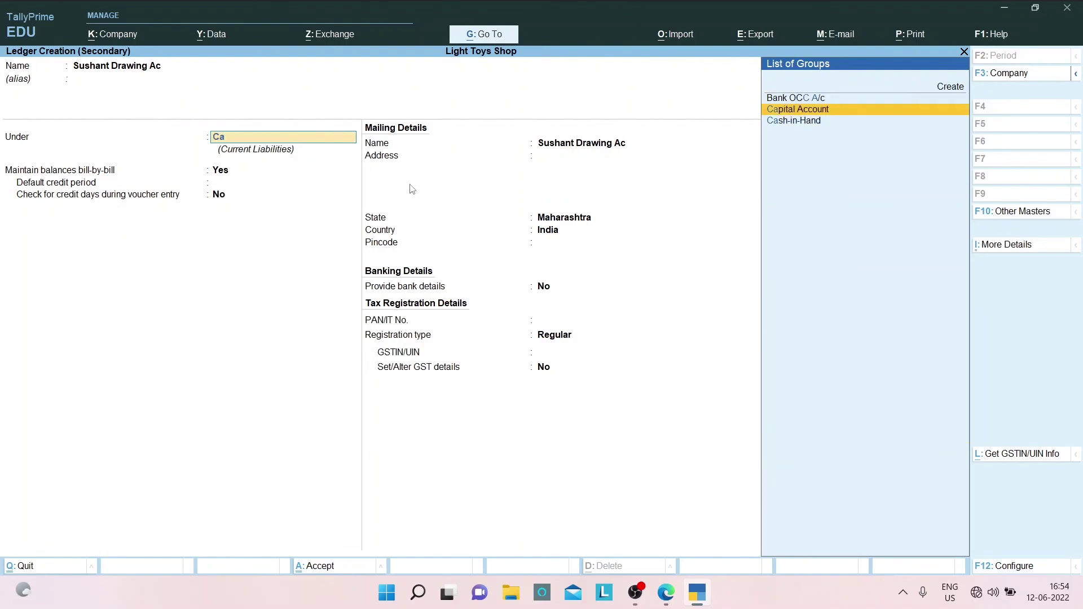
key(Return)
key(ctrl+a)
- Recheck the withdrawal amount in the PDF and debit the owner's drawing ledger with 10,000
key(alt+Tab)
key(alt+Tab)
text(000)
key(Return)
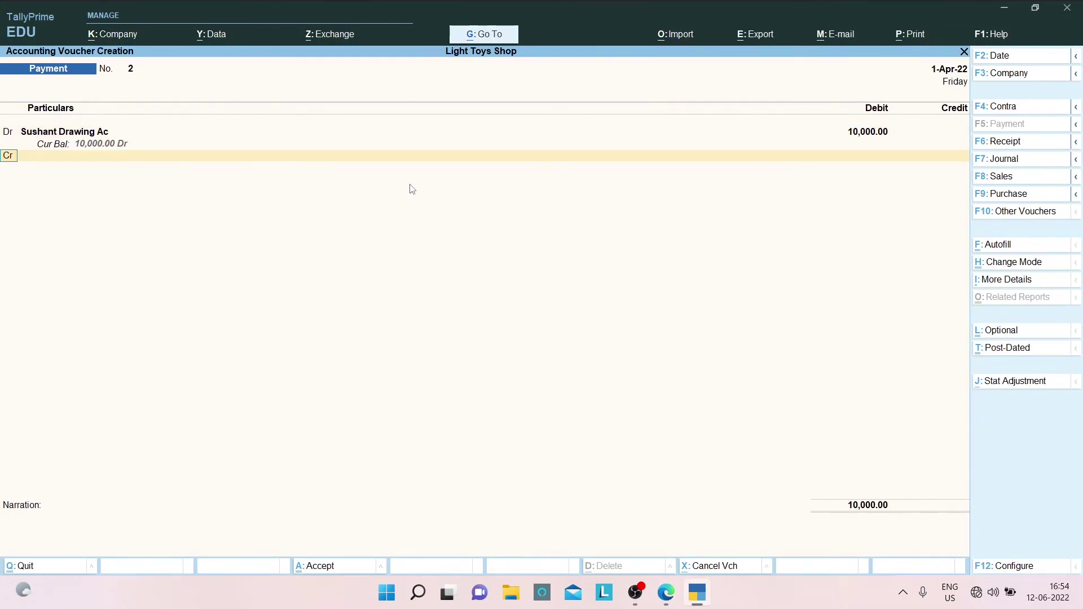
- Check the bank name in the PDF and credit Kotak Bank with 10,000 in the payment voucher
key(alt+Tab)
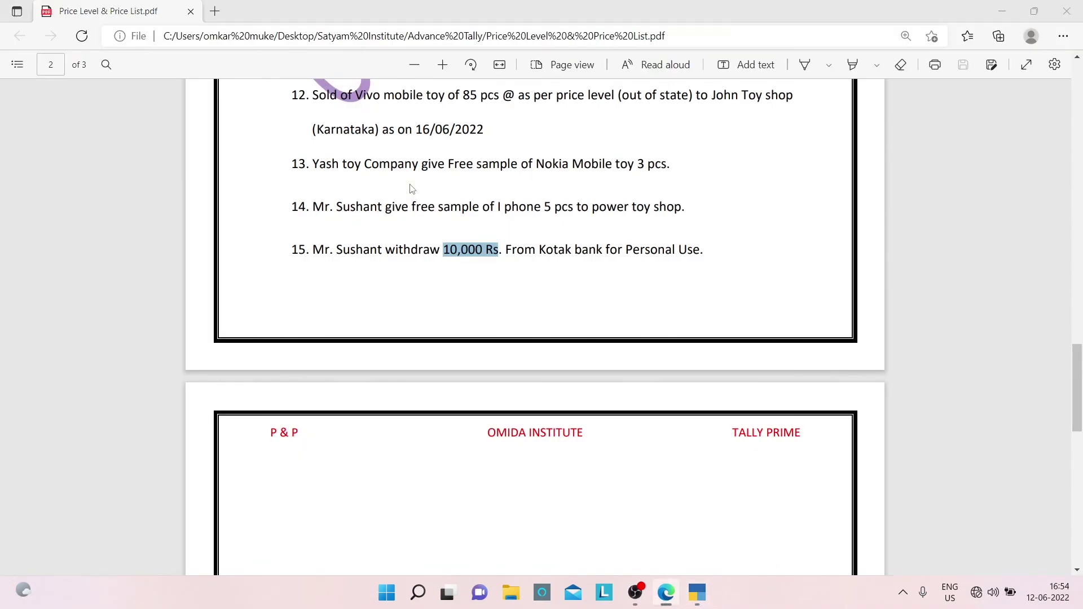
key(alt+Tab)
text(ko)
key(Return)
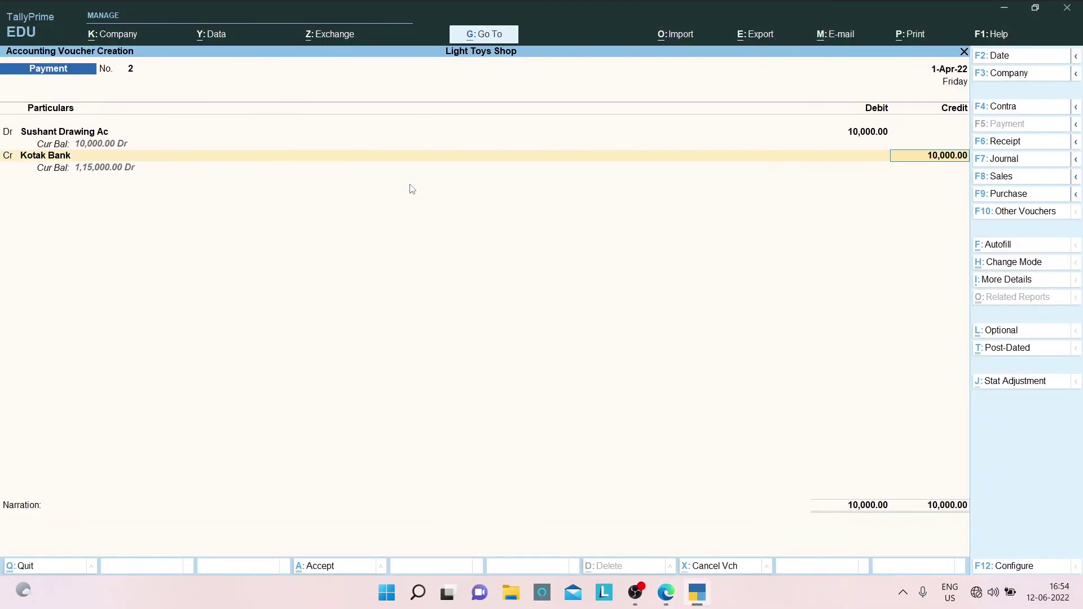
key(Return)
key(Return)
key(Return)
key(Return)
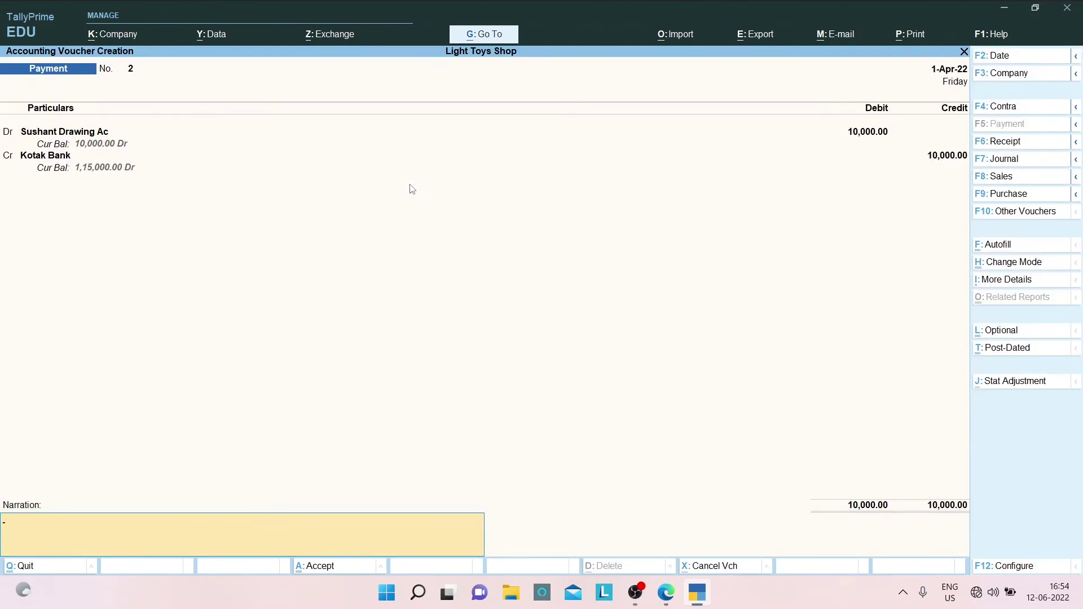
- Confirm the item number in the PDF, enter 15 as the narration and save the payment voucher
key(alt+Tab)
key(alt+Tab)
text(15)
key(Return)
key(Return)
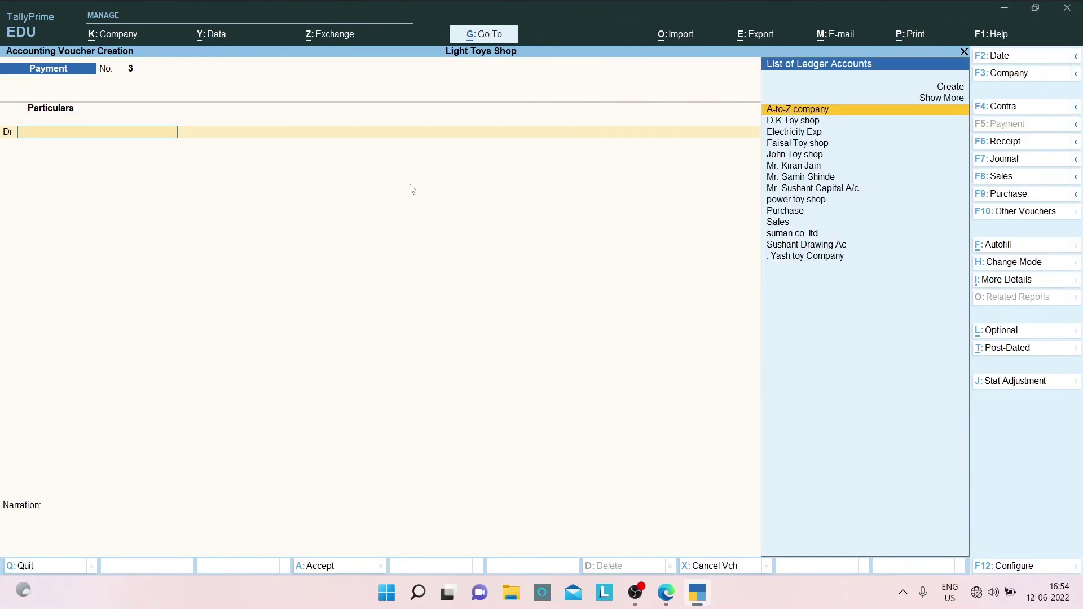
- Return to the first page of the exercise PDF and review its company, price level and stock item instructions
key(alt+Tab)
click(513, 365)
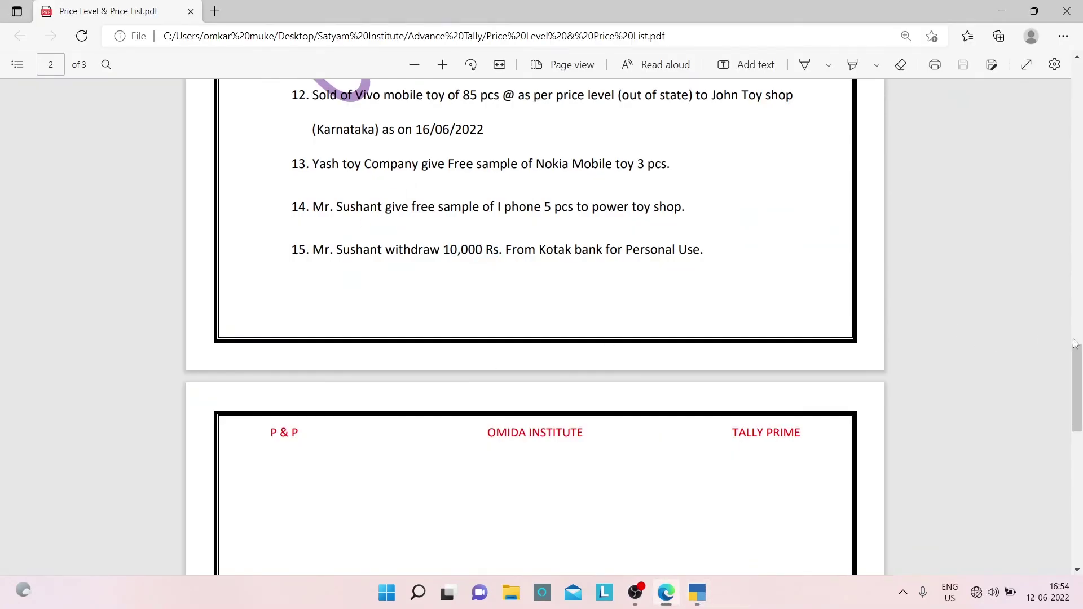
drag(1077, 355, 997, 56)
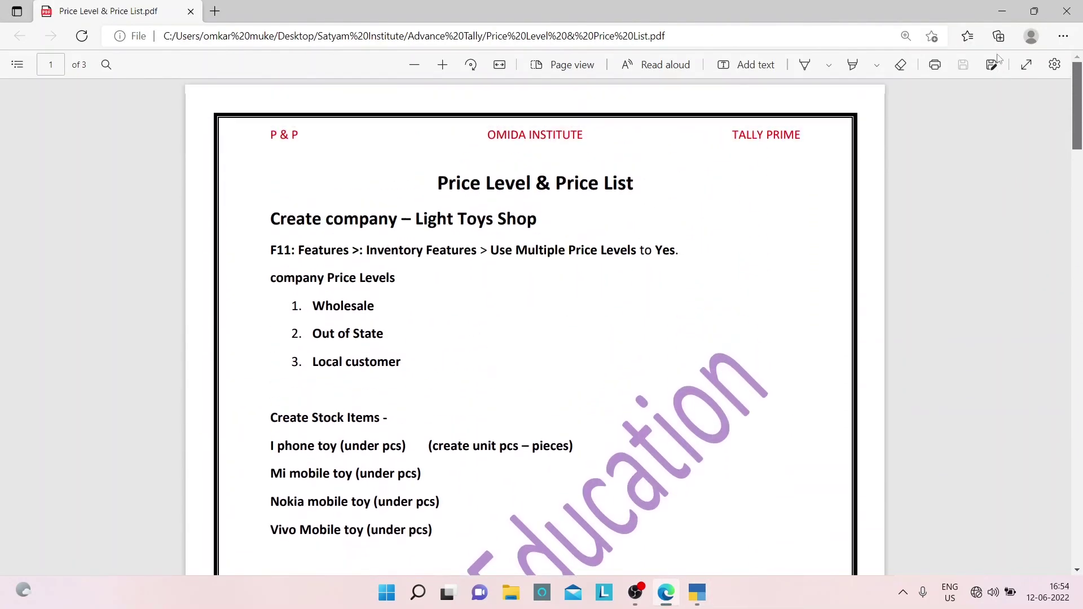
drag(1080, 106, 1080, 17)
drag(1079, 99, 1081, 251)
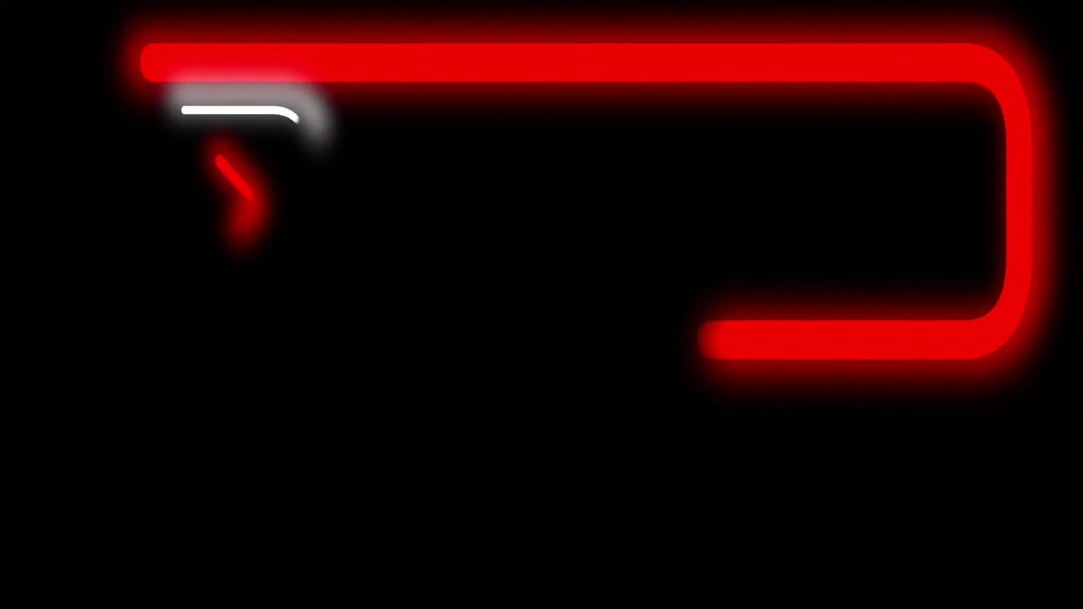